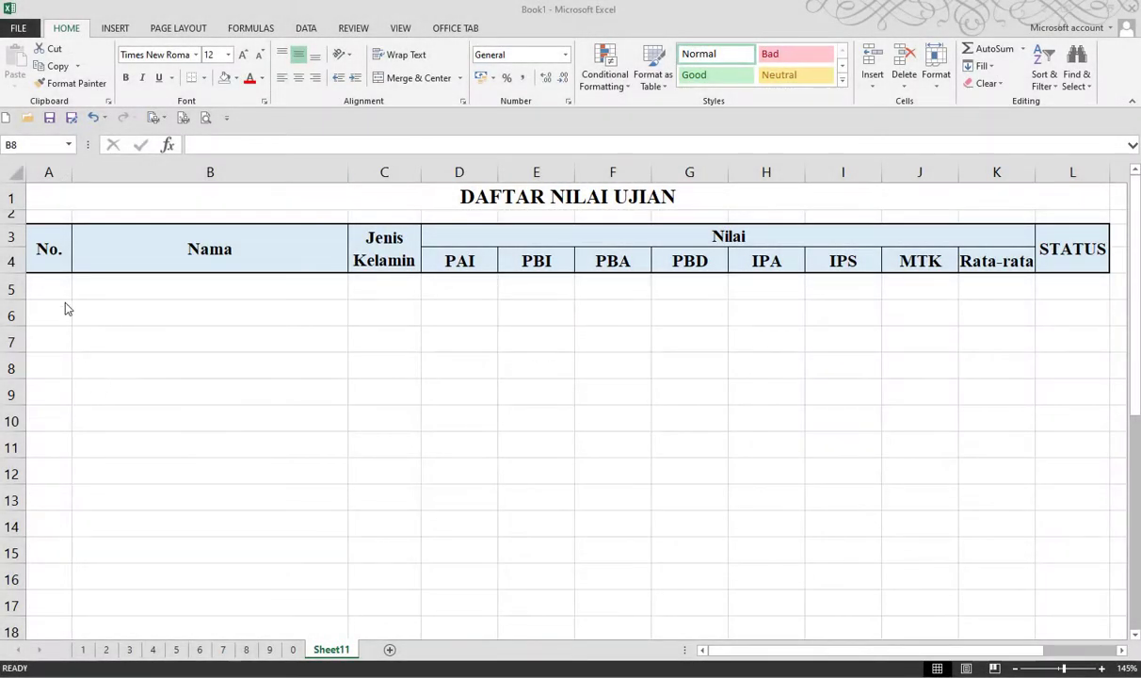
Enter 1, 2 and 3 in the first three No. cells starting at A5
left_click(57, 289)
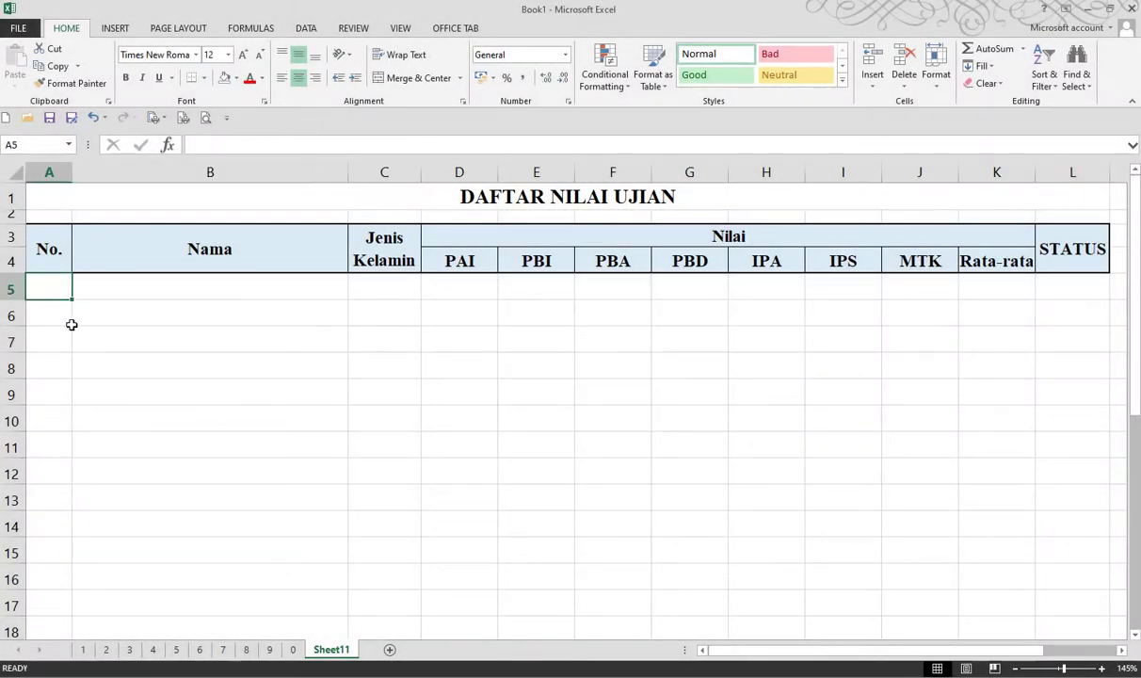
type("1")
key("Return")
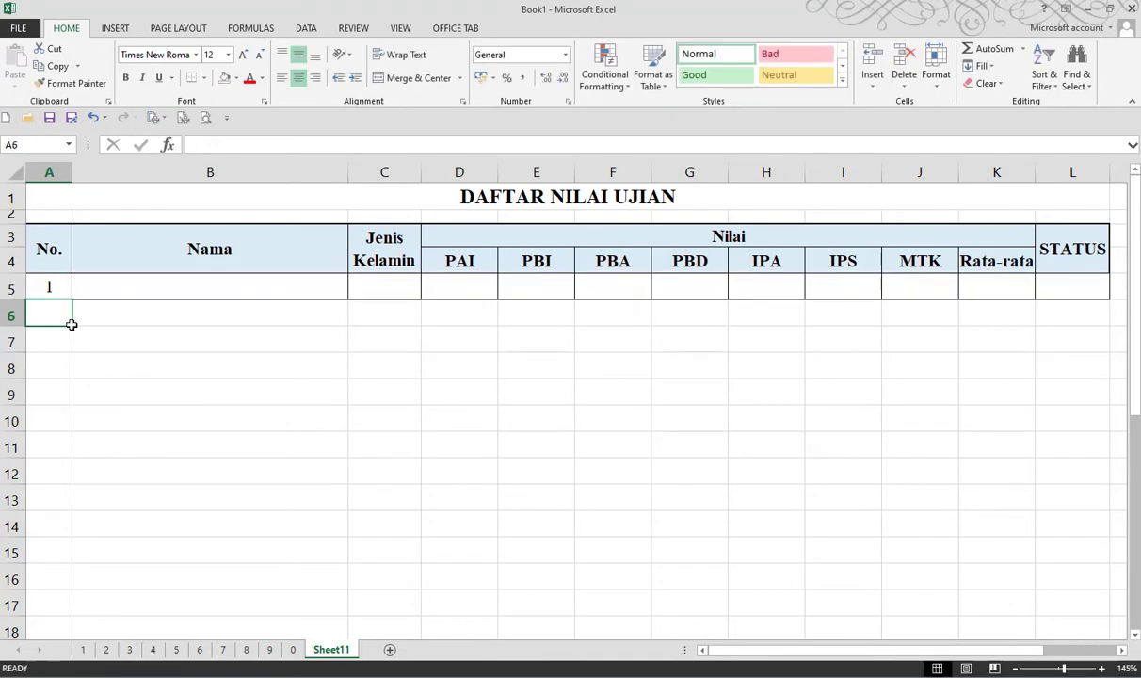
type("2")
key("Return")
type("3")
key("Return")
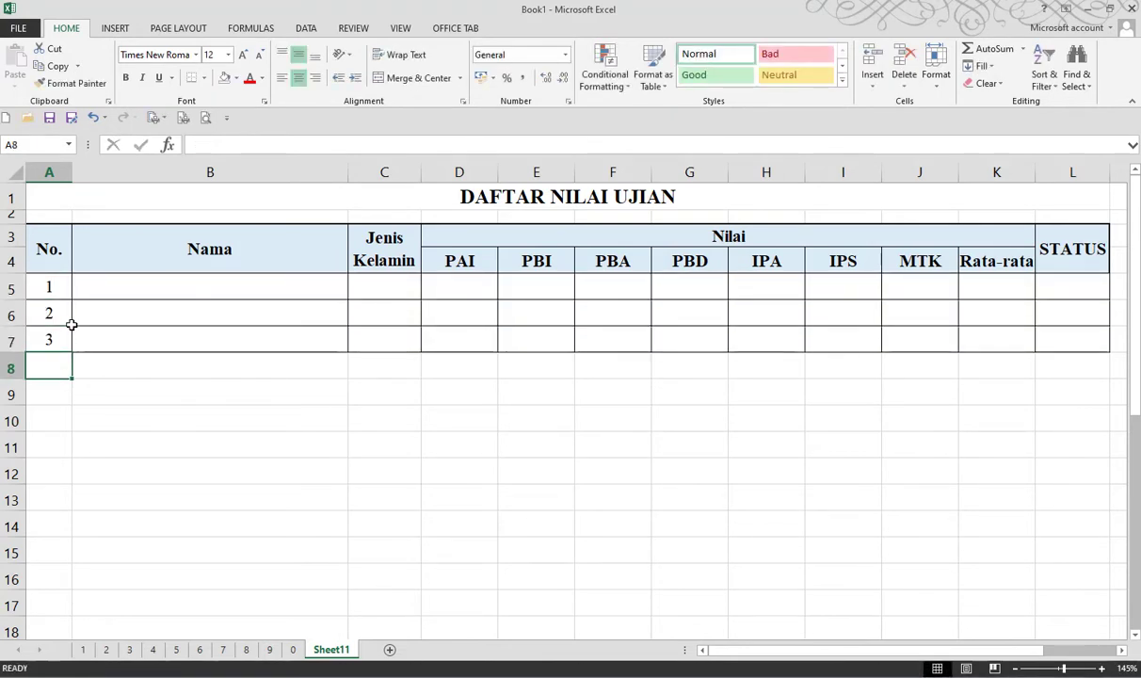
Extend the series with the fill handle, clear the surplus numbers 7 to 11 and remove the extra bordered rows
left_click_drag(64, 322, 69, 559)
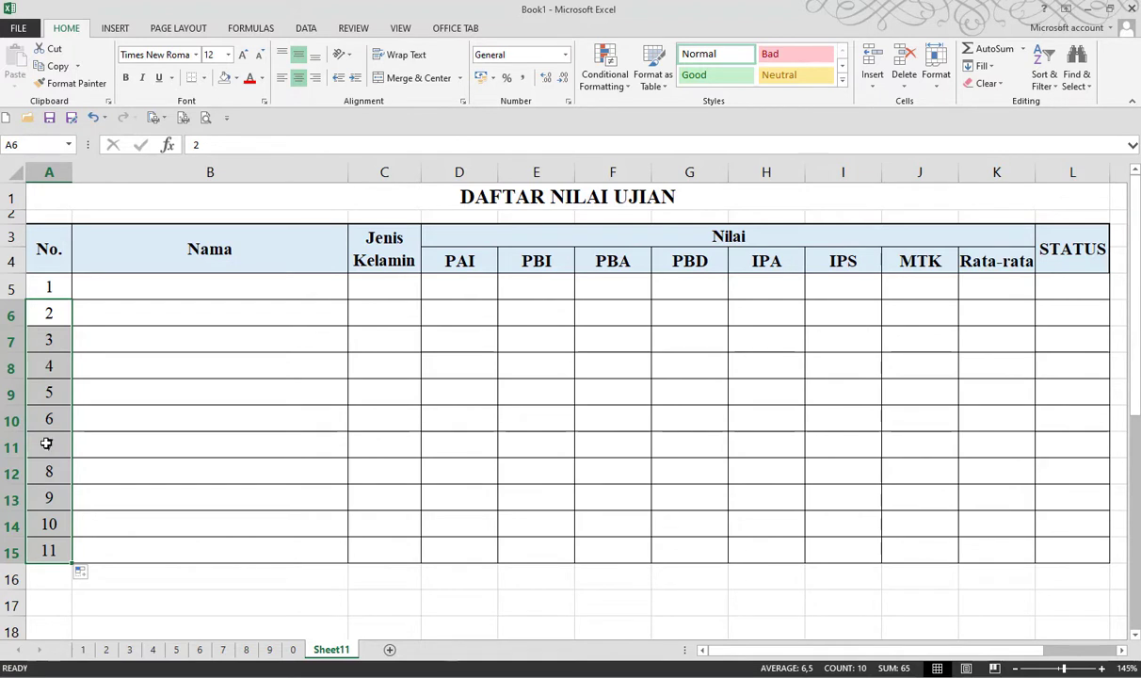
left_click_drag(47, 443, 51, 551)
key("Delete")
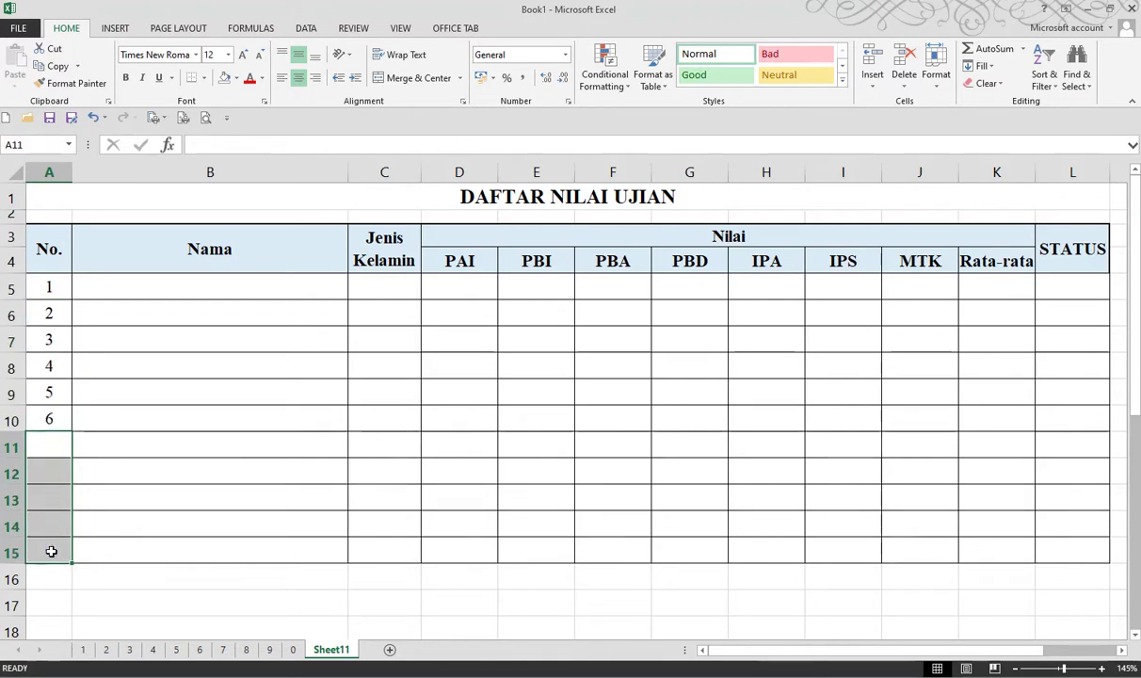
key("ctrl+minus")
key("Up")
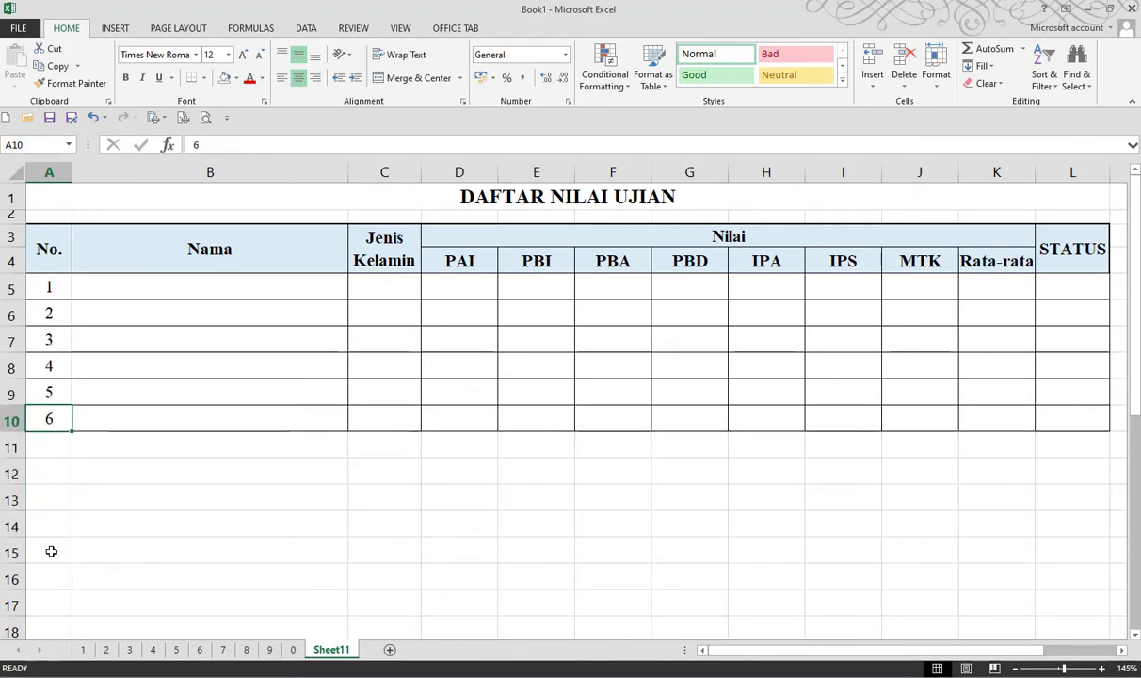
key("Down")
Continue the numbering with 7, 8 and 9, extend the series to 12, then view sheet 1
type("7")
key("Return")
type("8")
key("Return")
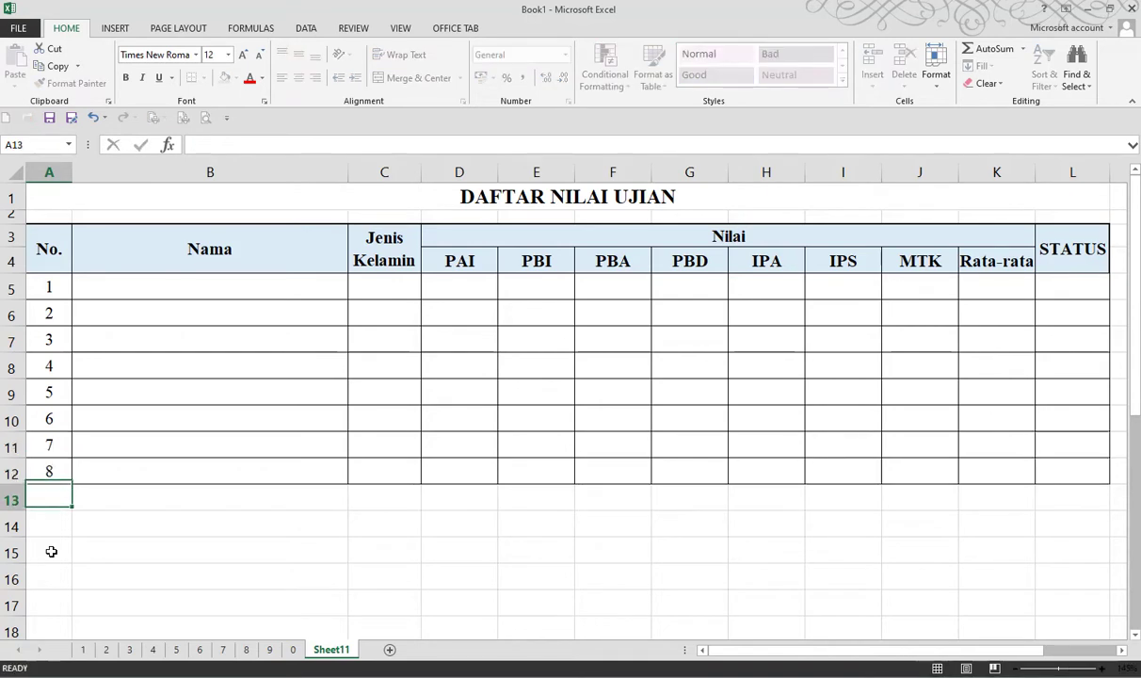
type("9")
key("Return")
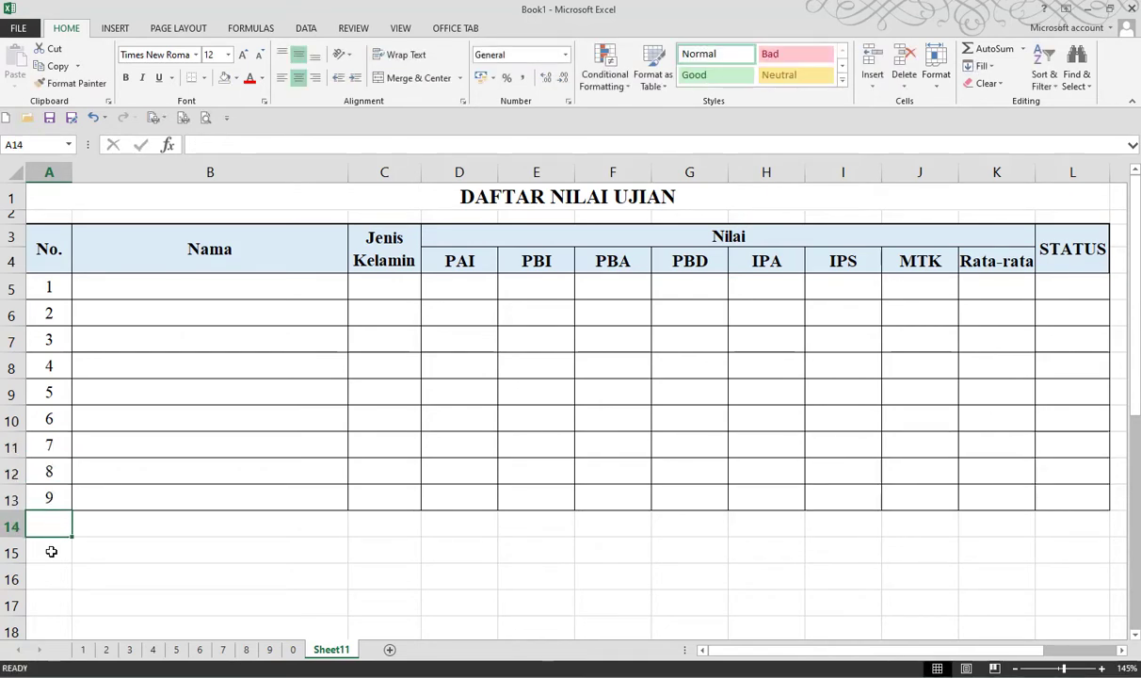
left_click_drag(47, 449, 61, 582)
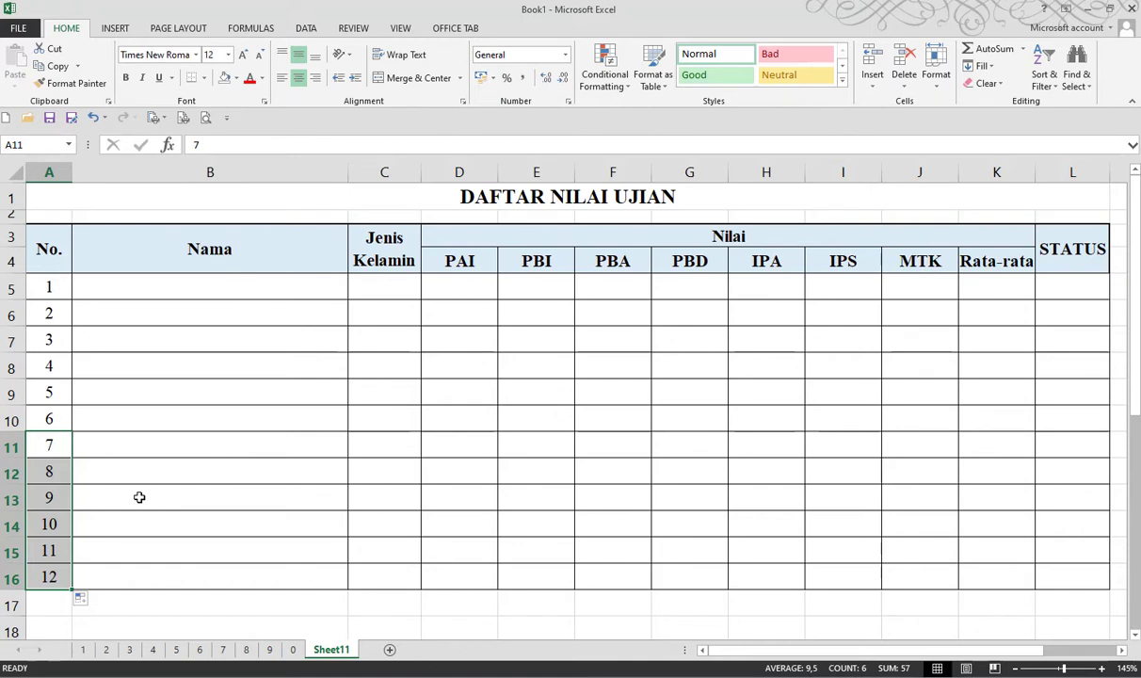
left_click(83, 649)
Inspect scores in sheet 1's table, opening the Fill Color palette twice without changing any fill
left_click(207, 473)
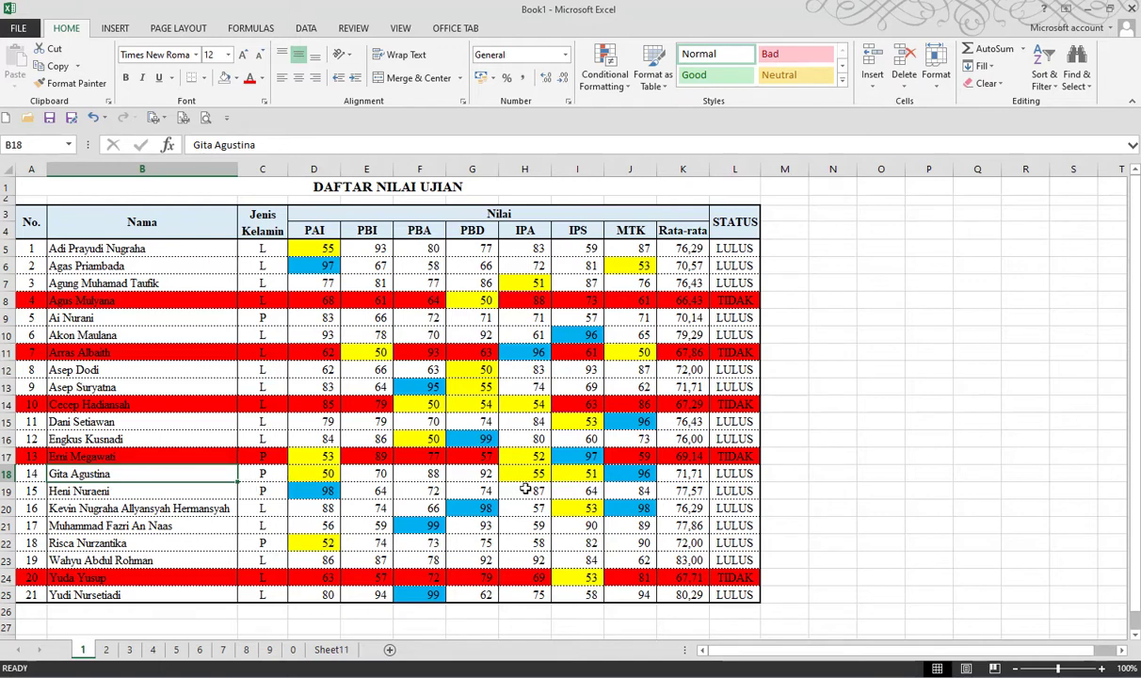
left_click(472, 438)
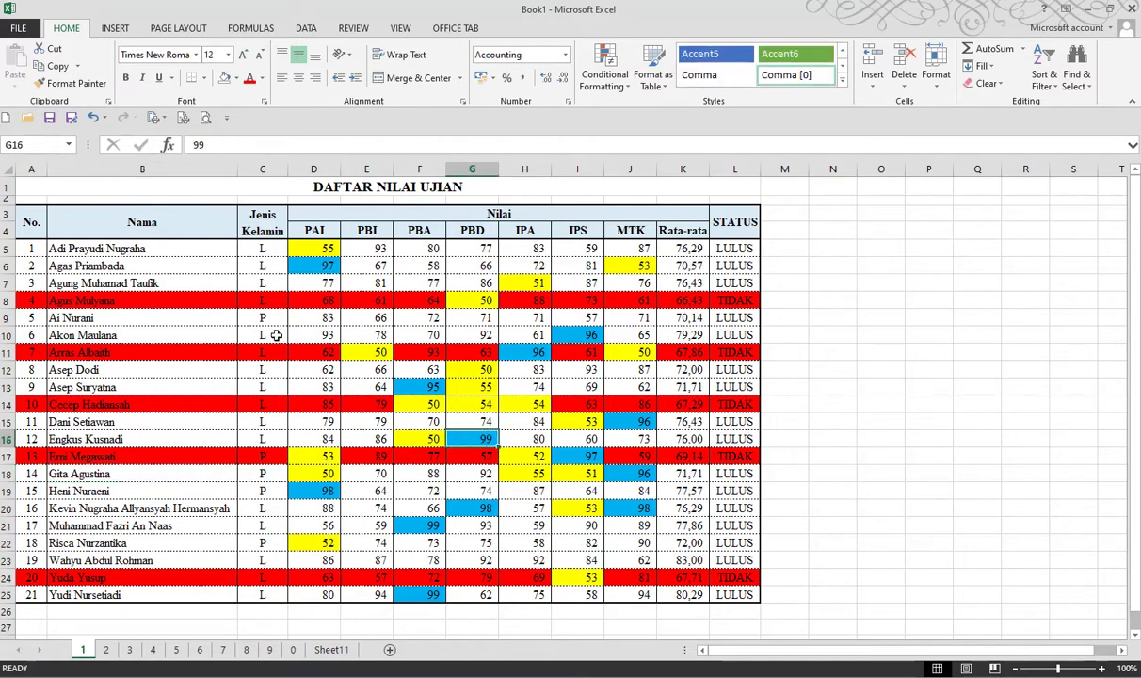
left_click(307, 319)
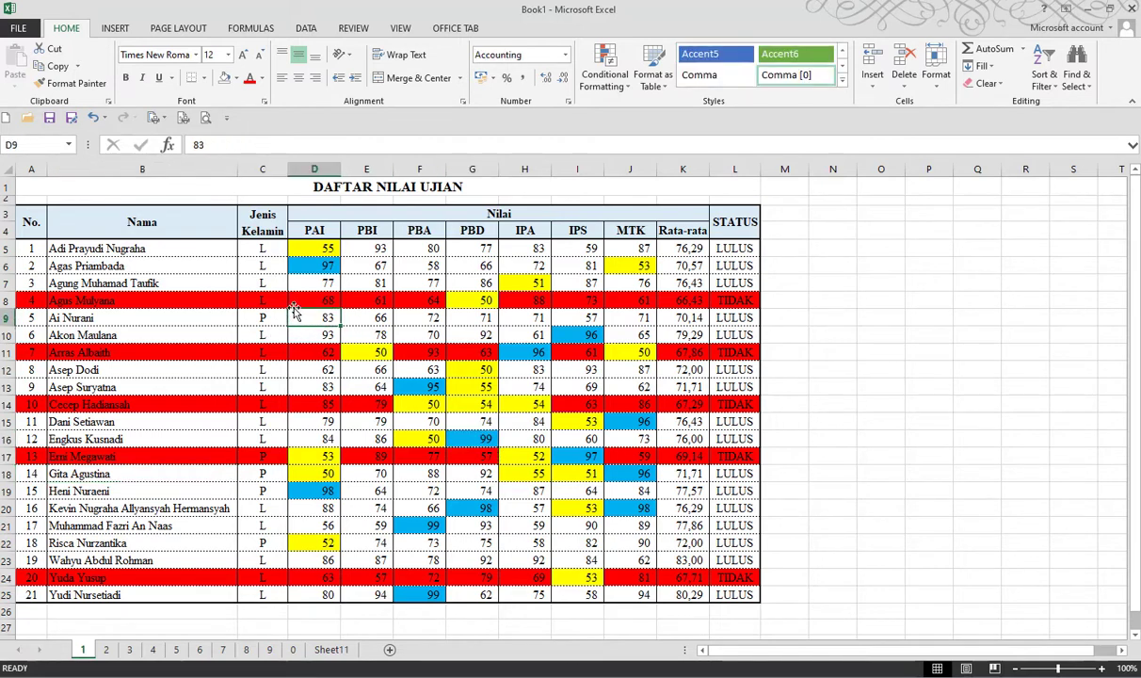
left_click(238, 79)
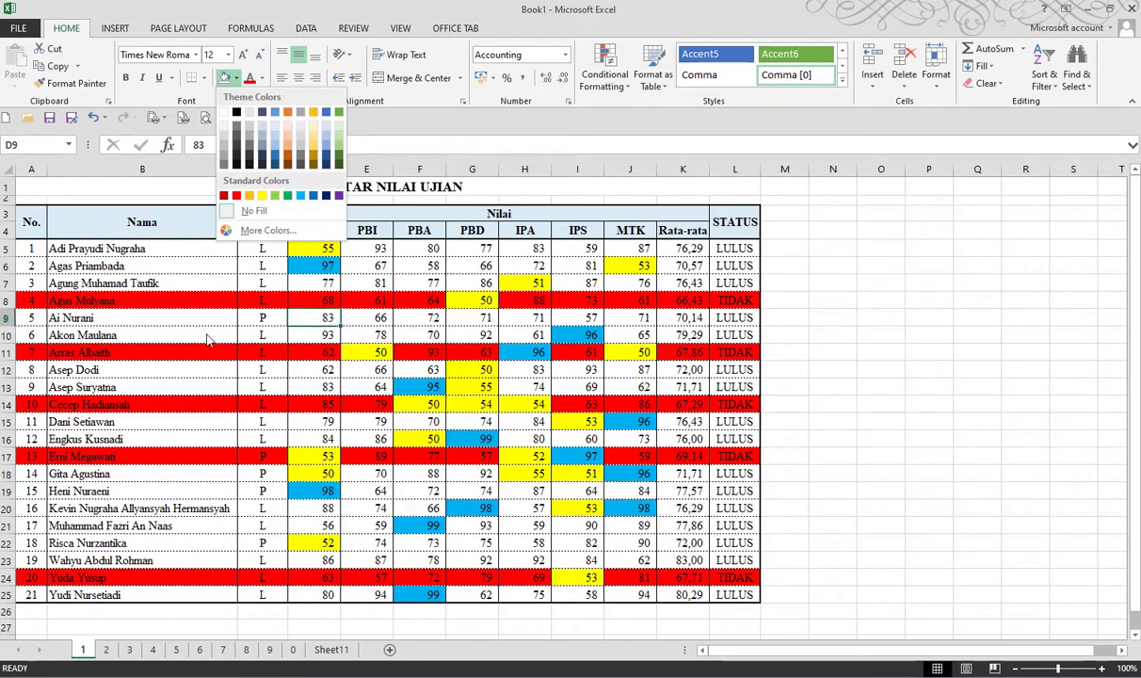
key("Escape")
left_click(314, 268)
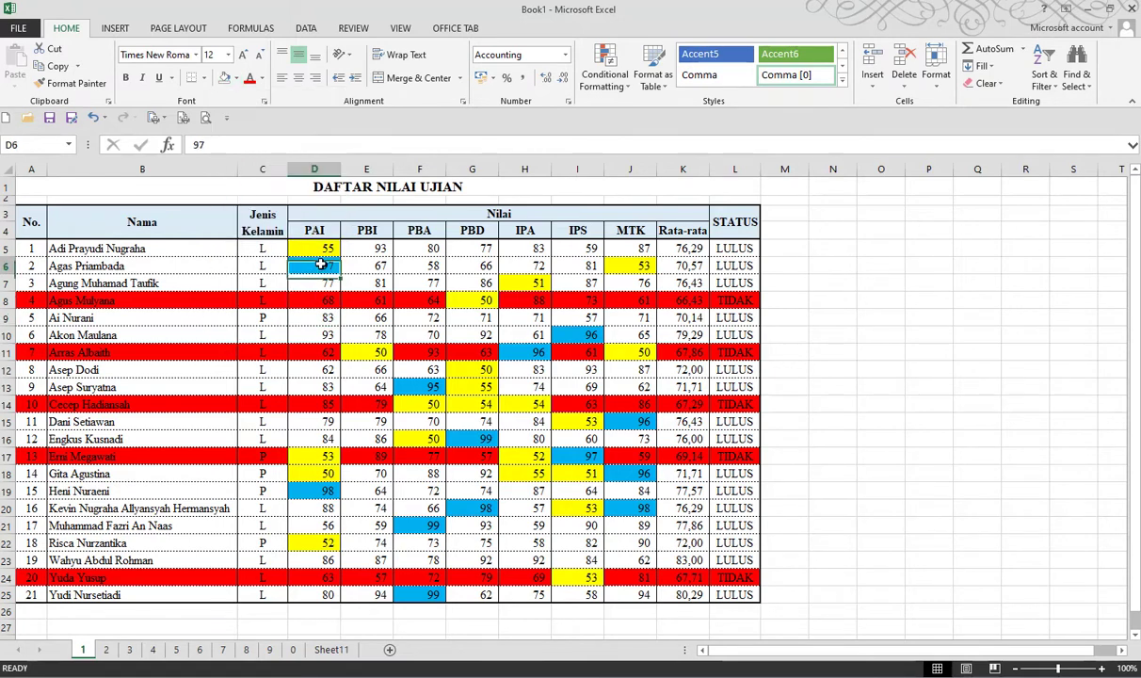
left_click(237, 79)
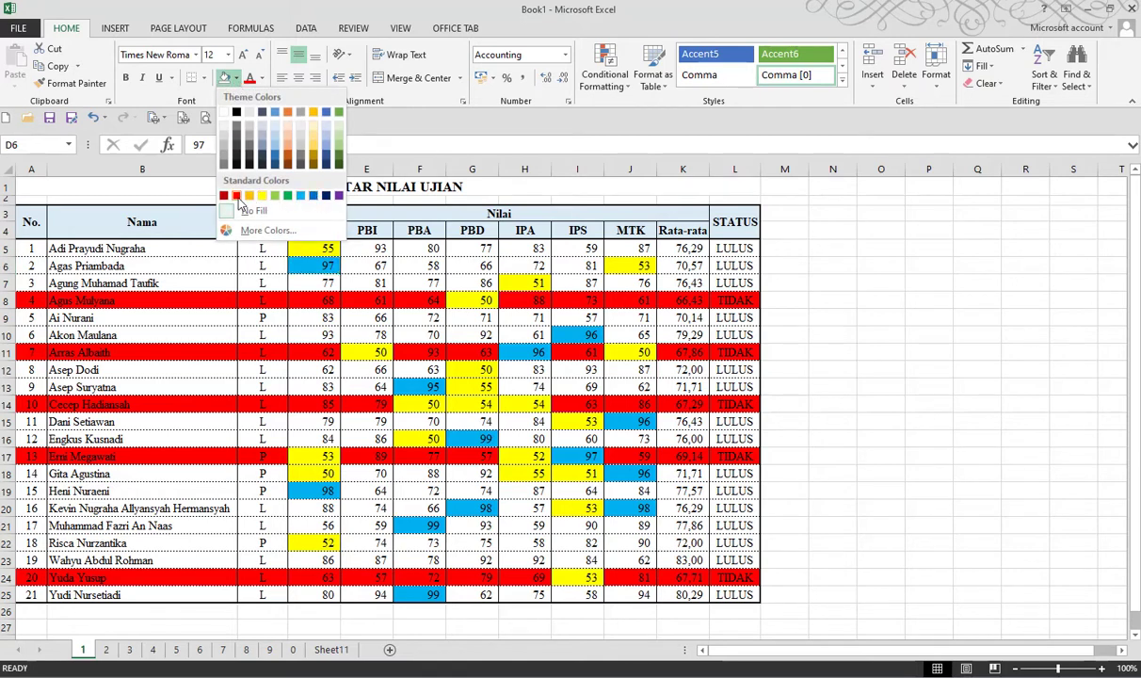
key("Escape")
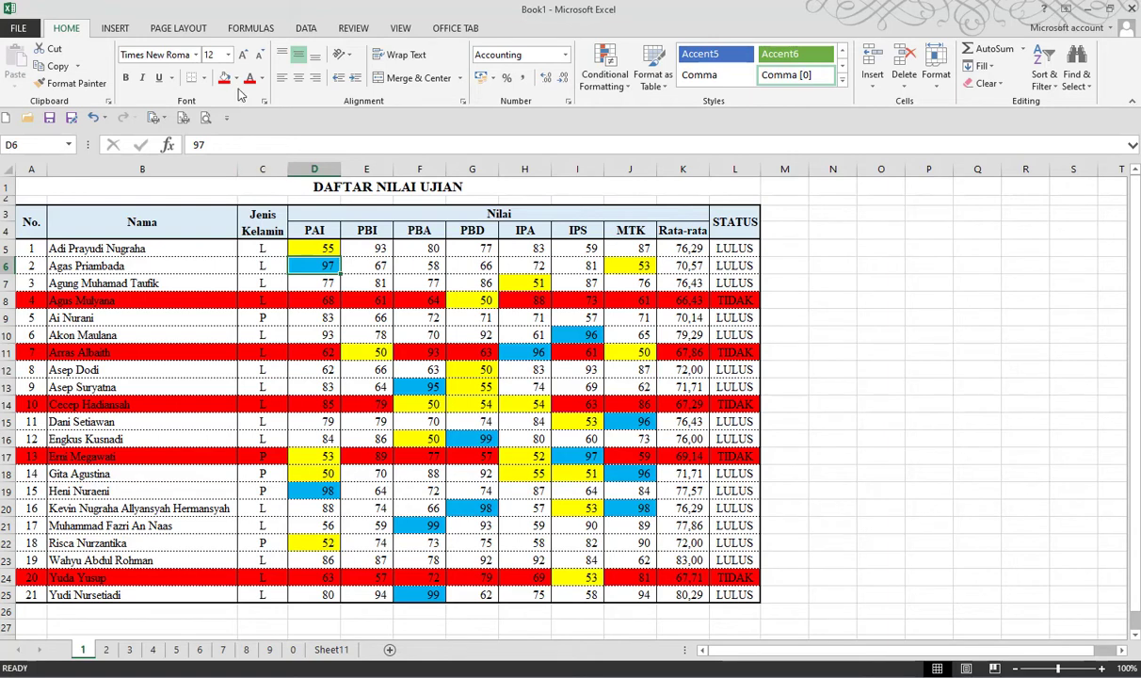
left_click(259, 267)
left_click(205, 258)
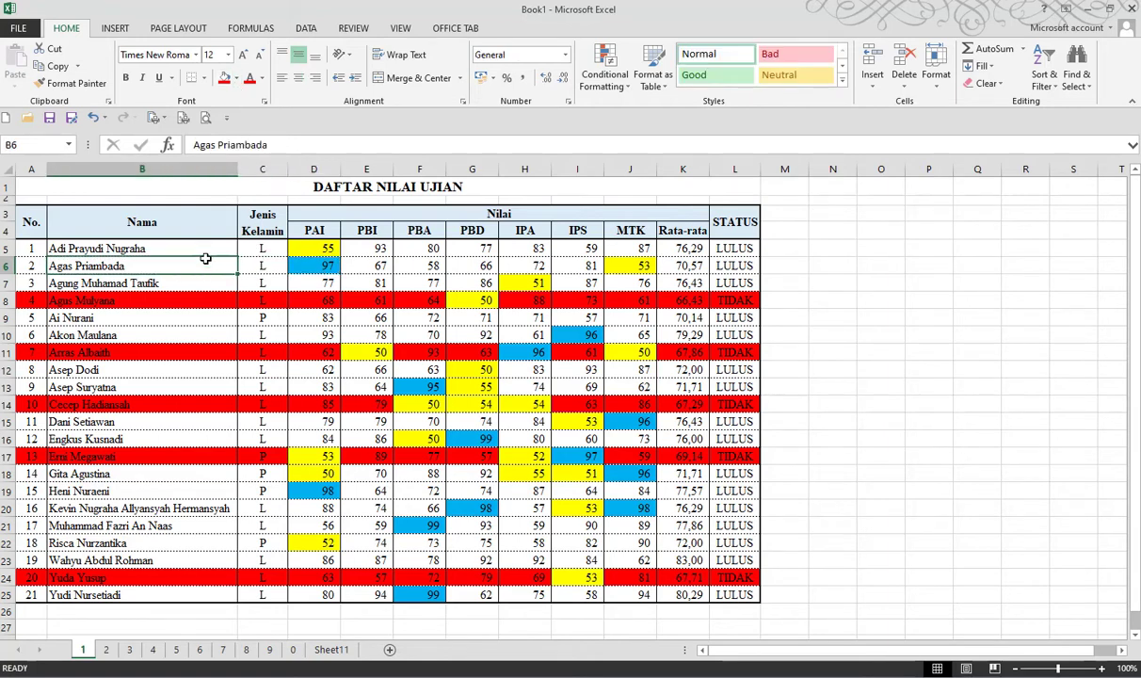
left_click(225, 81)
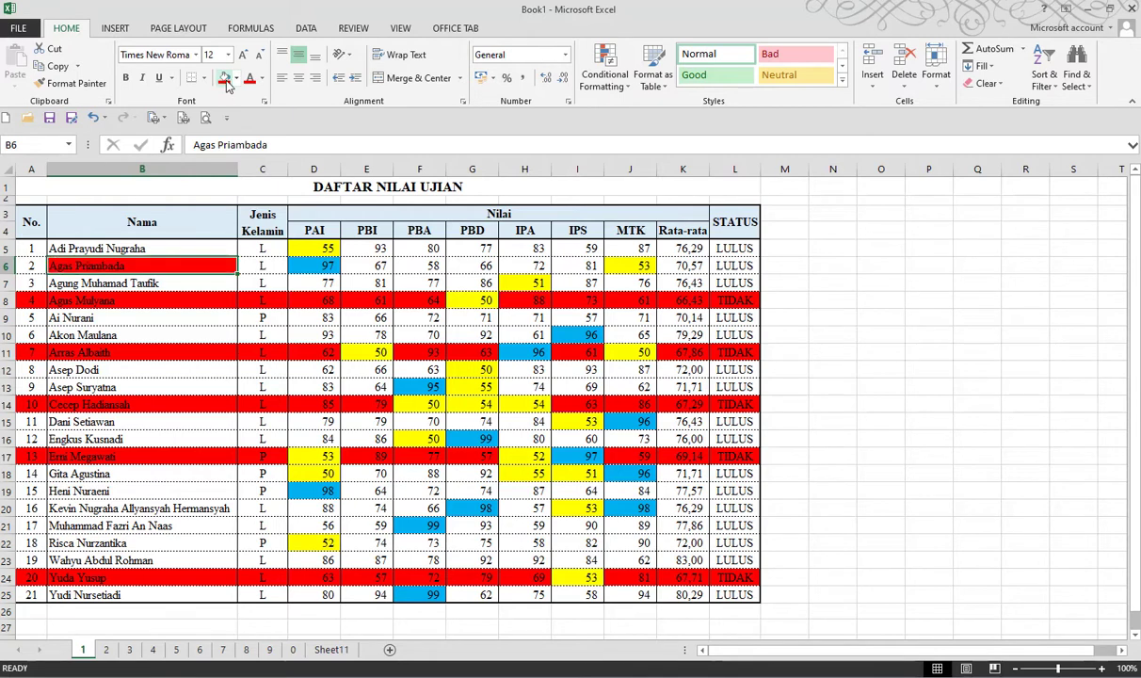
left_click(237, 81)
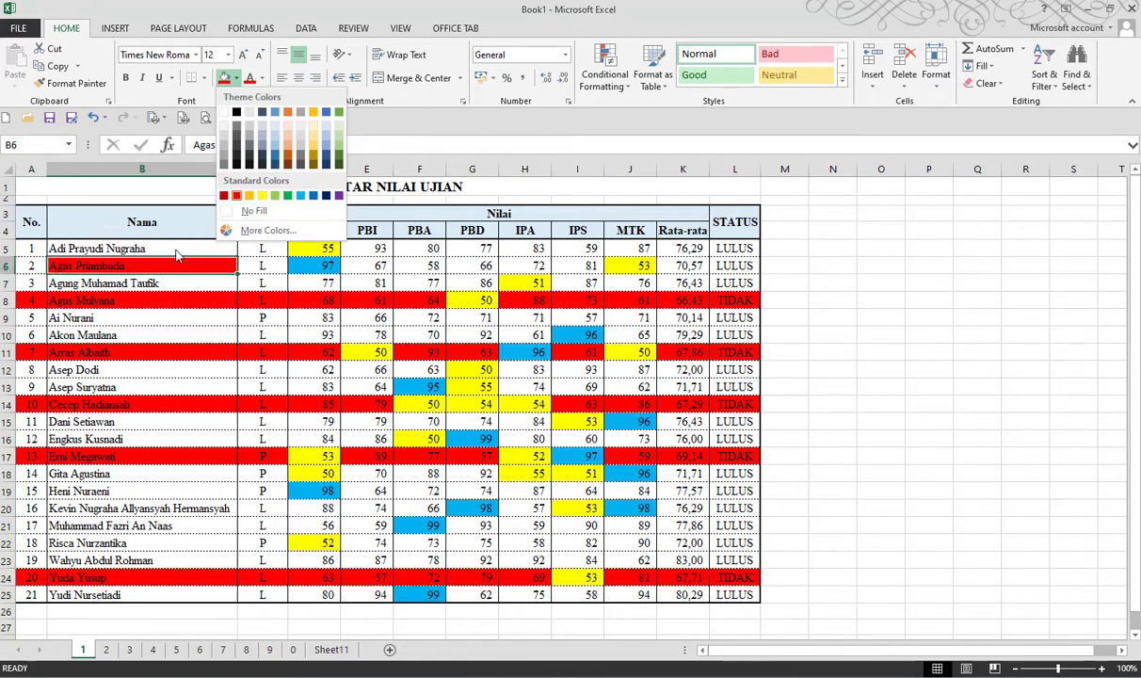
left_click(244, 220)
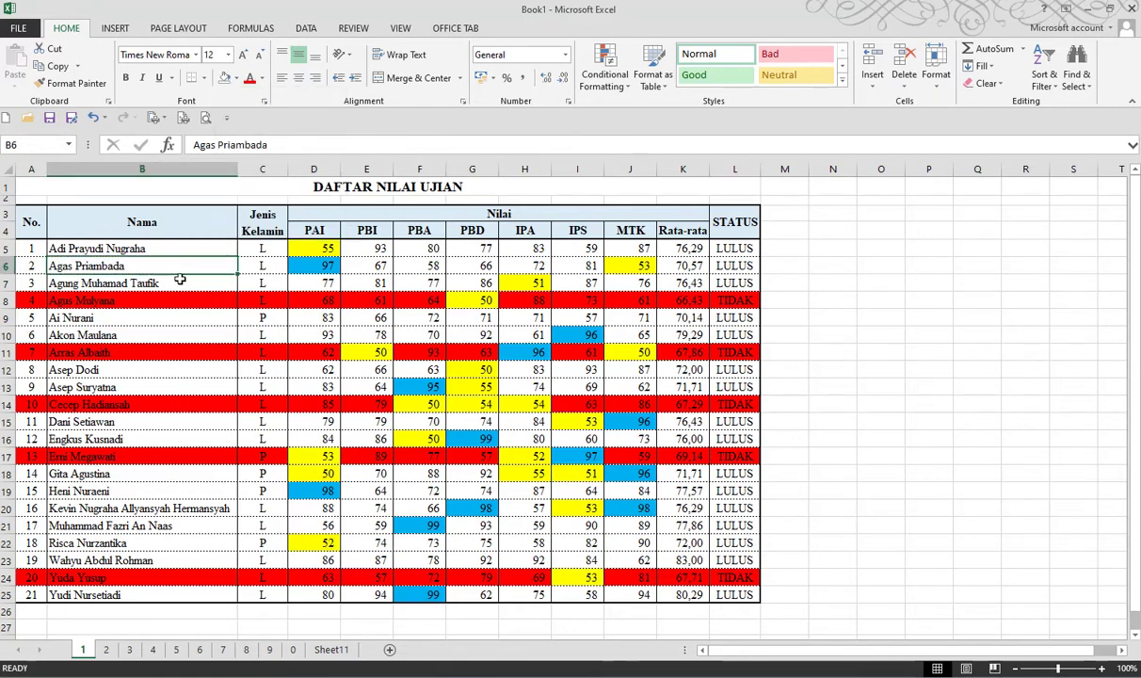
Check the STATUS formulas and several name cells, then switch to sheet 3
left_click(183, 283)
left_click(190, 455)
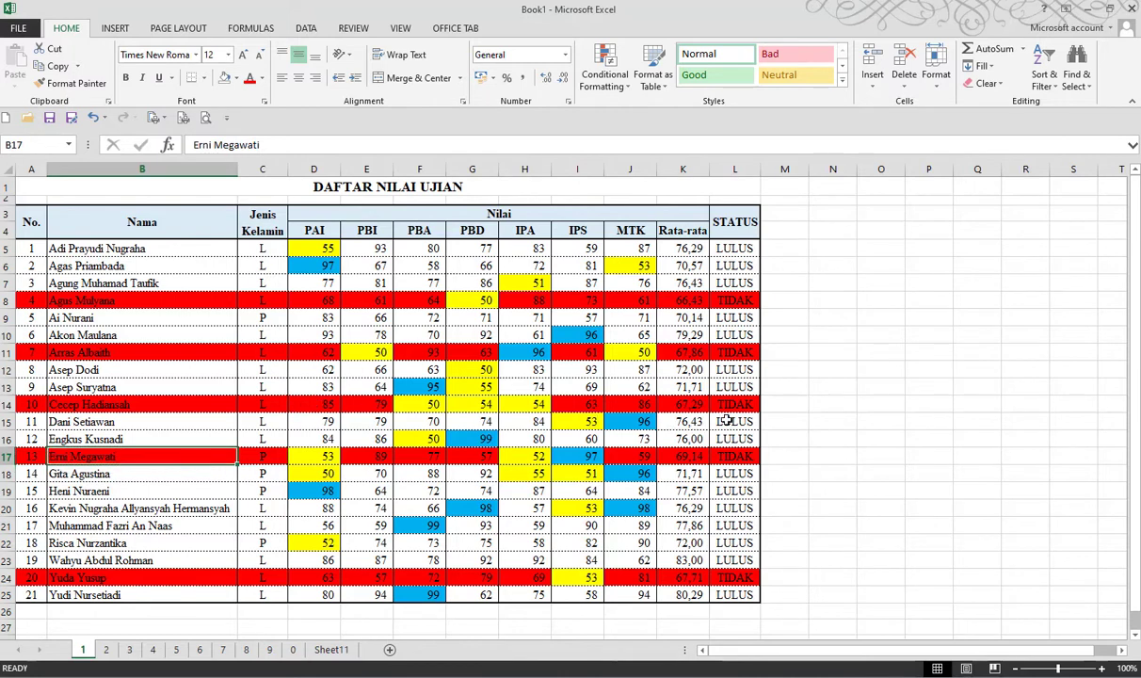
left_click(735, 406)
left_click(736, 299)
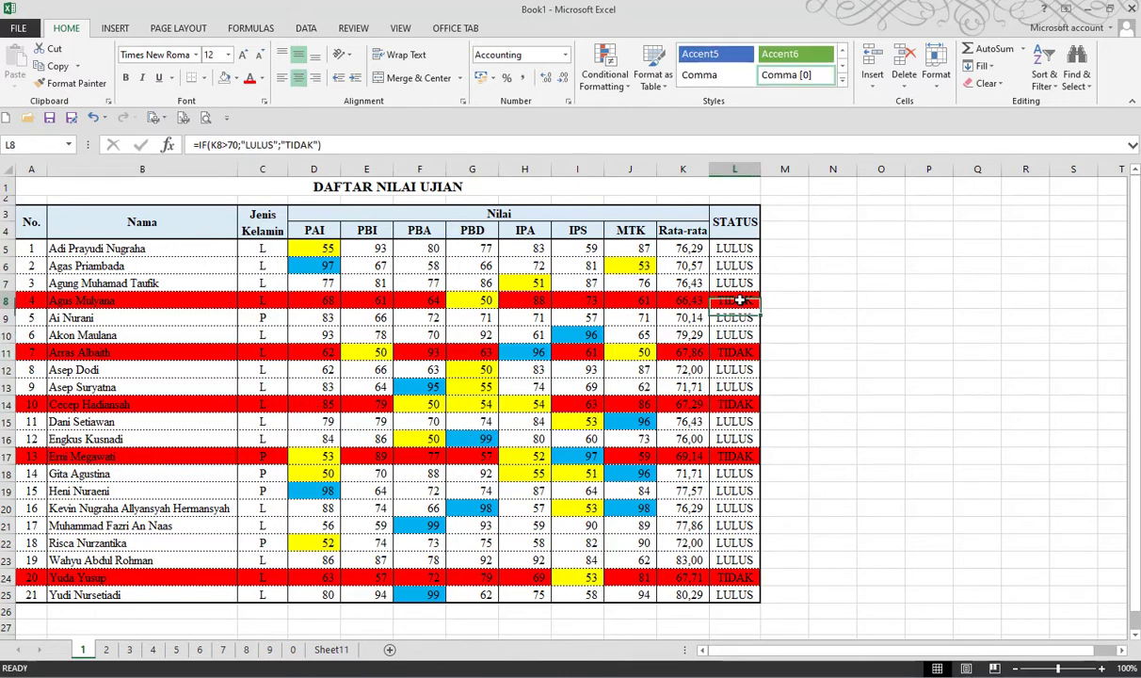
left_click(735, 406)
left_click(735, 456)
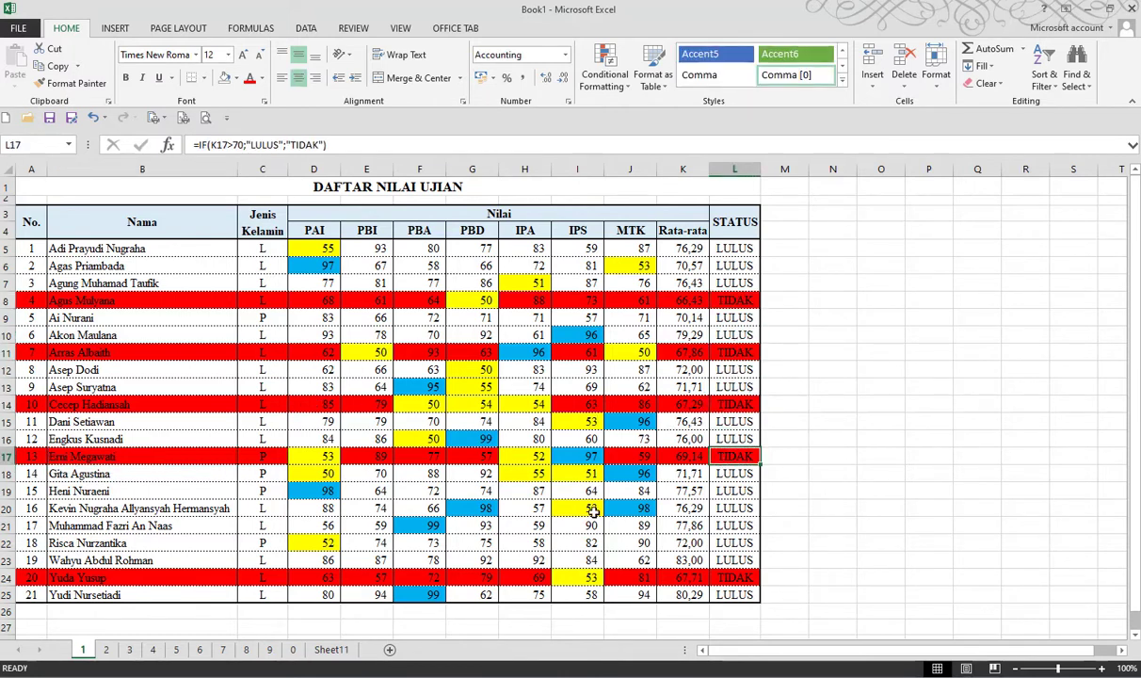
left_click(207, 578)
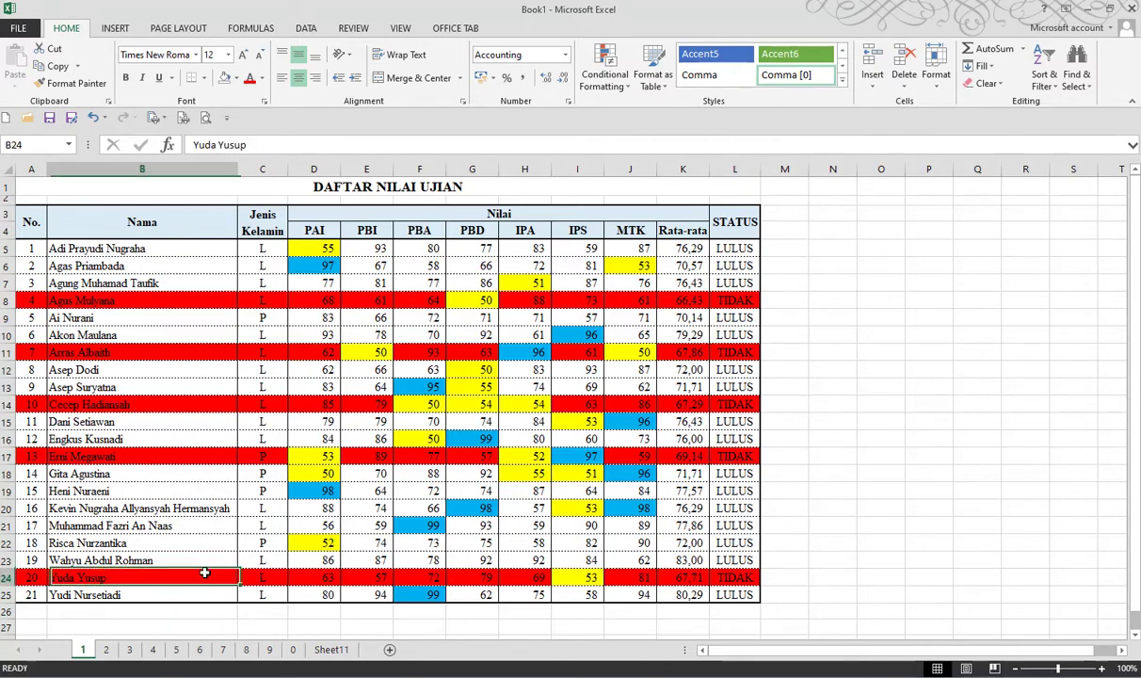
left_click(226, 491)
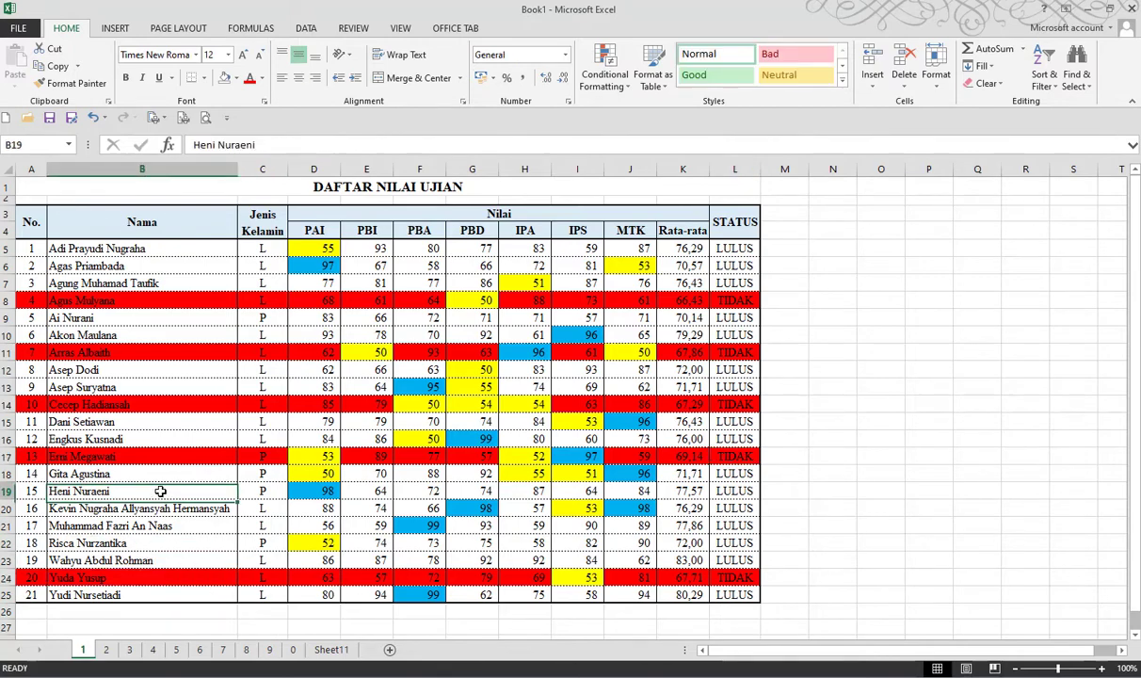
left_click(130, 650)
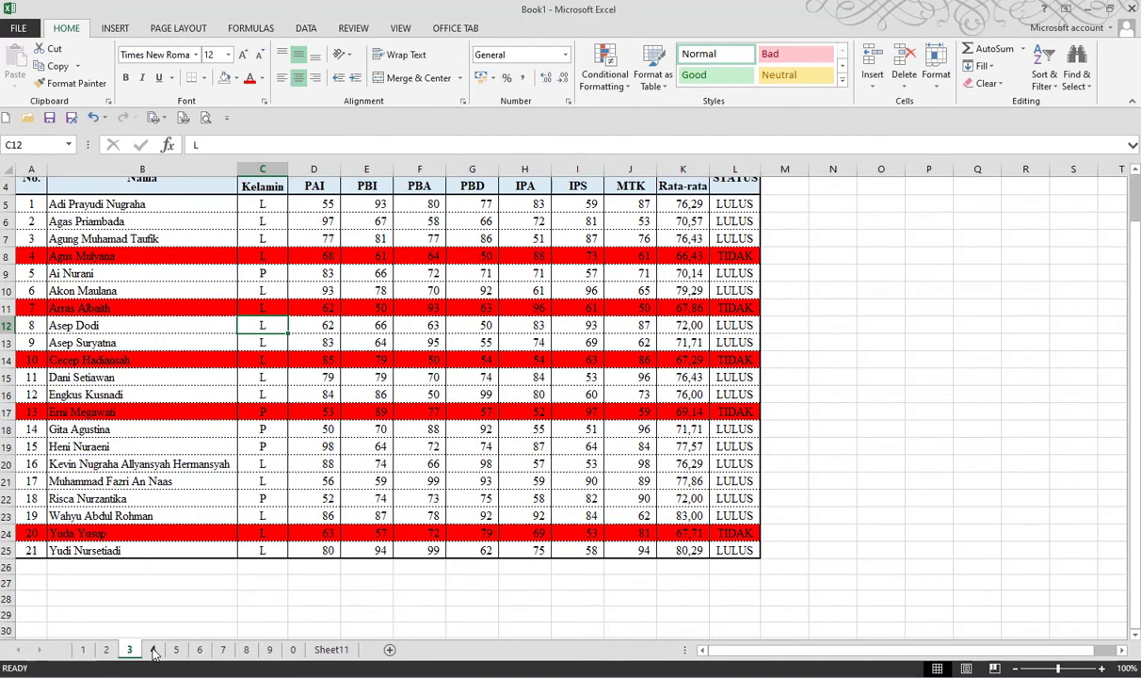
On sheet 4, select the table data in columns A to L and start a formula-based new formatting rule
left_click(154, 649)
left_click(242, 459)
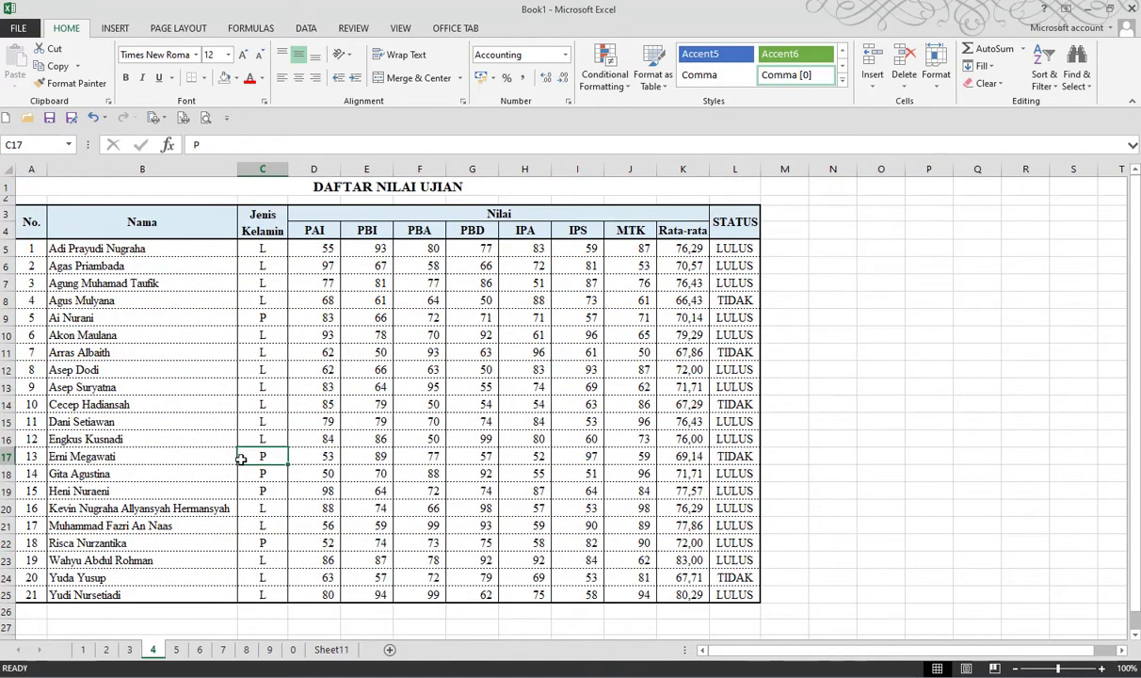
mouse_move(23, 249)
left_mouse_down()
mouse_move(719, 459)
mouse_move(721, 593)
left_mouse_up()
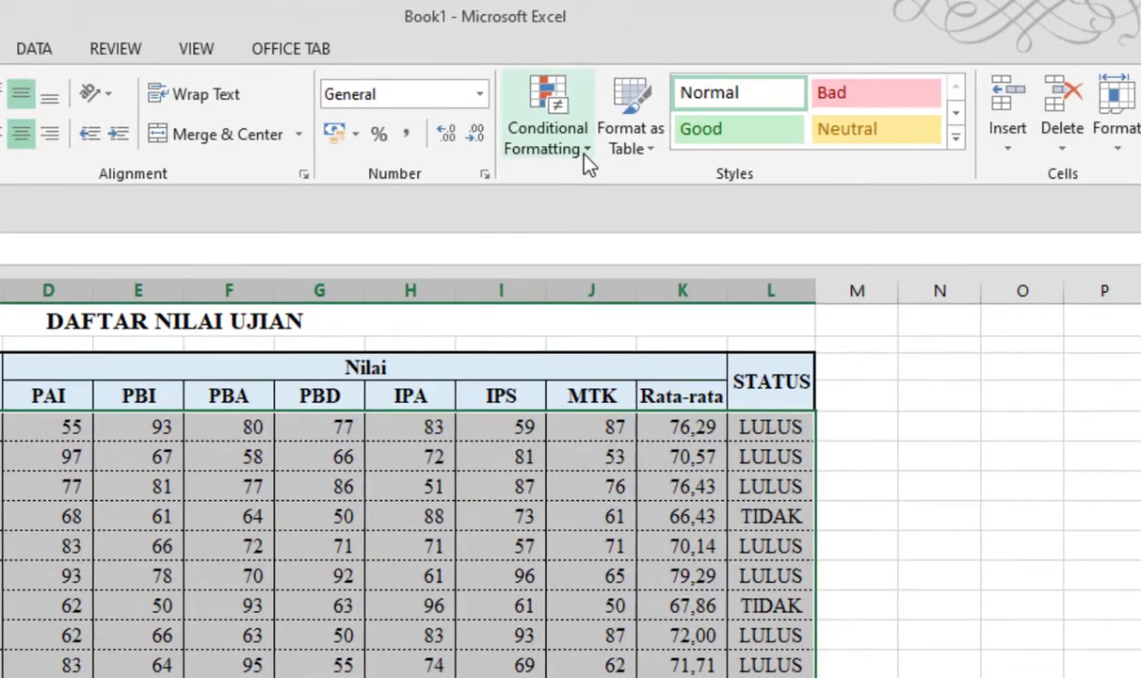
left_click(627, 93)
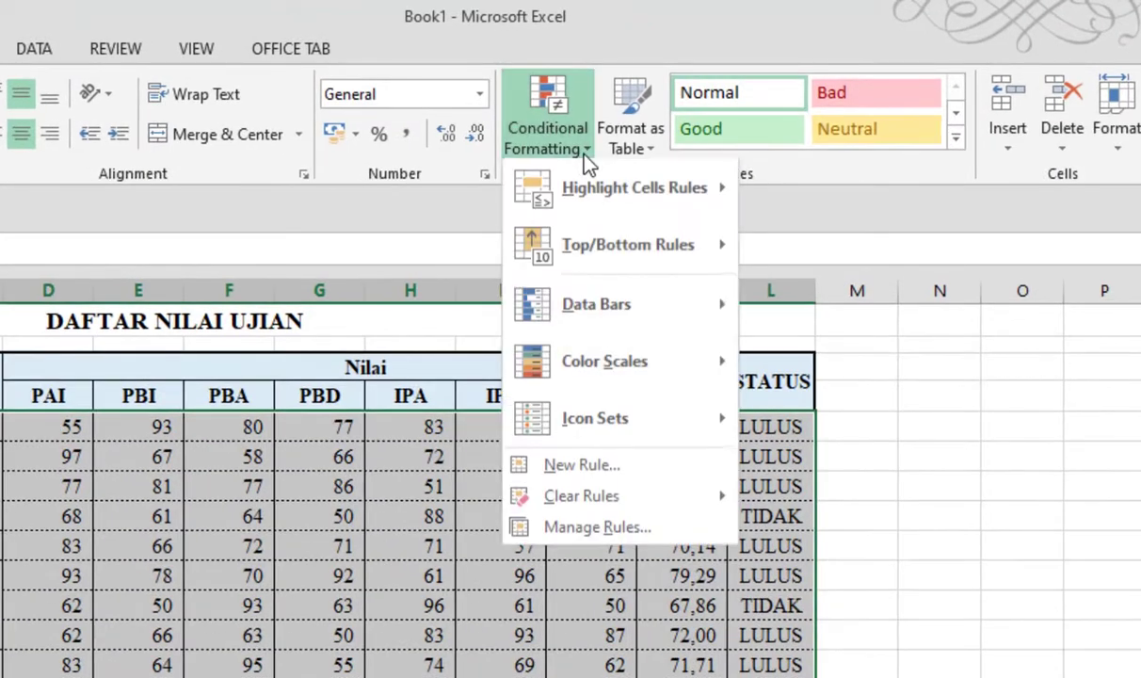
left_click(648, 476)
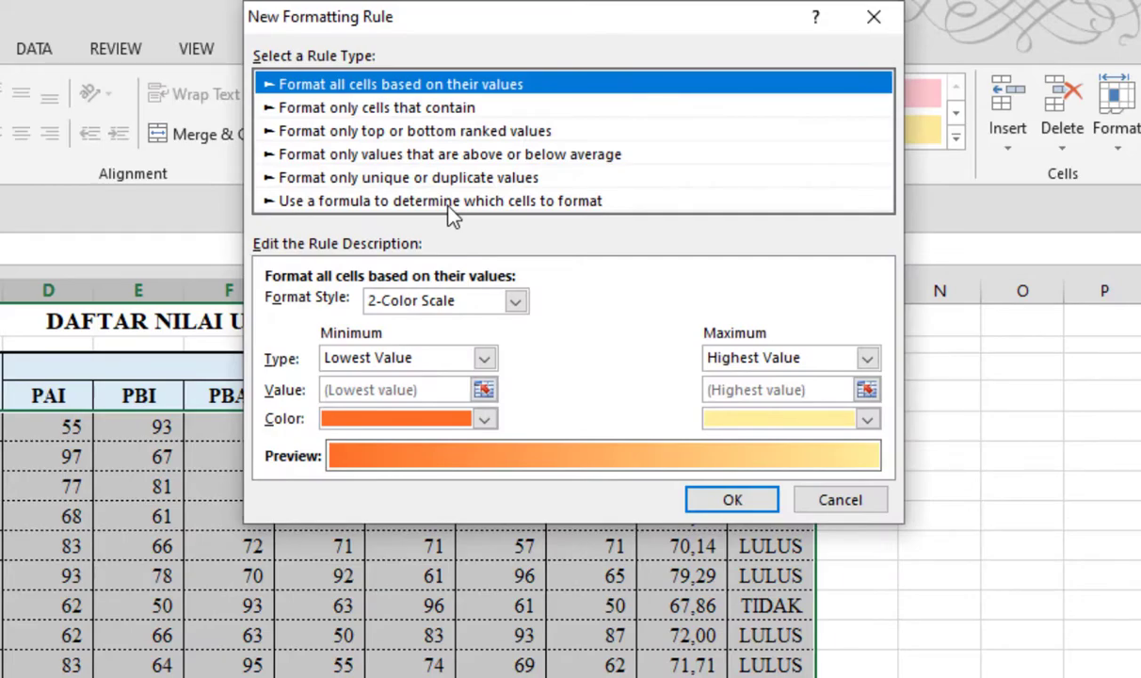
left_click(452, 200)
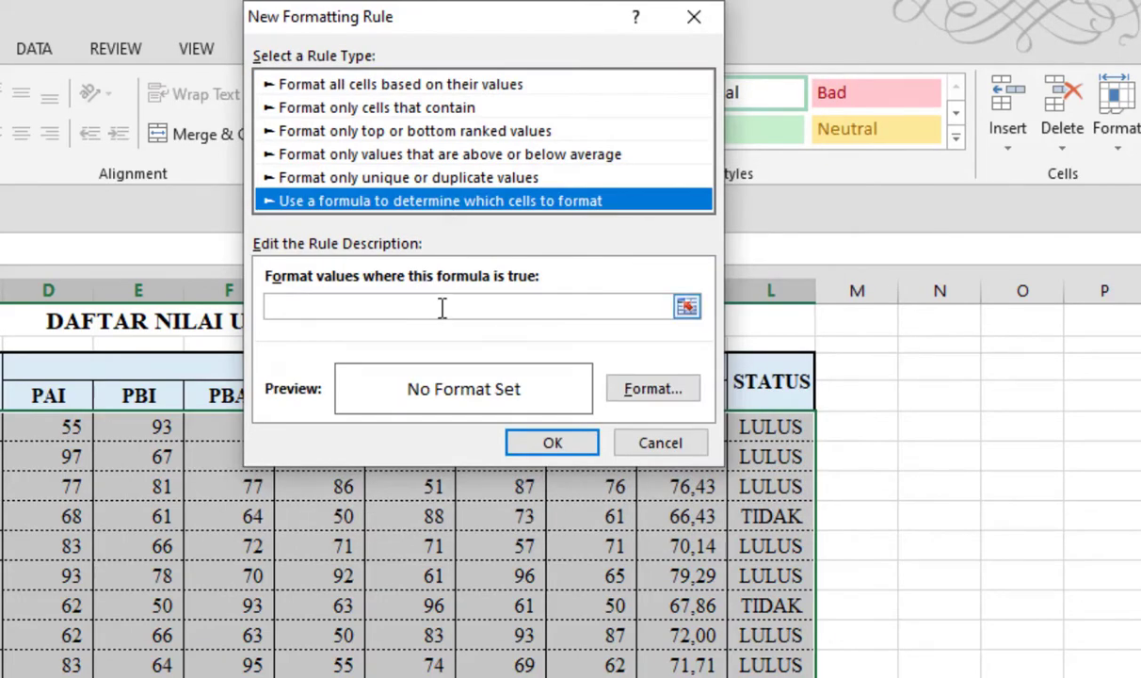
left_click(687, 306)
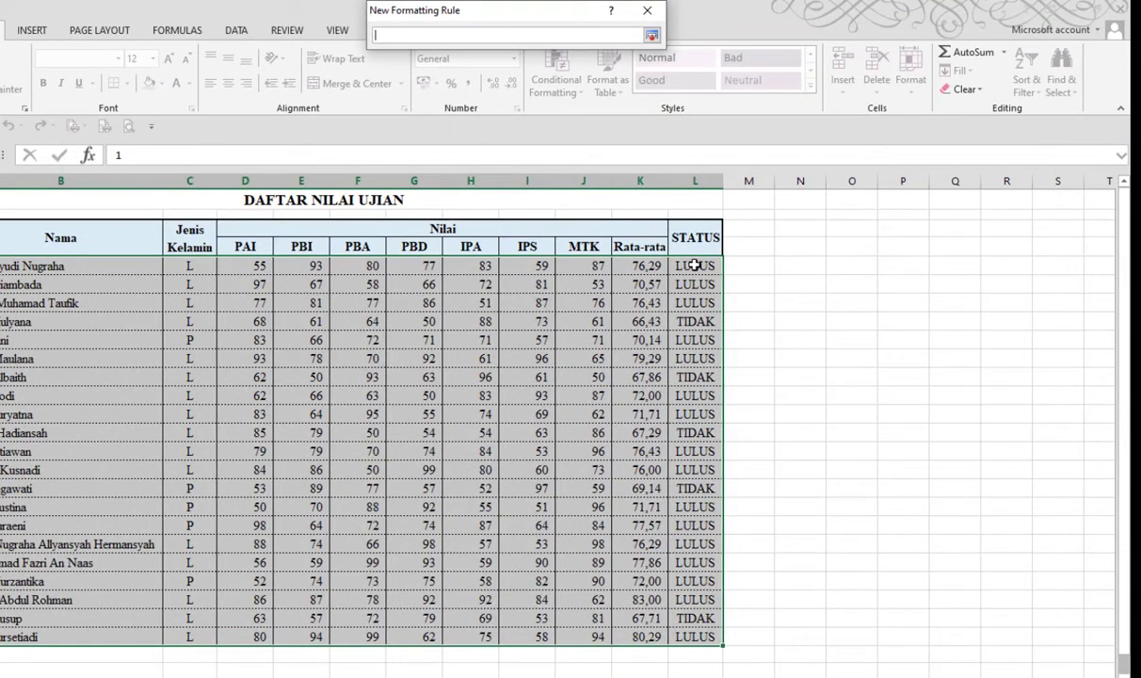
Reference the STATUS cells L5:L25 in the rule formula and append ="TIDAK"
left_click_drag(694, 265, 688, 637)
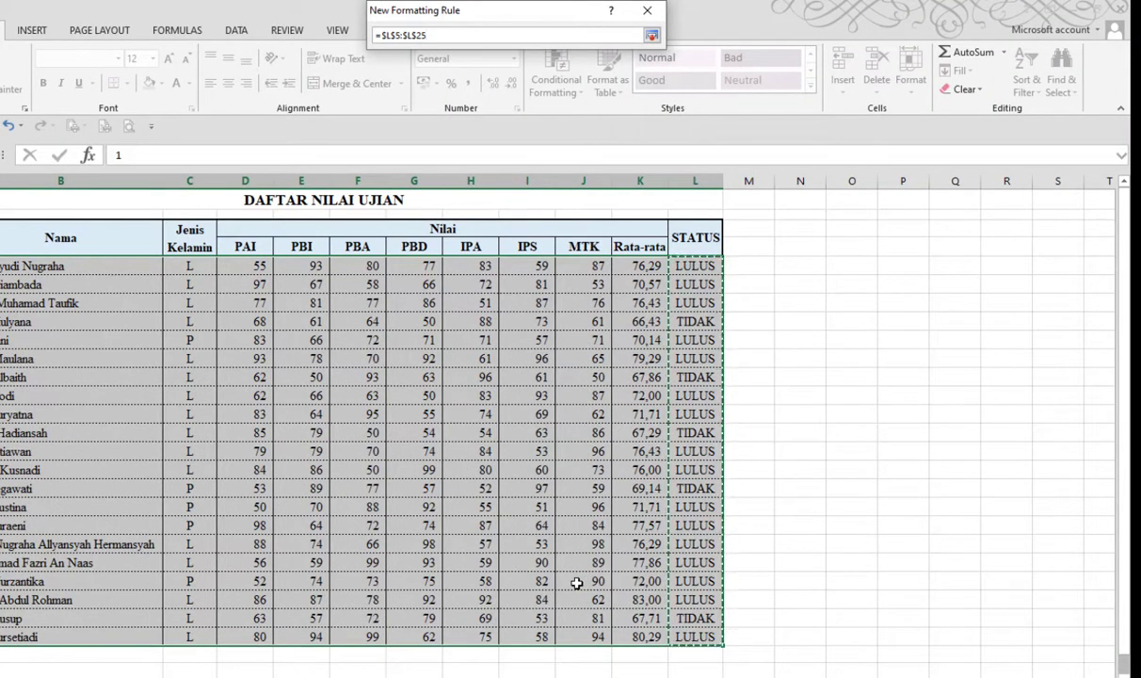
left_click_drag(525, 16, 524, 194)
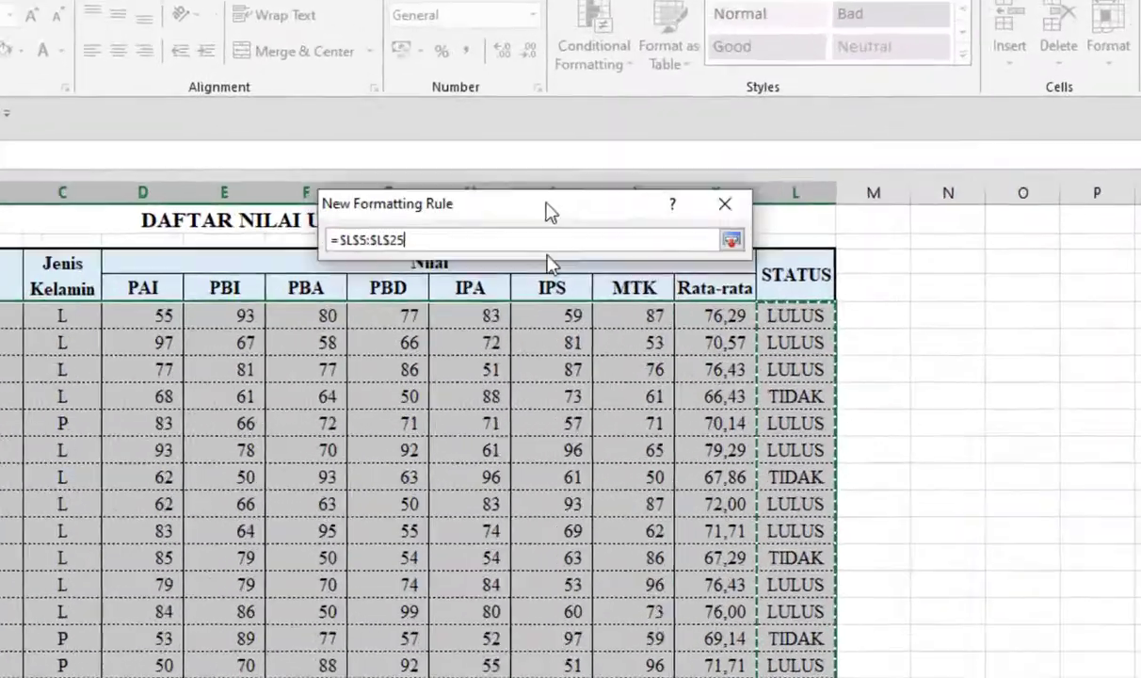
type("=\"")
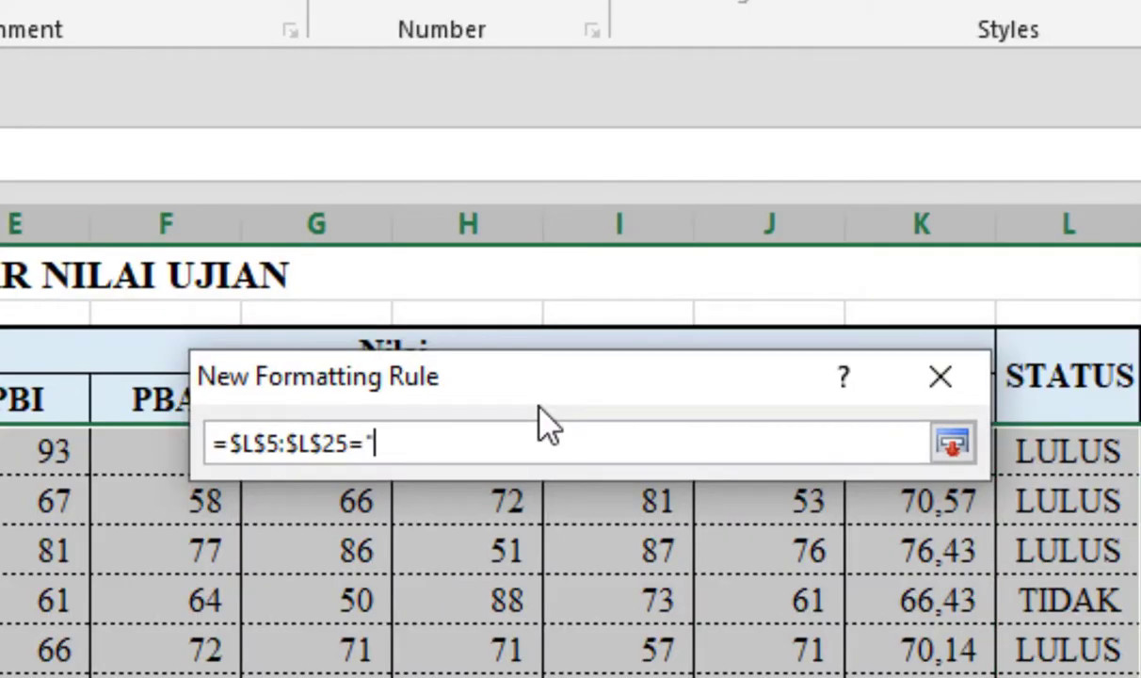
type("TIDAK")
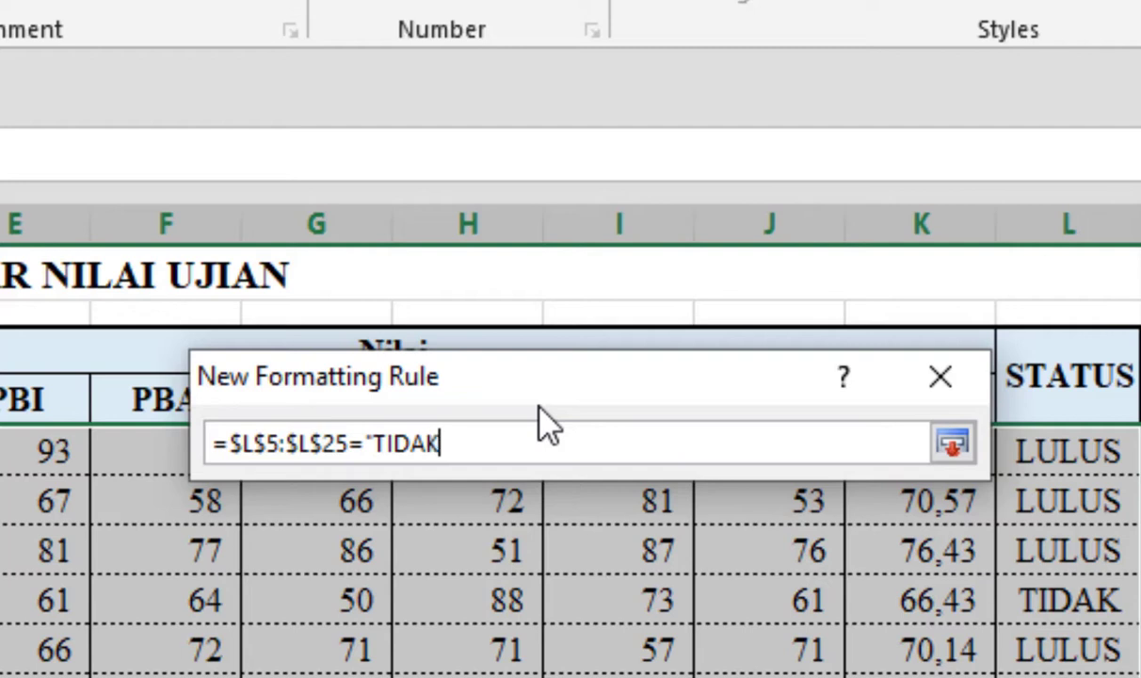
left_click(326, 443)
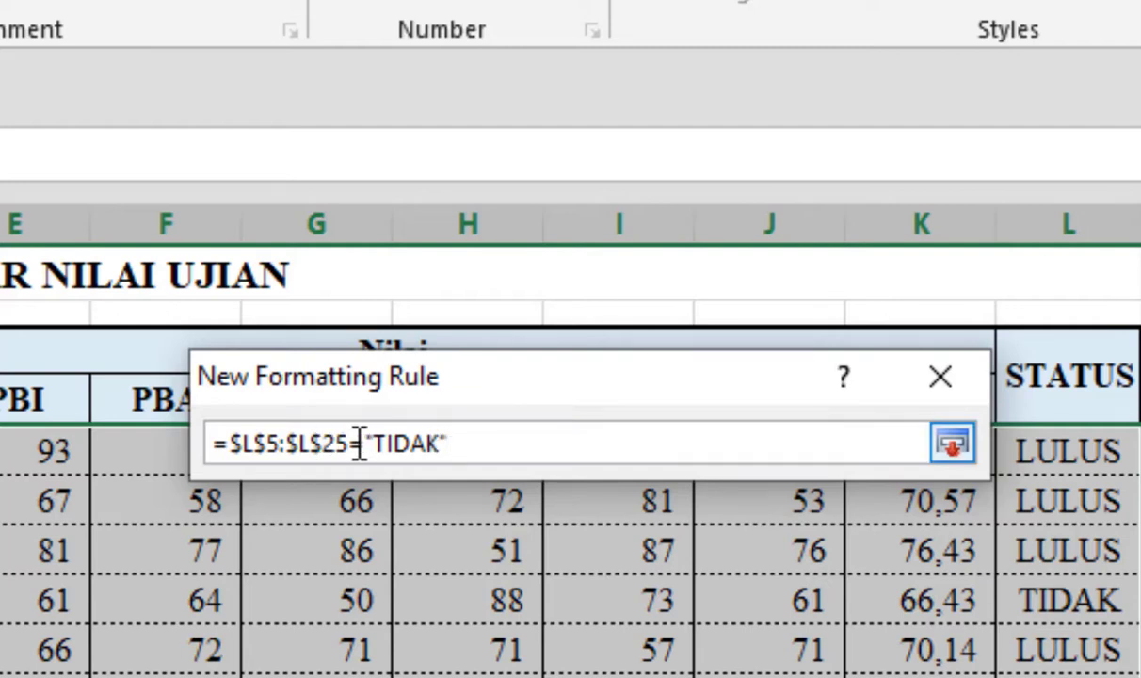
left_click(315, 444)
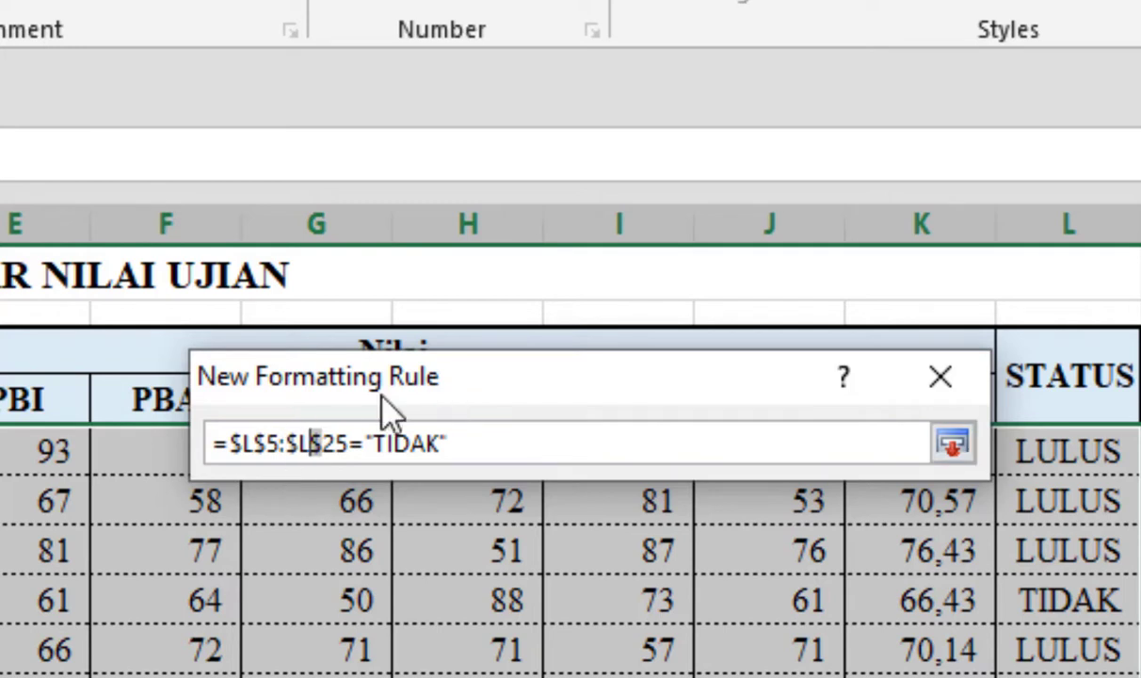
left_click(252, 442)
left_click(300, 442)
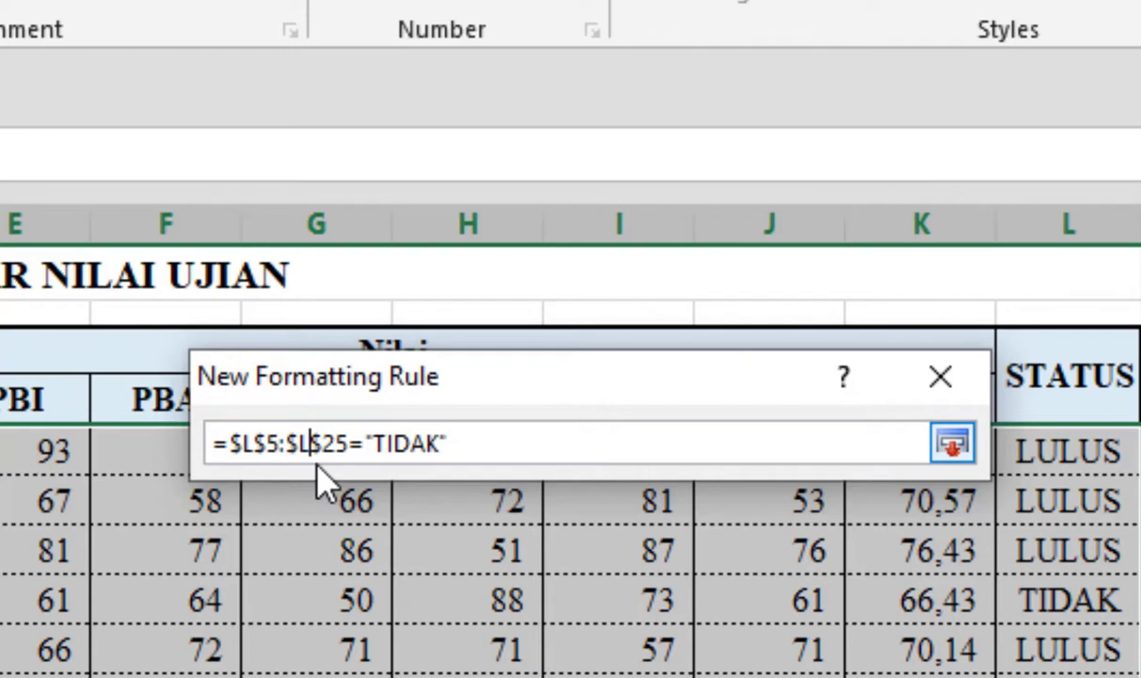
Lock only column L in both references, giving =$L5:$L25="TIDAK", and restore the full dialog
key("F4")
key("F4")
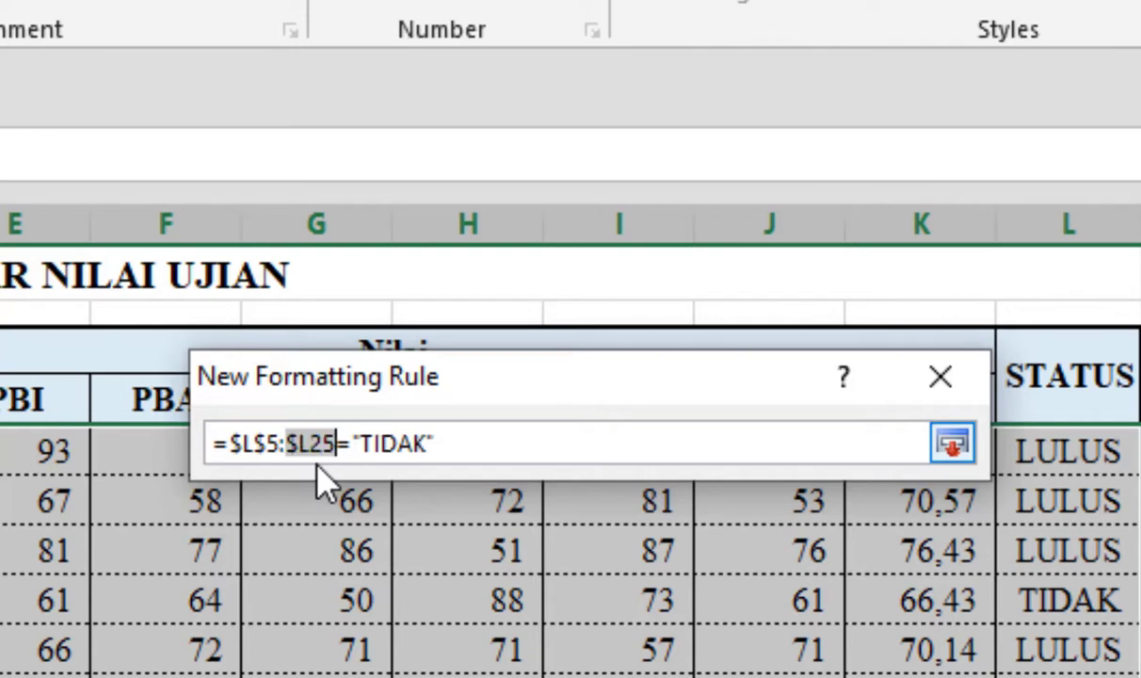
left_click(267, 443)
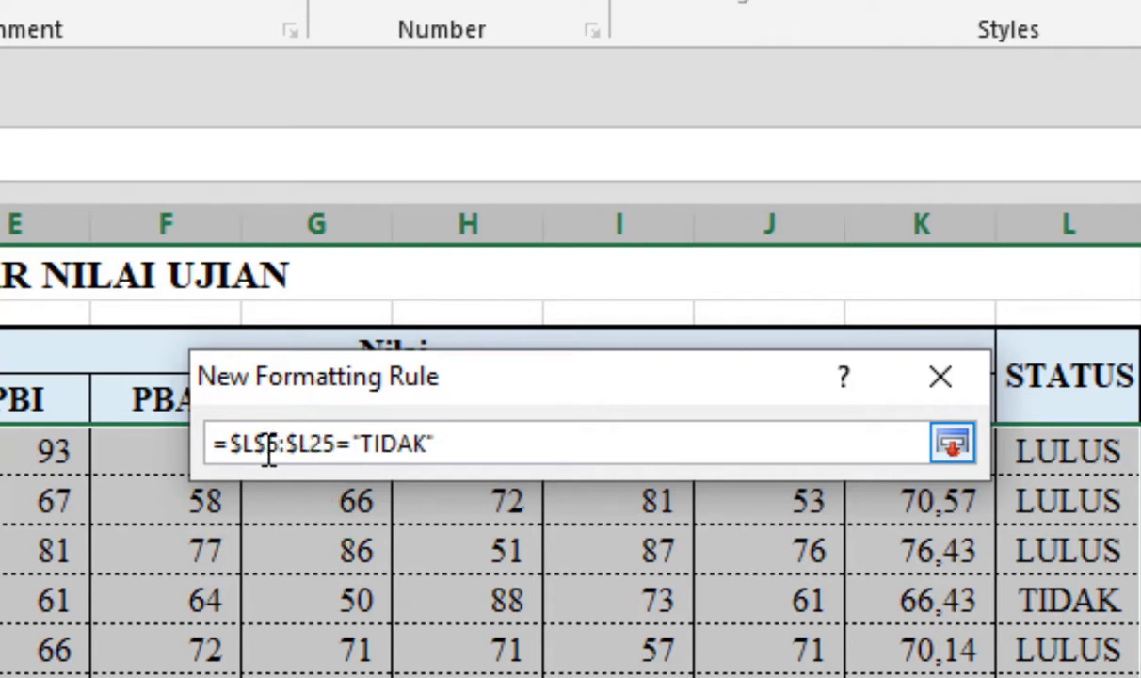
key("F4")
key("F4")
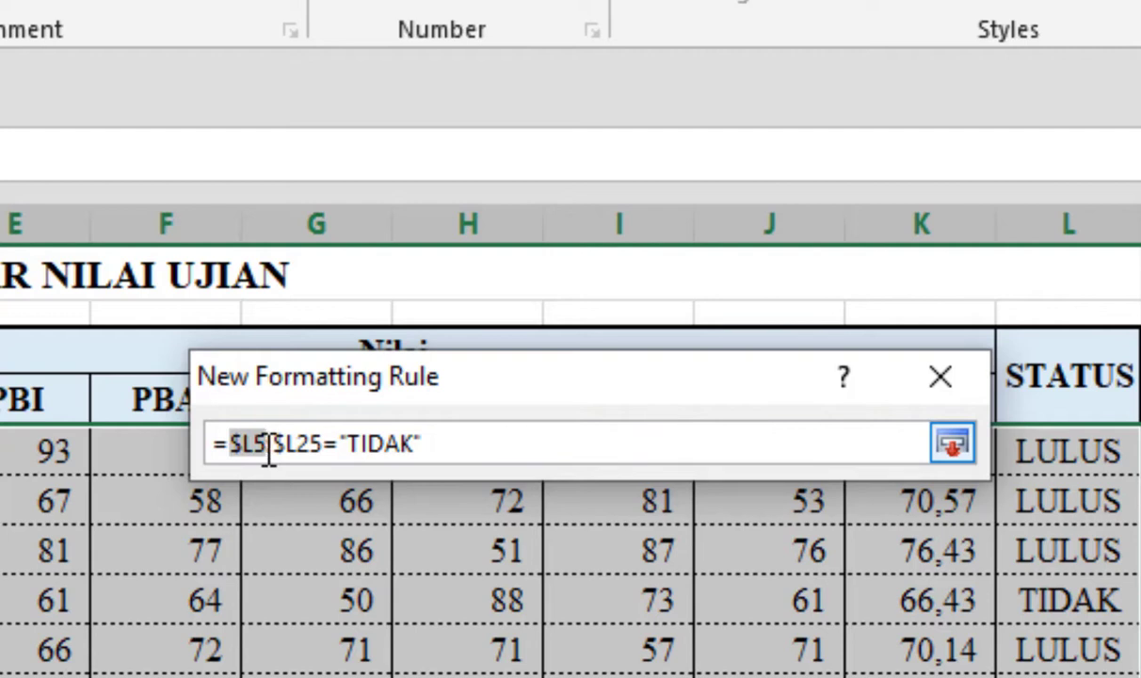
left_click(281, 444)
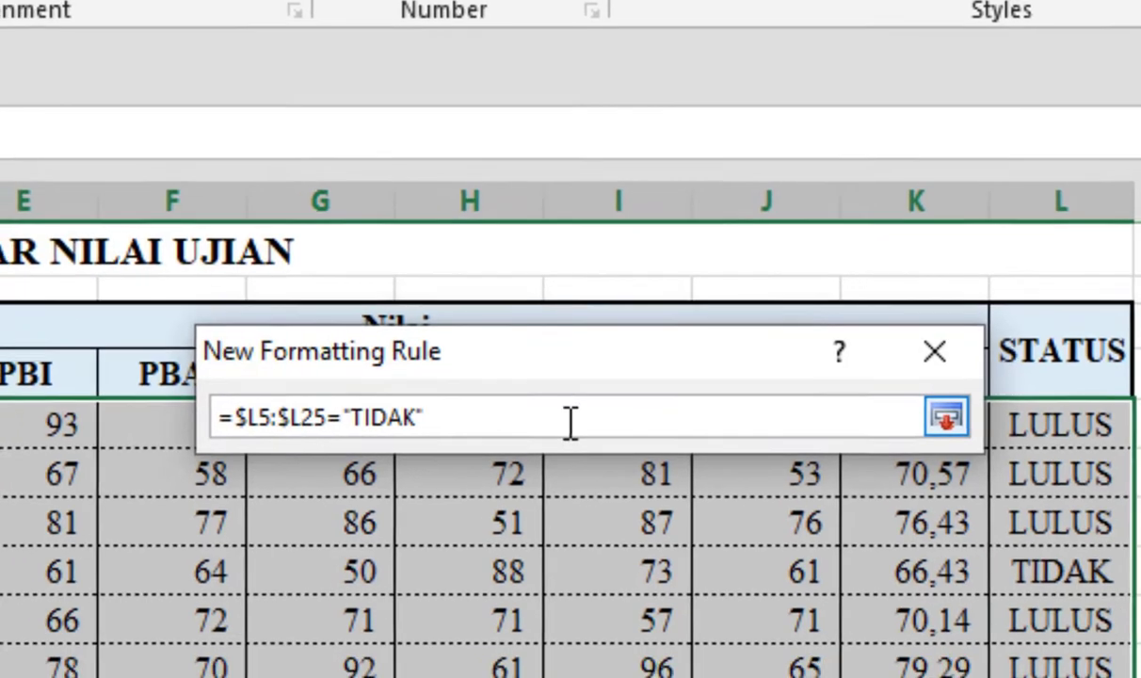
left_click(482, 443)
key("Return")
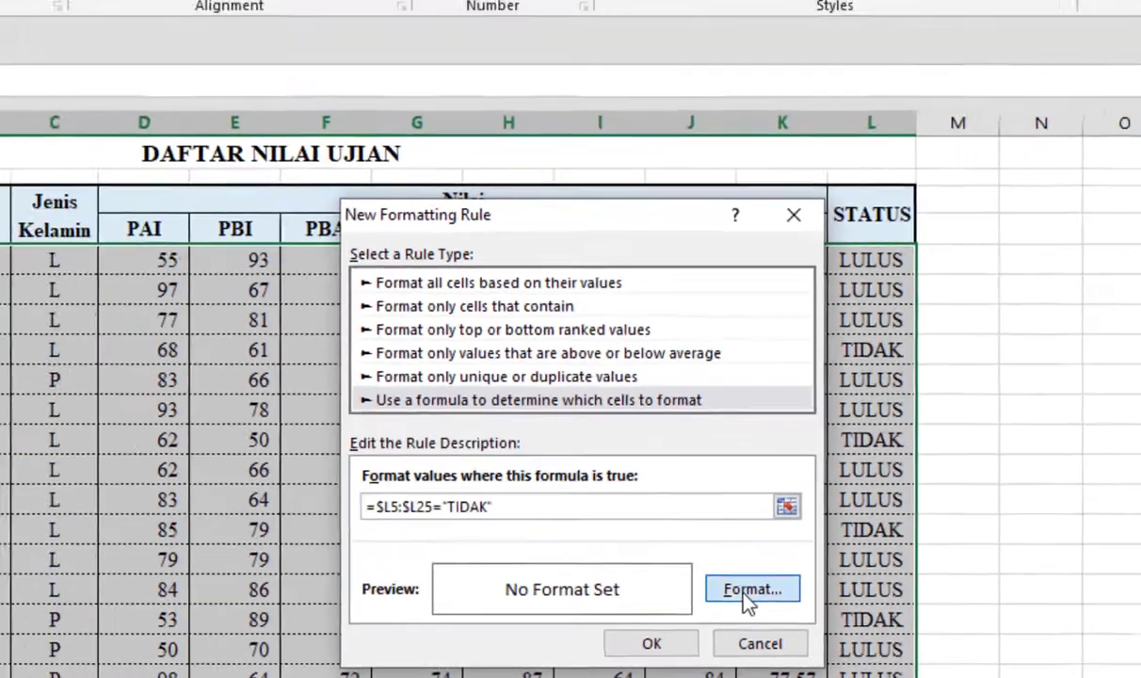
Give the TIDAK rule a red background fill and apply it to the table
left_click(813, 559)
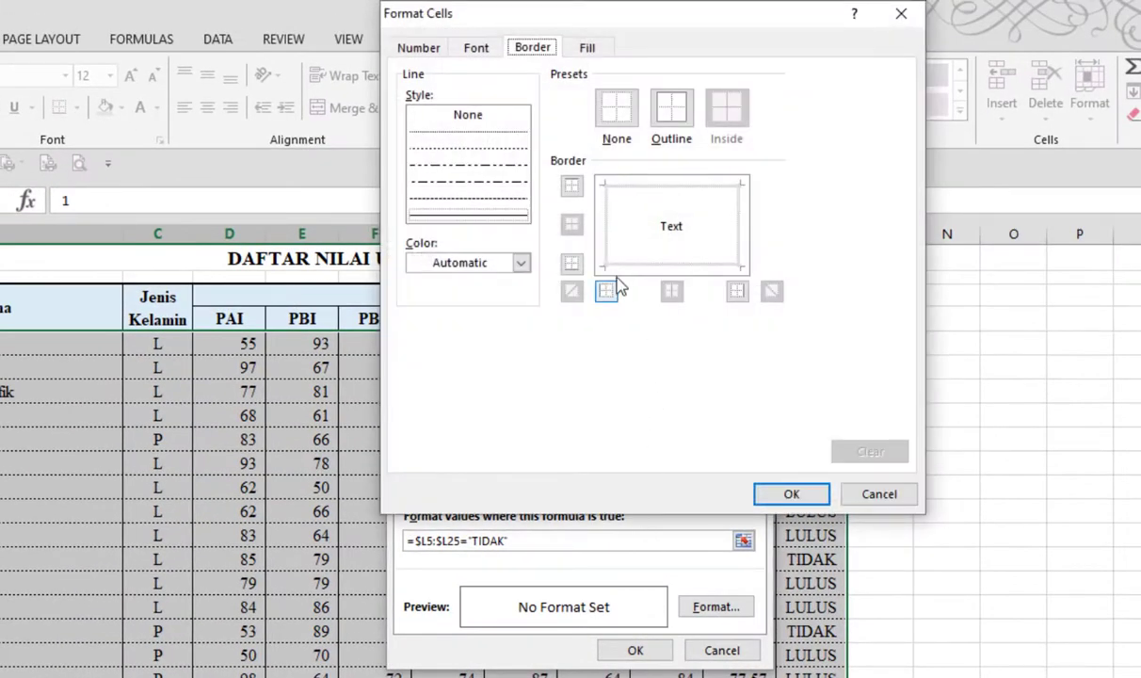
left_click(589, 48)
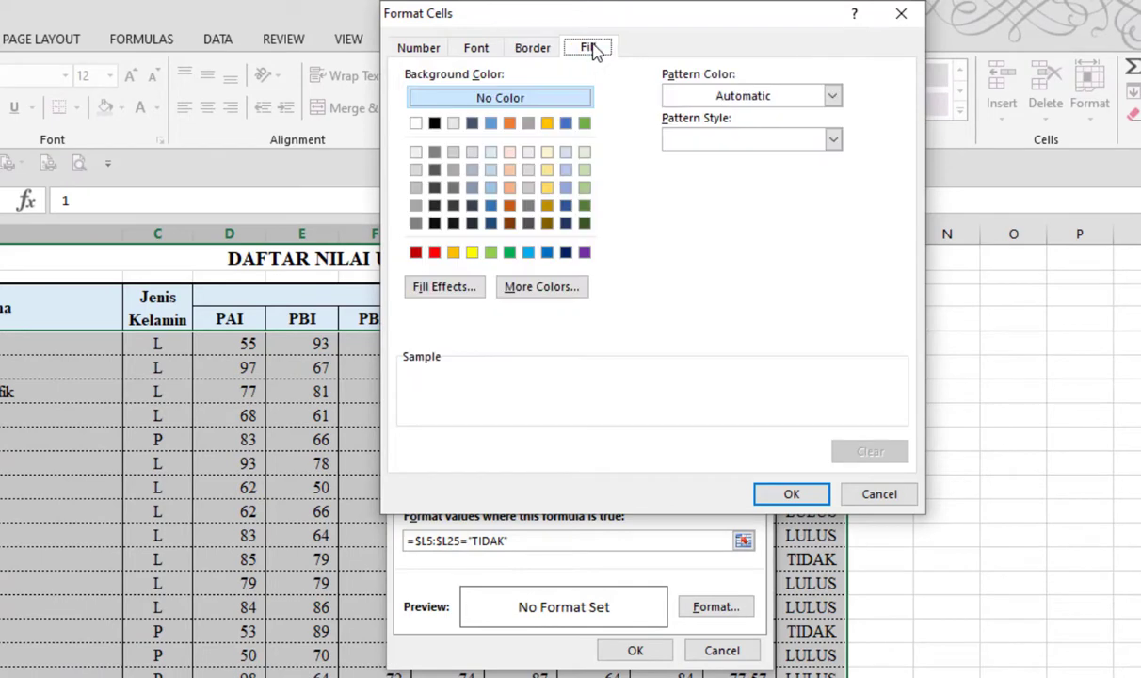
left_click(434, 251)
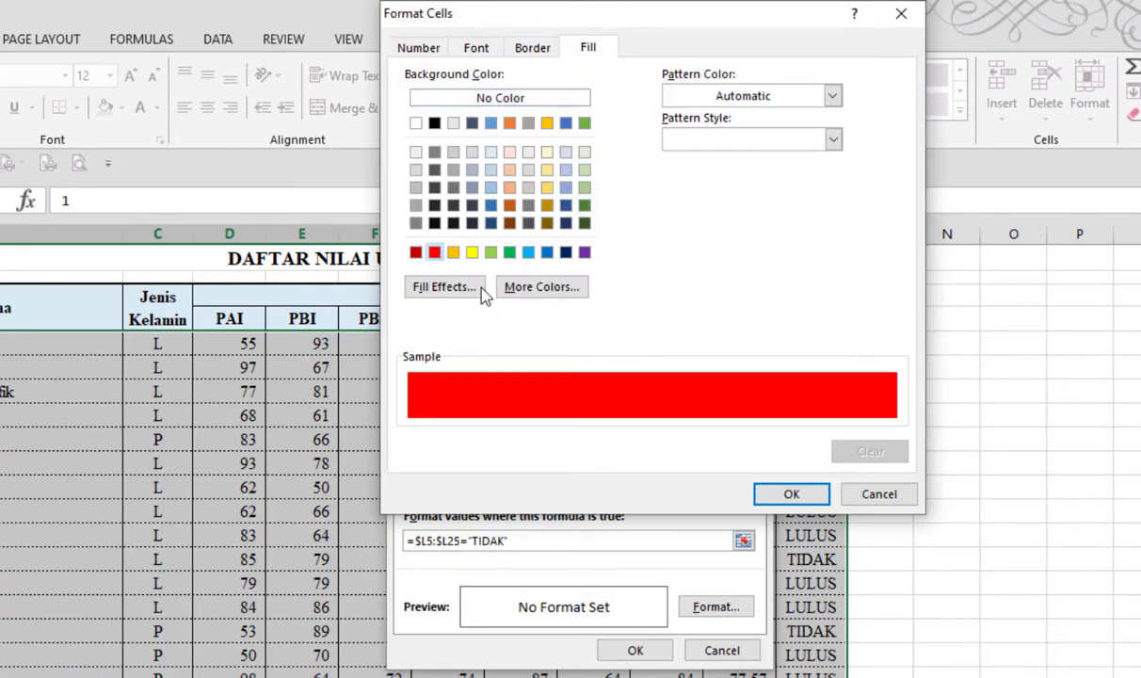
left_click(764, 504)
left_click(634, 651)
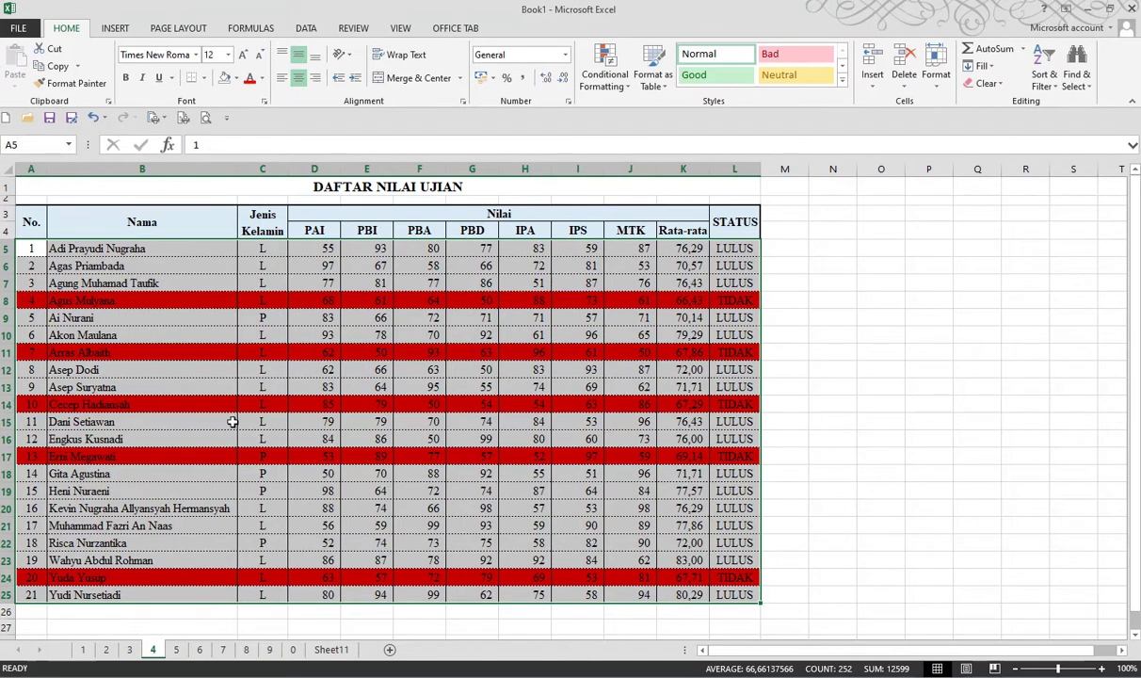
Glance at sheet 1, return to sheet 4, and open the Conditional Formatting Rules Manager
left_click(84, 650)
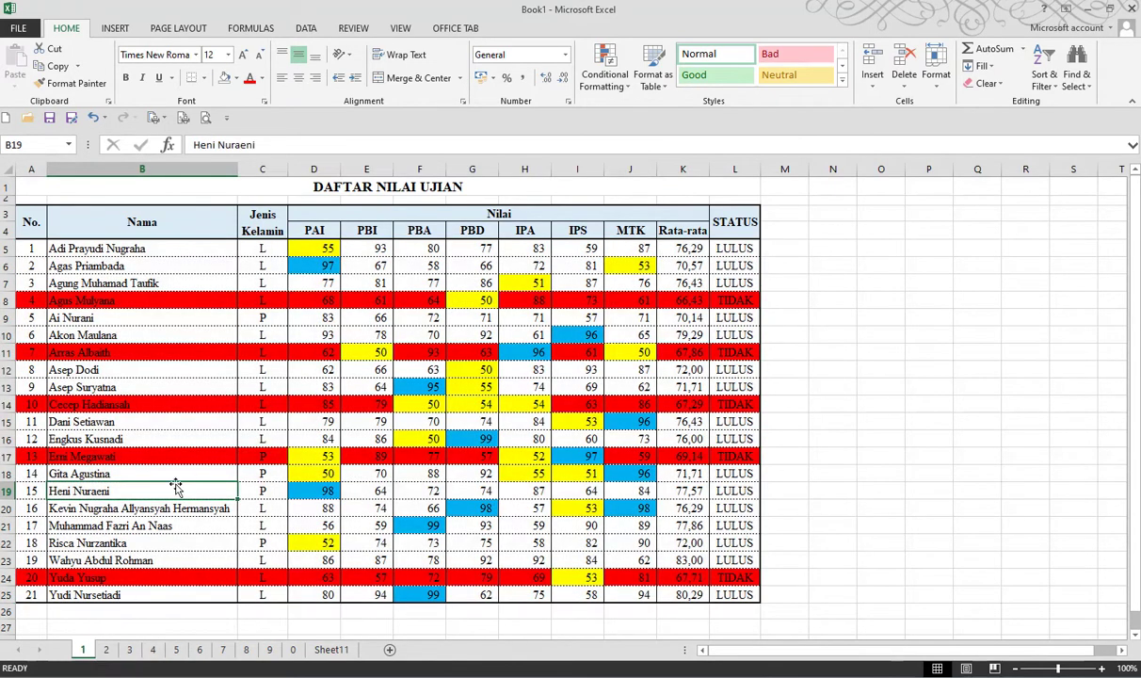
left_click(152, 649)
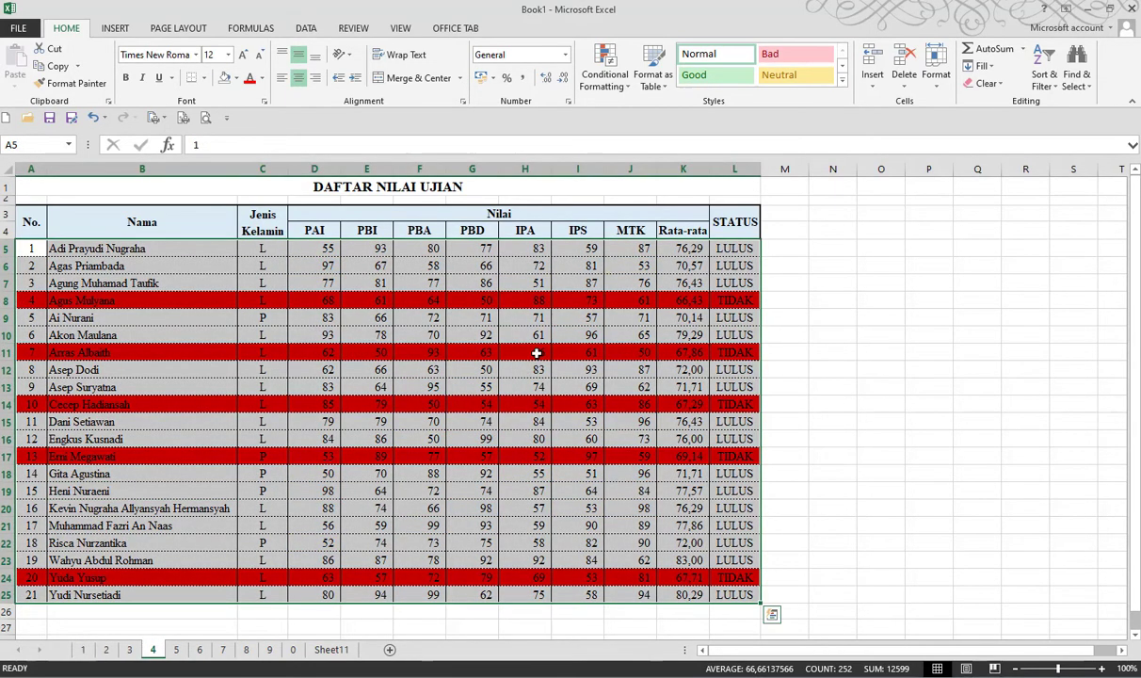
left_click(604, 76)
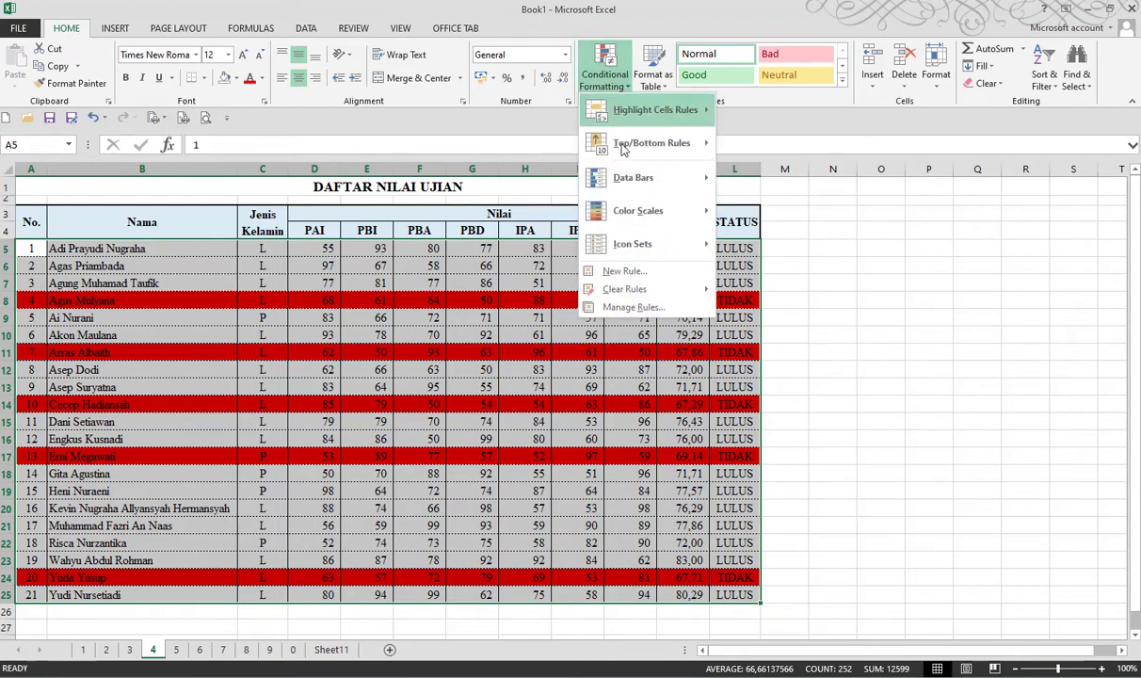
left_click(633, 307)
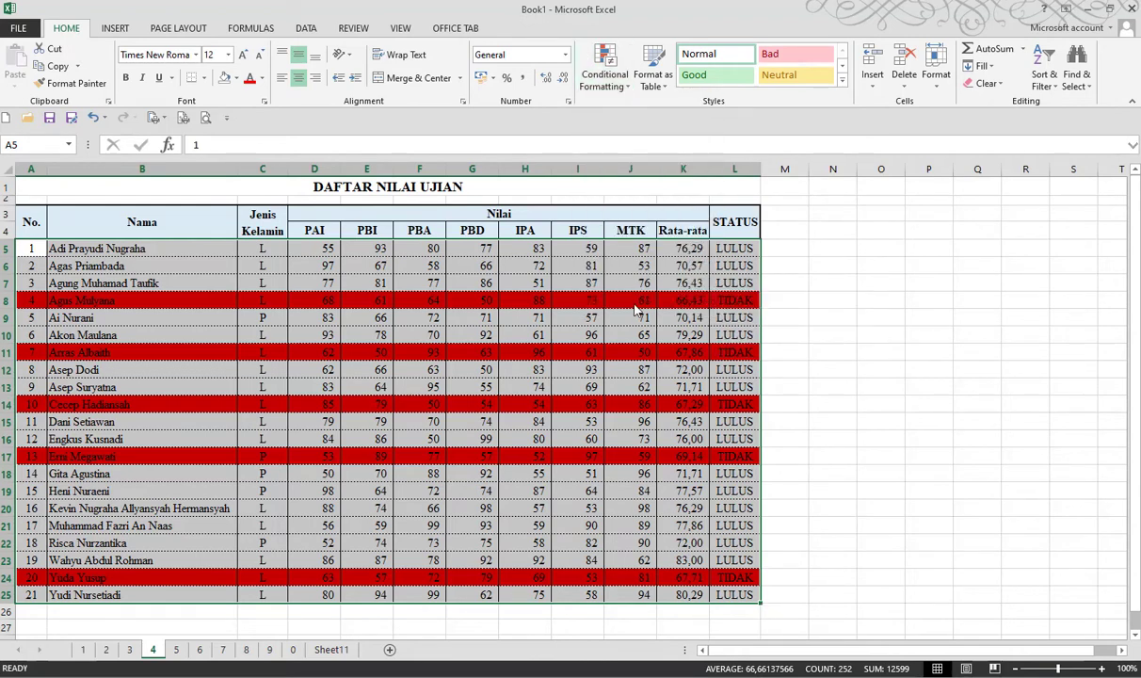
Edit the TIDAK rule to use plain relative references L5:L25 and apply it
left_click(431, 332)
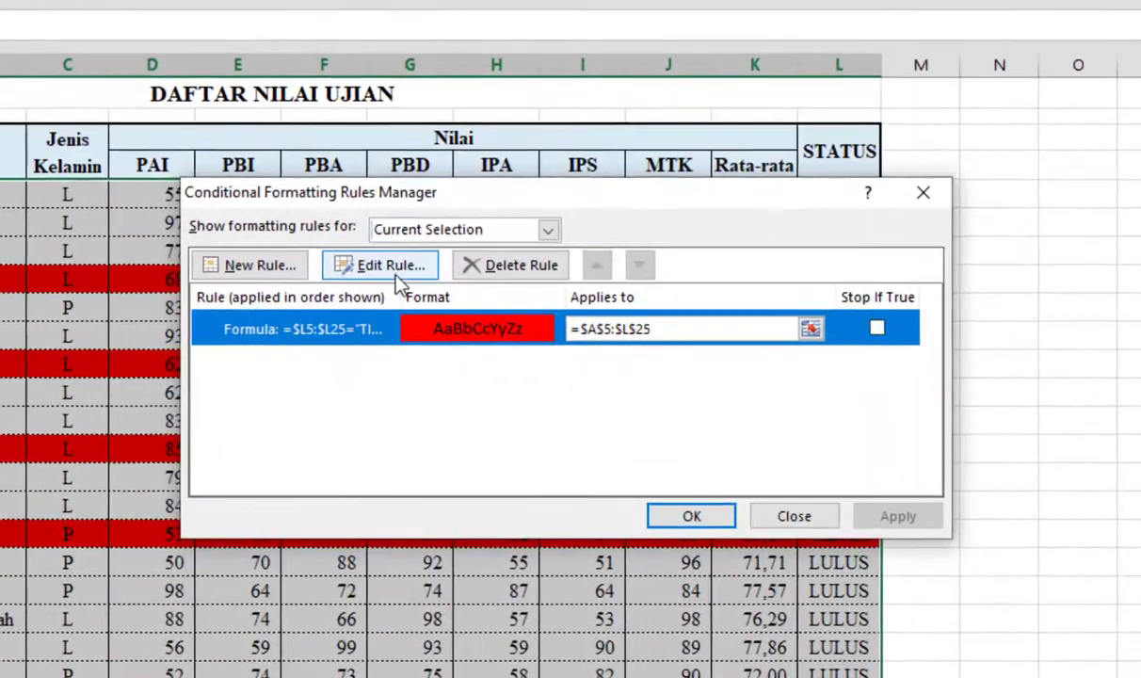
left_click(456, 291)
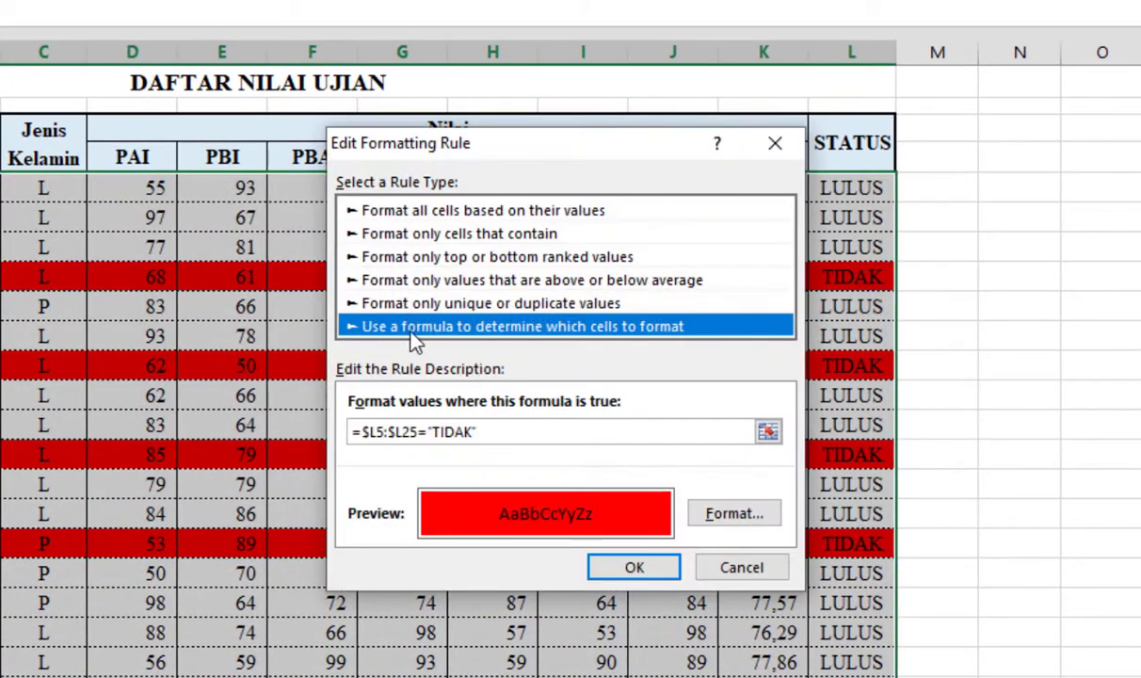
left_click(382, 431)
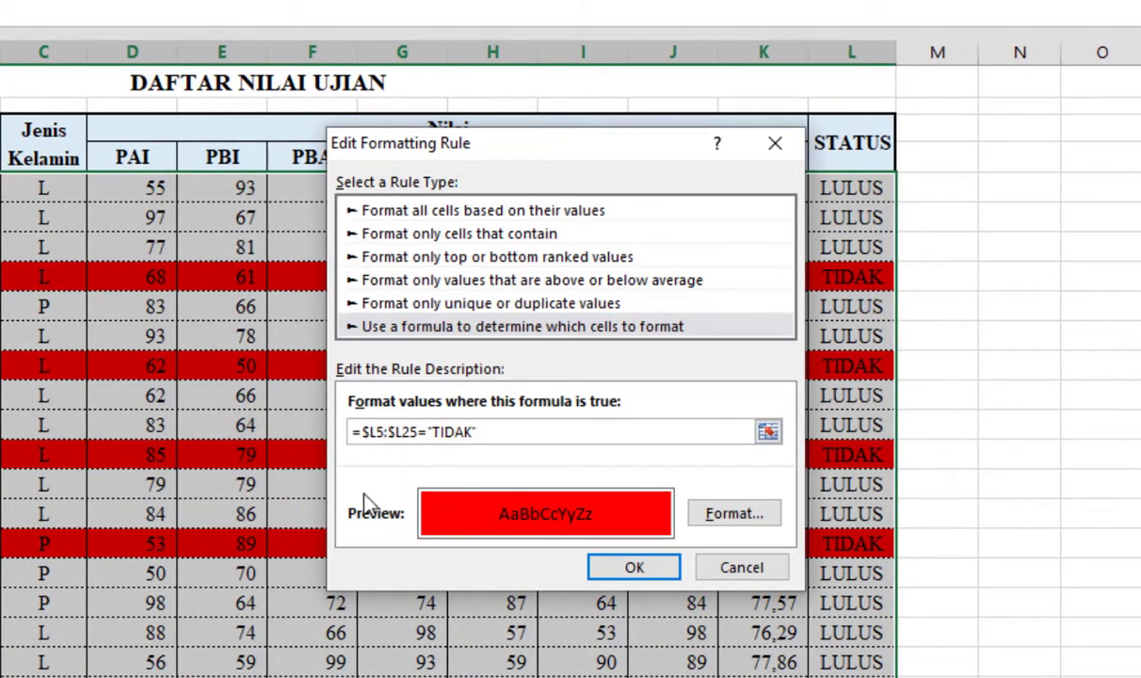
key("F4")
key("F4")
key("F4")
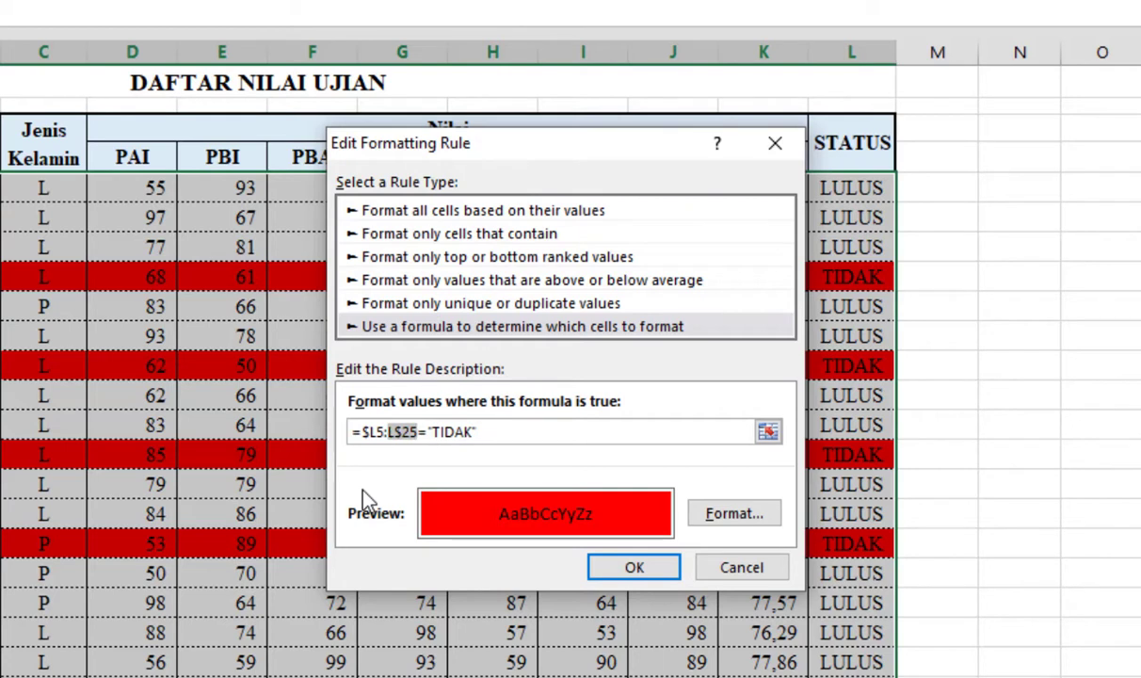
key("F4")
key("F4")
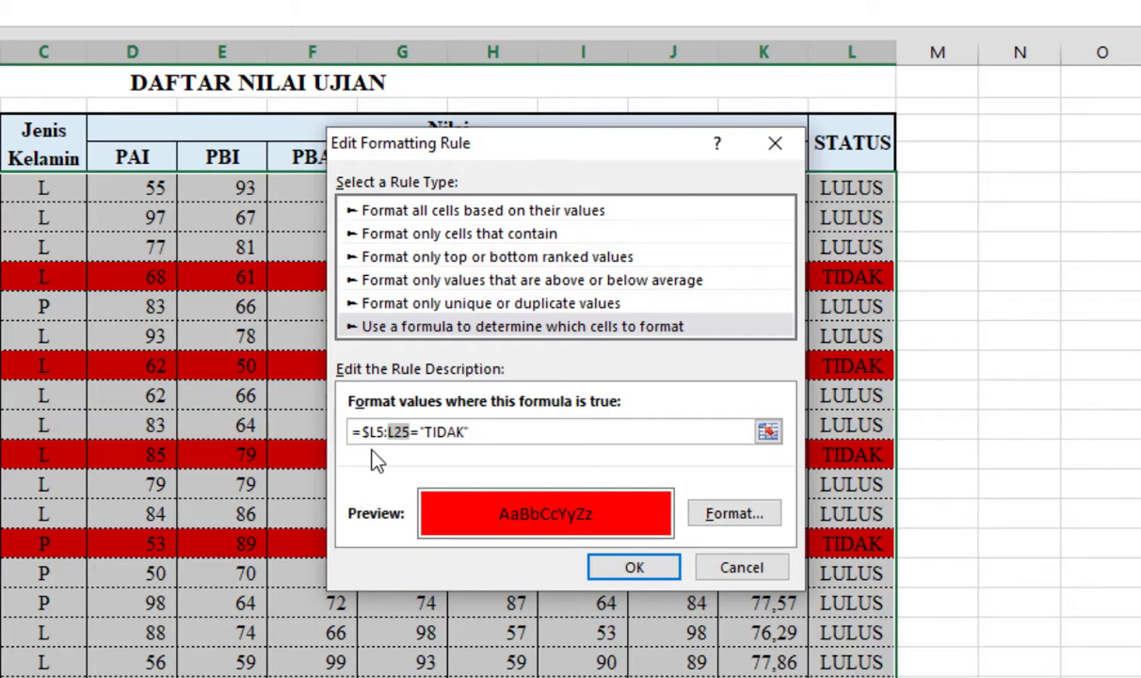
left_click(375, 431)
key("F4")
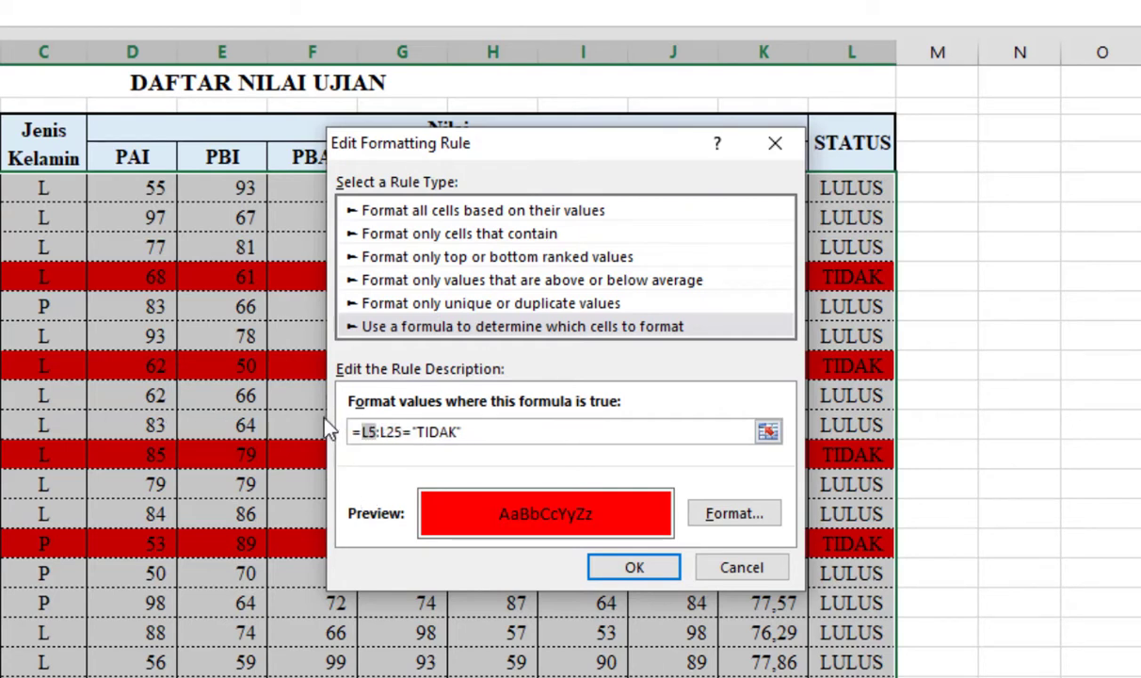
left_click(633, 568)
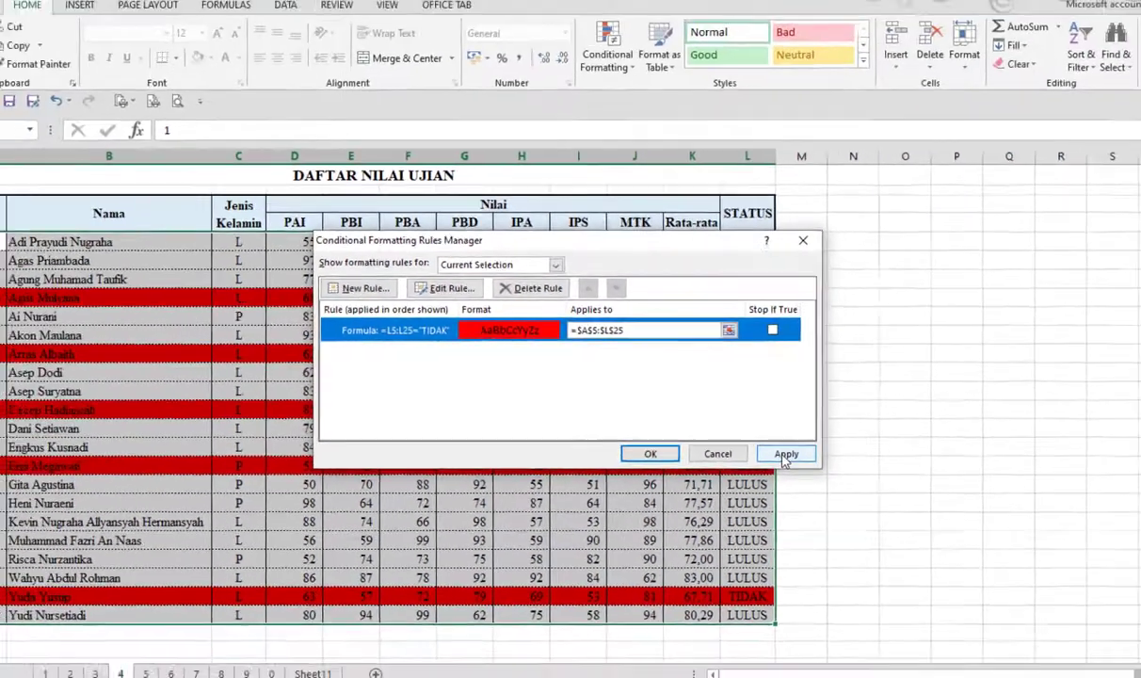
left_click(769, 446)
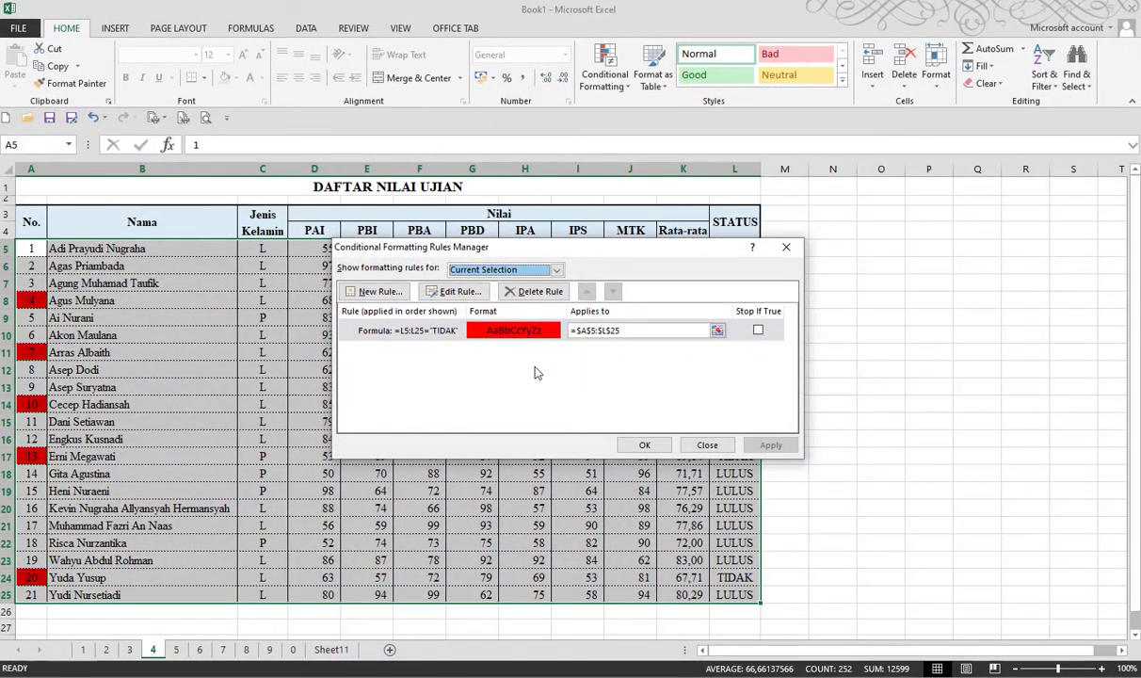
Reopen the rule and make both references absolute: =$L$5:$L$25="TIDAK"
left_click(429, 333)
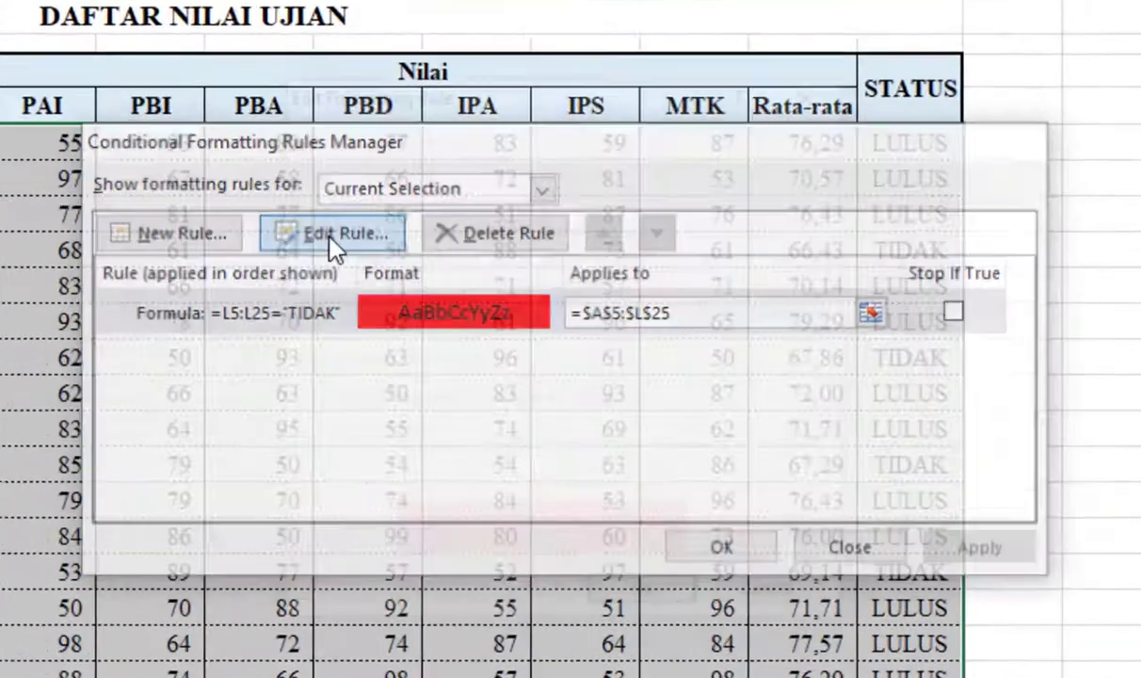
left_click(456, 294)
left_click(331, 452)
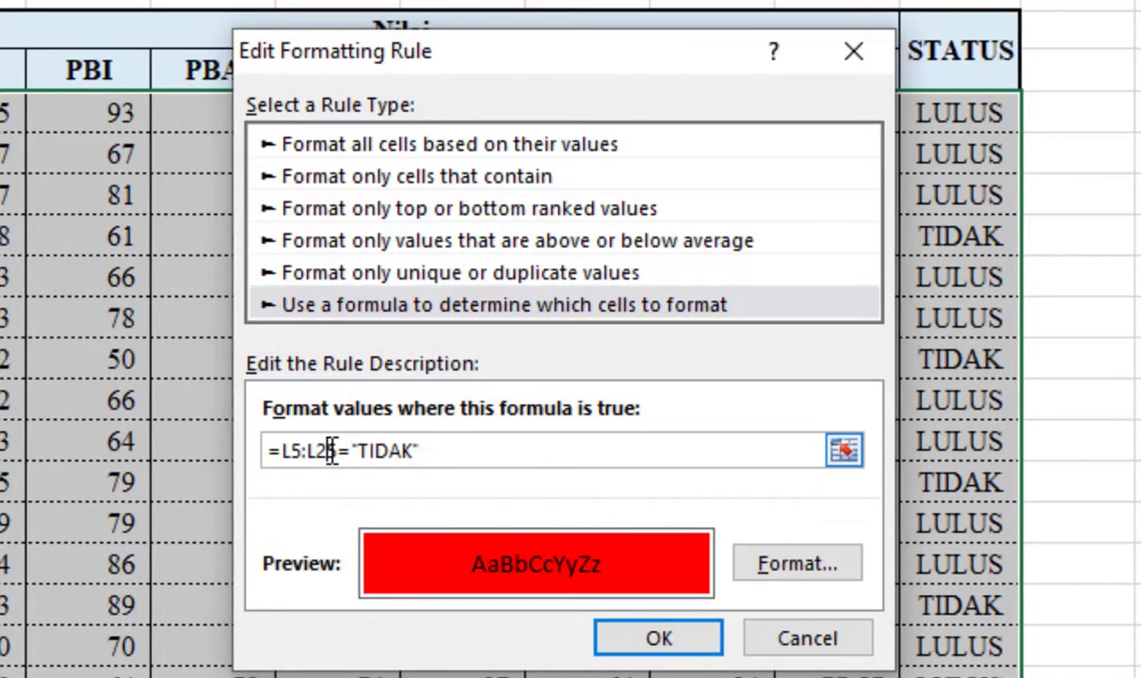
key("F4")
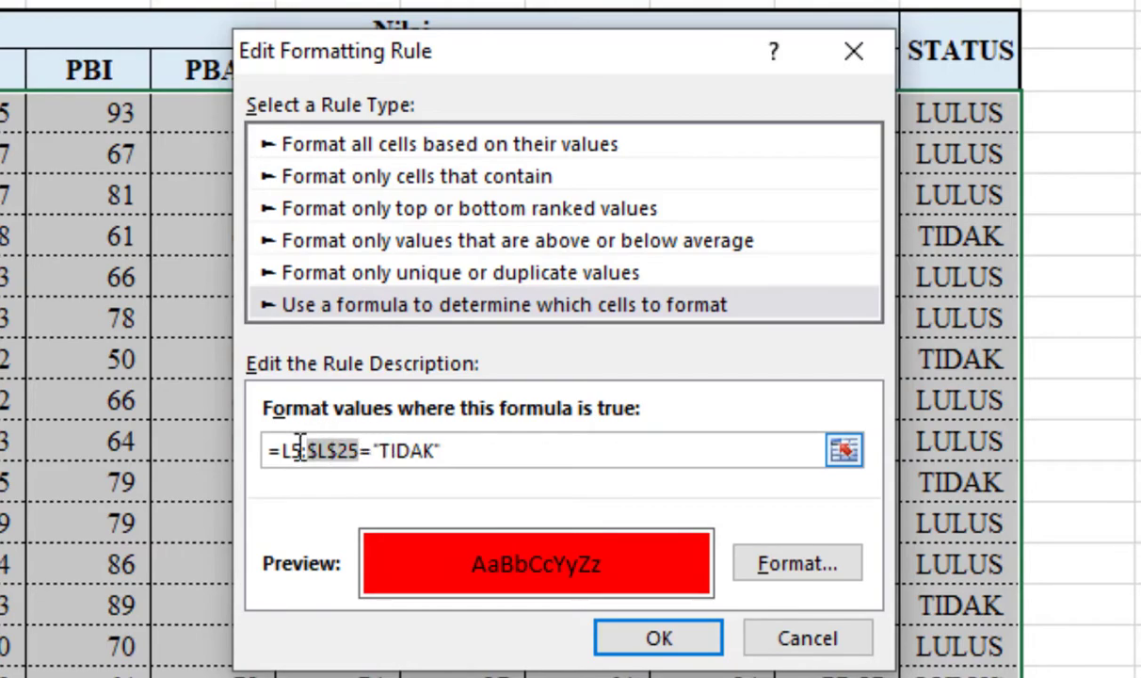
left_click(288, 451)
key("F4")
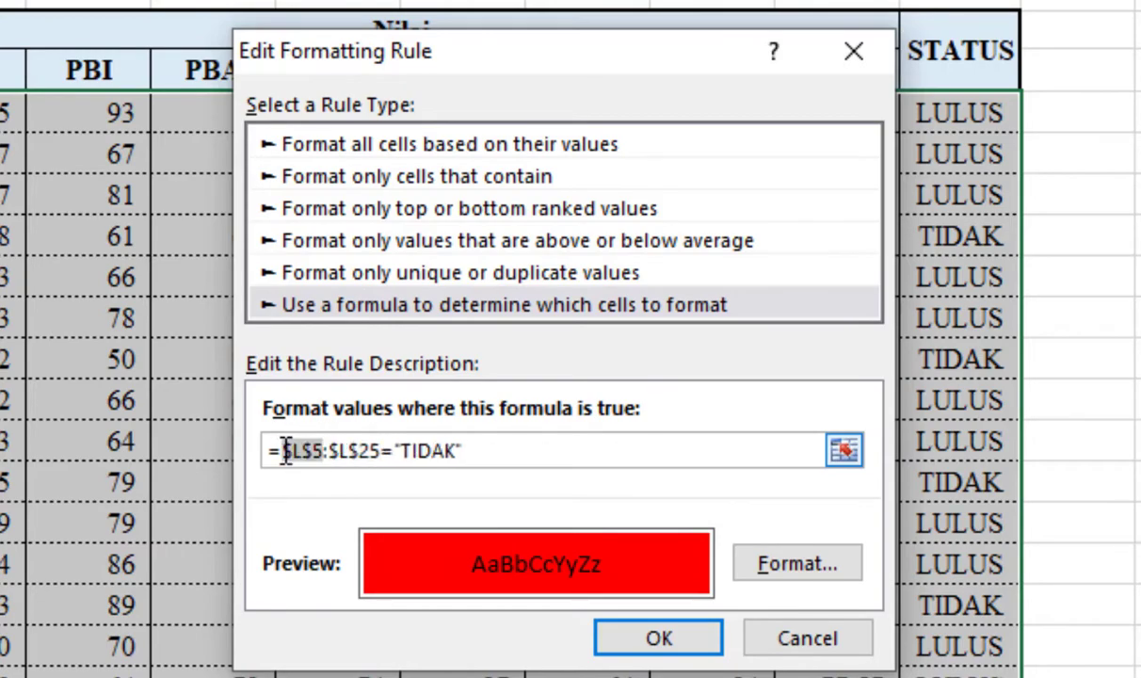
left_click(650, 638)
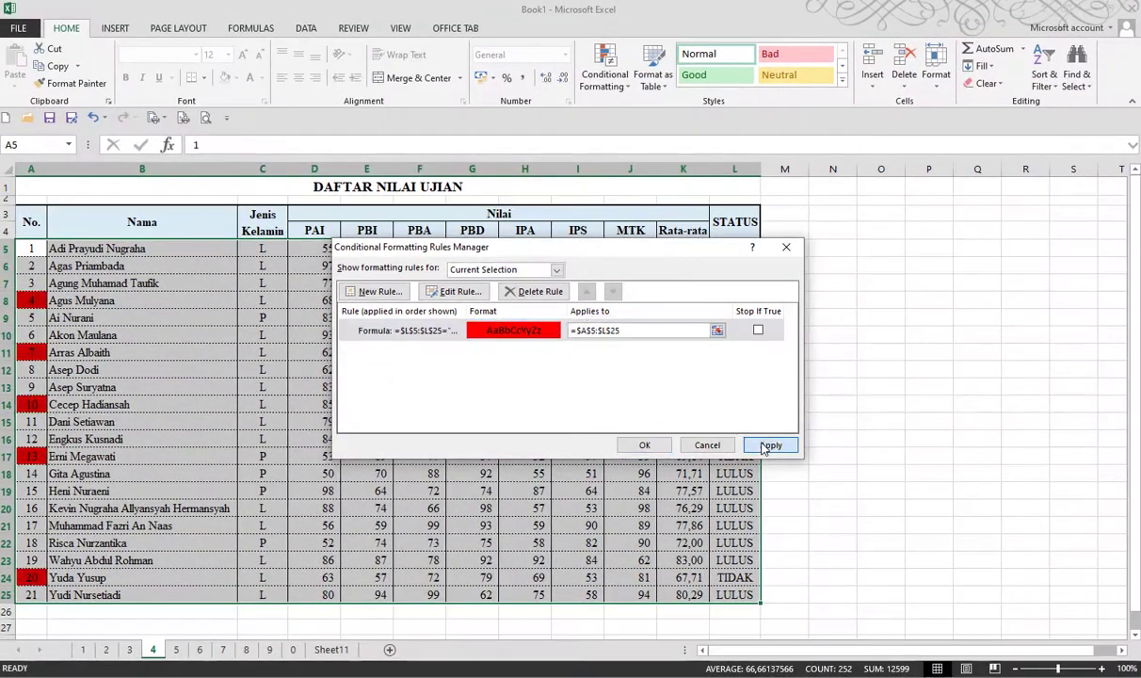
Apply the rule, then change its references to column-locked $L5:$L25 and apply again
left_click(771, 444)
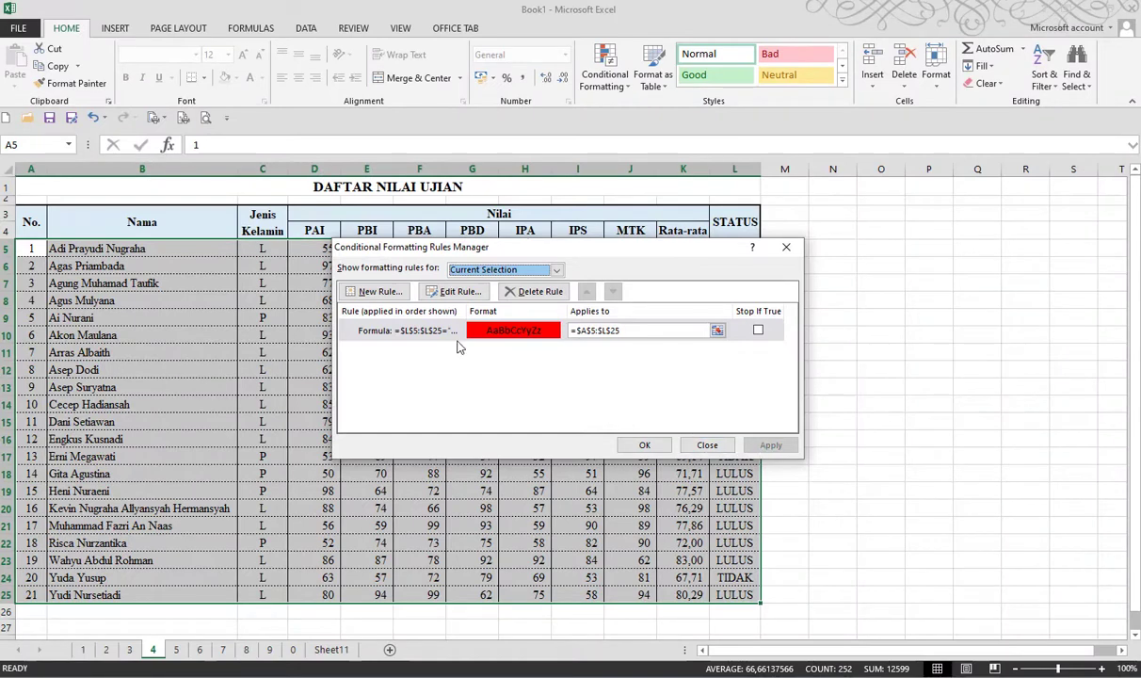
left_click(424, 330)
left_click(459, 291)
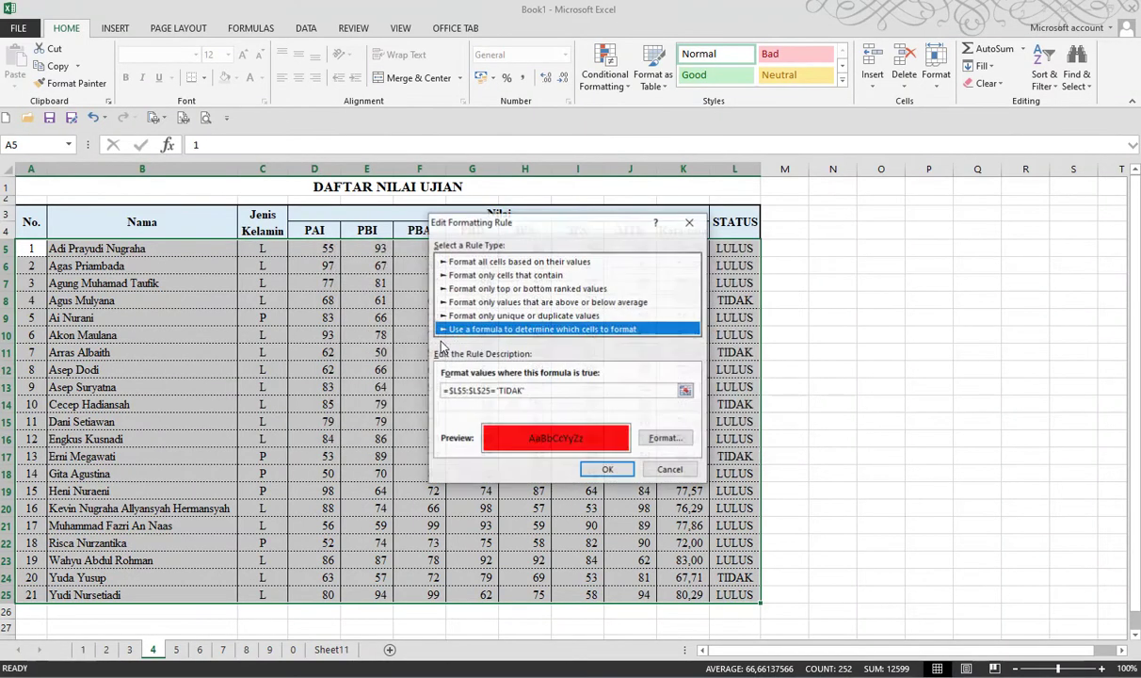
left_click(455, 391)
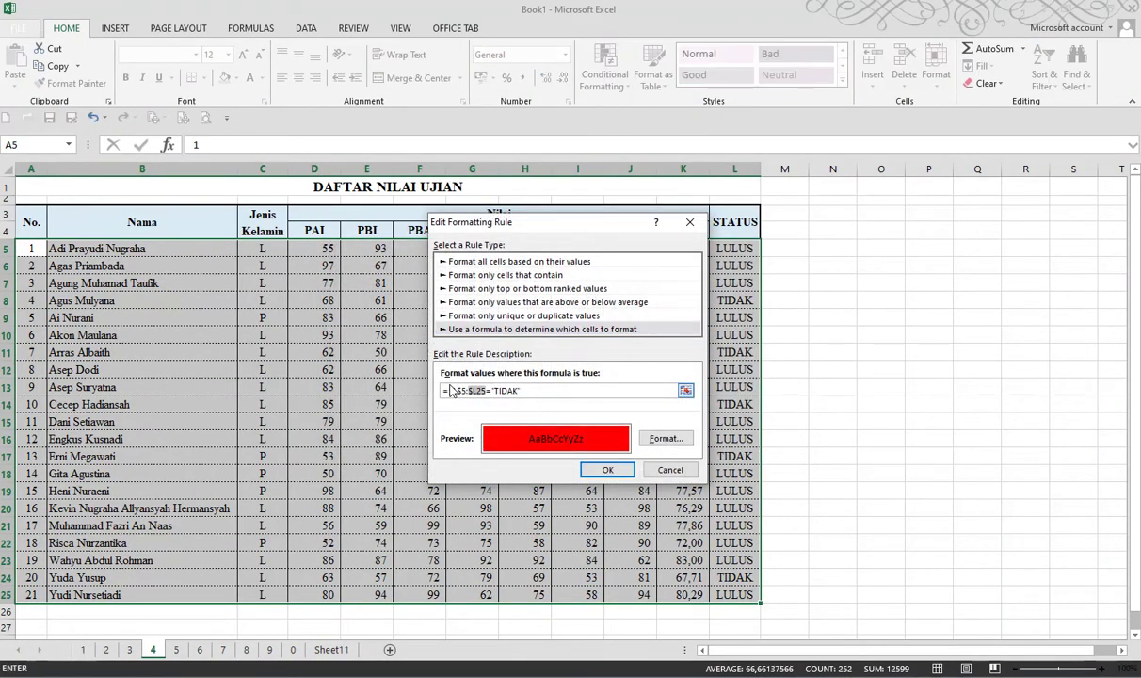
key("F4")
key("F4")
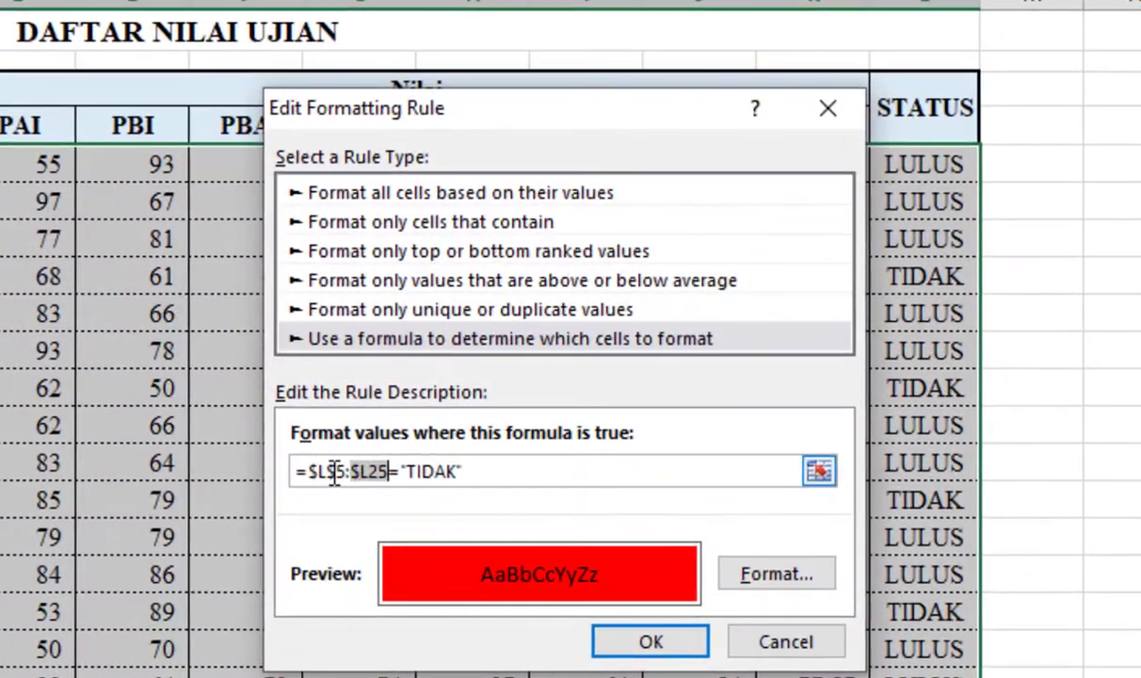
left_click(334, 473)
key("F4")
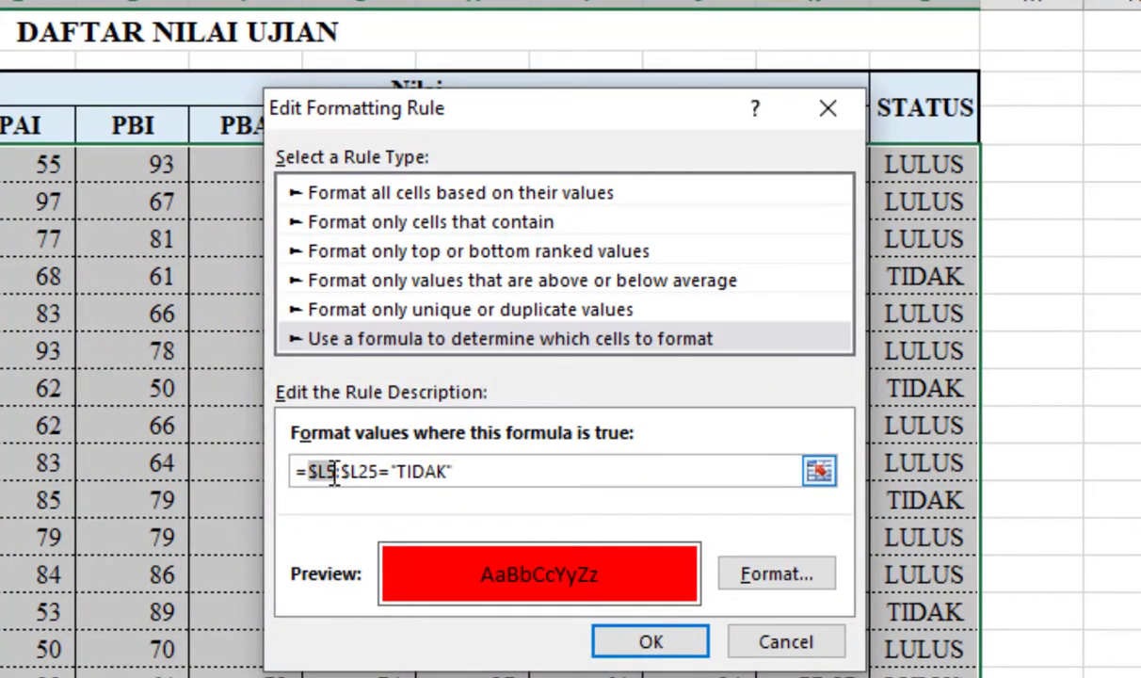
key("F4")
key("F4")
left_click(368, 475)
key("F4")
key("F4")
key("F4")
left_click(608, 643)
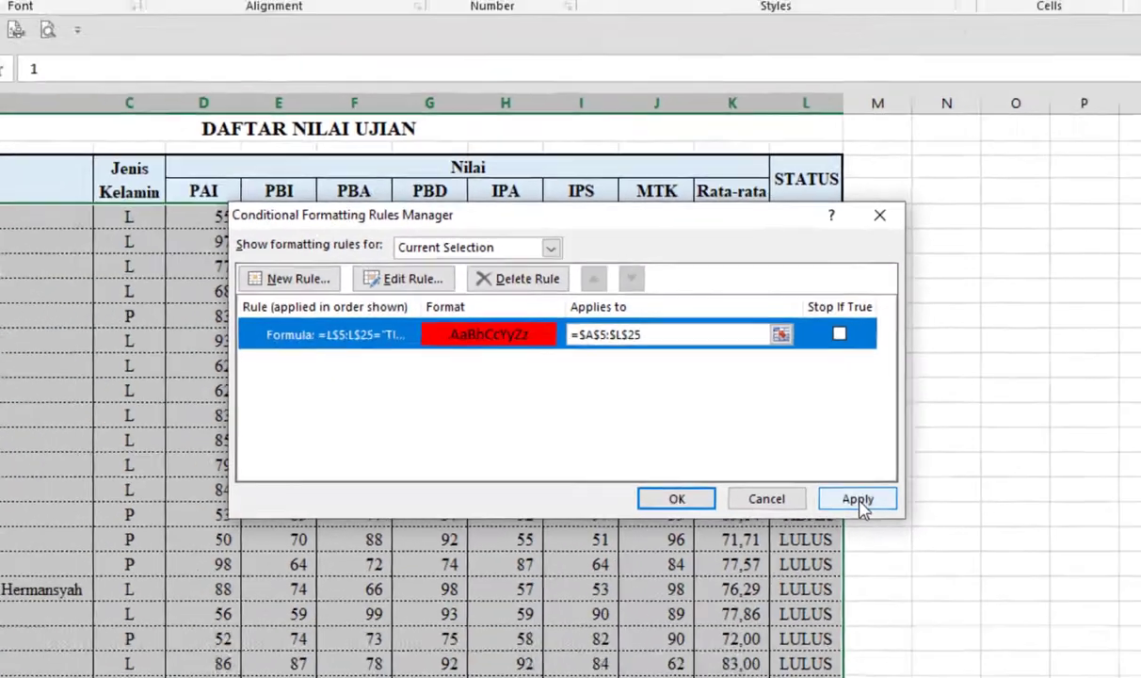
left_click(858, 501)
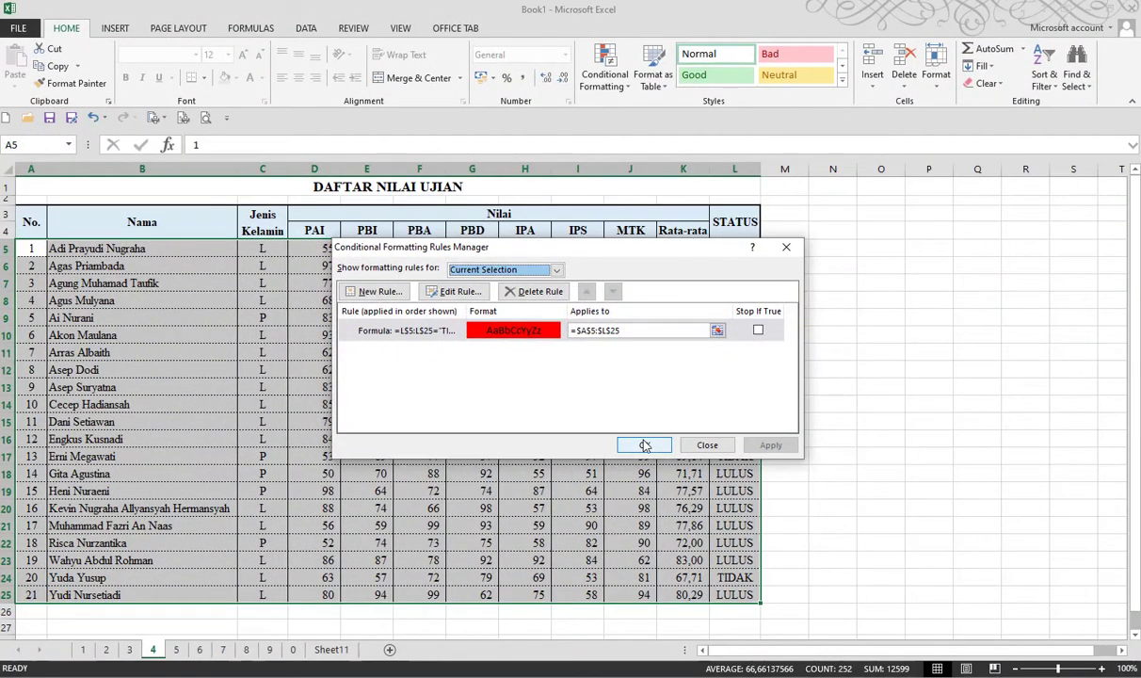
Reopen the TIDAK rule, correct a reference in its formula, and apply it so TIDAK rows turn red
left_click(436, 332)
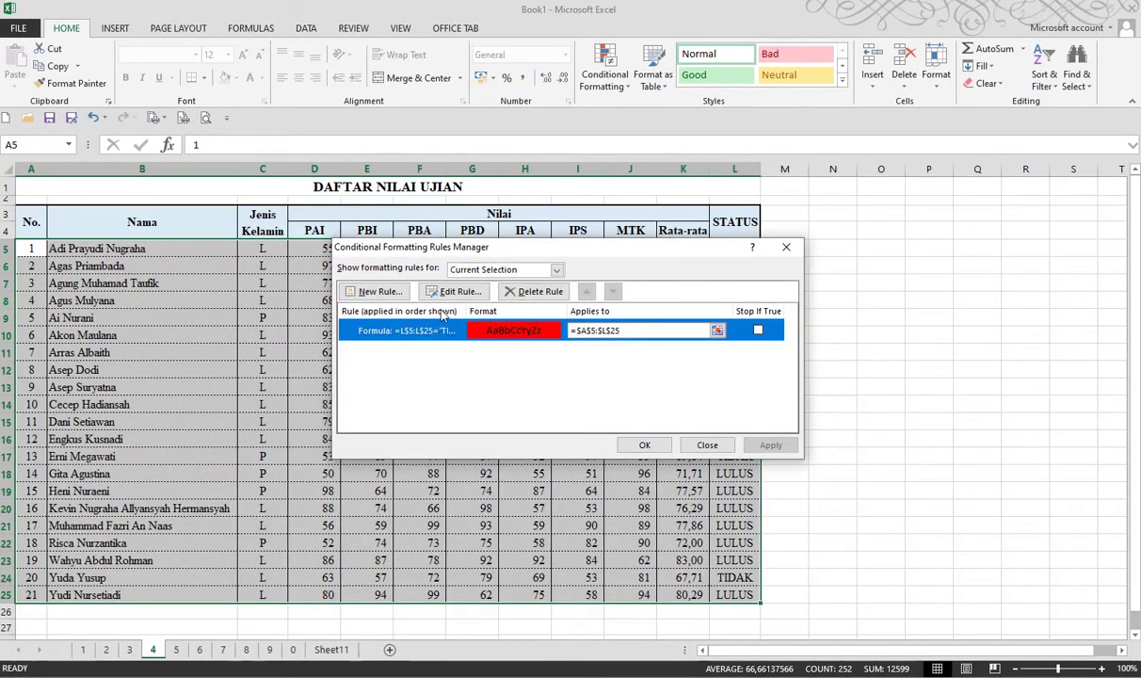
left_click(454, 291)
left_click(478, 392)
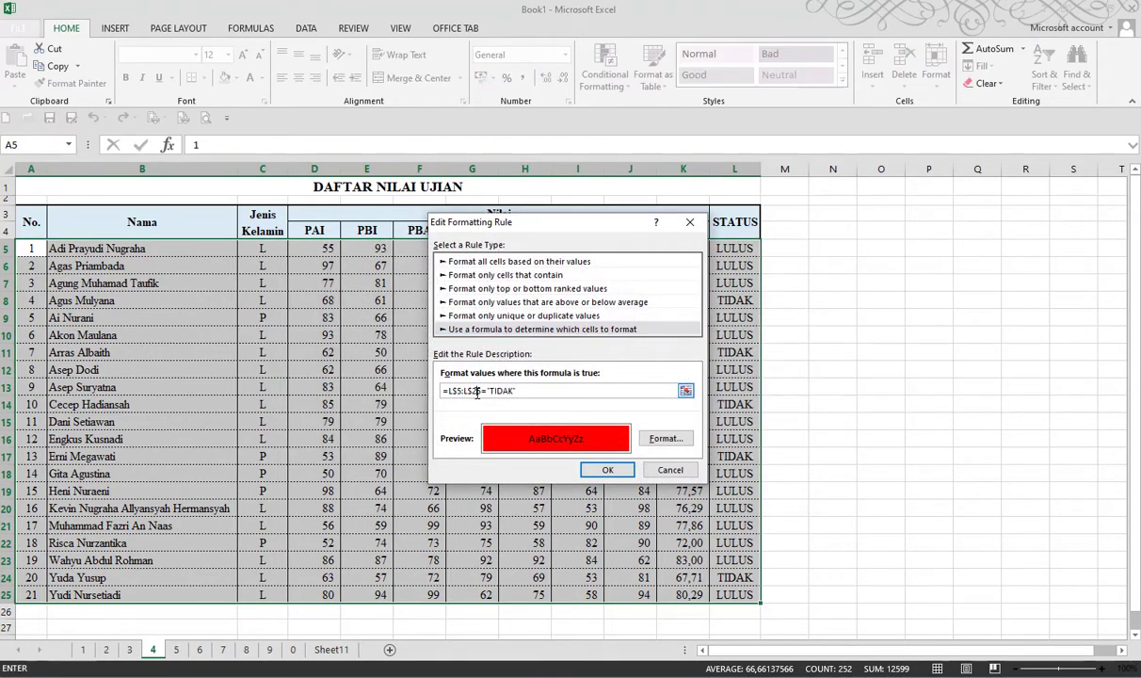
double_click(465, 389)
left_click(605, 469)
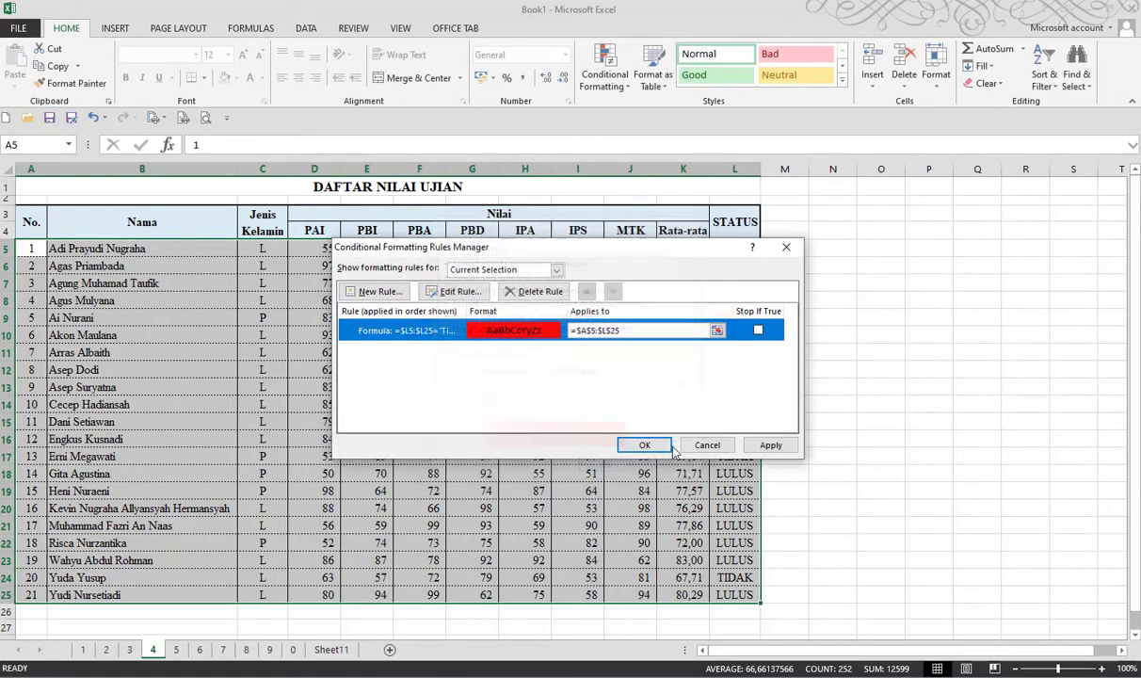
left_click(754, 446)
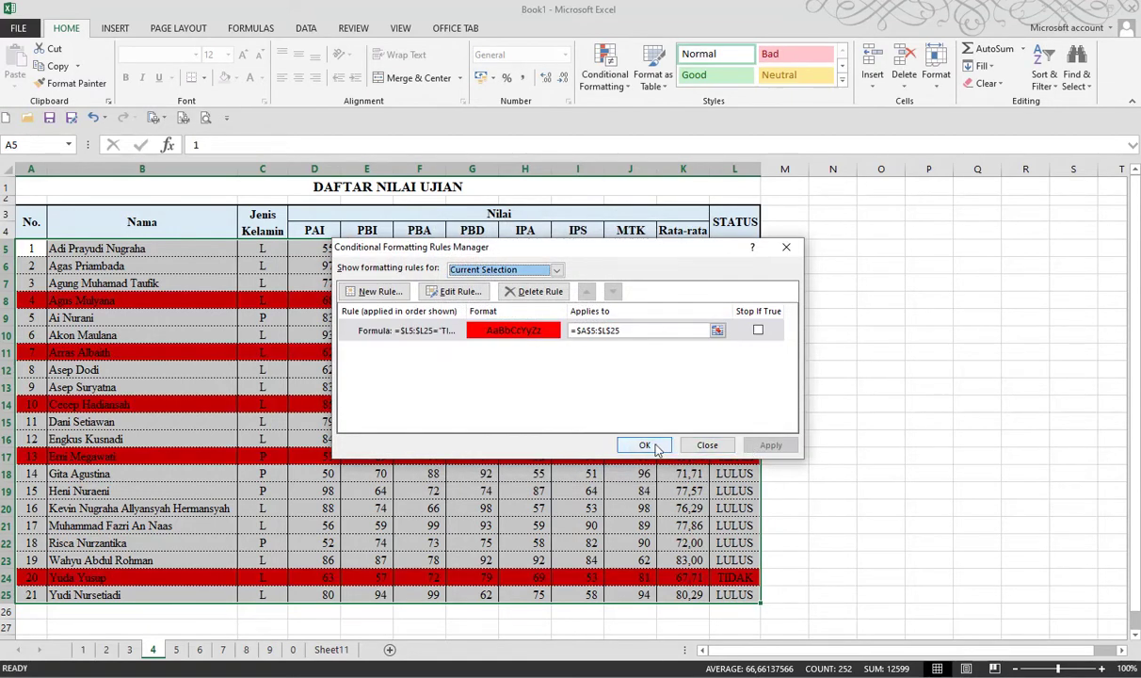
Close the Rules Manager and inspect sheet 1's highlighted scores 95, 96, 97 and 98 in F13, H11, D6, D19
left_click(645, 446)
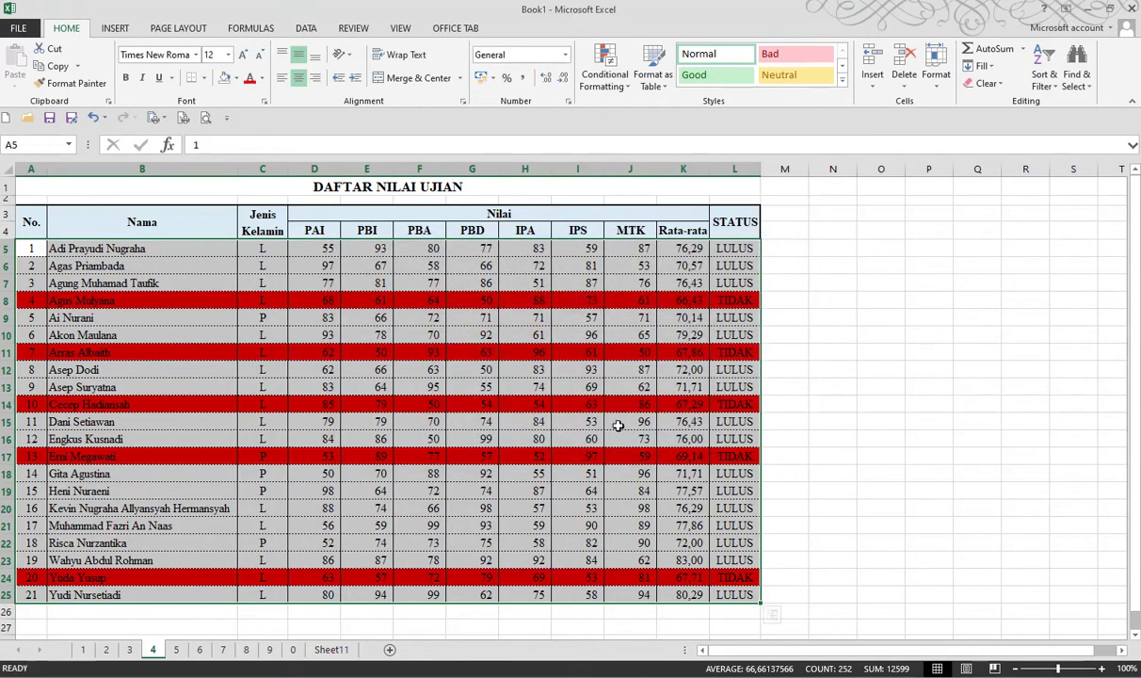
left_click(429, 387)
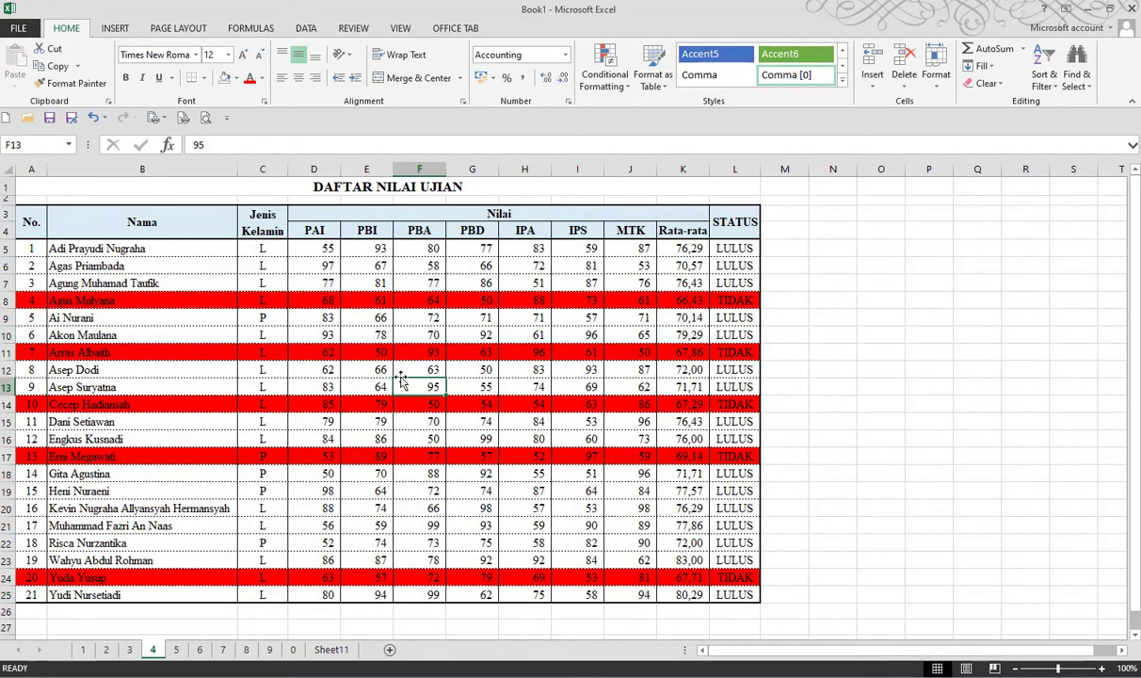
left_click(81, 656)
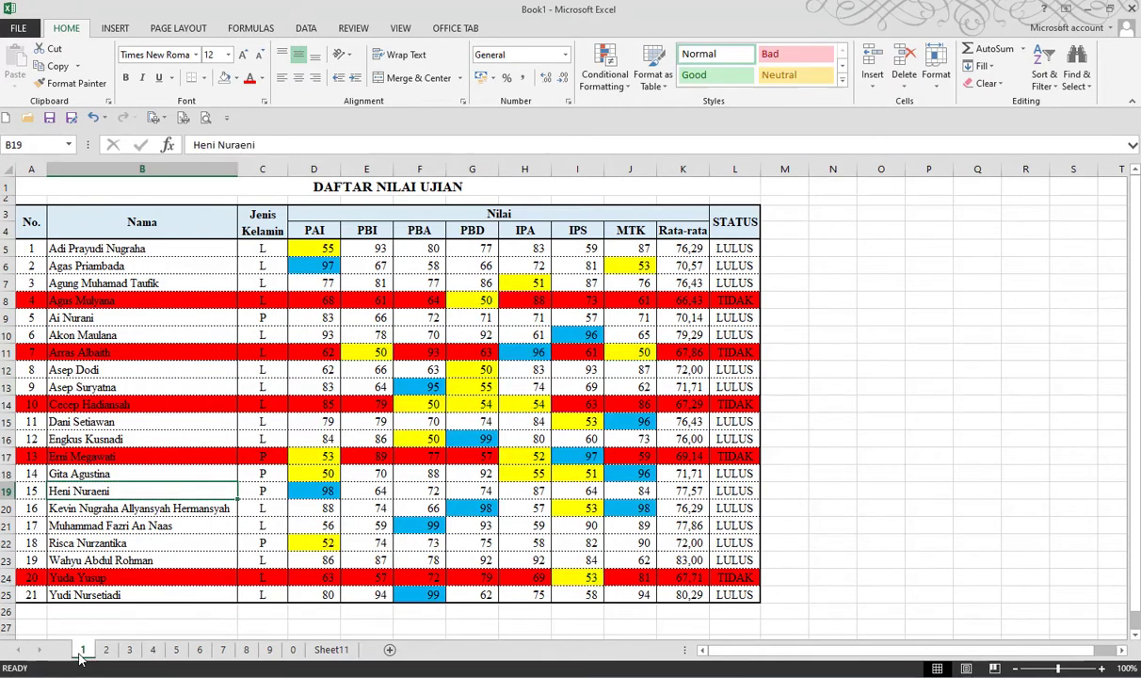
left_click(416, 386)
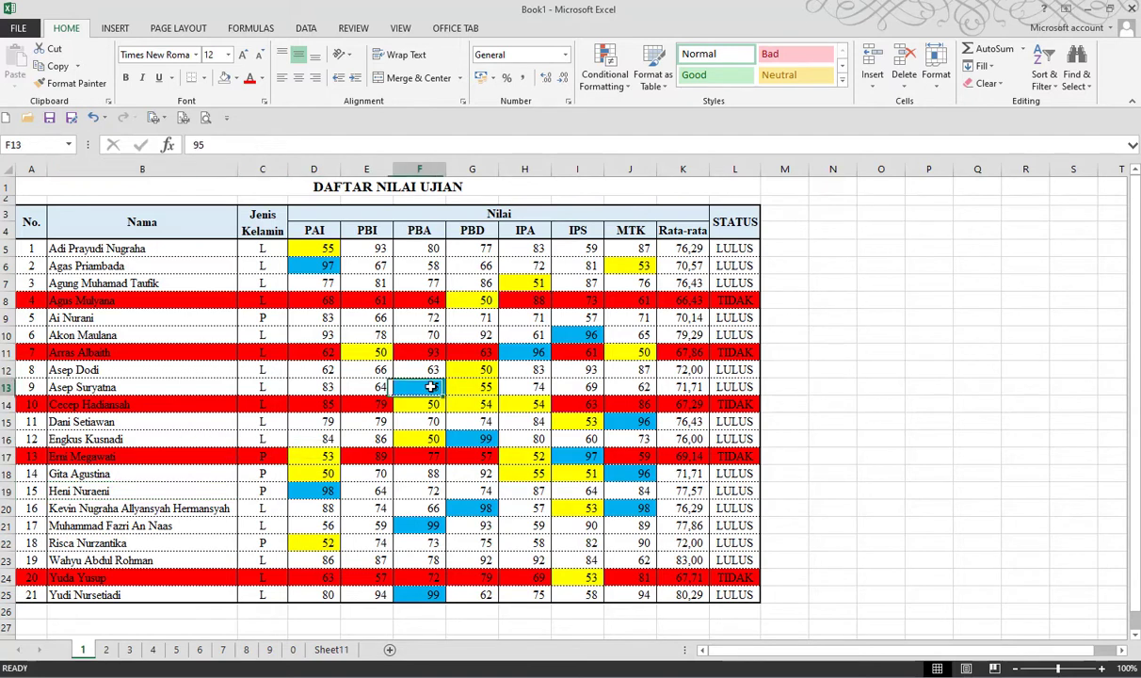
left_click(538, 352)
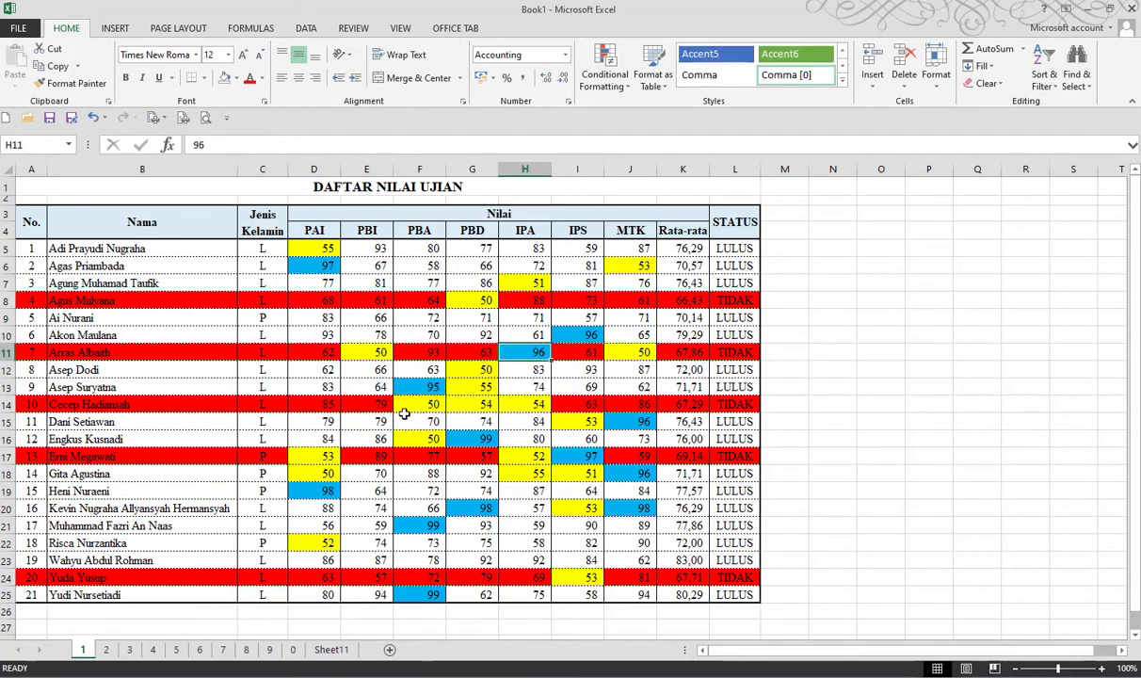
left_click(326, 268)
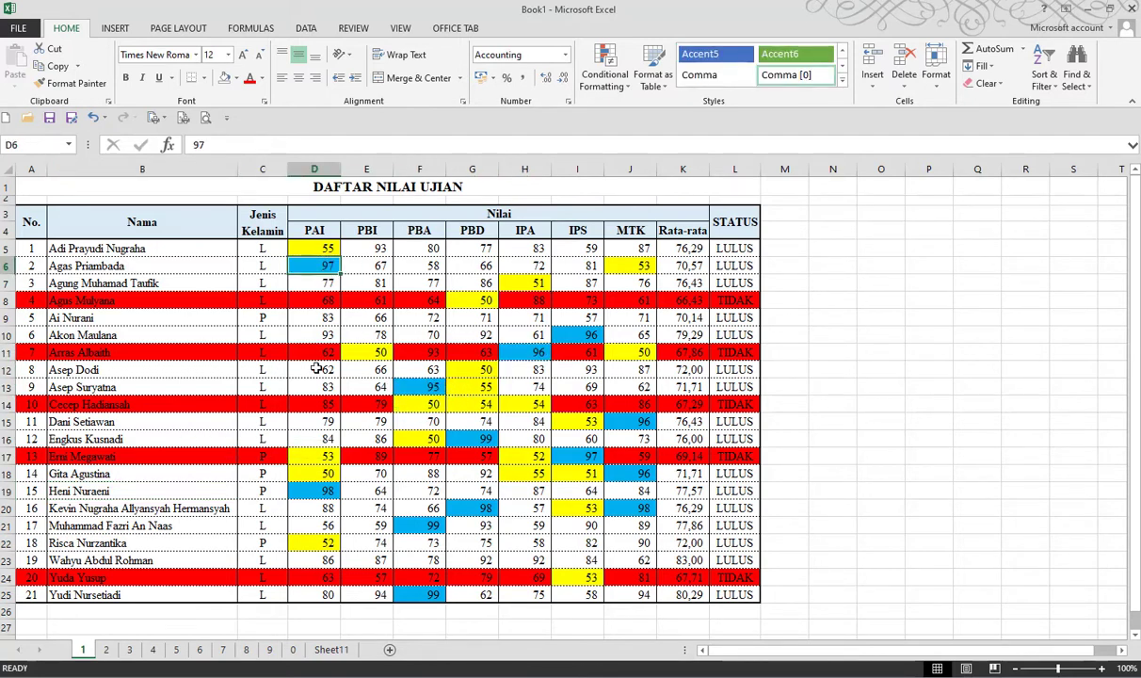
left_click(318, 486)
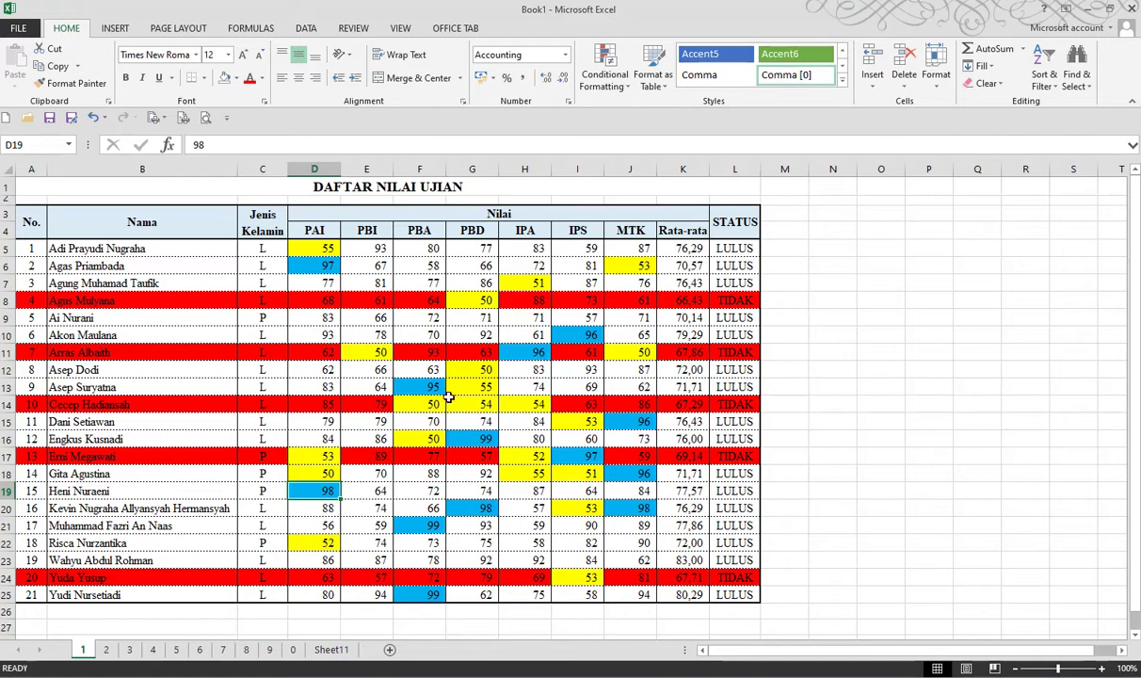
left_click(419, 393)
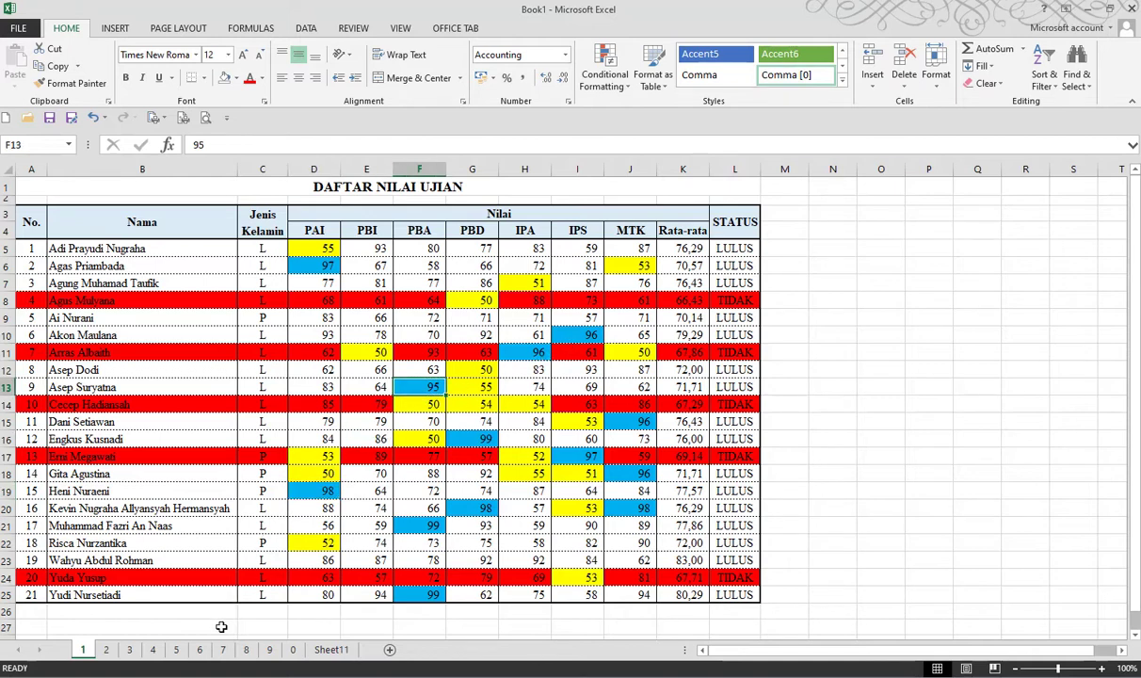
On sheet 5, select scores D5:J25 and create a Cell Value greater than or equal to 95 rule
left_click(176, 650)
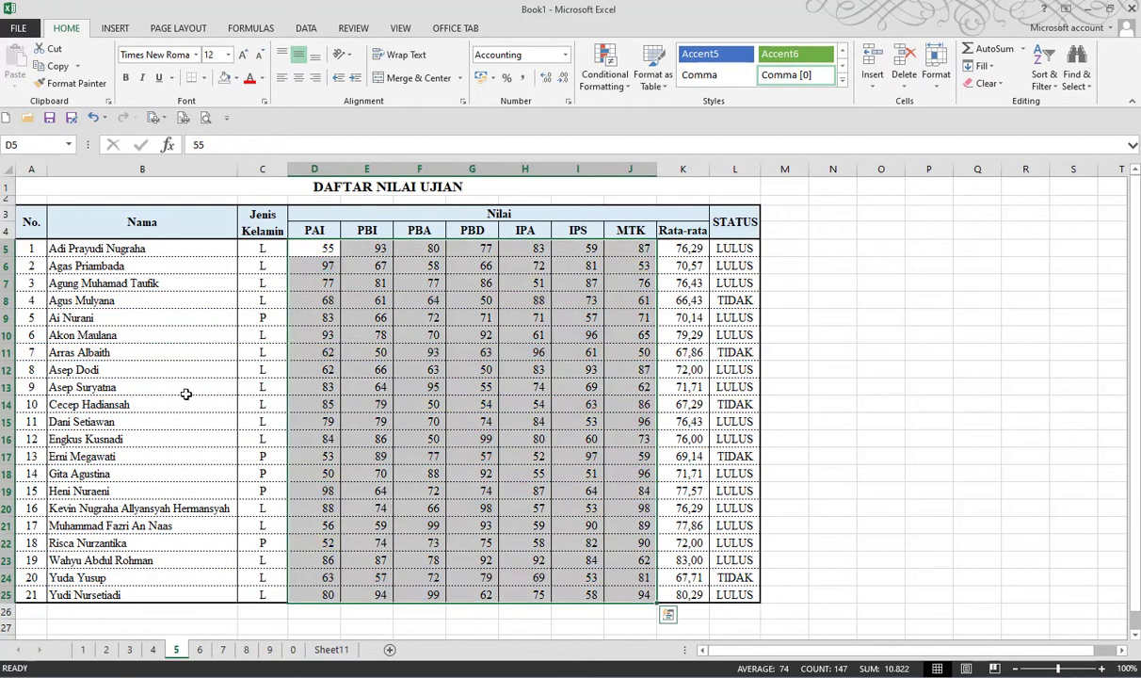
left_click_drag(320, 248, 614, 591)
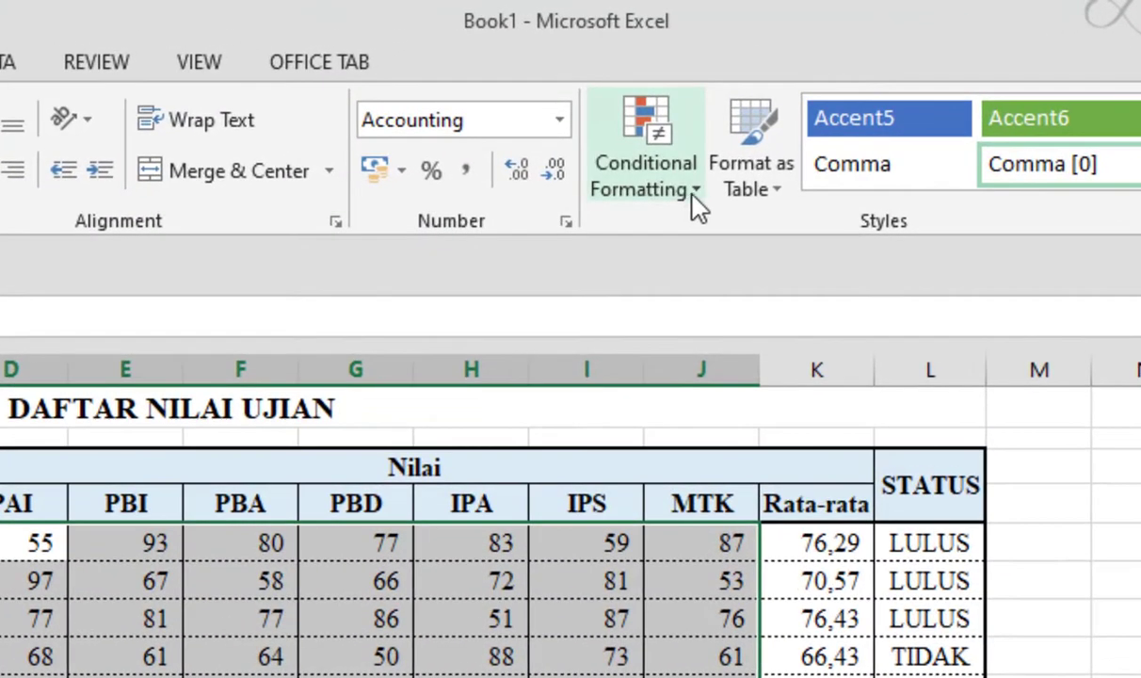
left_click(622, 94)
left_click(690, 595)
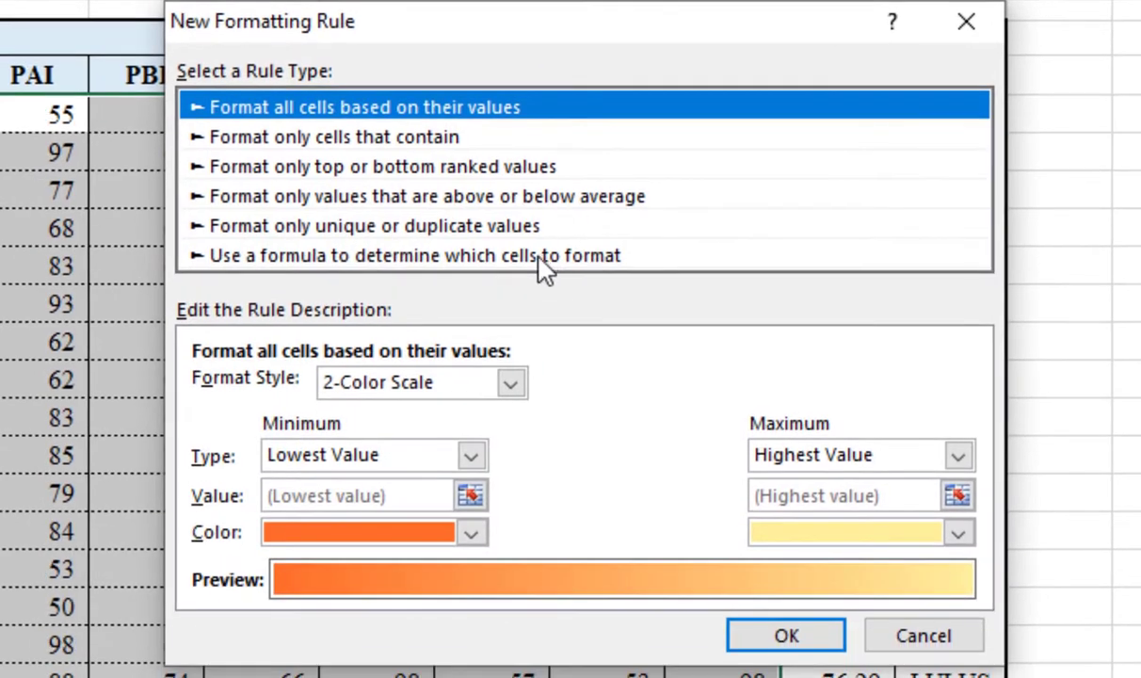
left_click(392, 140)
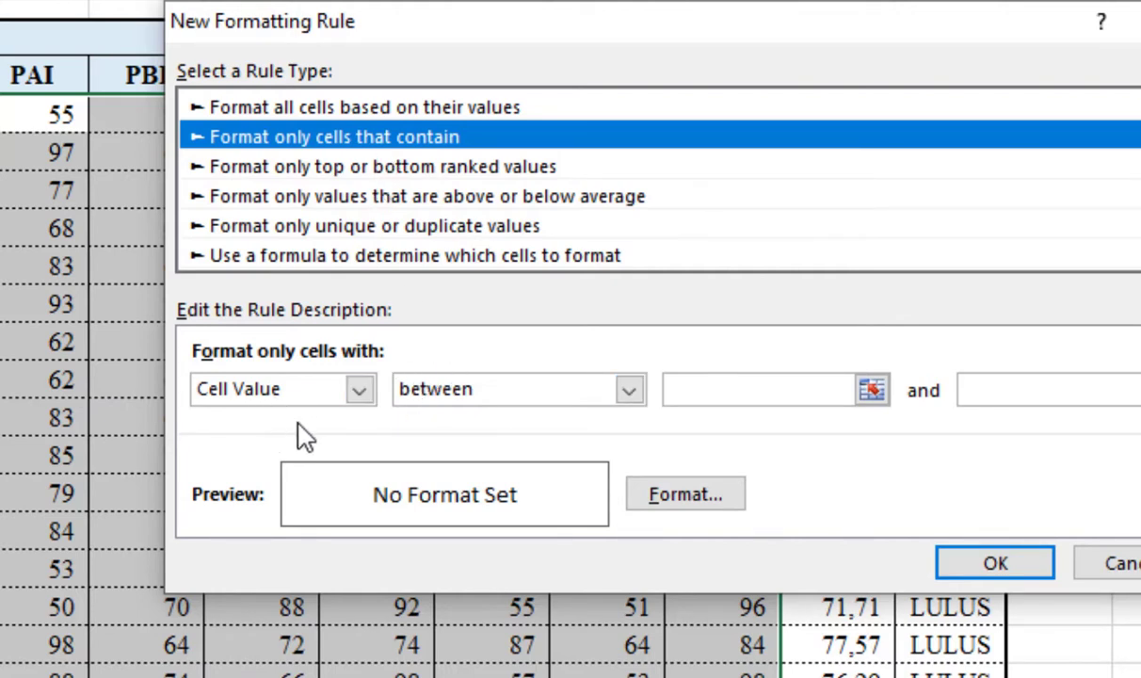
left_click(629, 392)
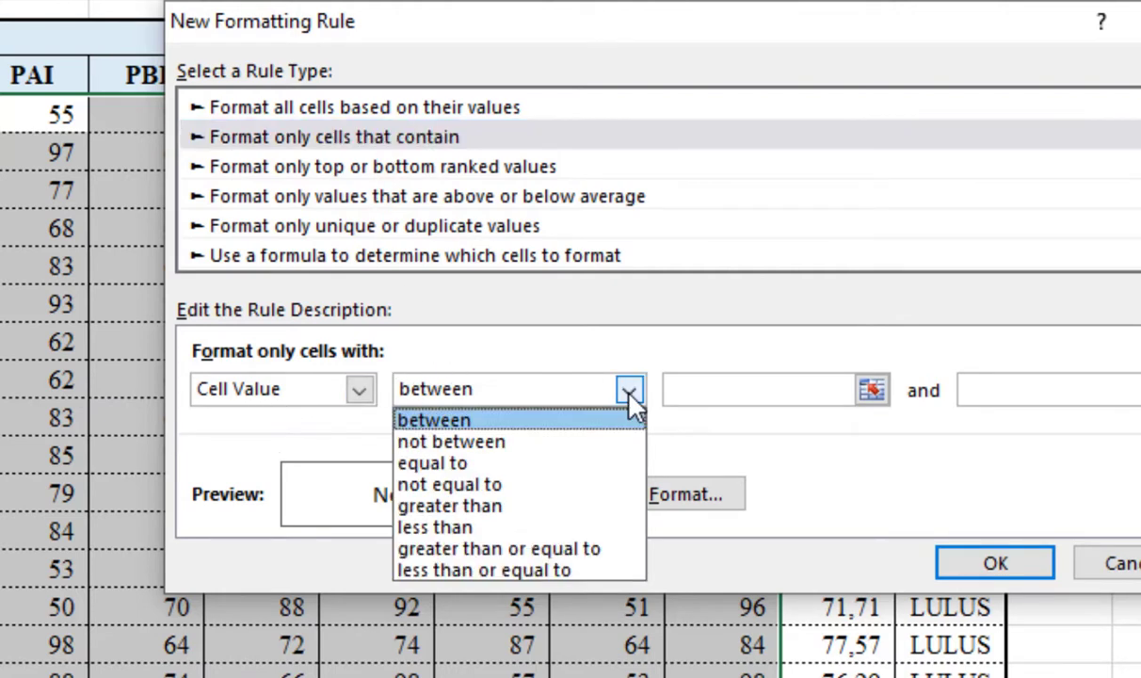
left_click(542, 550)
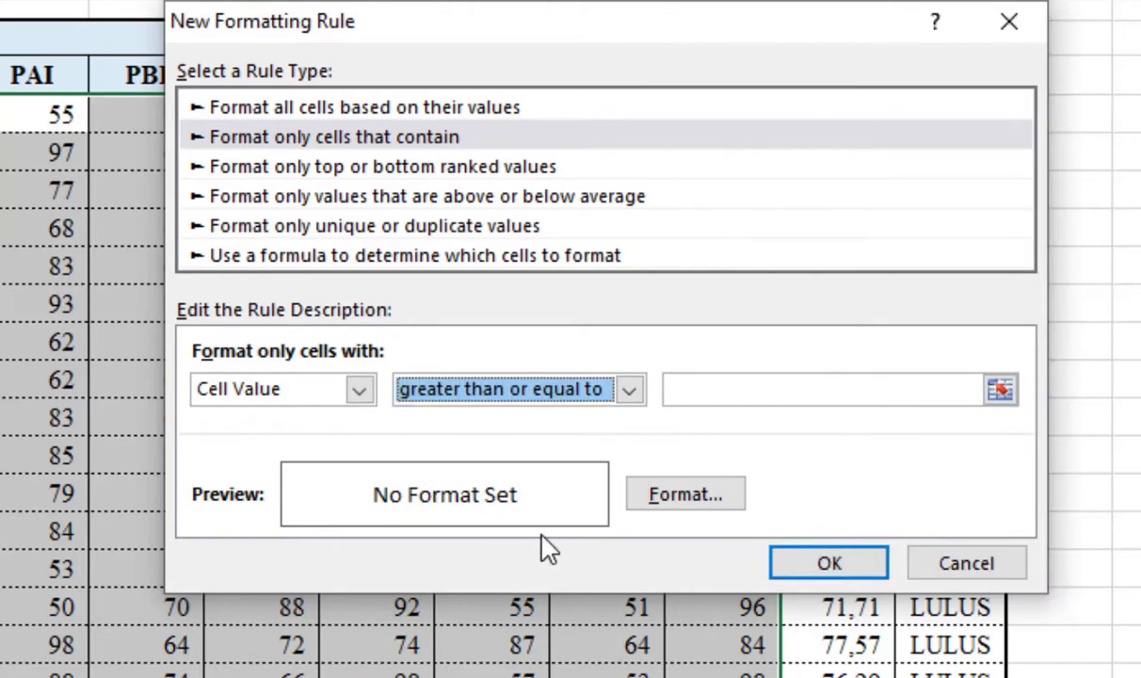
left_click(708, 394)
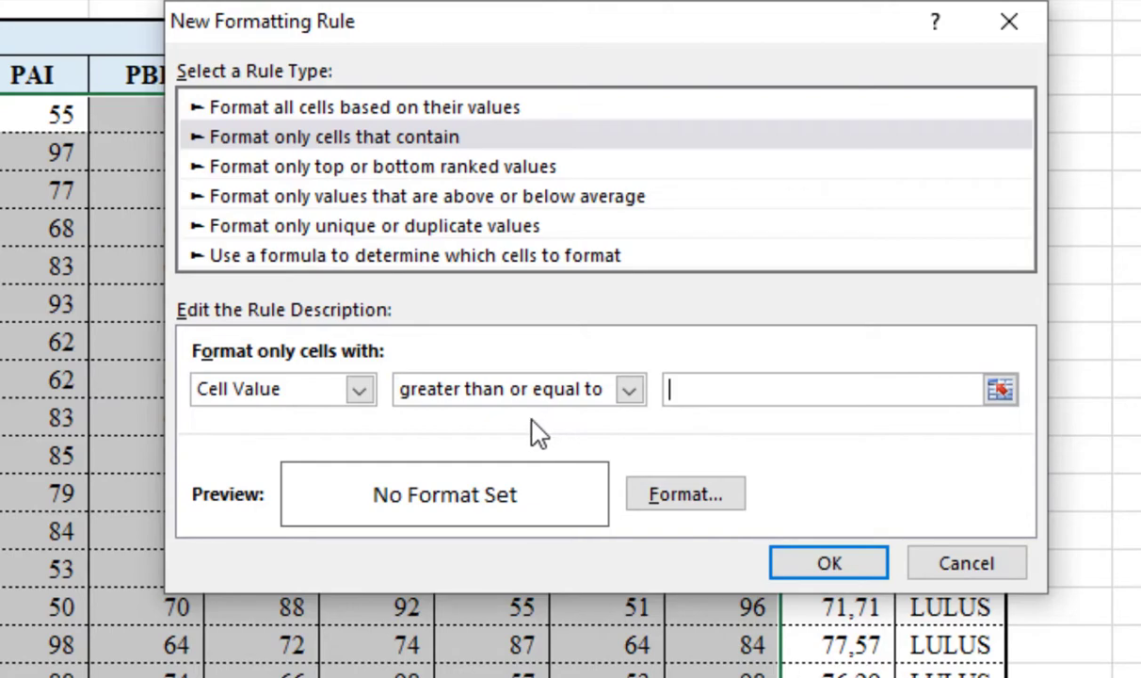
type("95")
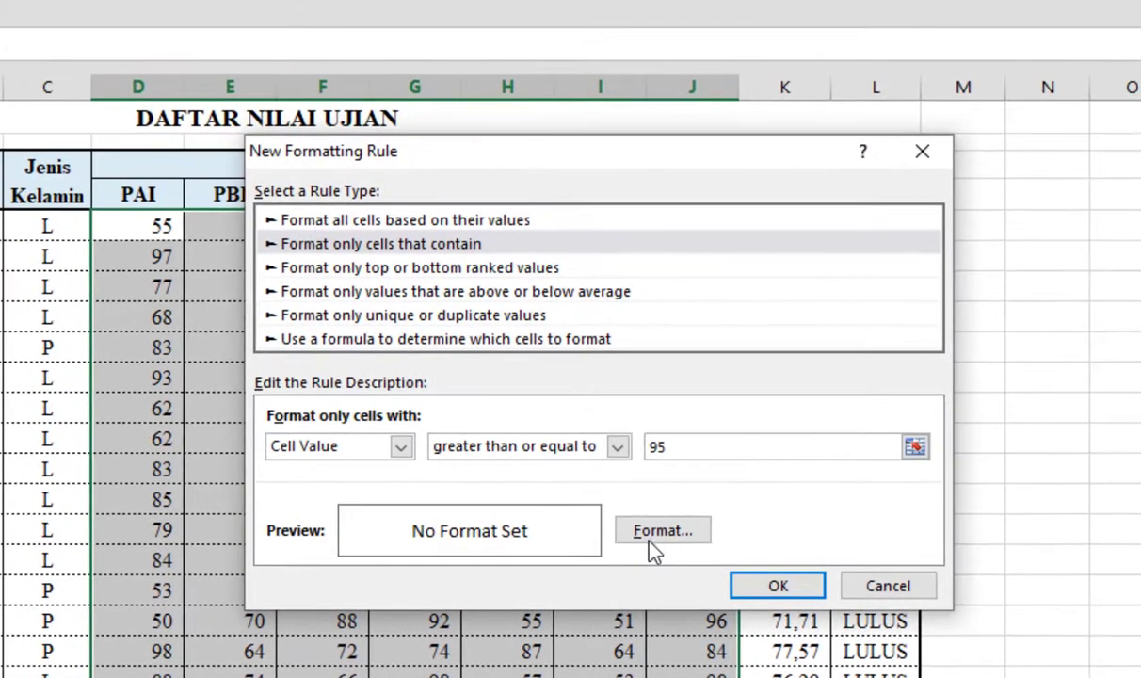
Give the 95-or-above rule a light blue fill and finish it
left_click(676, 516)
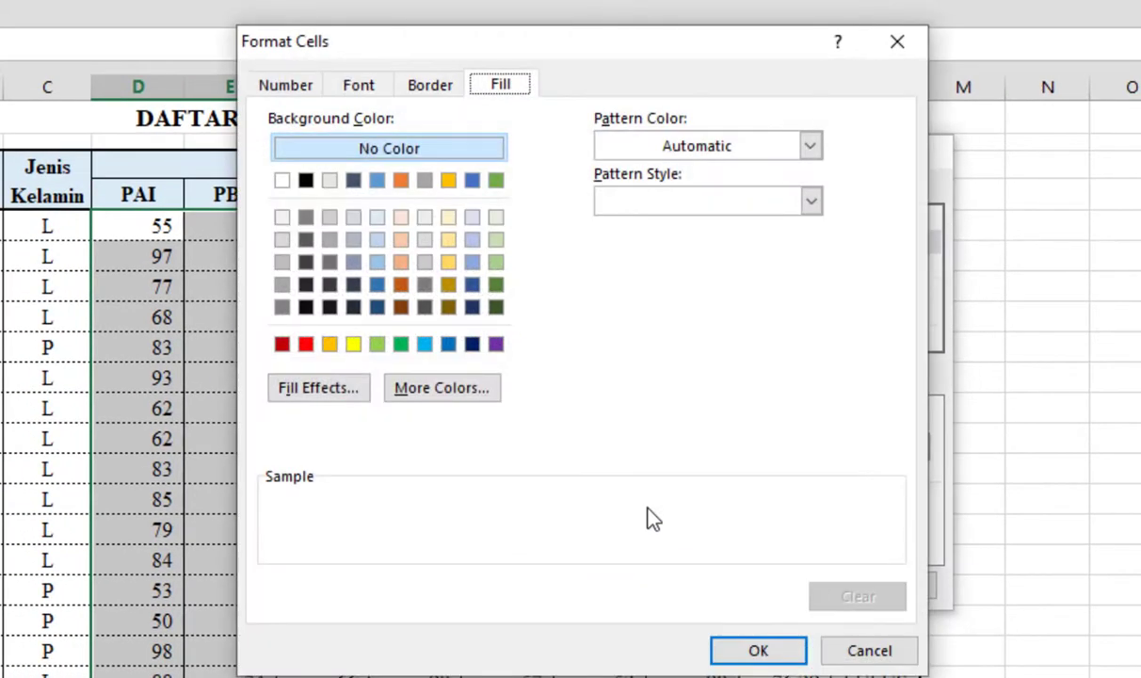
left_click(426, 344)
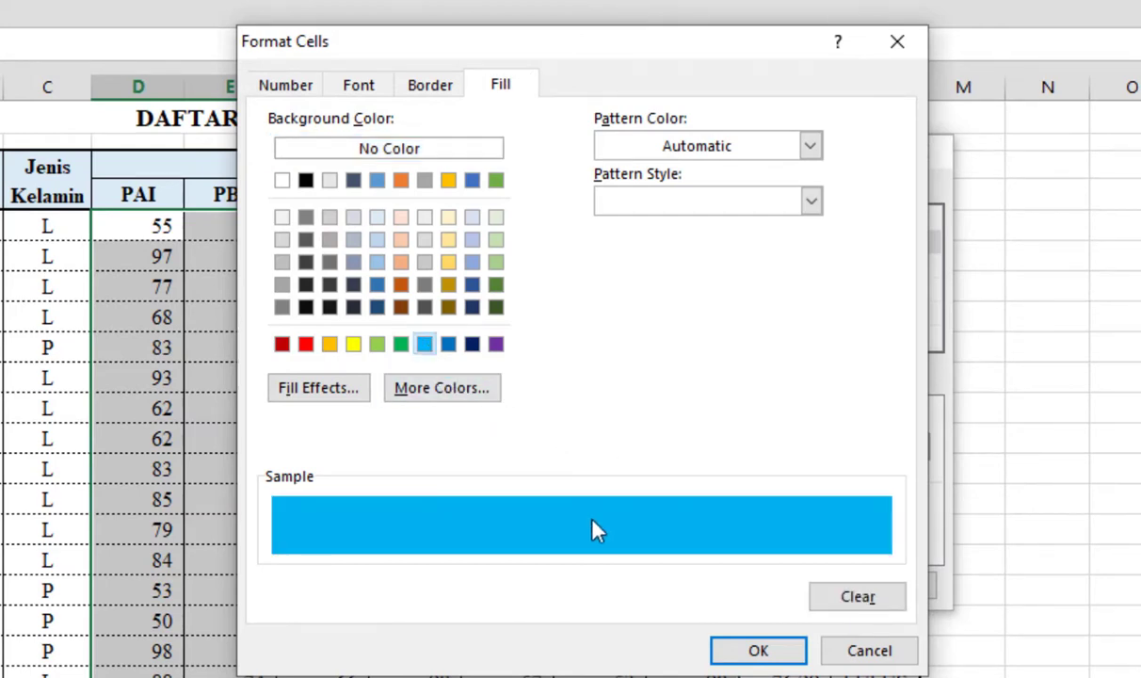
left_click(755, 652)
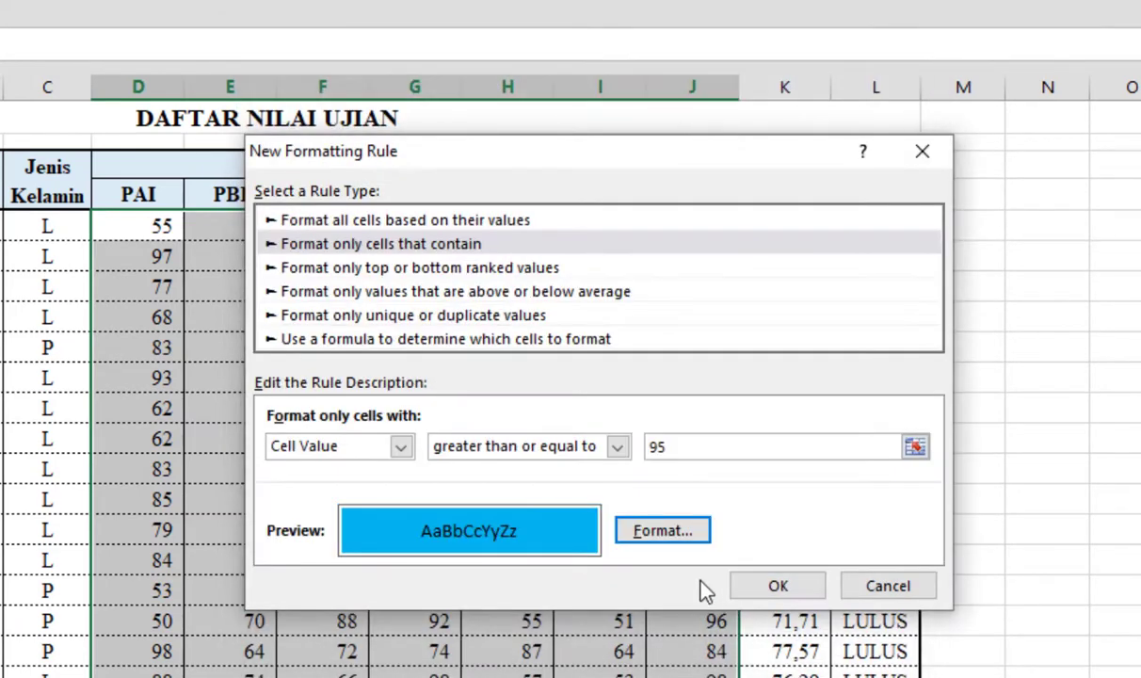
left_click(774, 588)
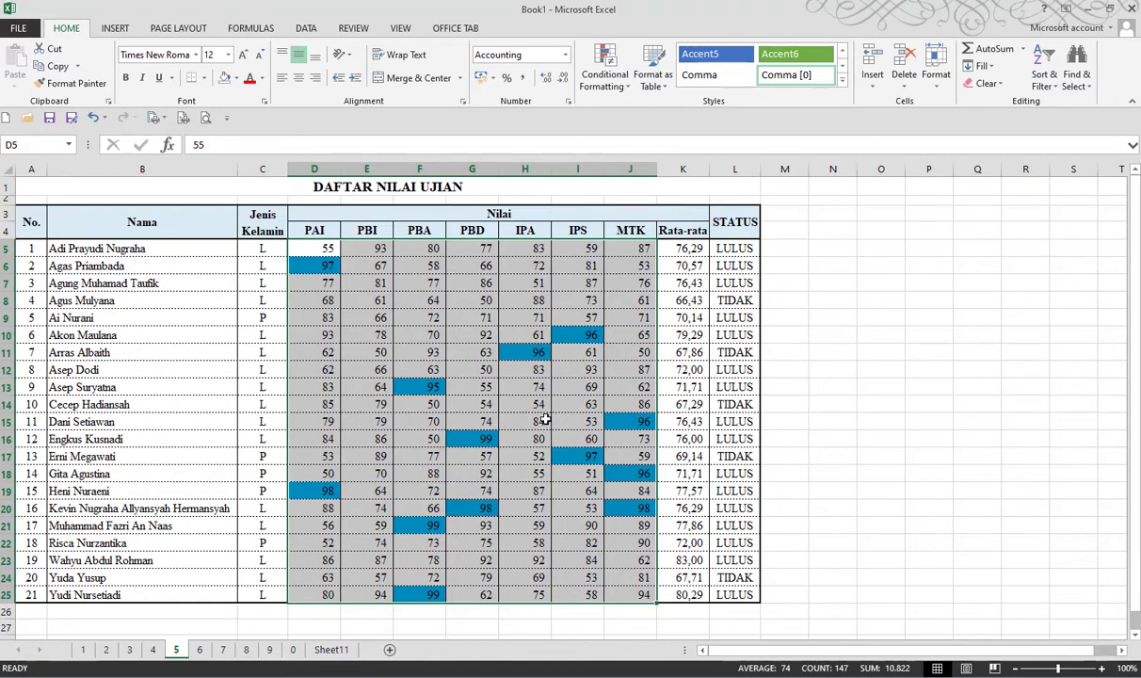
Start a new Cell Value rule using the 'less than or equal to' operator
left_click(629, 90)
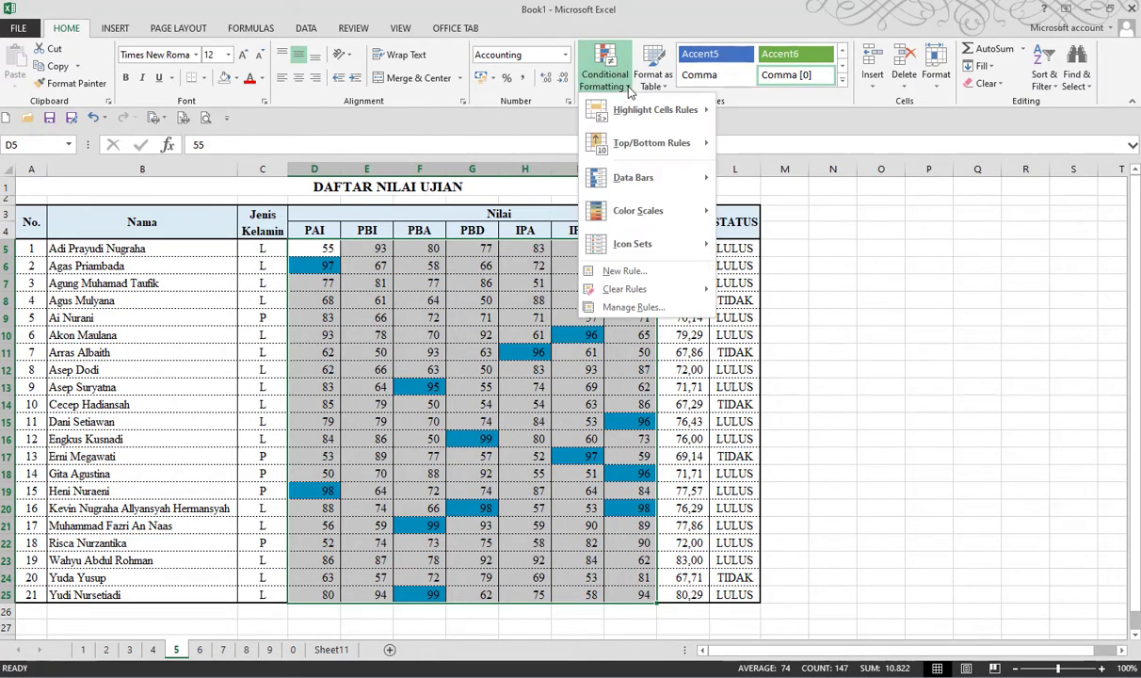
left_click(633, 307)
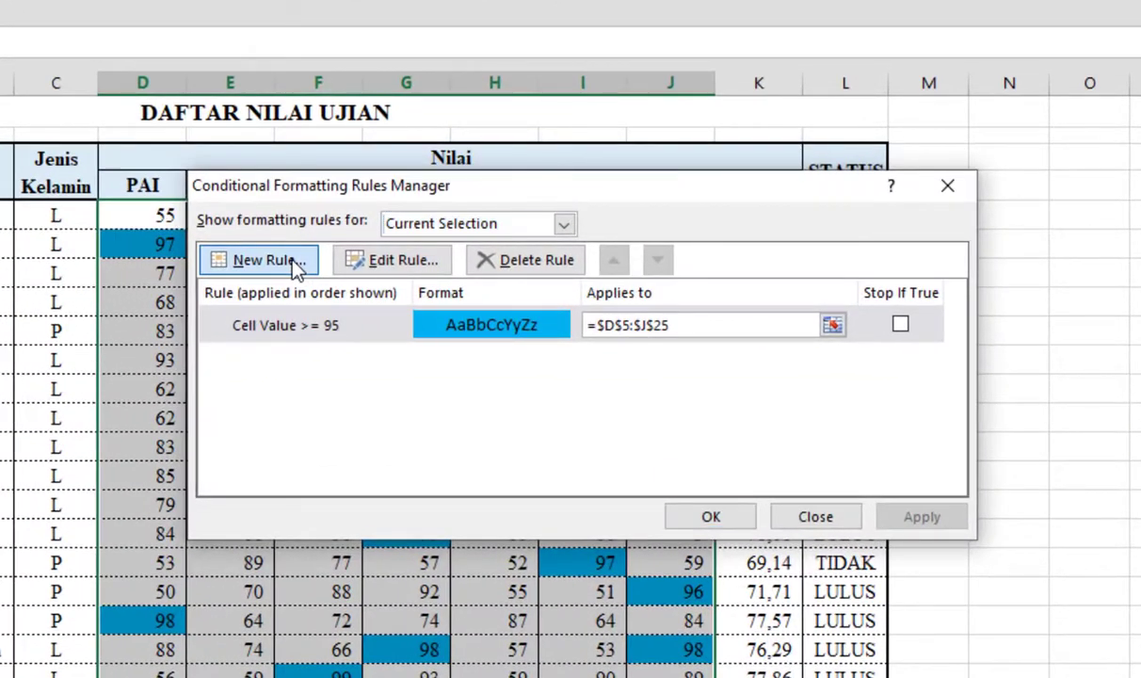
left_click(296, 267)
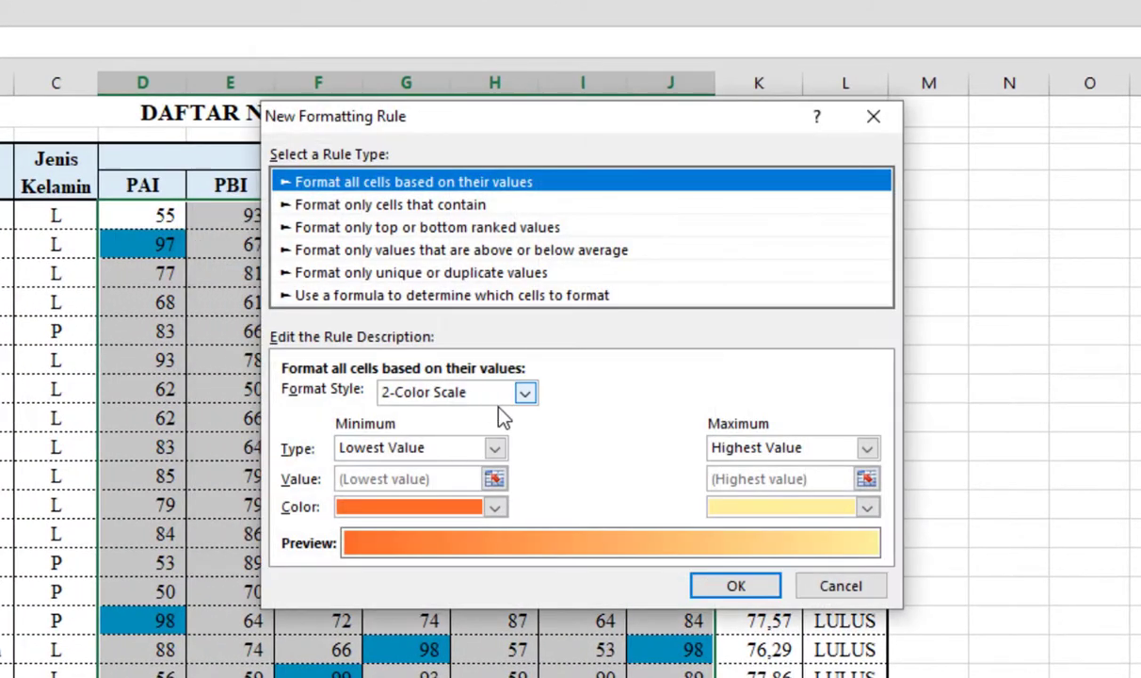
left_click(426, 205)
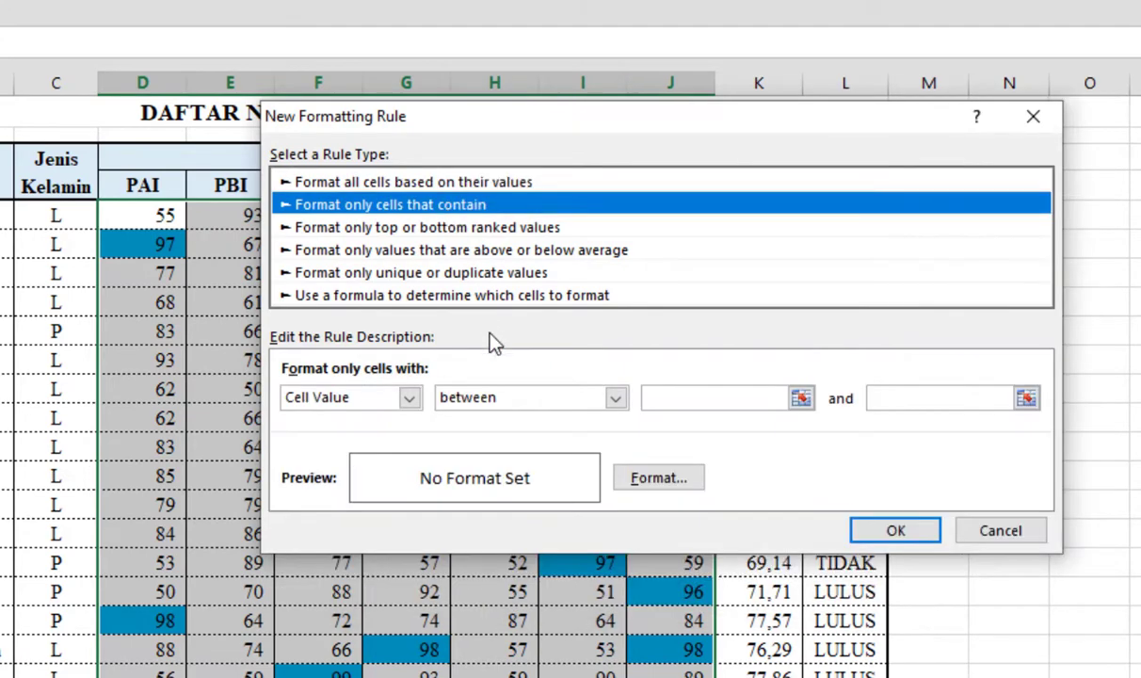
left_click(614, 398)
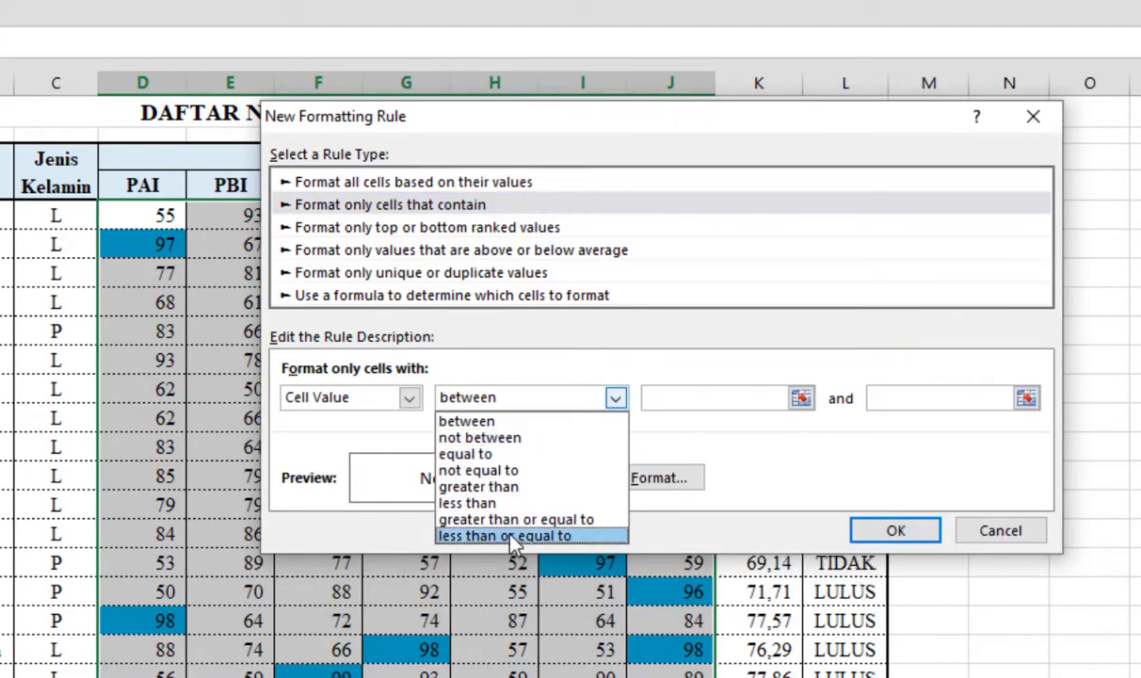
left_click(513, 537)
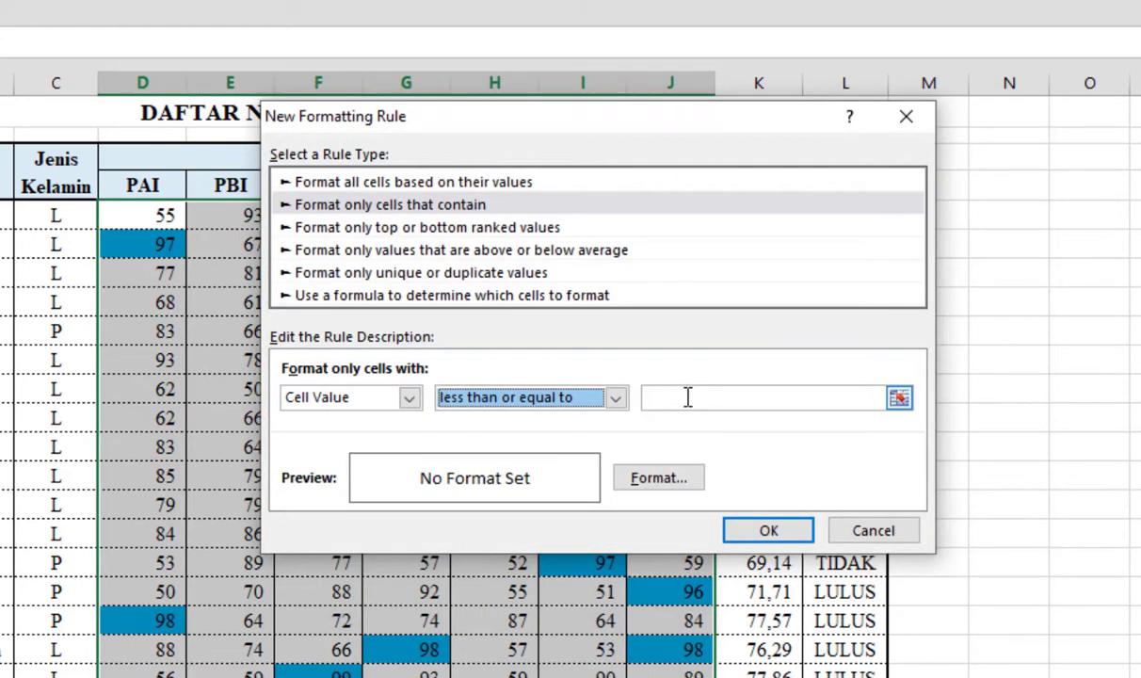
Set the threshold to 55 with a yellow fill and apply it to D5:J25
left_click(650, 397)
type("55")
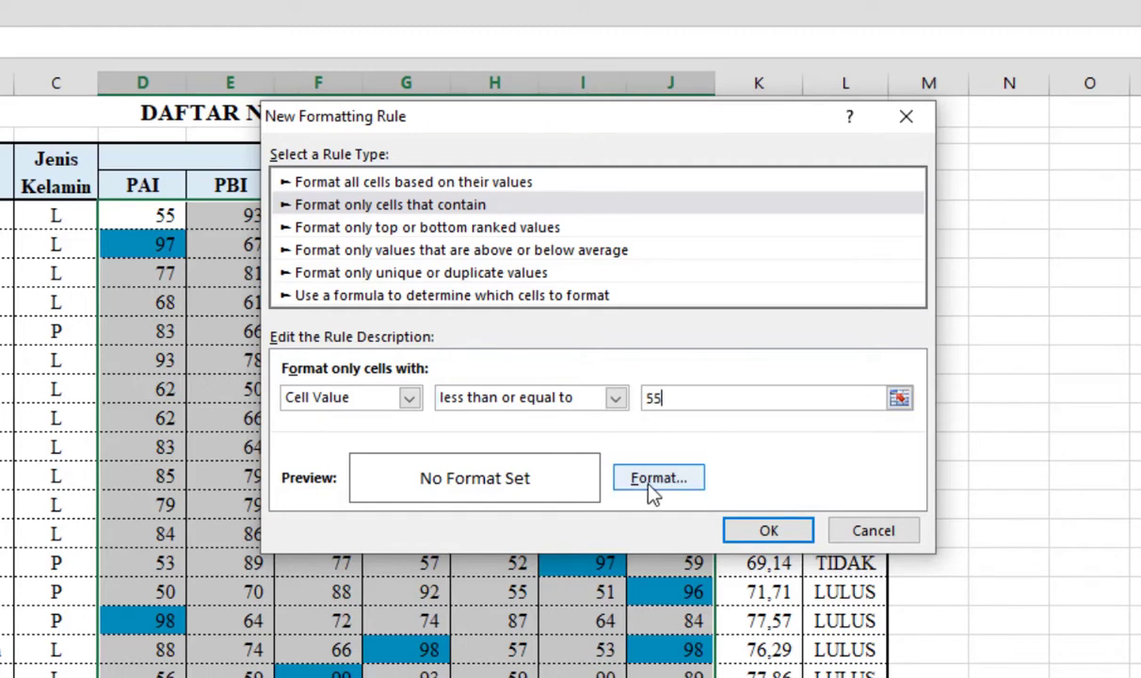
left_click(652, 481)
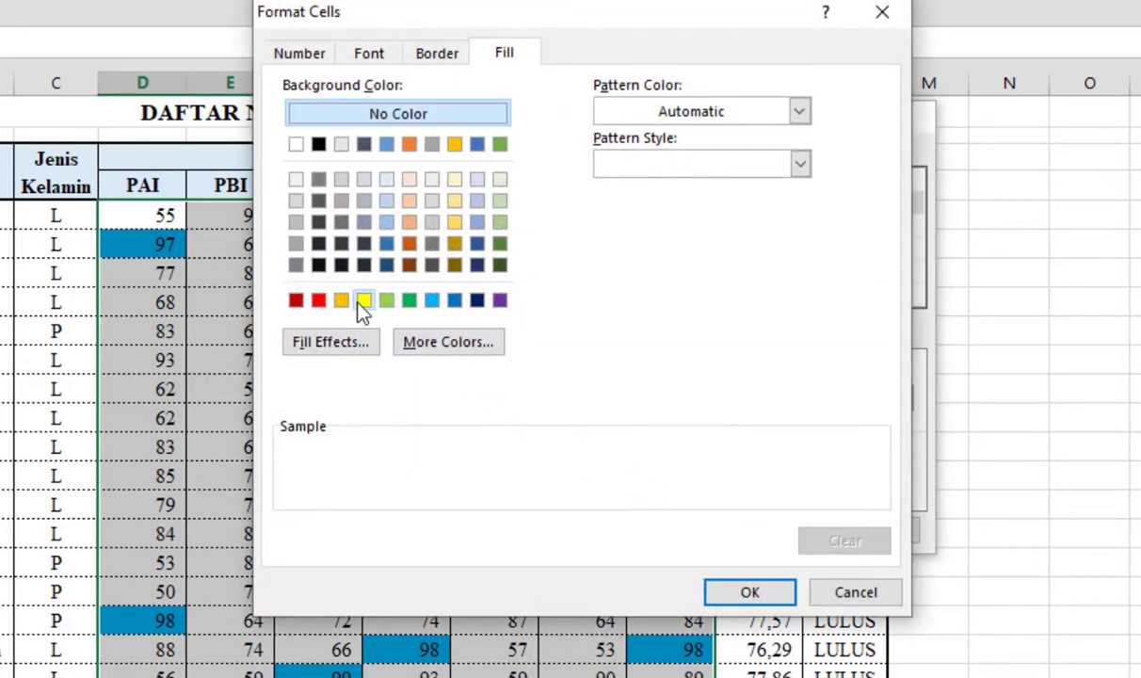
left_click(364, 299)
left_click(749, 594)
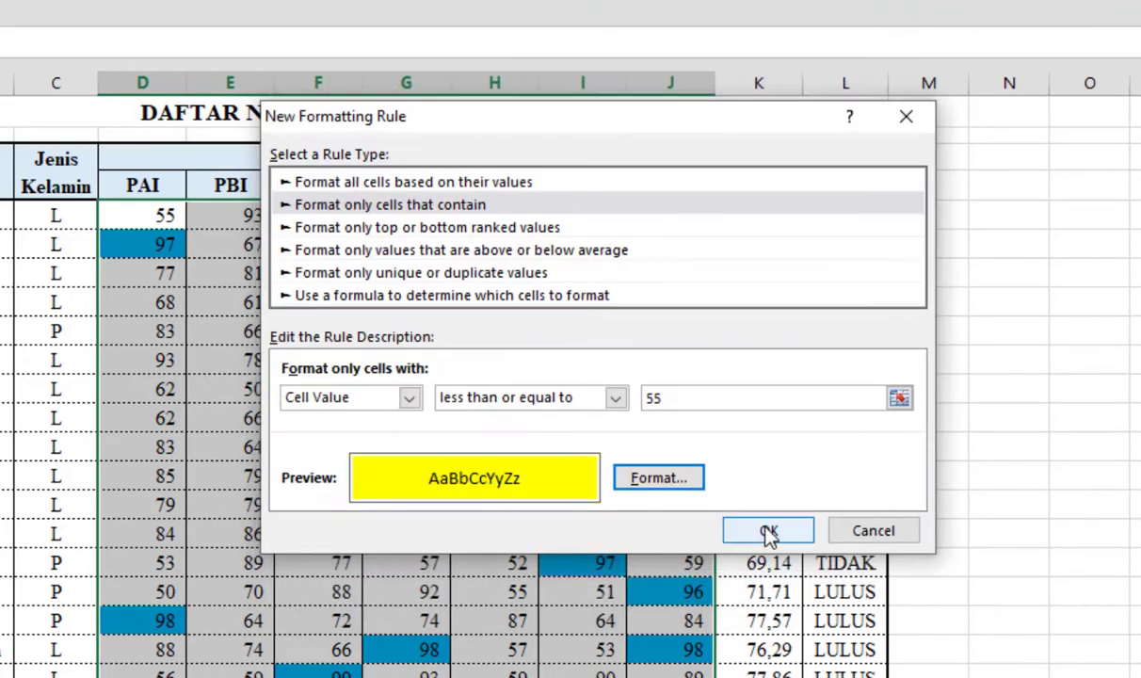
left_click(768, 532)
left_click(923, 518)
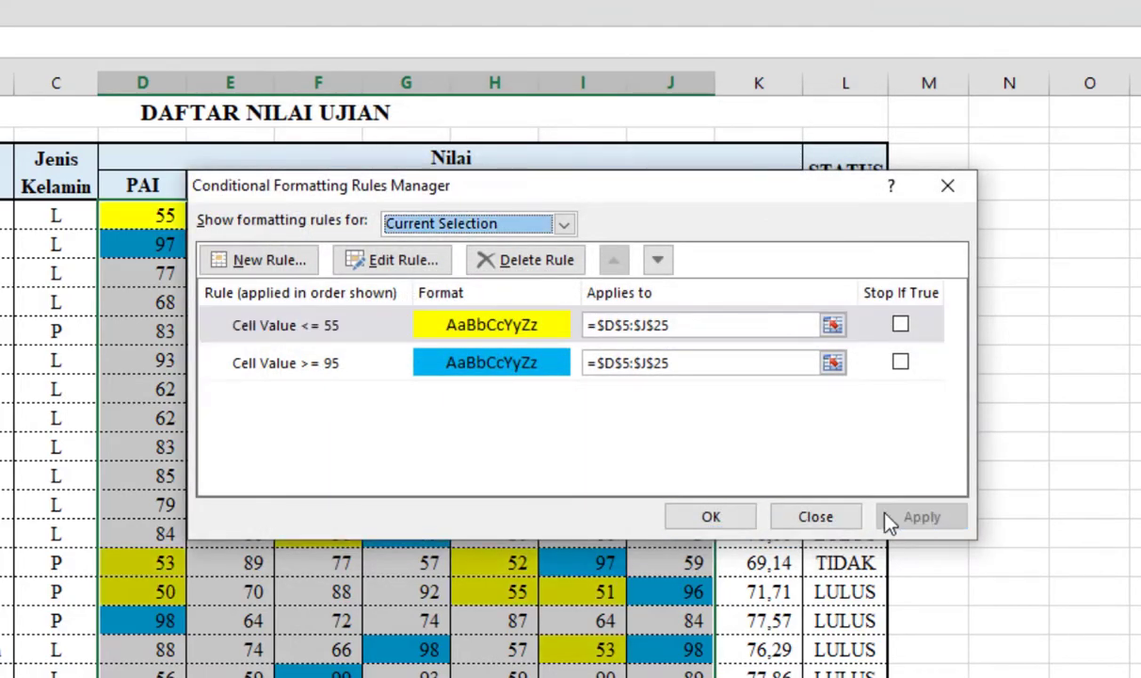
left_click(737, 521)
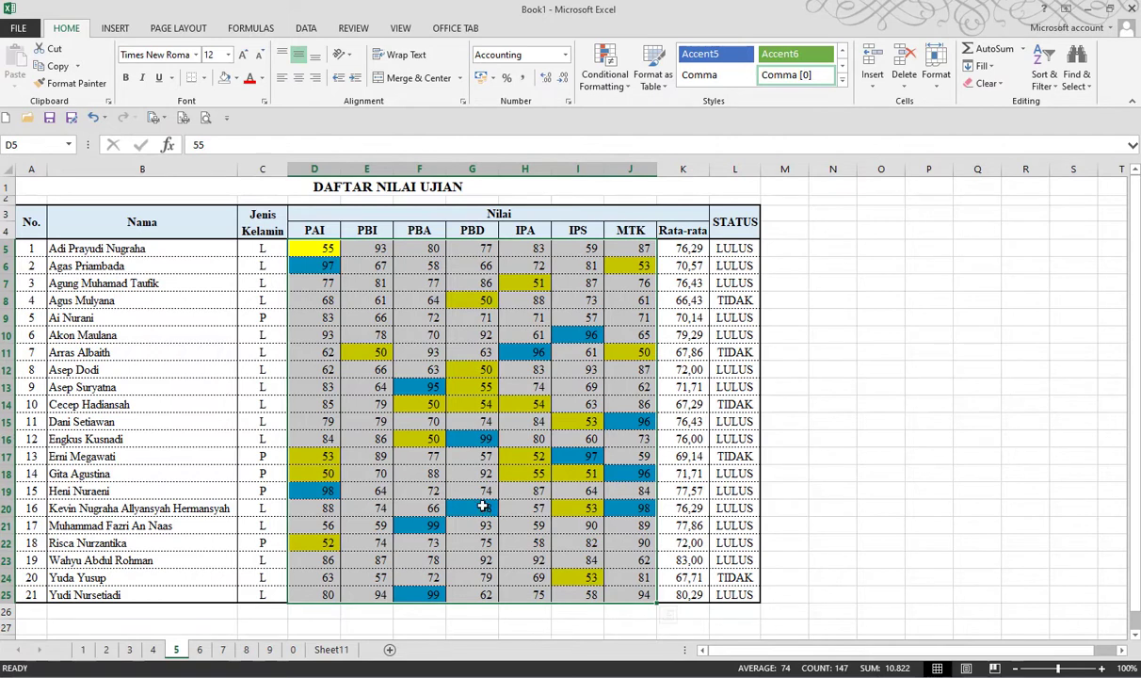
left_click(374, 440)
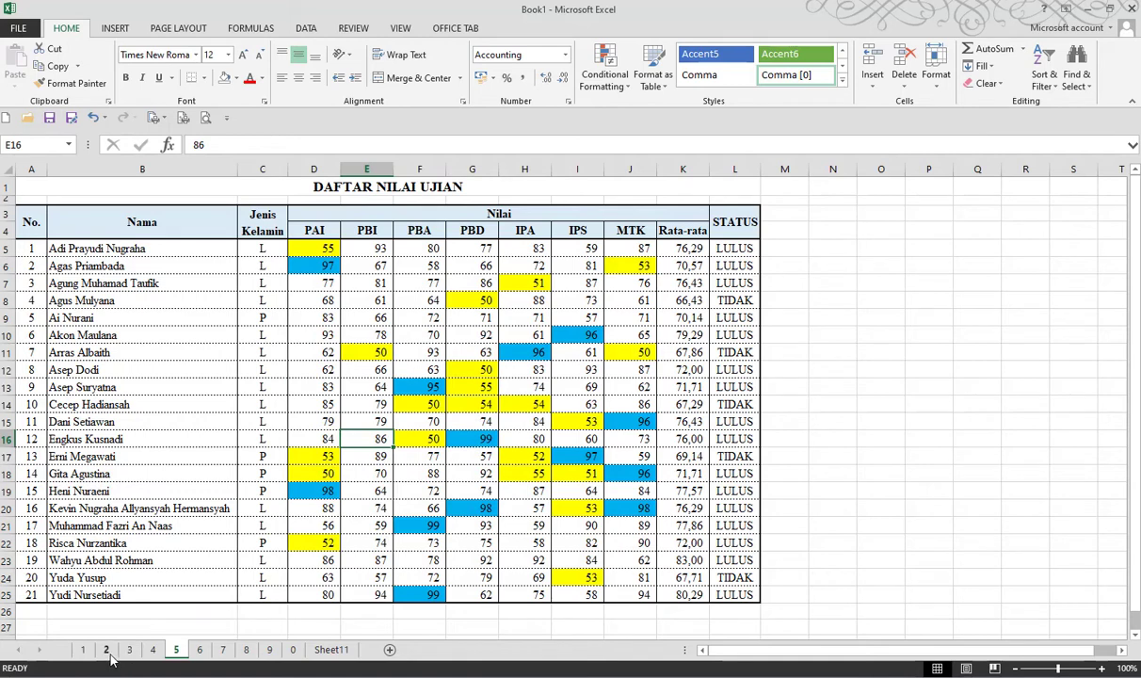
On Sheet11, select the table body A5:L16
left_click(330, 650)
left_click(321, 497)
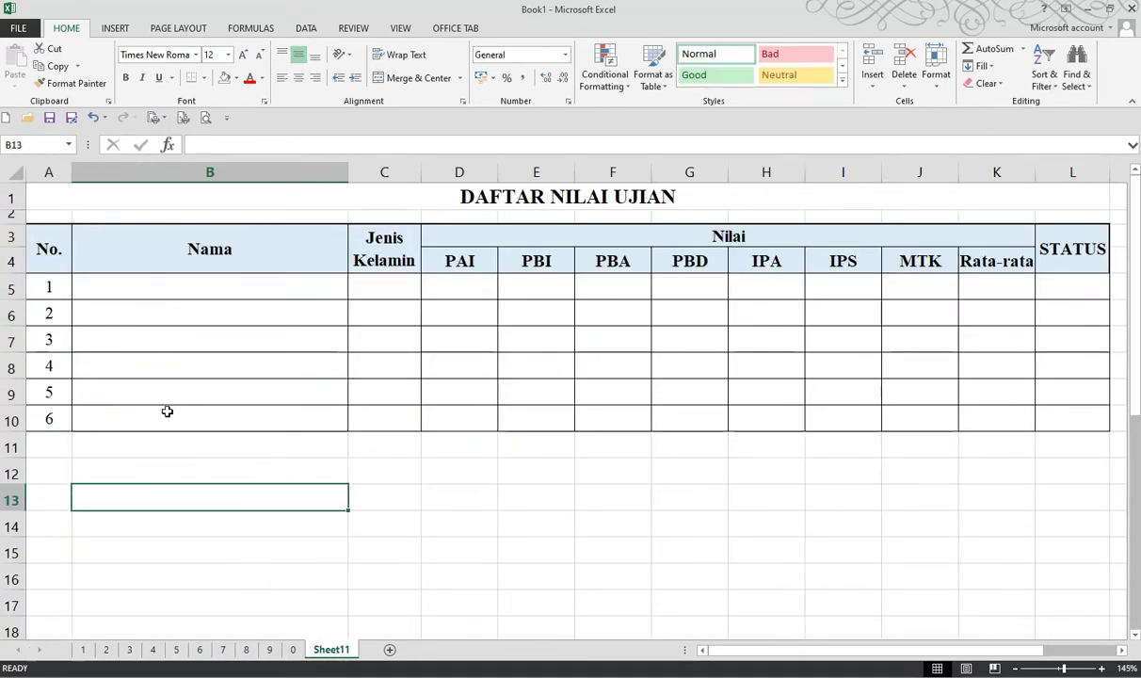
mouse_move(51, 285)
left_mouse_down()
mouse_move(774, 337)
mouse_move(1022, 550)
left_mouse_up()
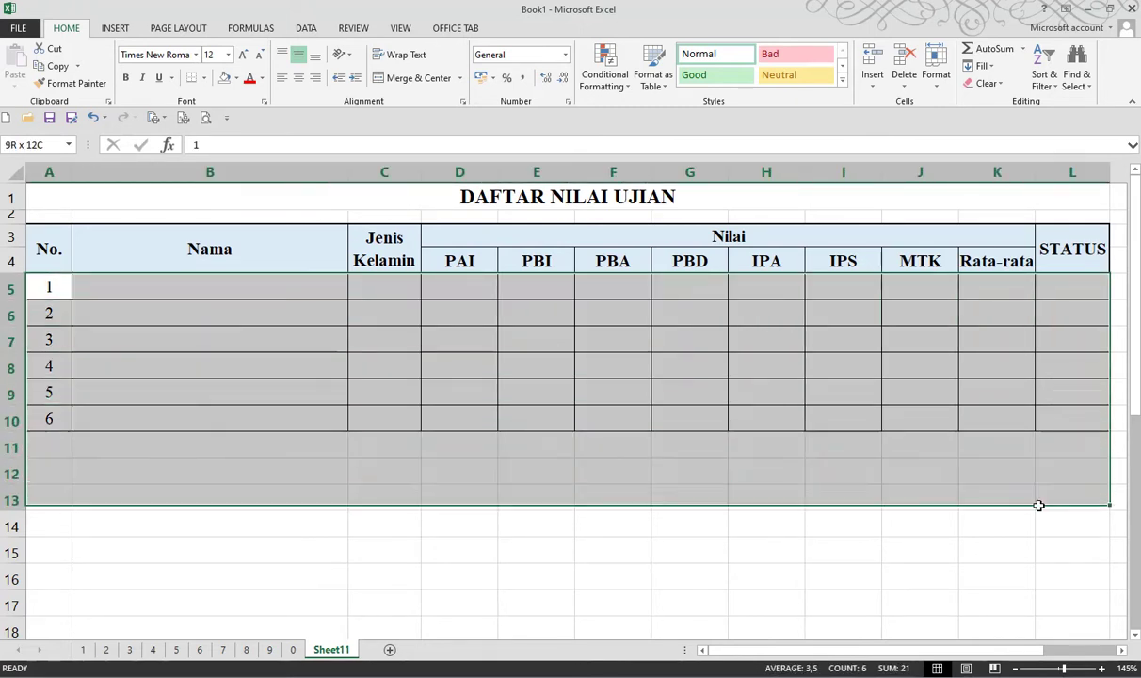
mouse_move(52, 283)
left_mouse_down()
mouse_move(1047, 446)
mouse_move(1040, 565)
left_mouse_up()
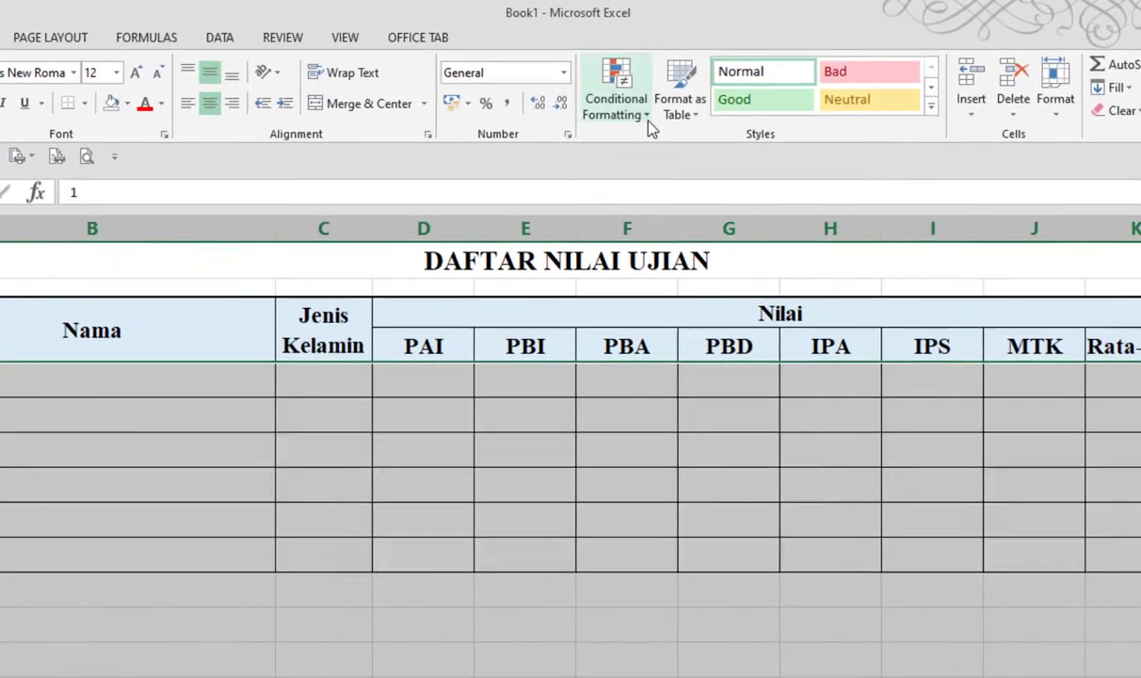
Edit the non-blank formula rule to use a light green fill and apply it
left_click(614, 94)
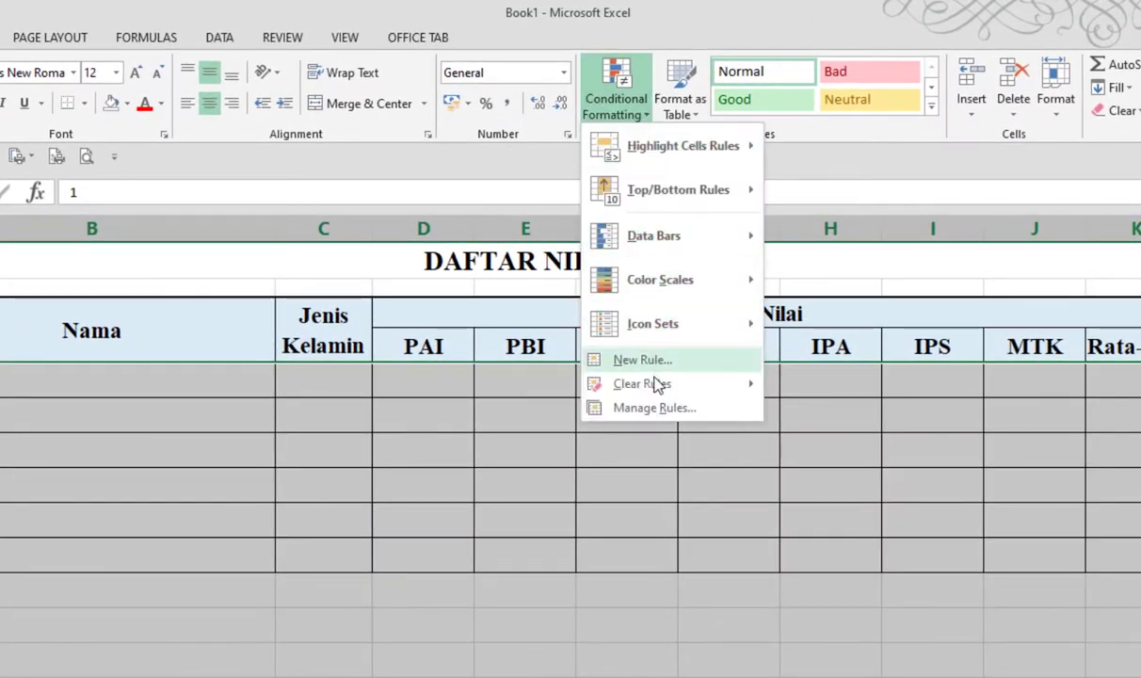
left_click(657, 409)
left_click(336, 345)
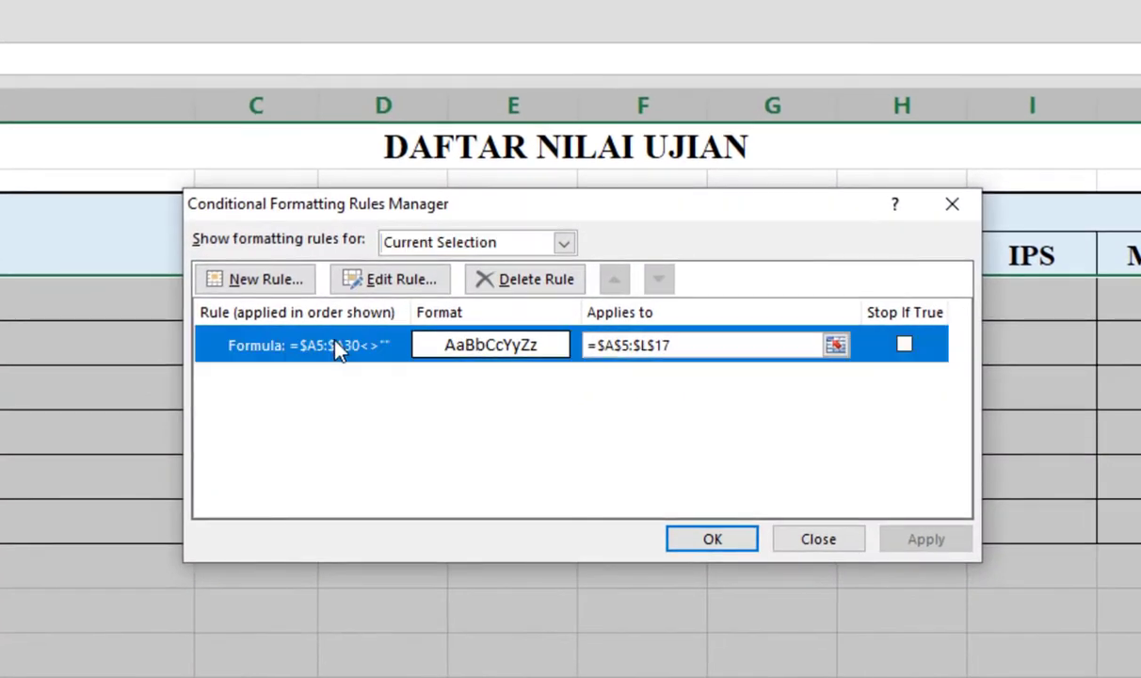
left_click(424, 289)
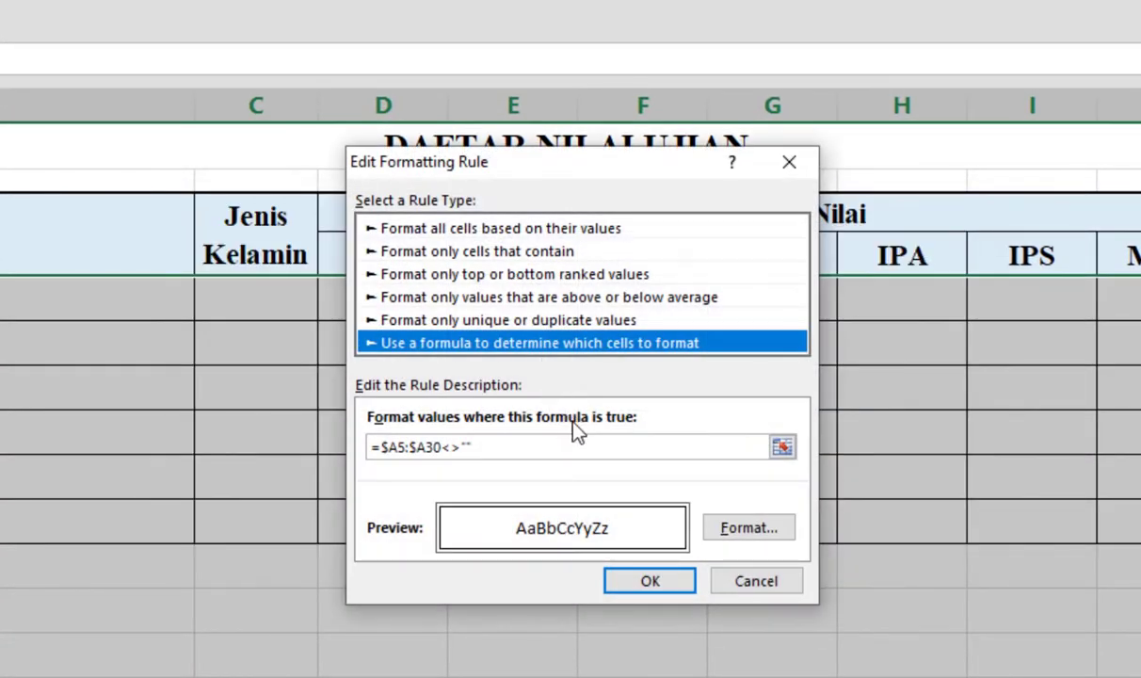
left_click(735, 532)
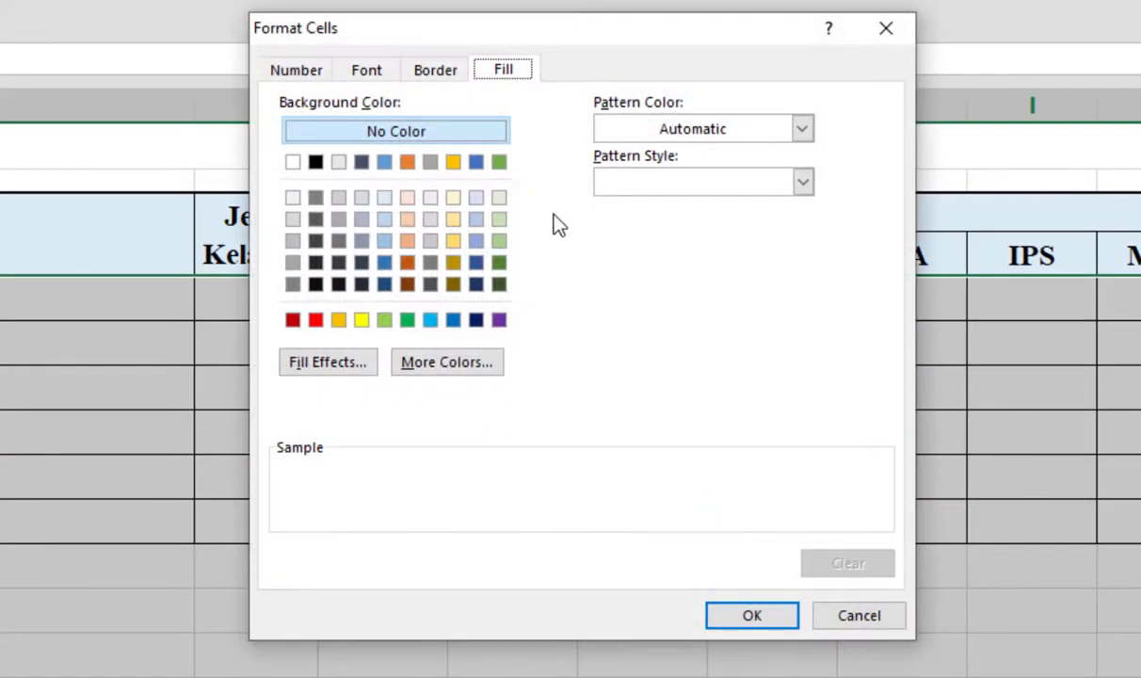
left_click(435, 69)
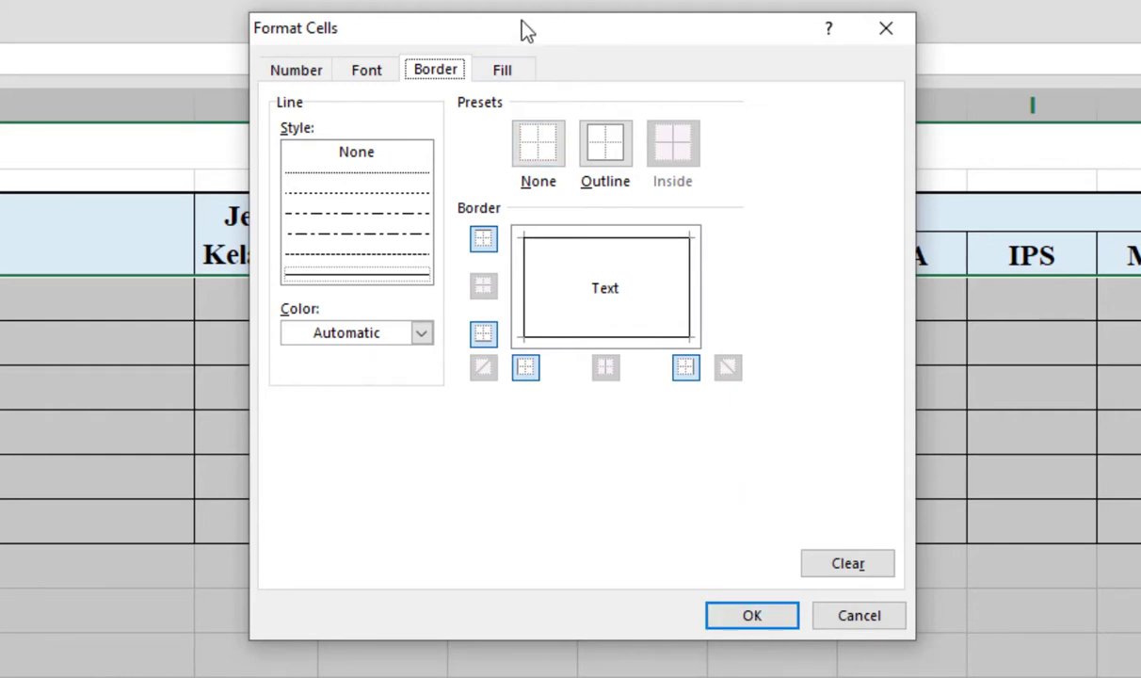
left_click(517, 72)
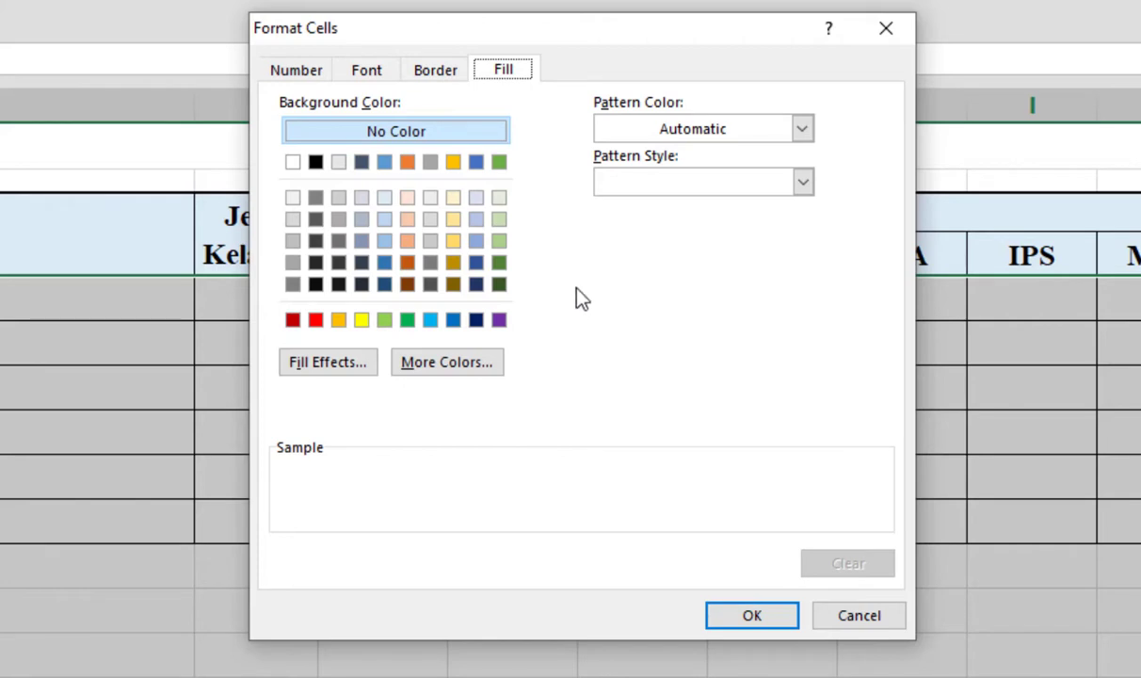
left_click(387, 324)
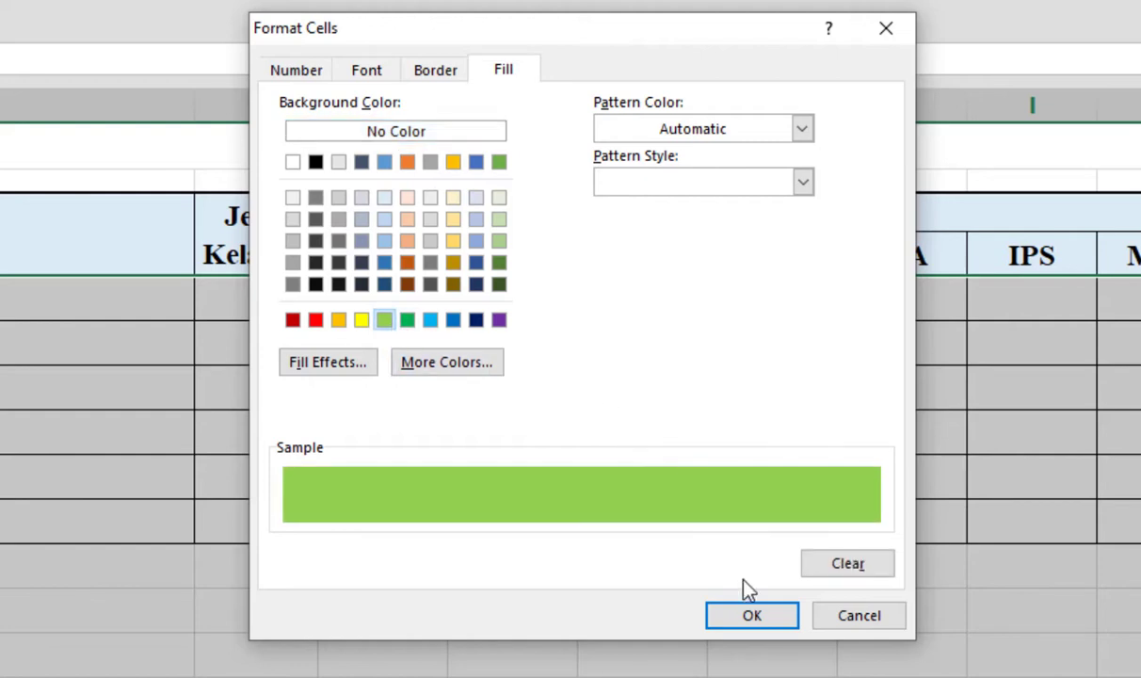
left_click(747, 616)
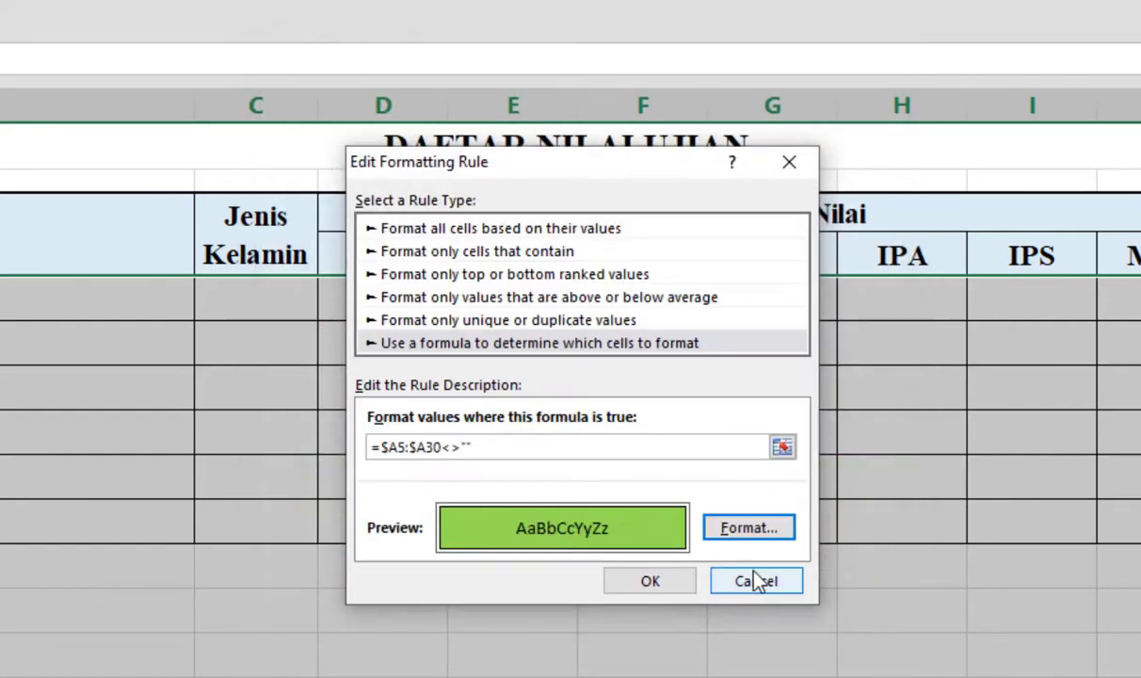
left_click(673, 589)
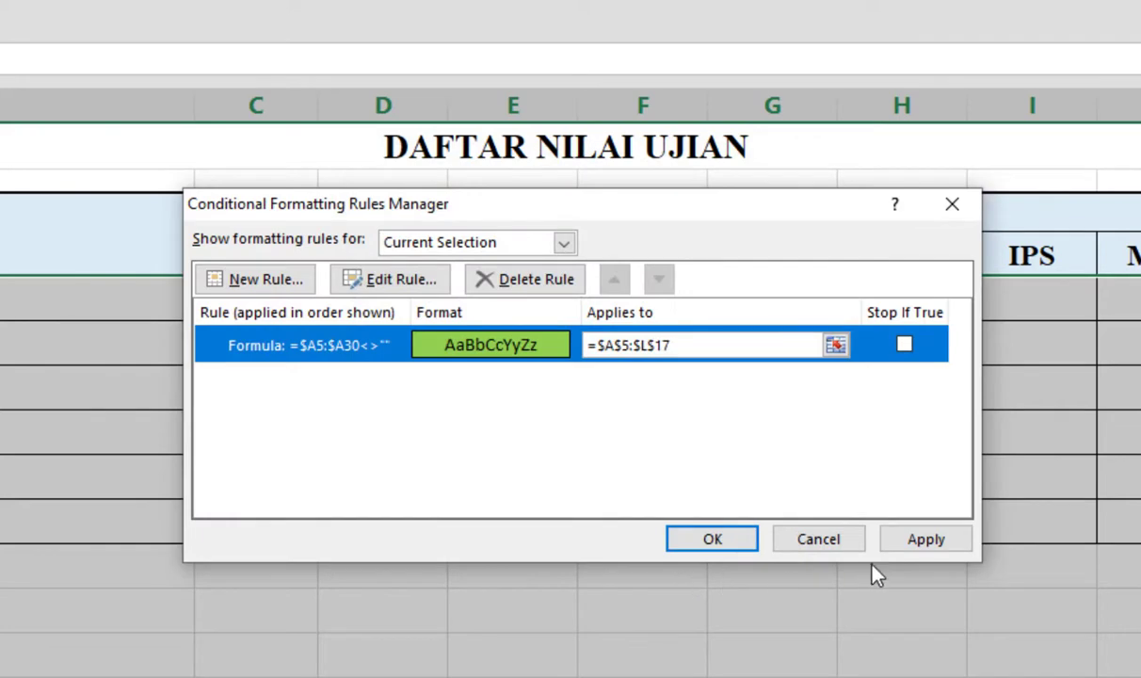
left_click(906, 548)
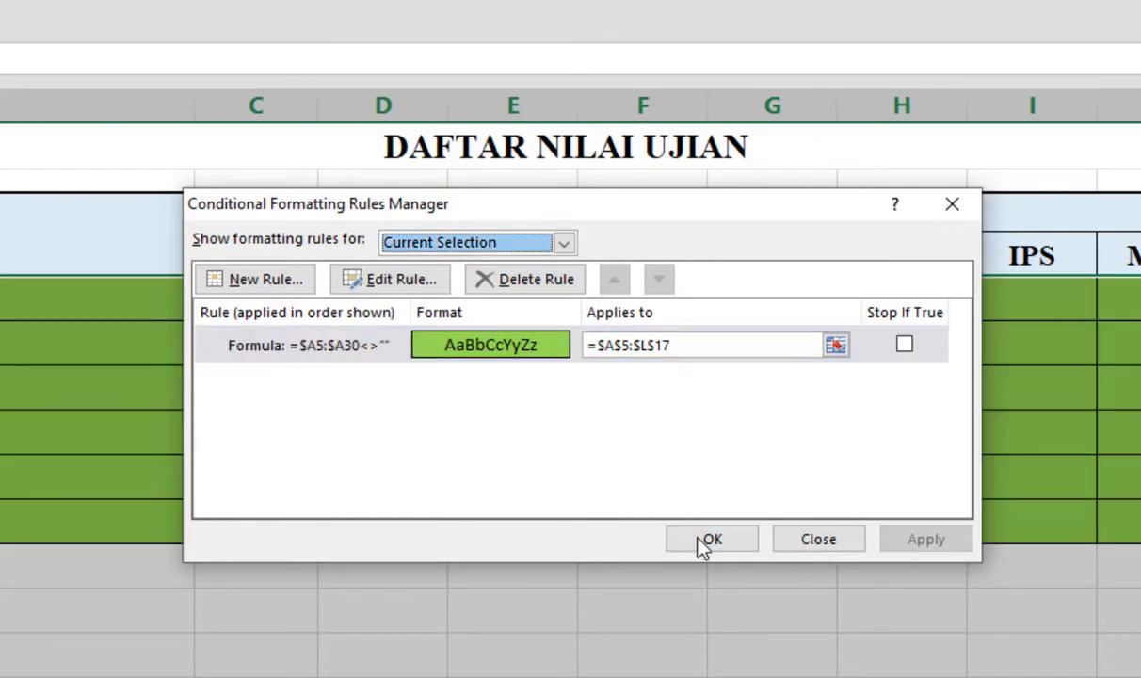
left_click(714, 546)
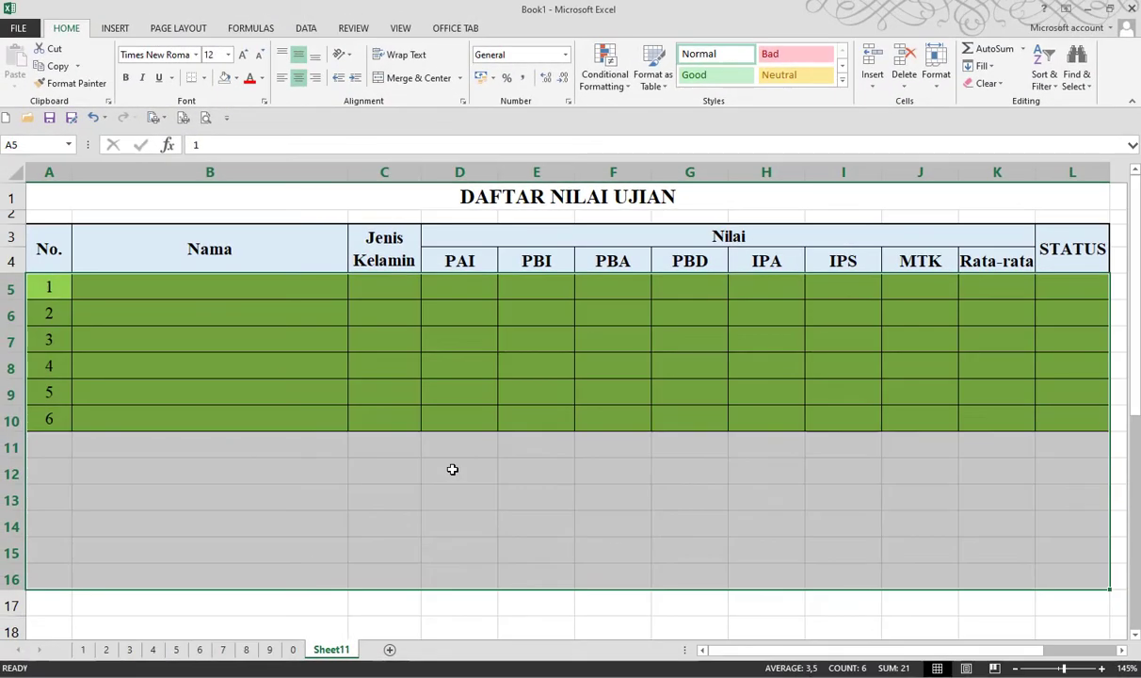
Enter 12, 3, 6, 5, 8 and 92 into A11:A16
left_click(57, 438)
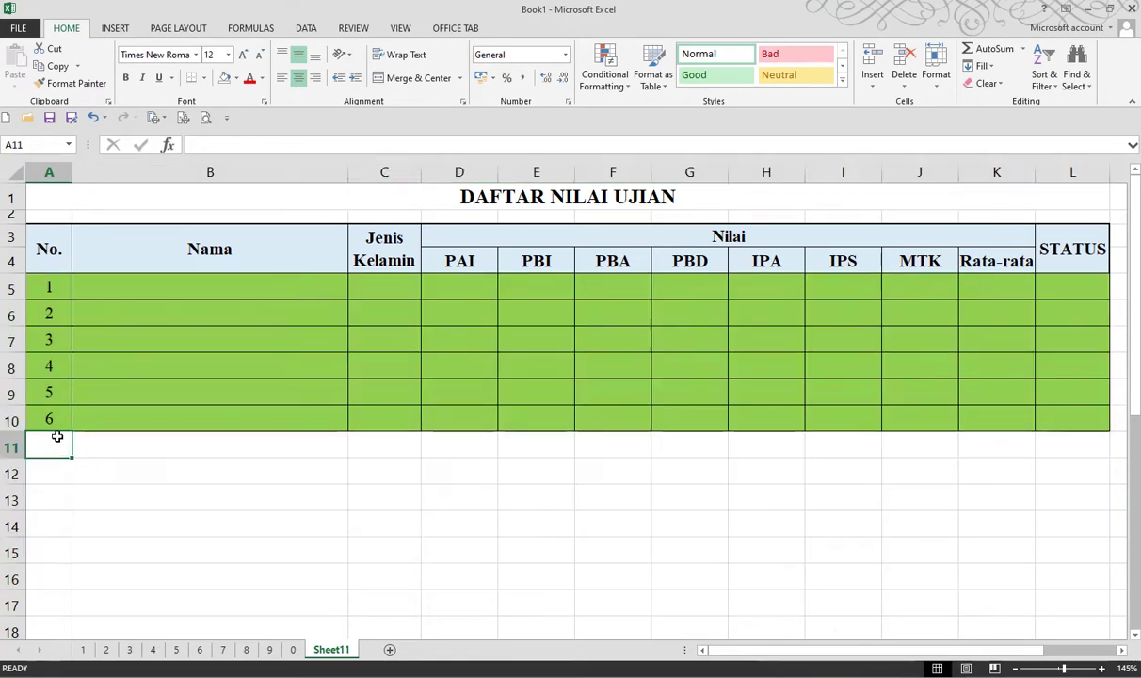
type("12")
key("Return")
type("3")
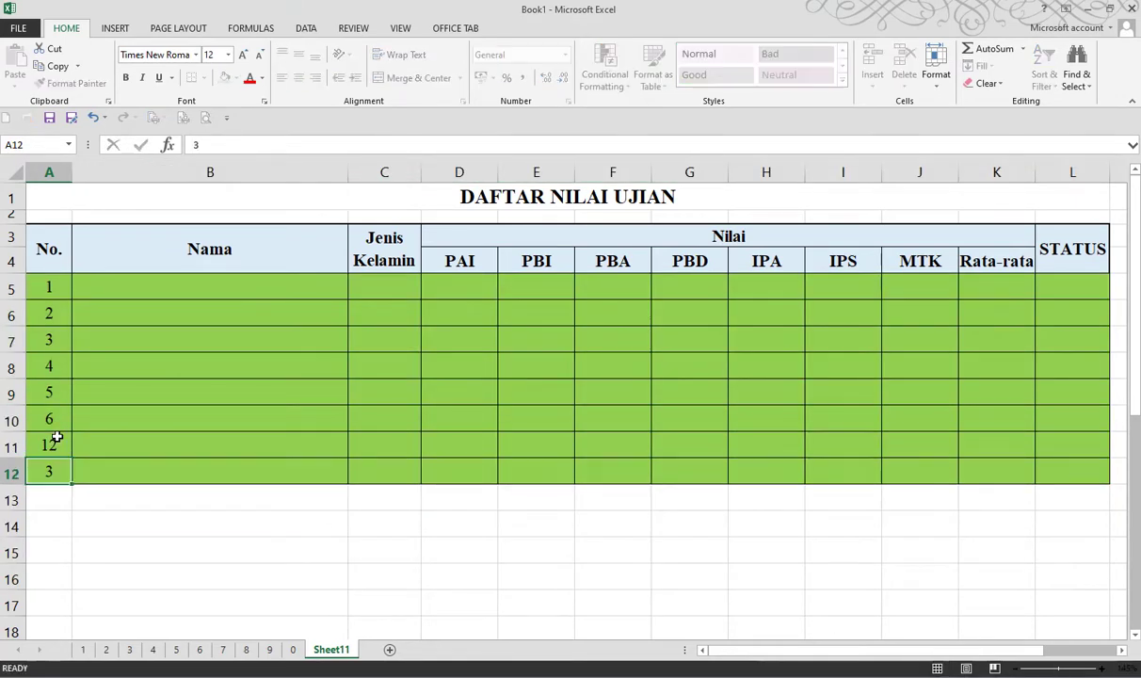
key("Return")
type("6")
key("Return")
type("5")
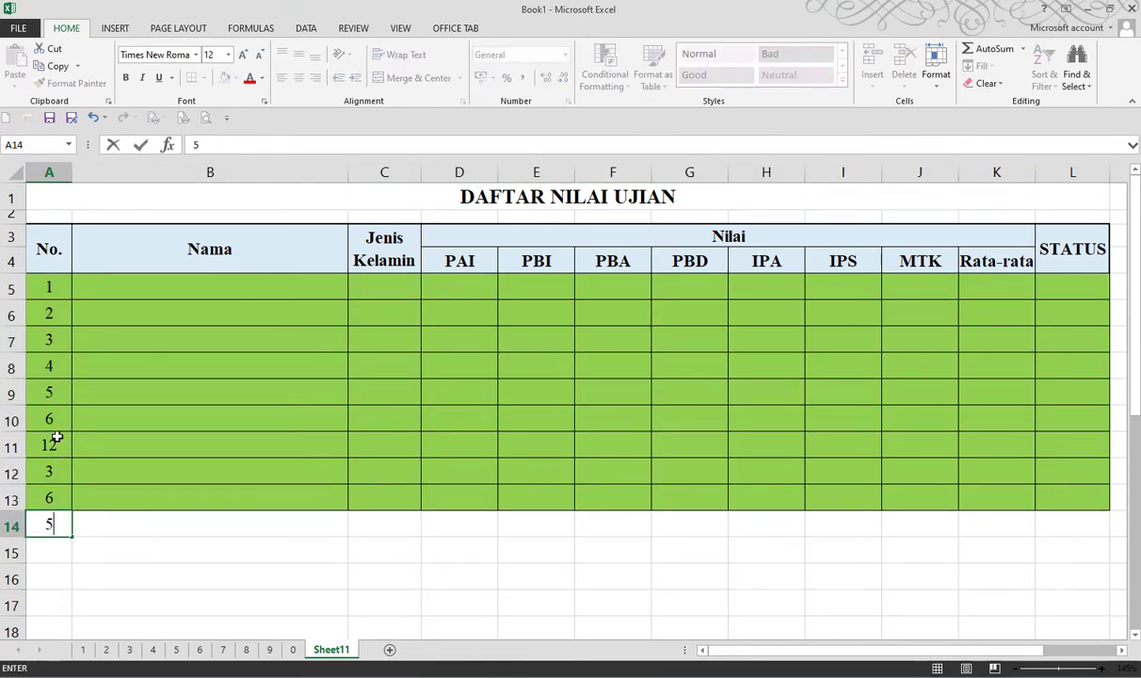
key("Return")
type("8")
key("Return")
type("92")
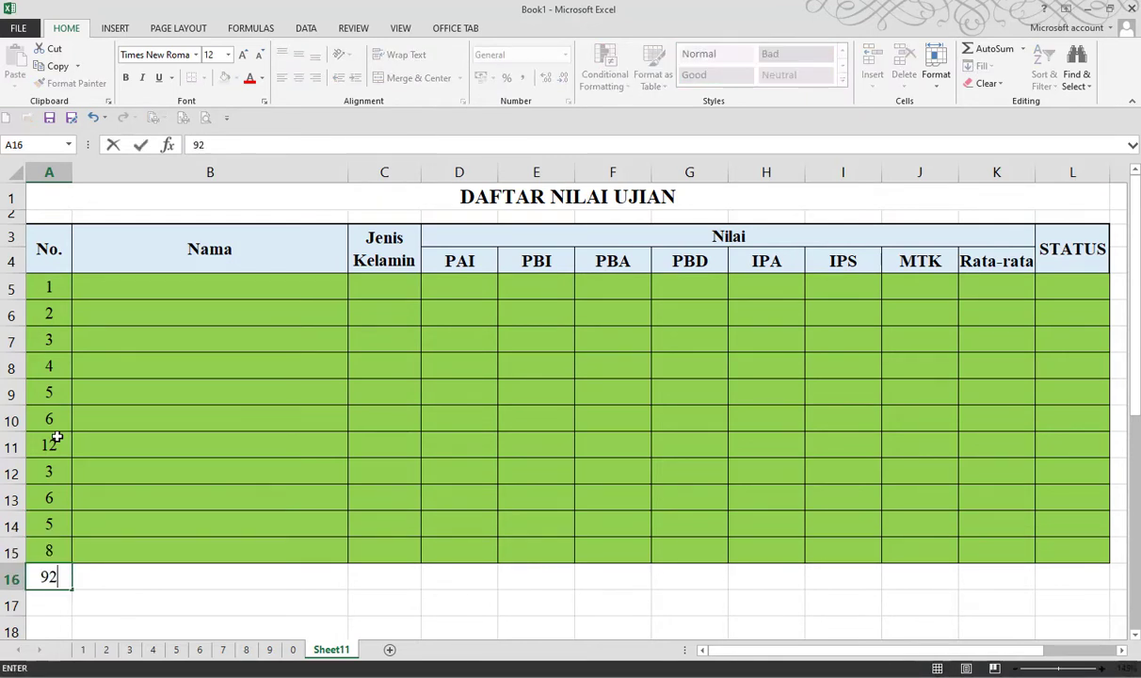
key("Return")
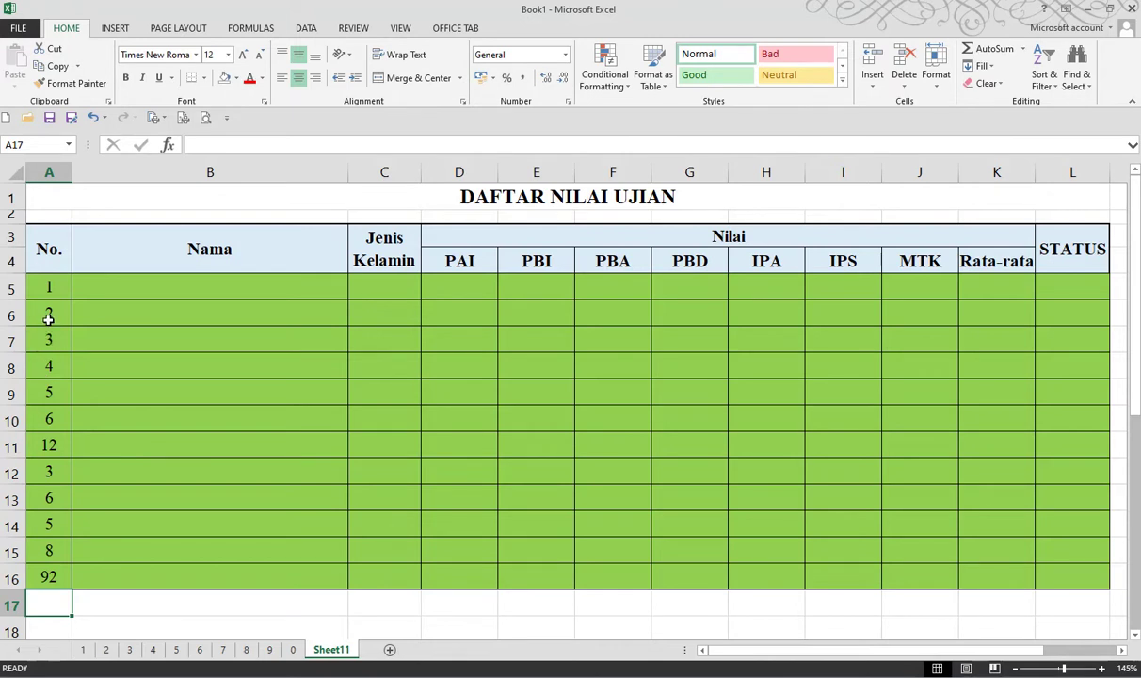
Select cell A8 in the No. column and open the Conditional Formatting menu
left_click_drag(43, 339, 37, 588)
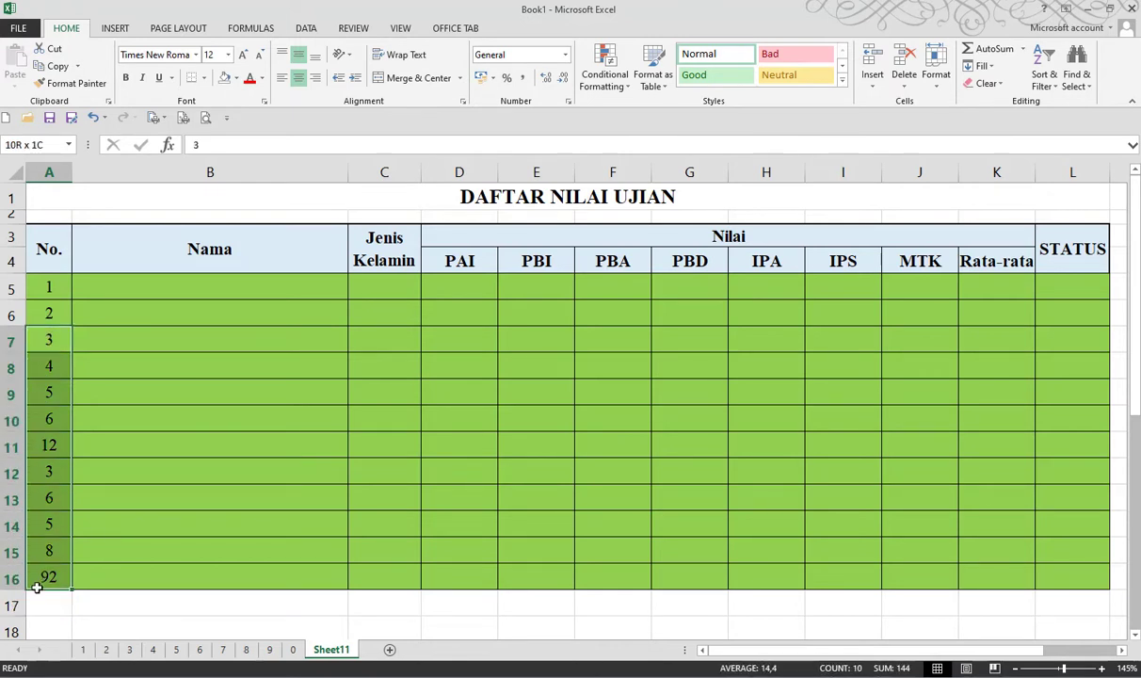
left_click(57, 363)
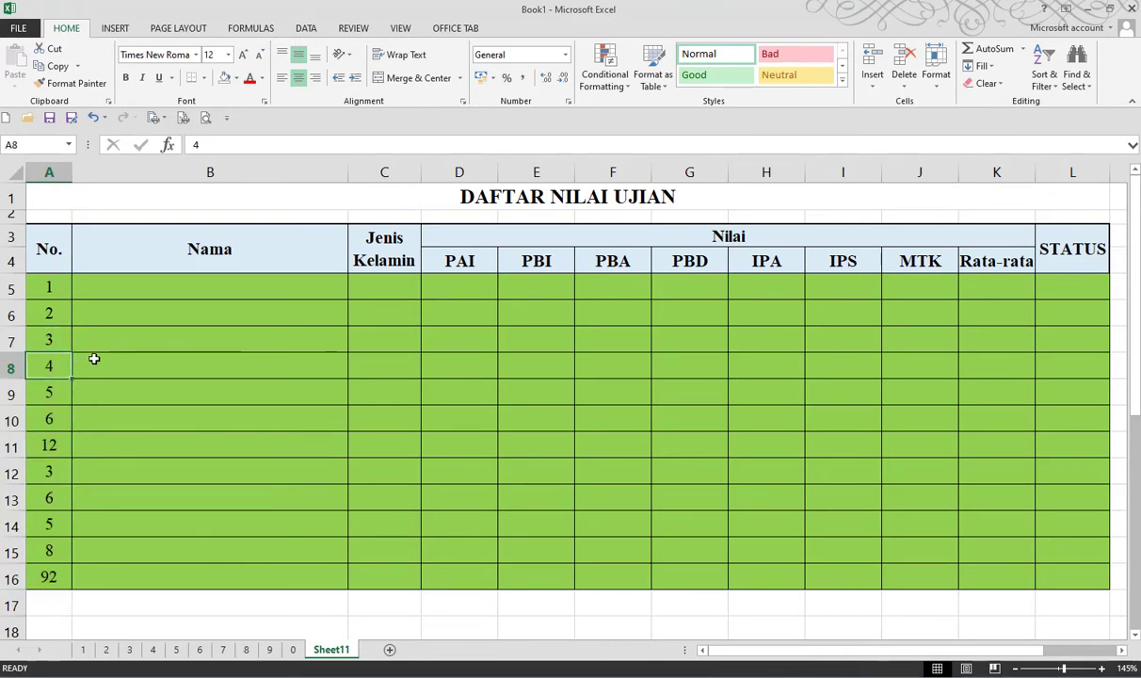
left_click(605, 74)
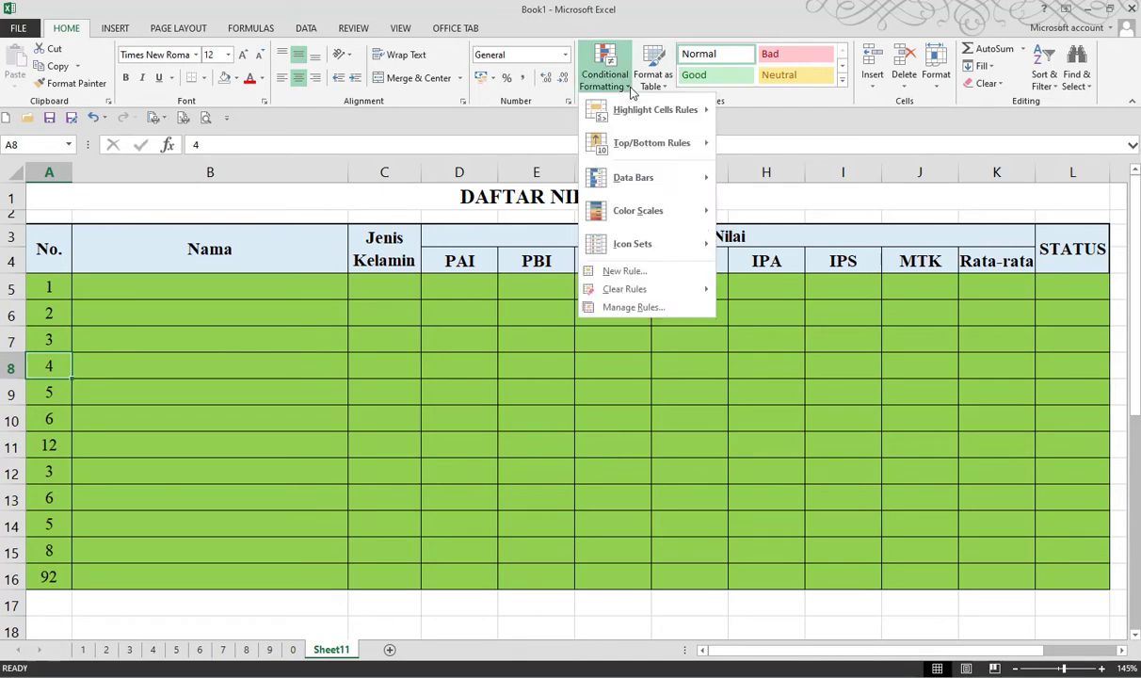
mouse_move(625, 289)
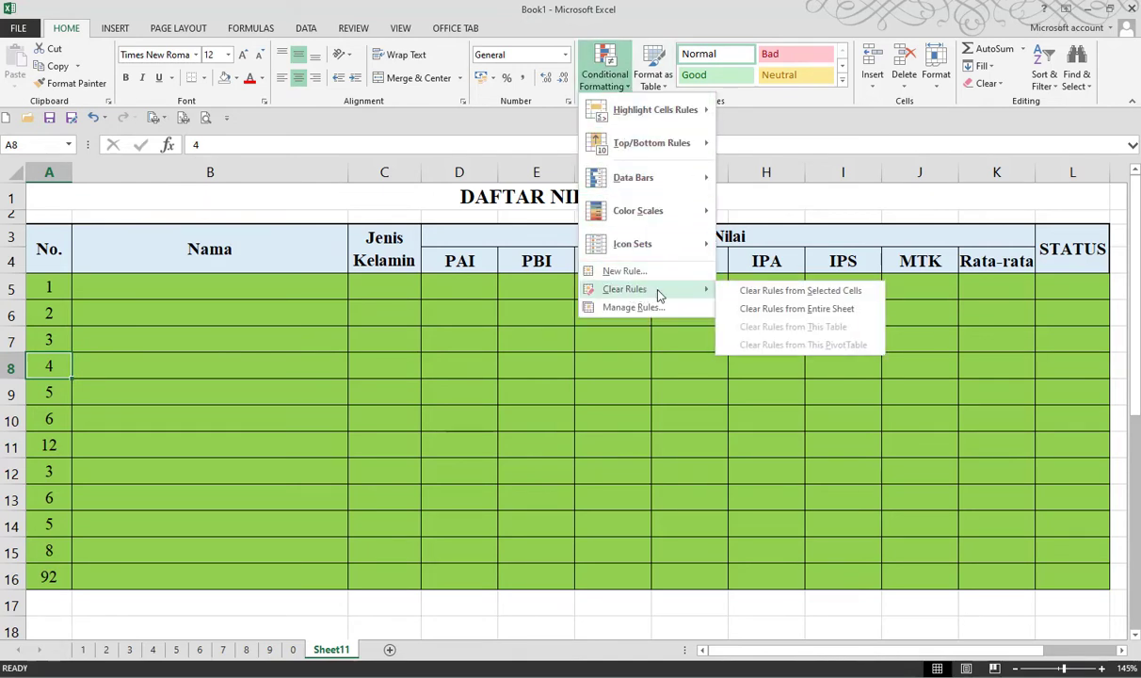
Clear all conditional formatting rules from Sheet11 and switch to sheet 2's score table
left_click(799, 309)
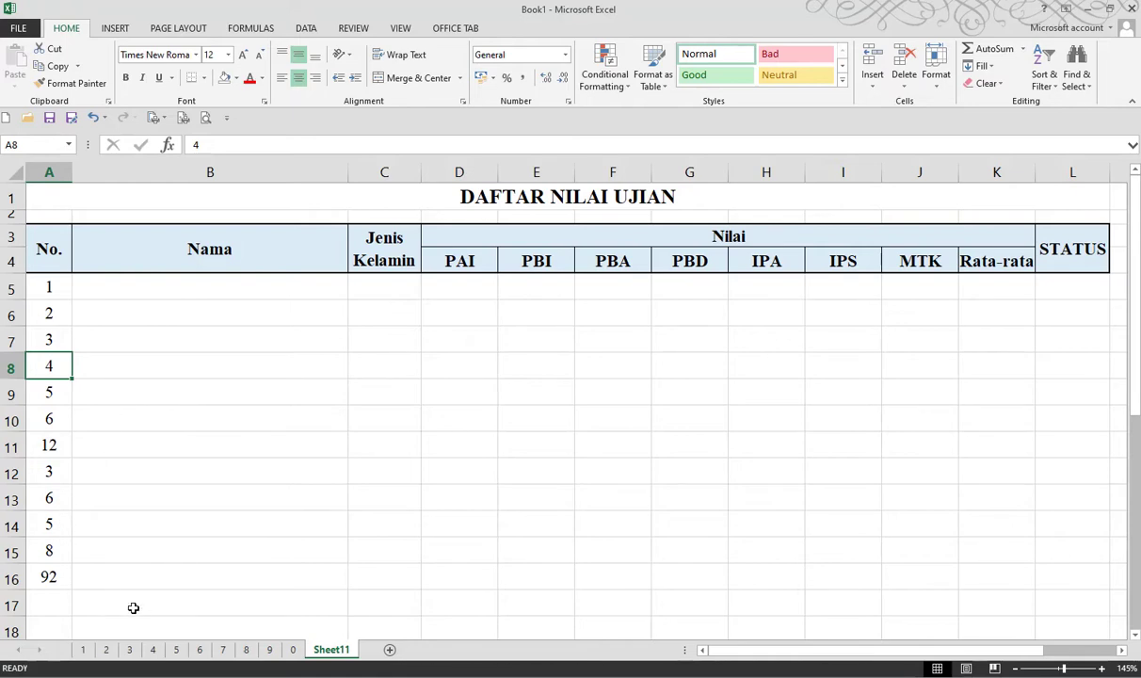
left_click(107, 650)
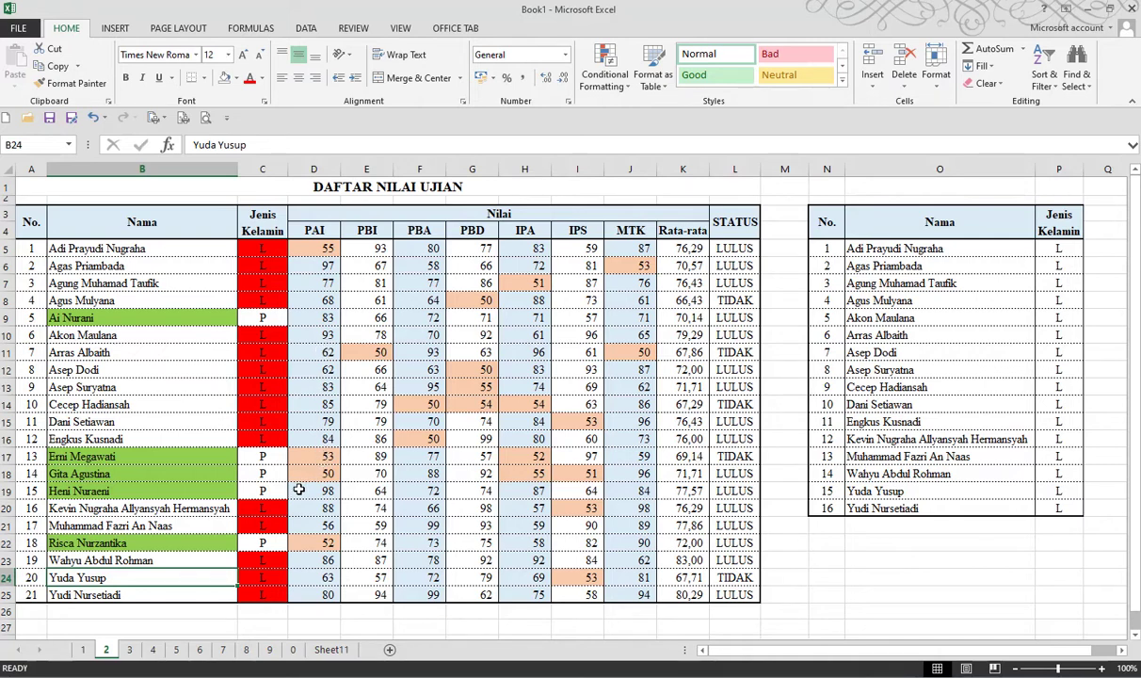
left_click(317, 284)
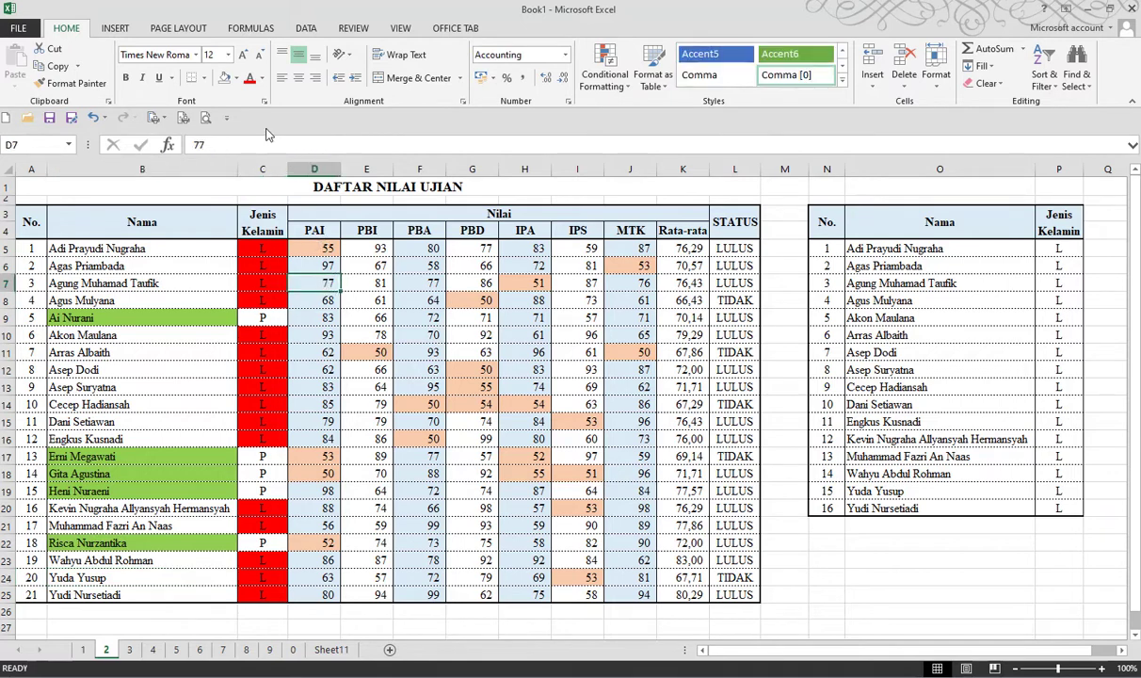
left_click(237, 81)
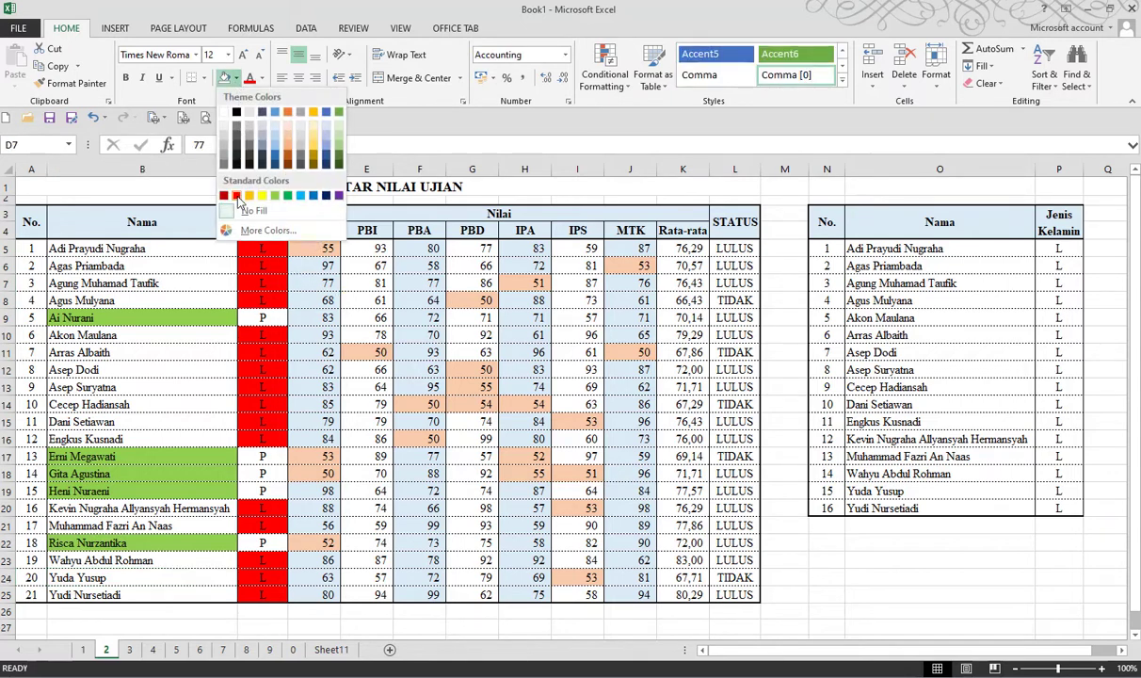
left_click(238, 195)
left_click(236, 79)
left_click(237, 79)
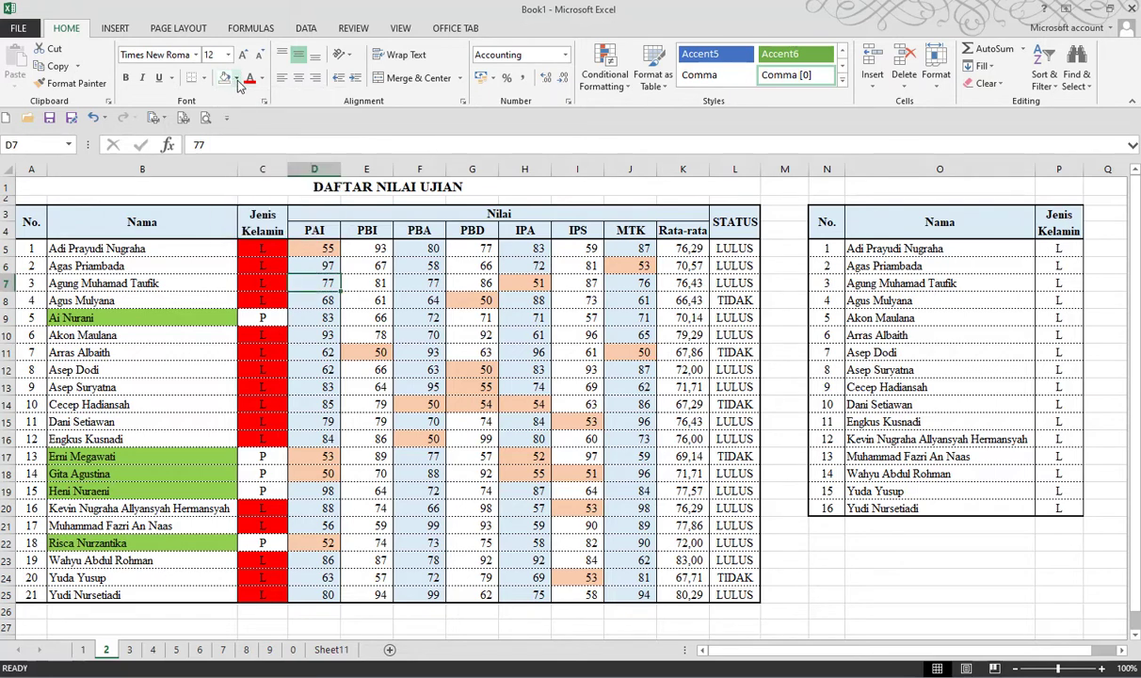
left_click(318, 248)
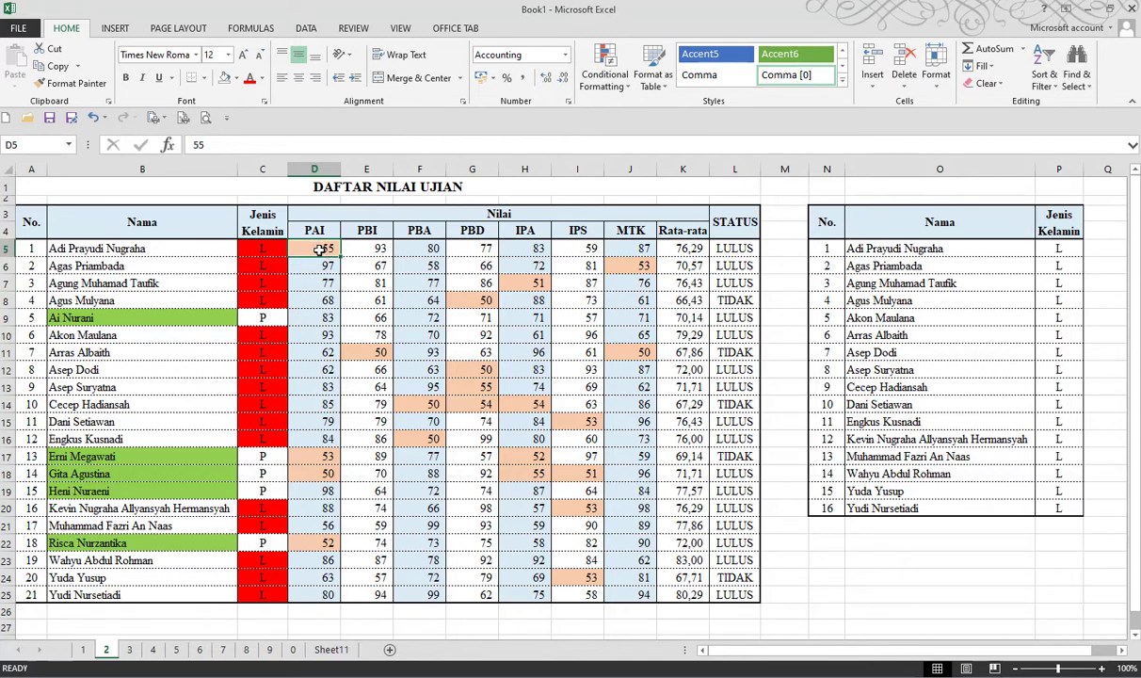
left_click(311, 265)
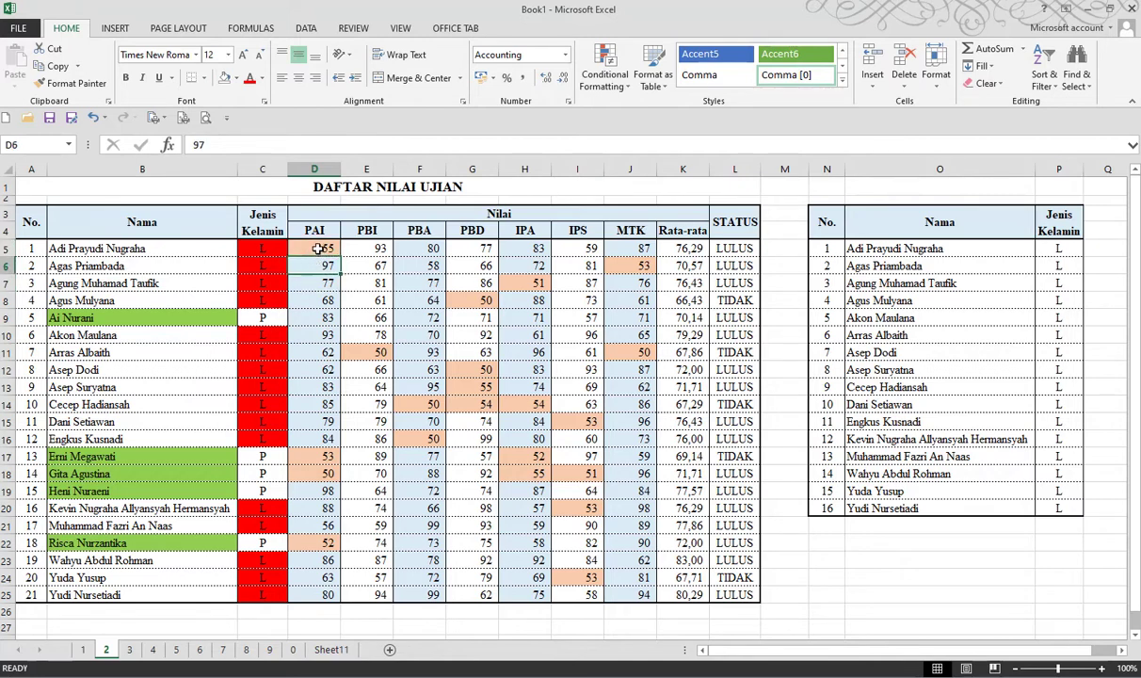
left_click(318, 248)
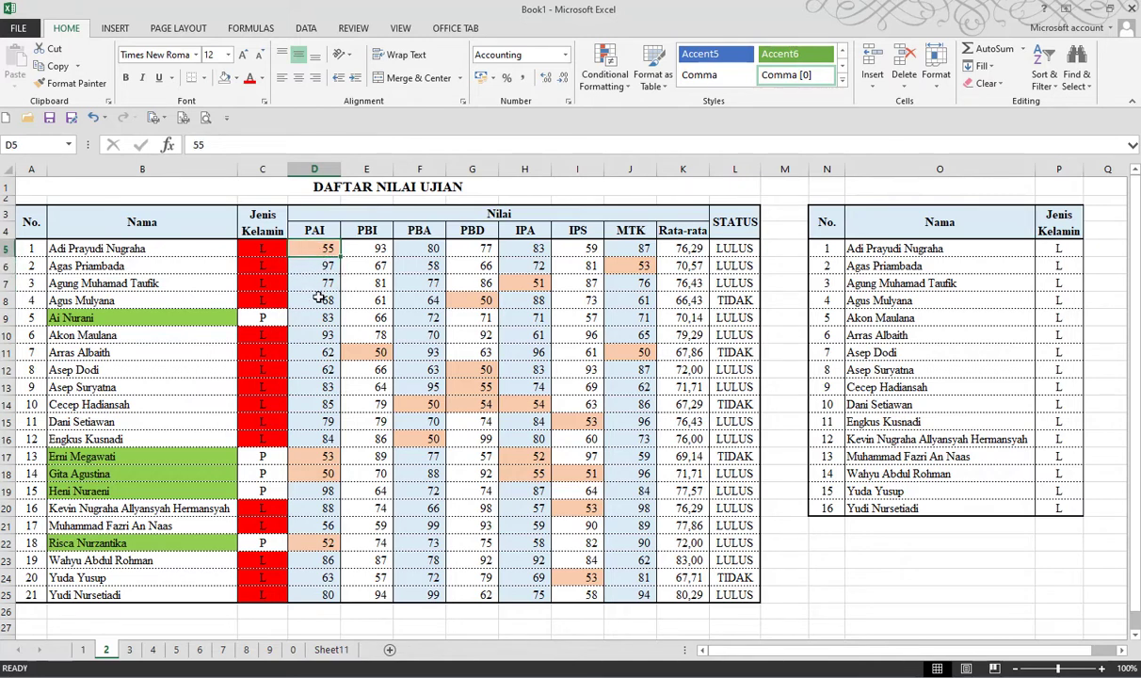
left_click(322, 336)
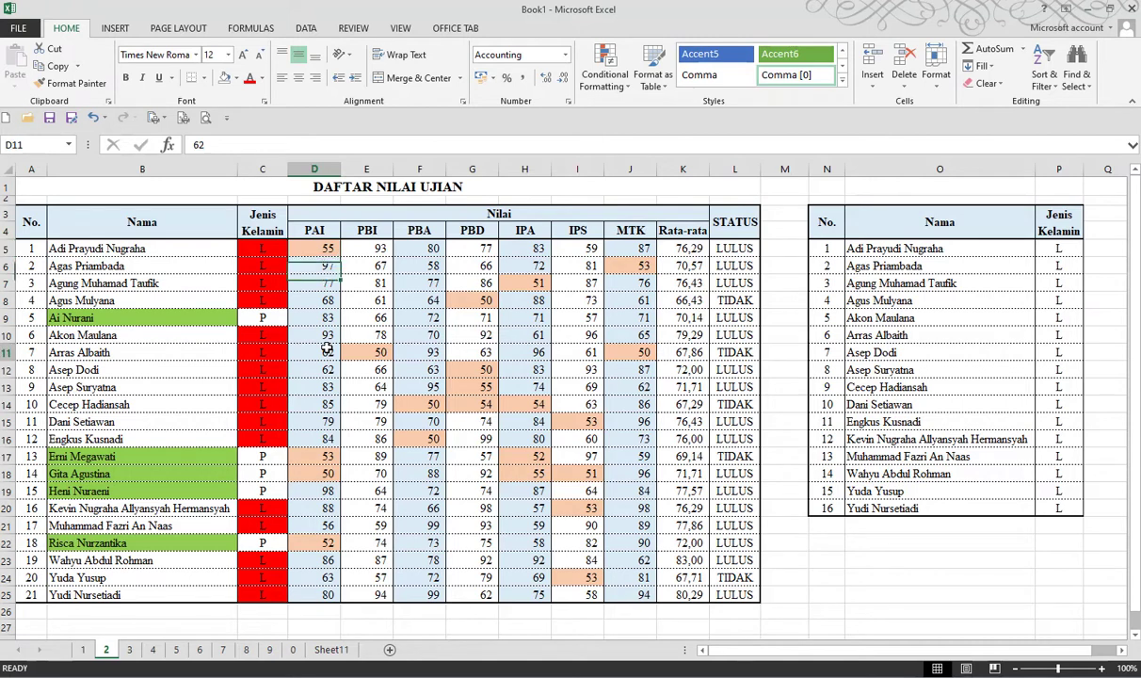
left_click(320, 248)
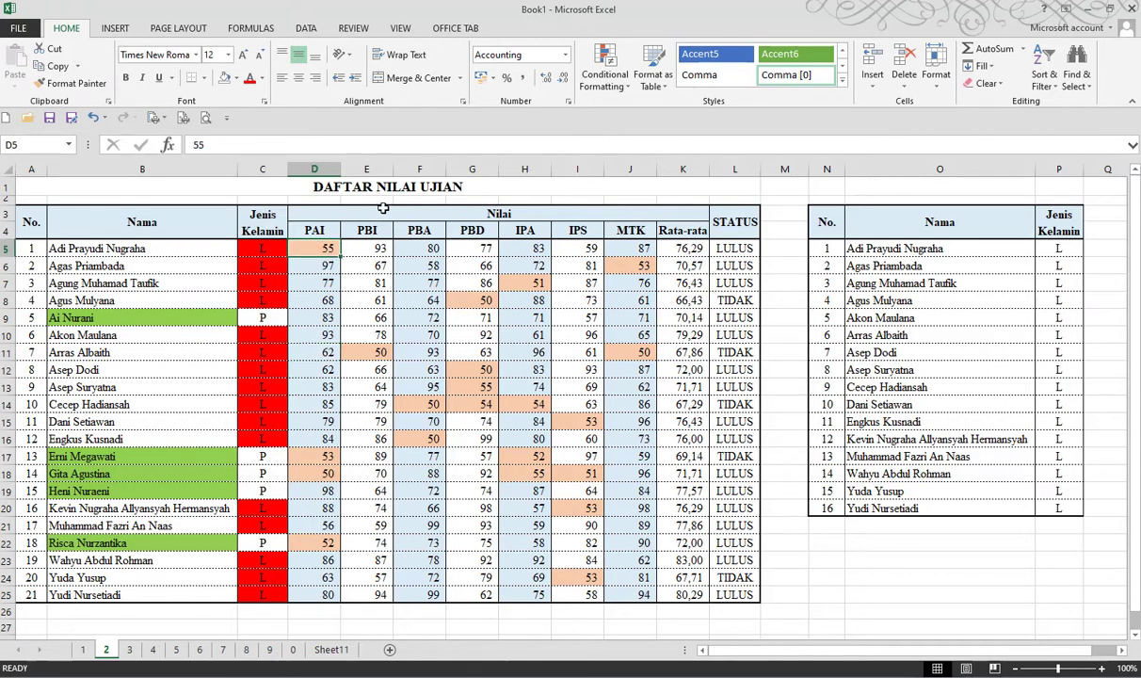
left_click(319, 271)
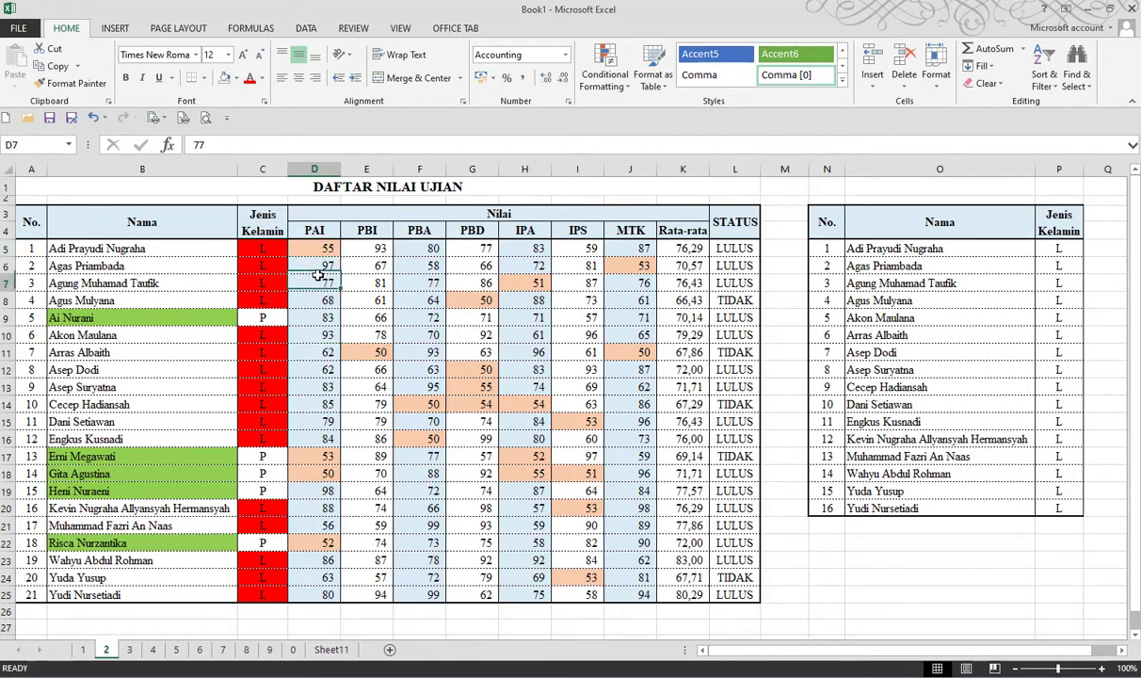
left_click(313, 245)
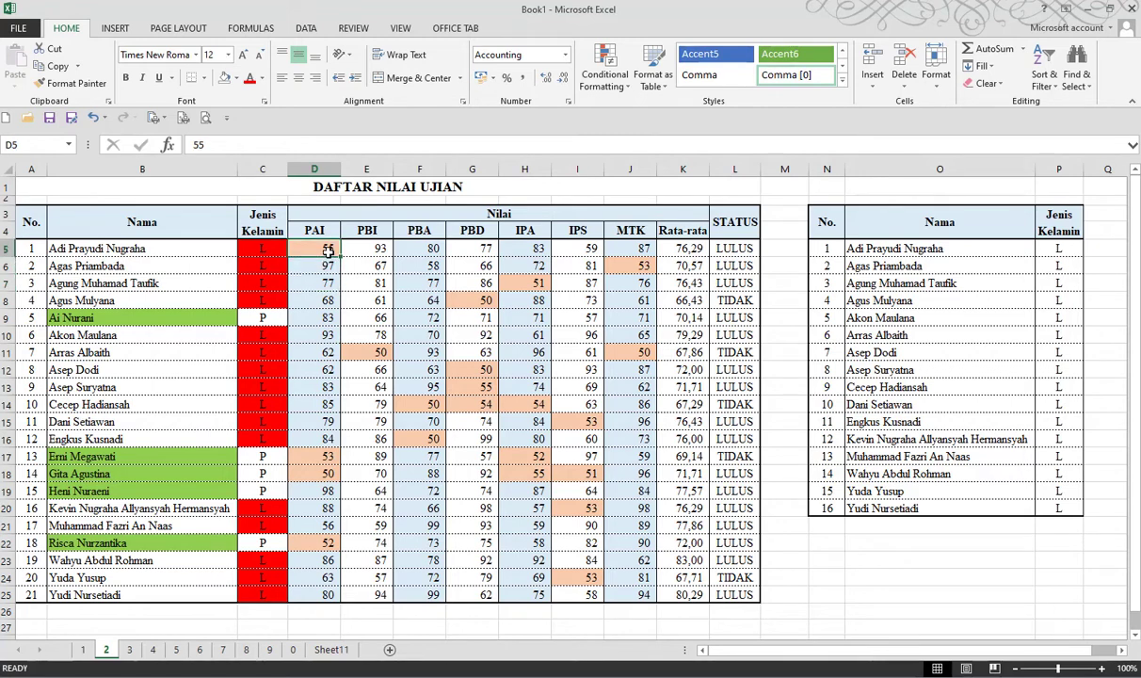
left_click(320, 354)
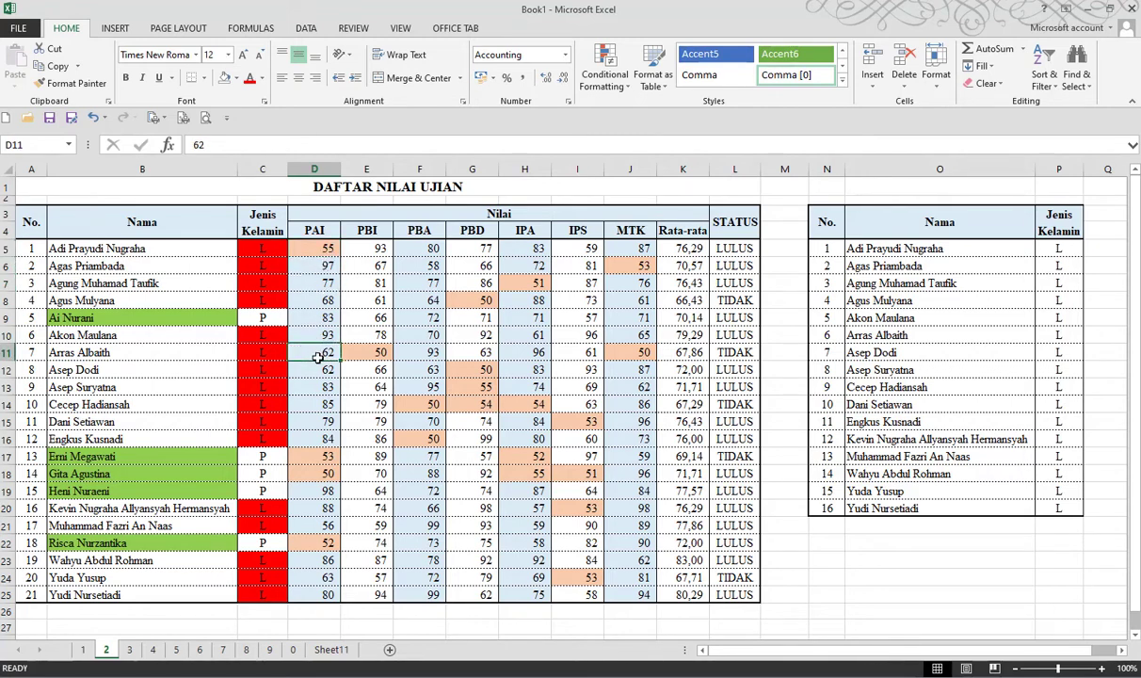
left_click(313, 246)
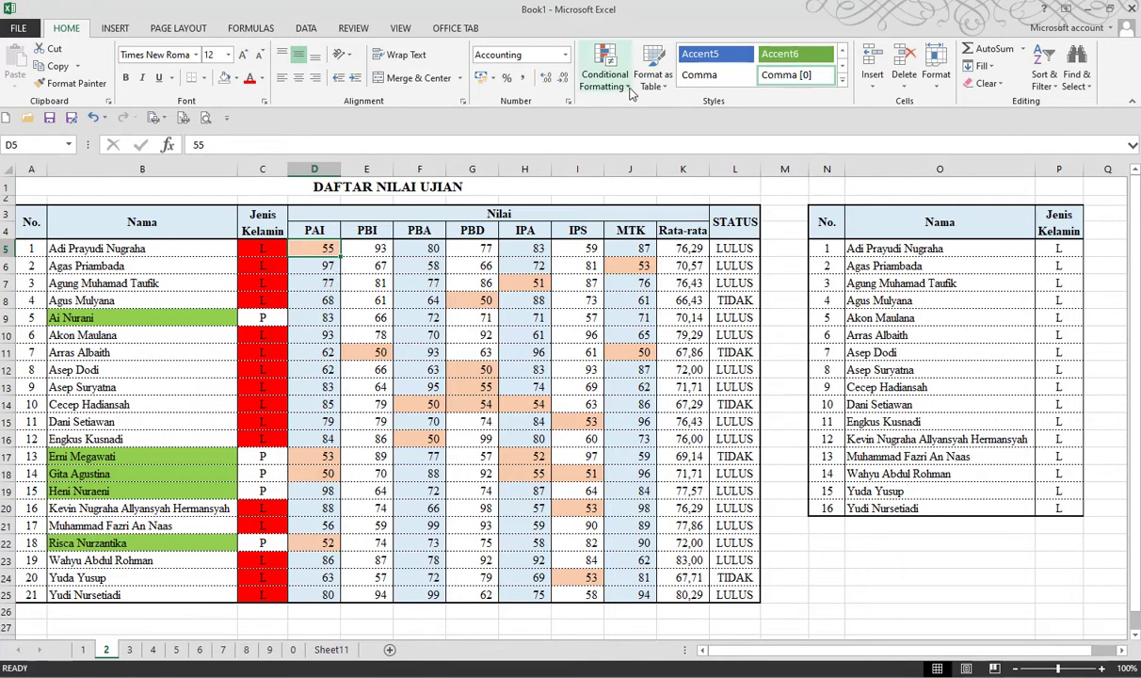
left_click(605, 75)
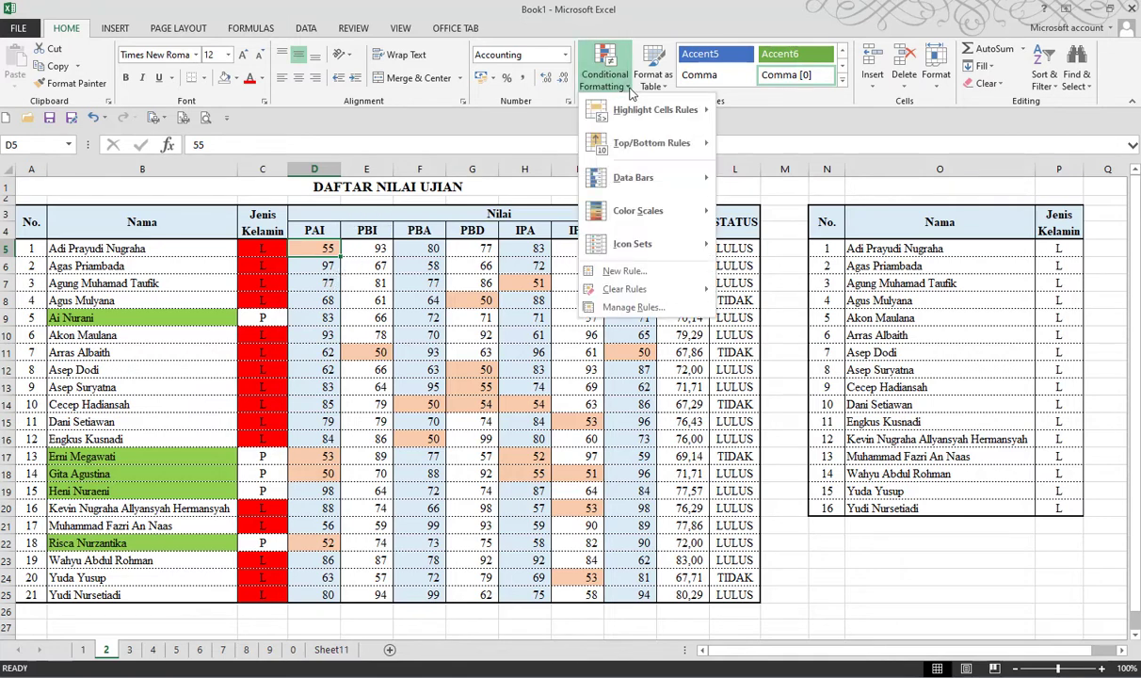
left_click(638, 309)
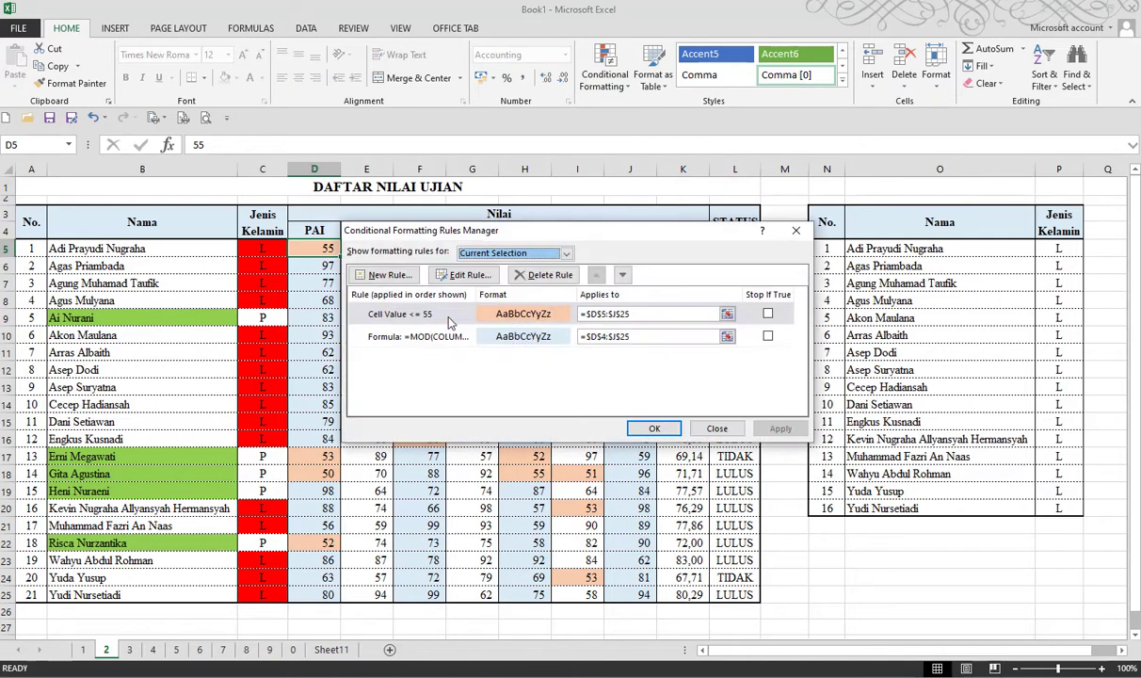
left_click(421, 311)
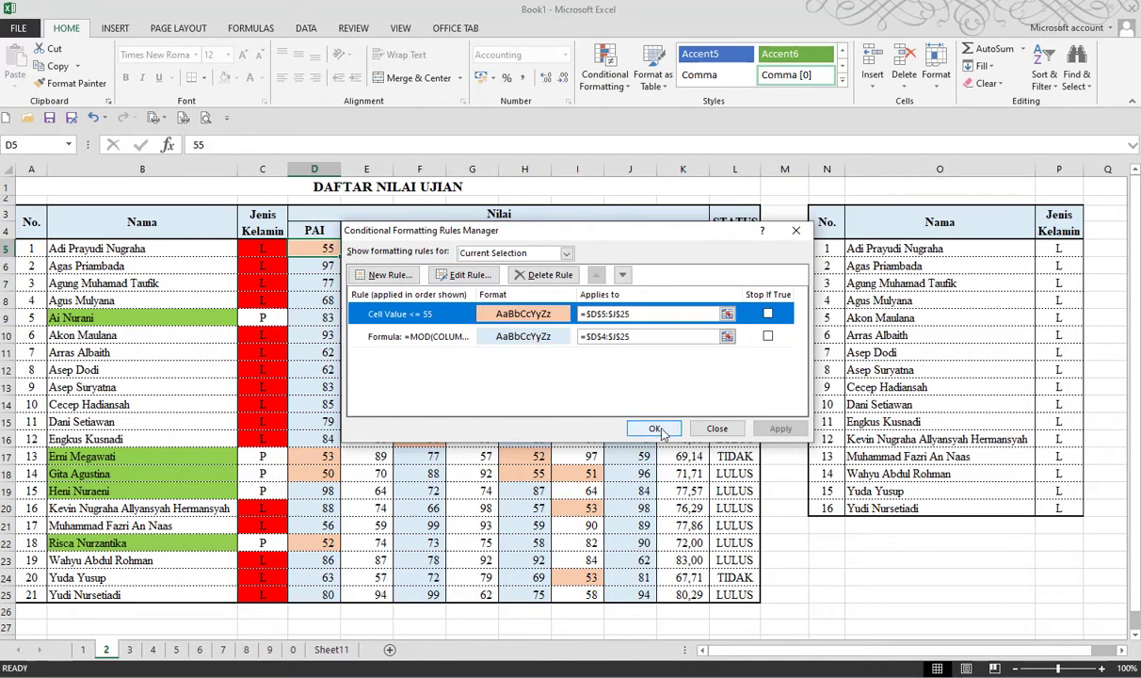
left_click(656, 428)
left_click(324, 280)
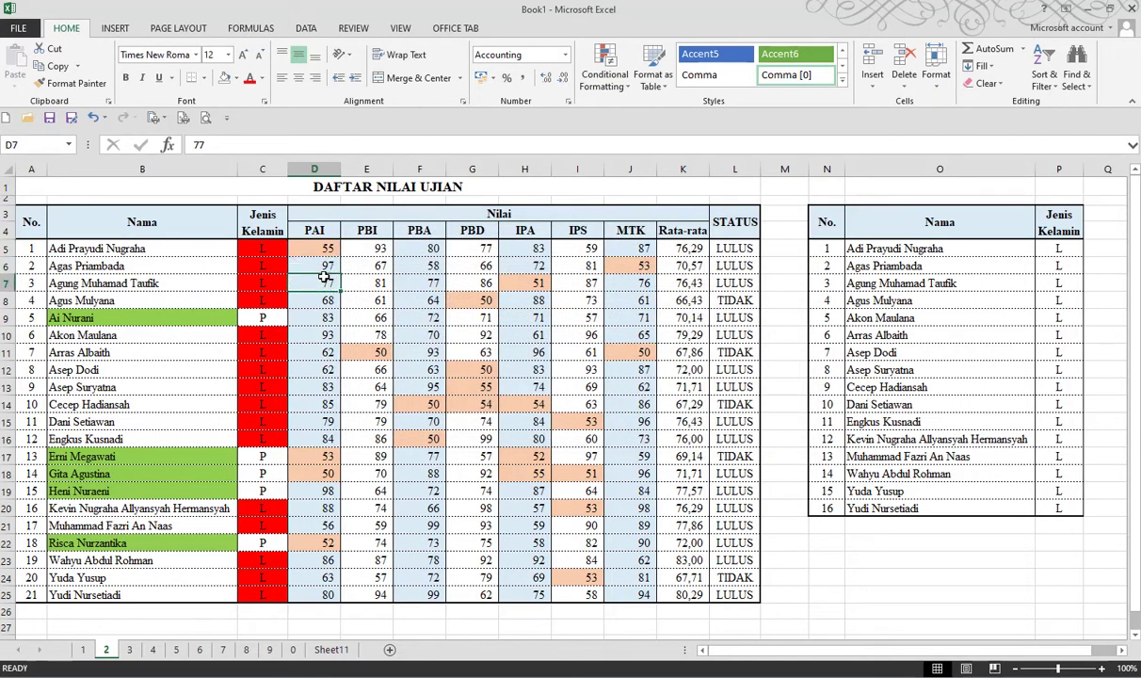
left_click(237, 78)
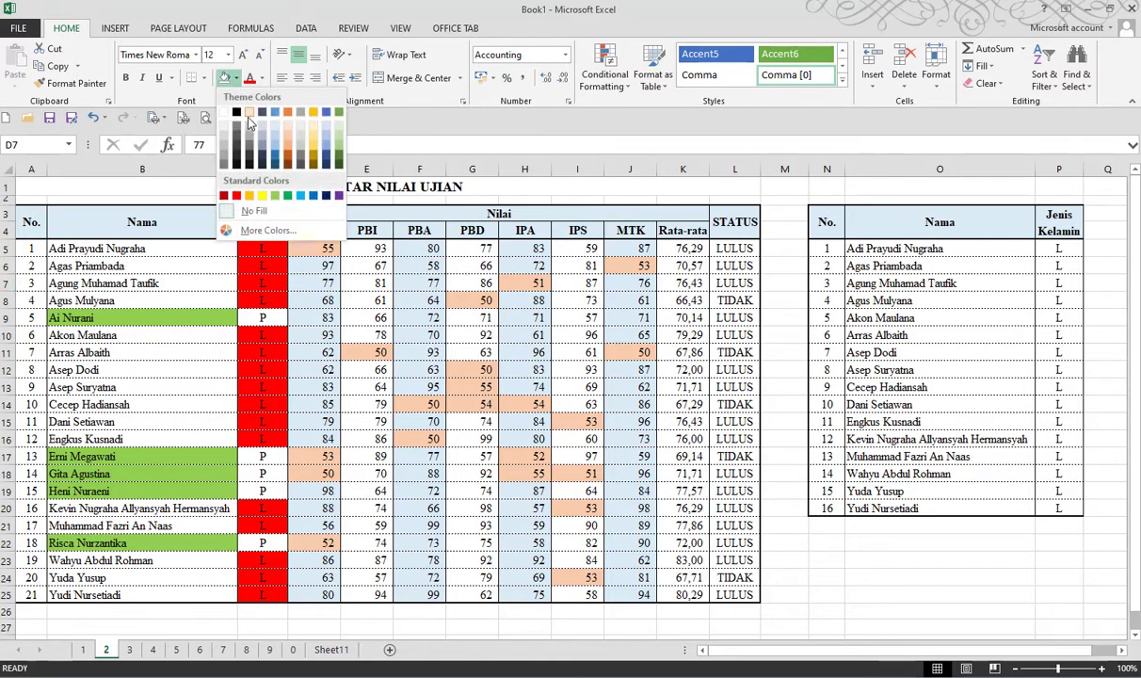
left_click(290, 135)
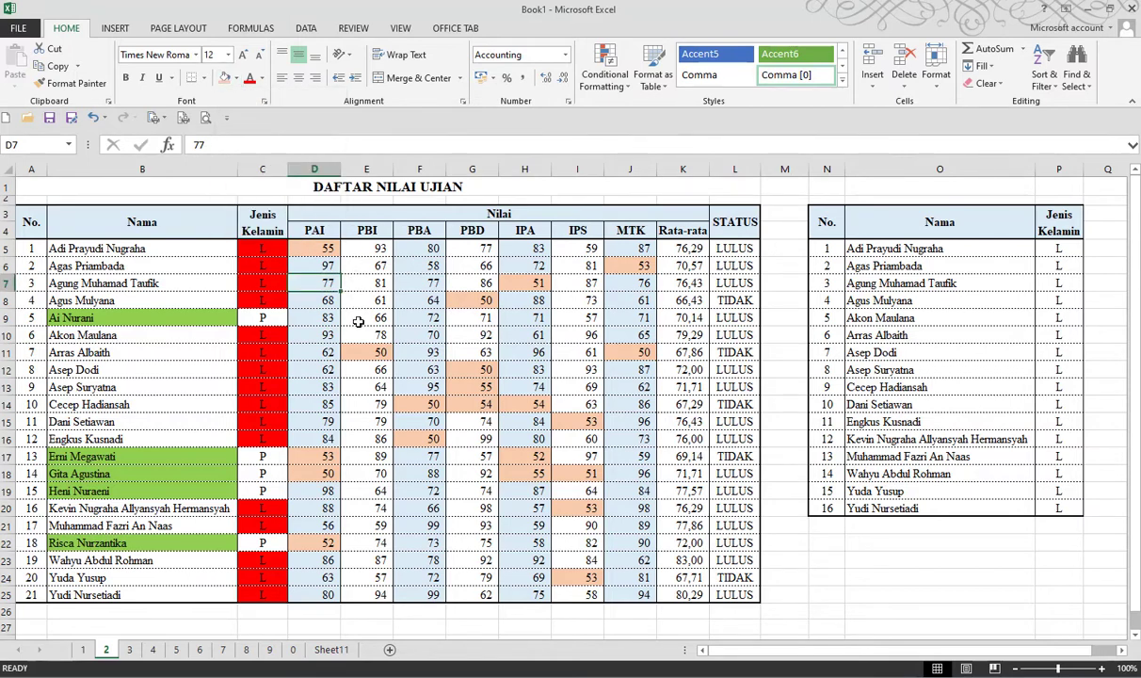
left_click(236, 78)
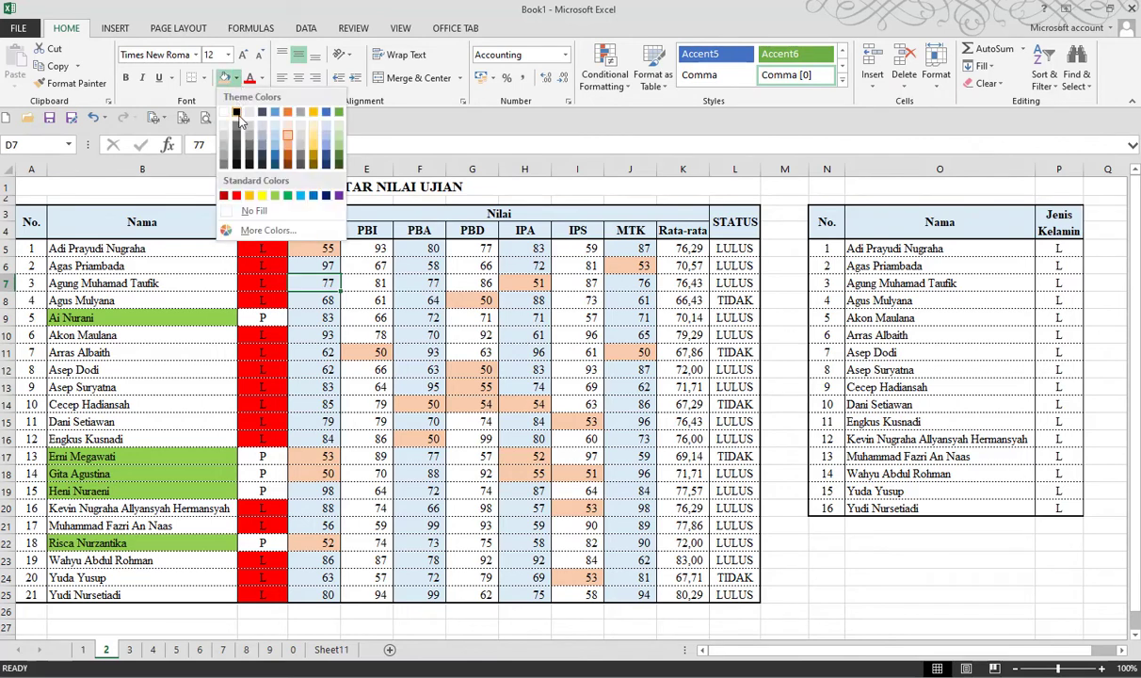
left_click(259, 211)
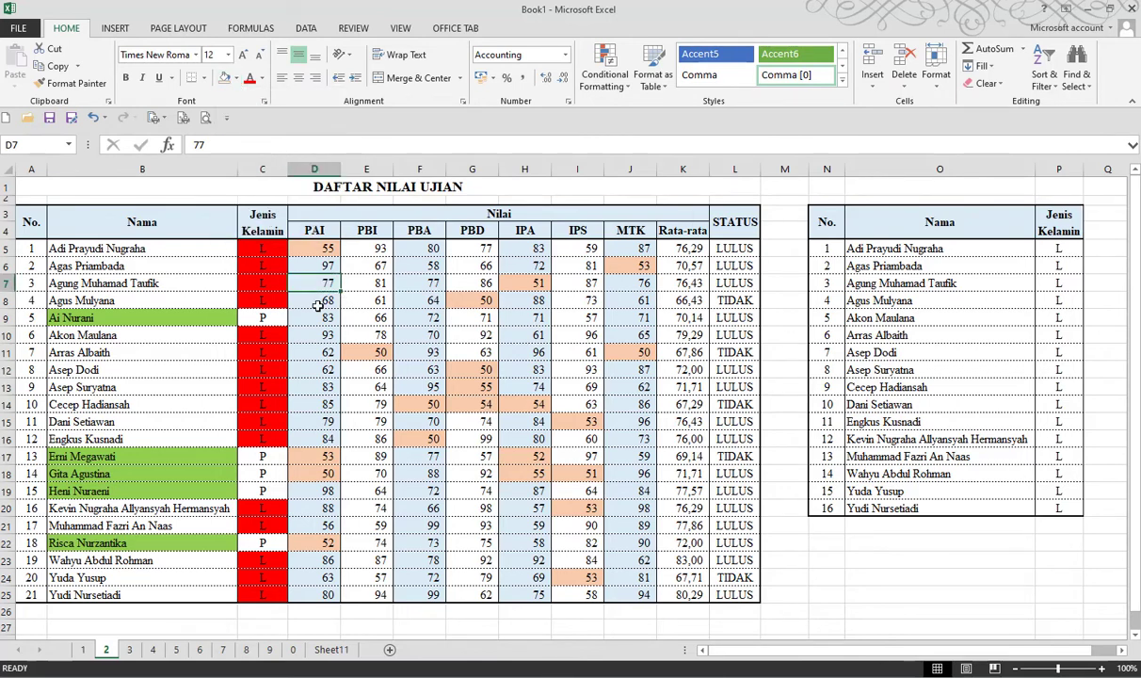
left_click(317, 299)
left_click(423, 299)
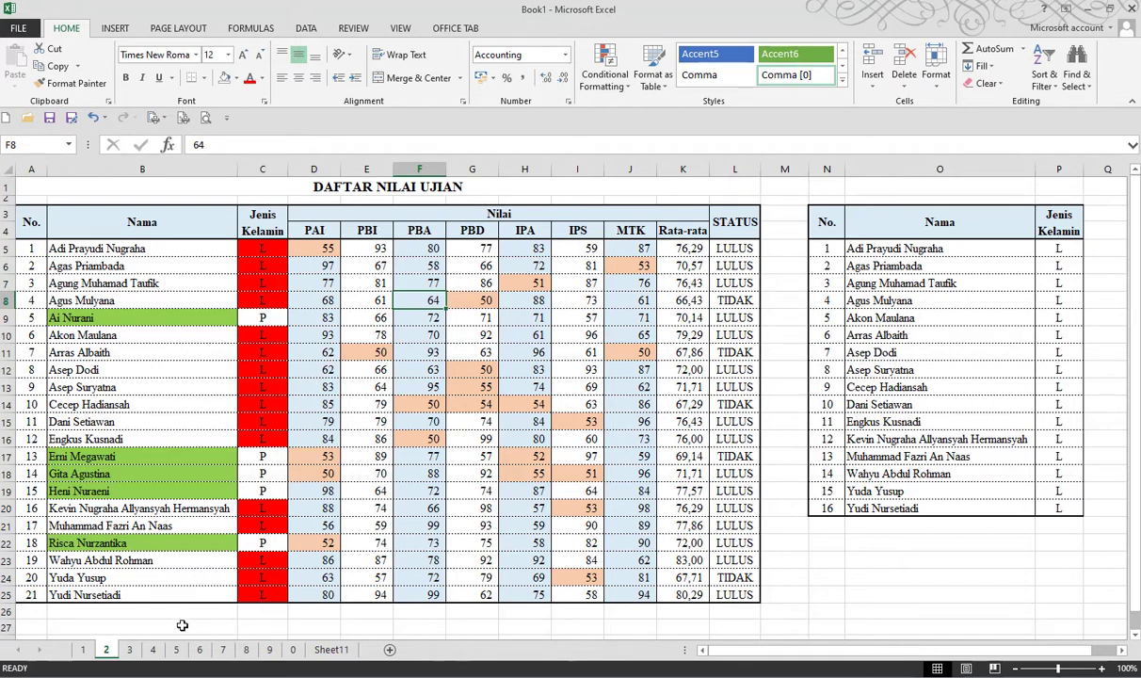
On sheet 6, select the scores D5:J13 and start a new formula-based rule
left_click(200, 652)
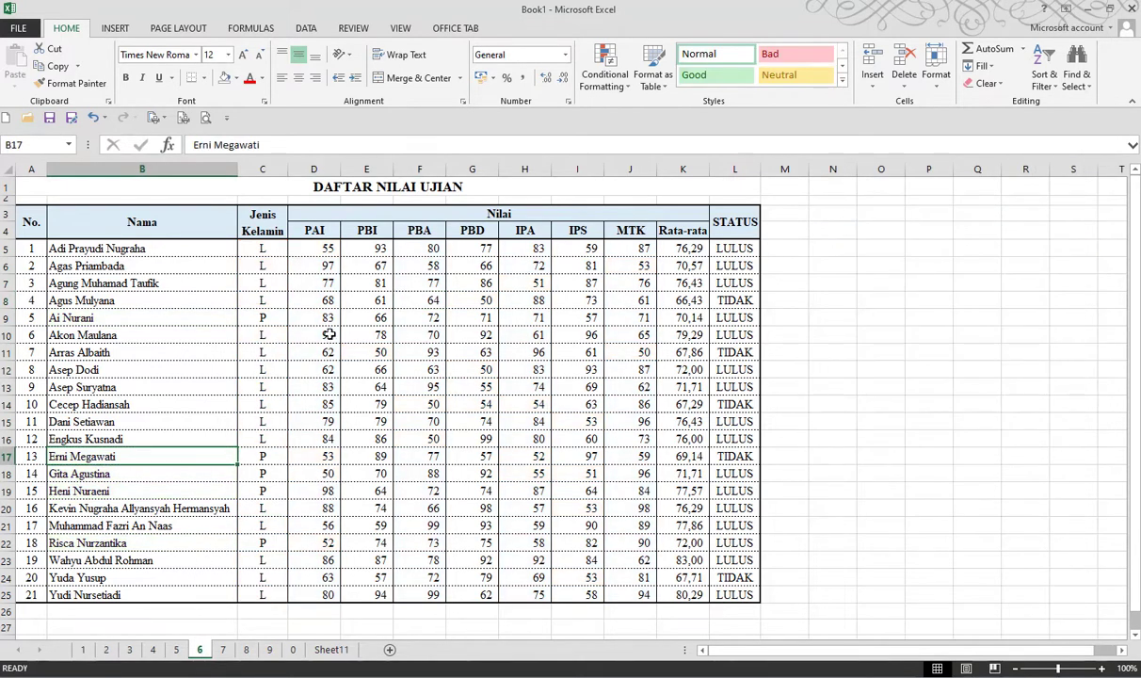
mouse_move(323, 252)
left_mouse_down()
mouse_move(617, 411)
mouse_move(614, 592)
left_mouse_up()
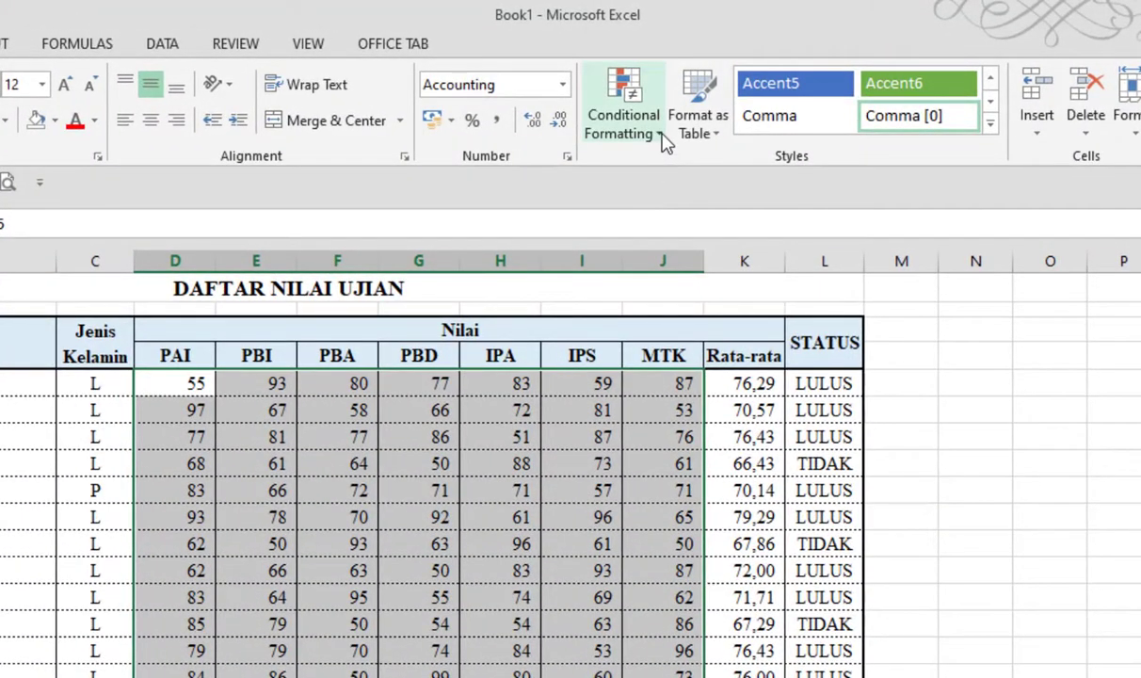
left_click(665, 141)
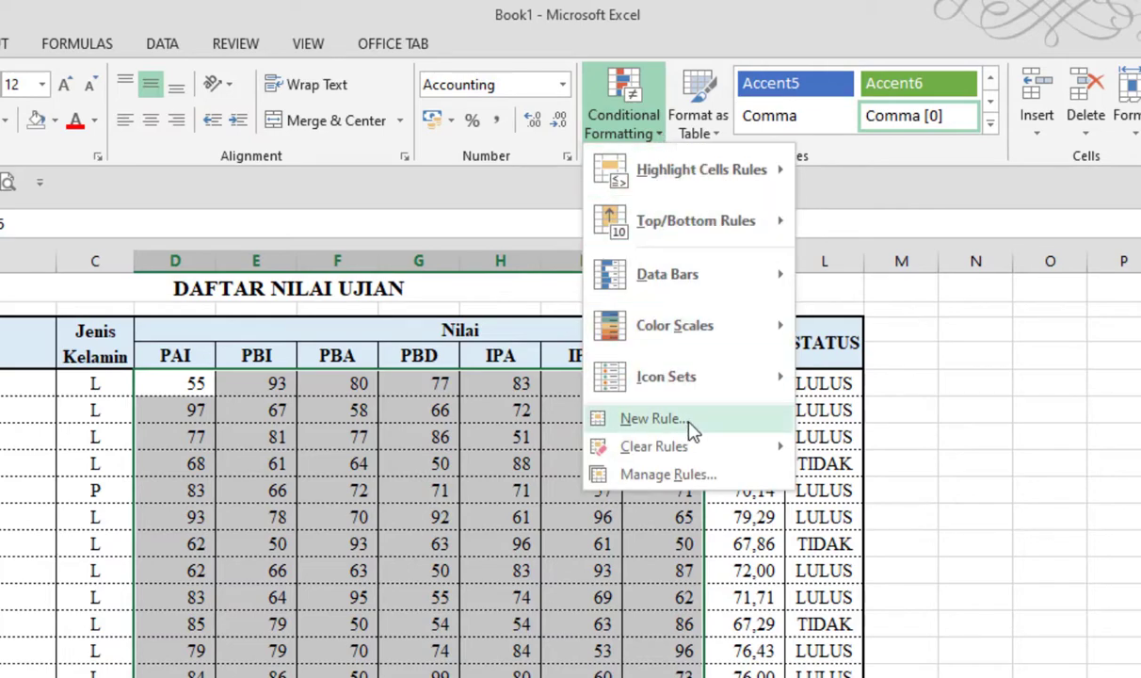
left_click(619, 429)
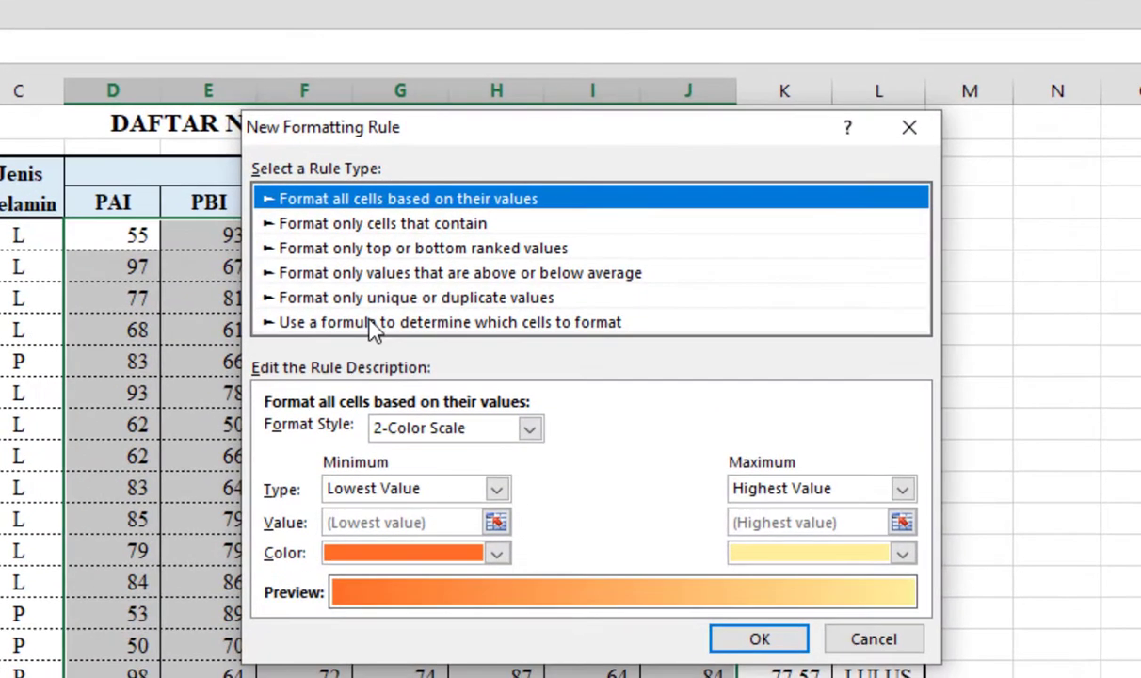
left_click(375, 323)
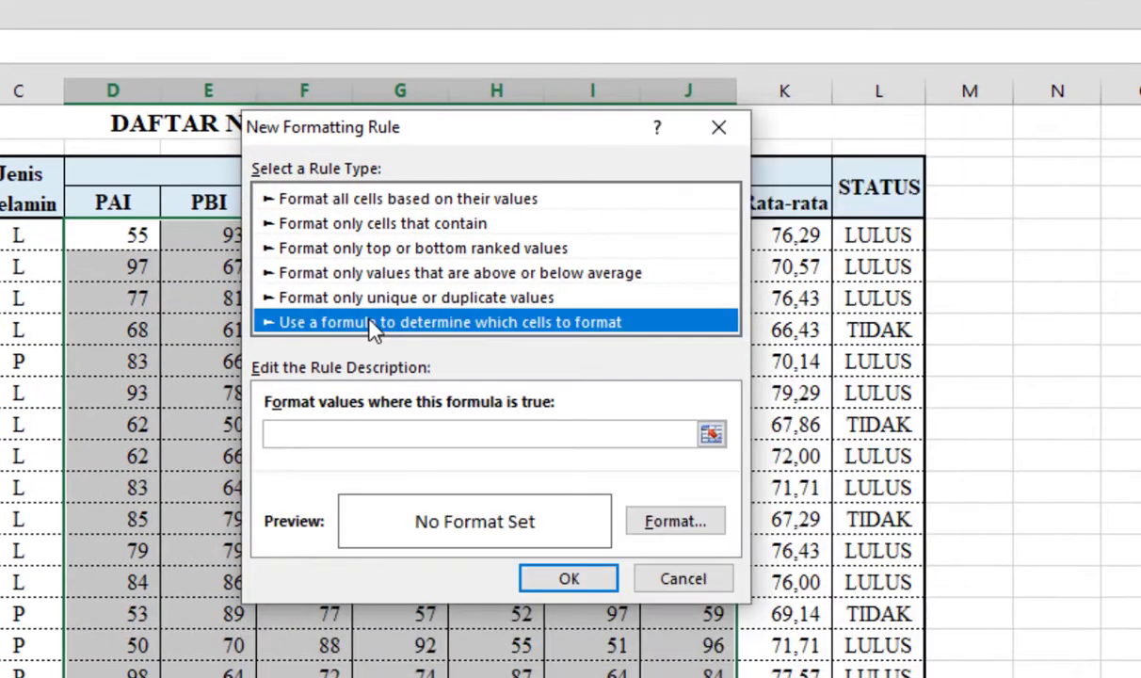
Enter =MOD(COLUMN();2)=0 with a red fill to colour alternate score columns
left_click(341, 438)
type("=")
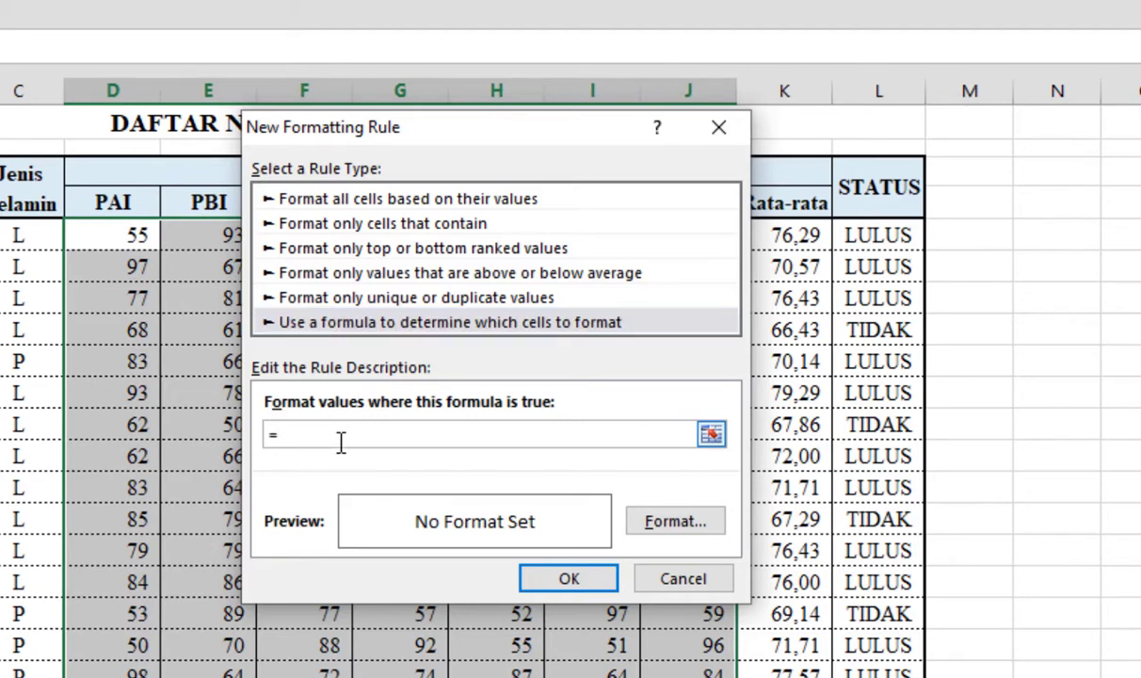
type("MOD(COL")
type("UMN();2)=0")
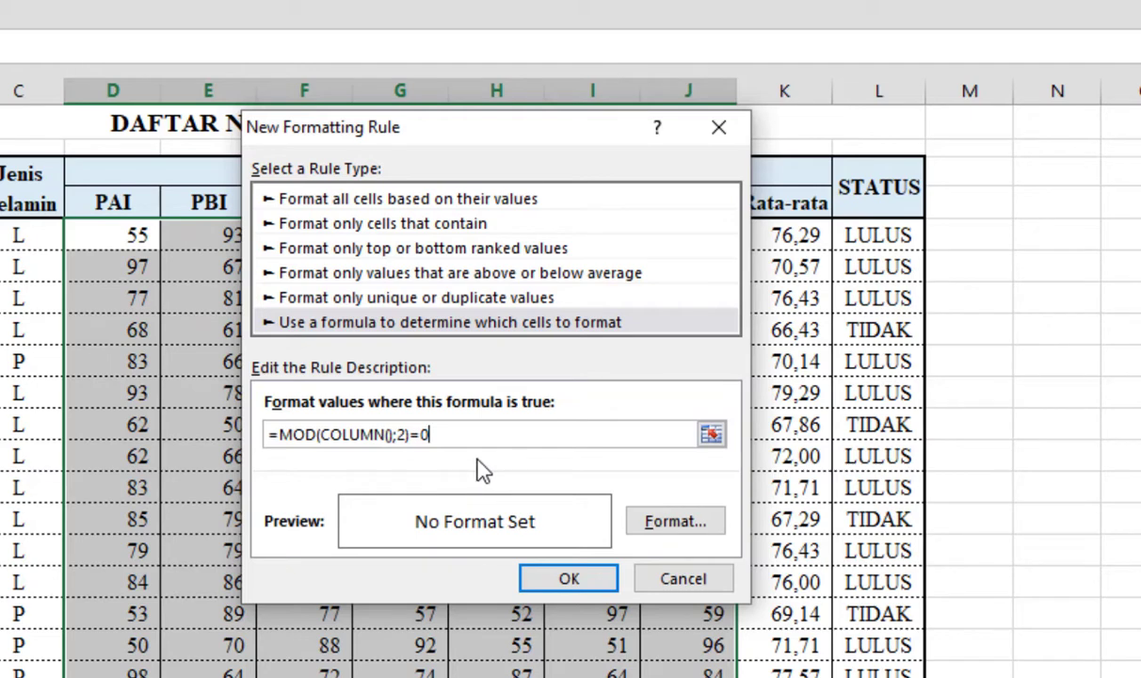
left_click(668, 527)
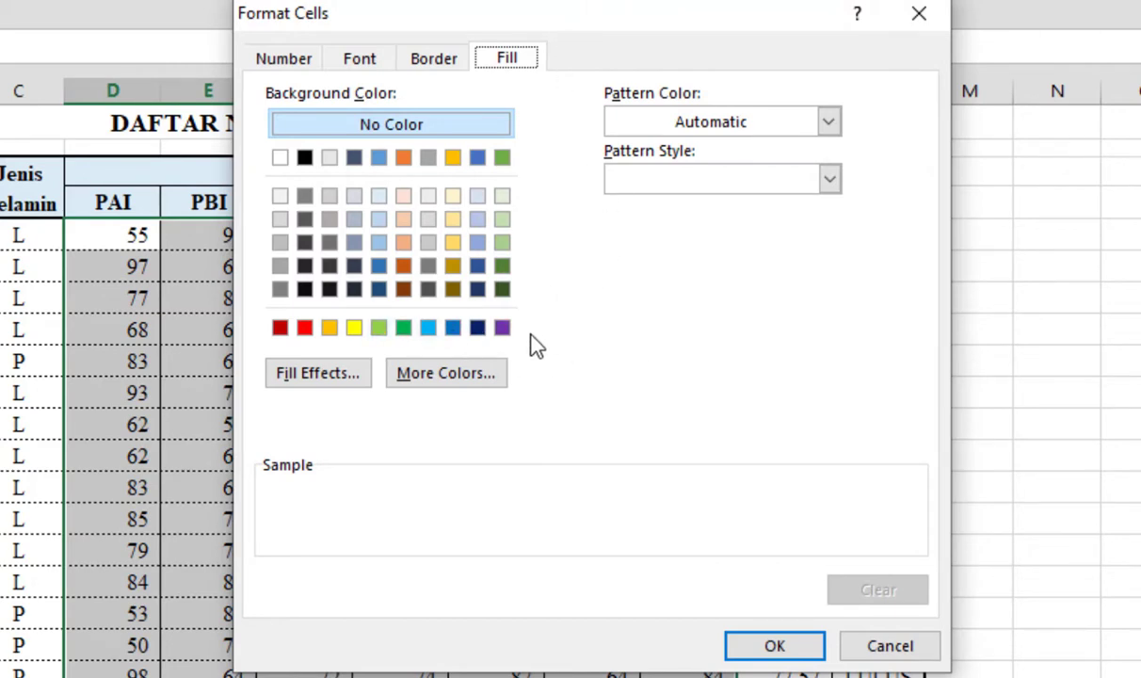
left_click(304, 328)
left_click(304, 328)
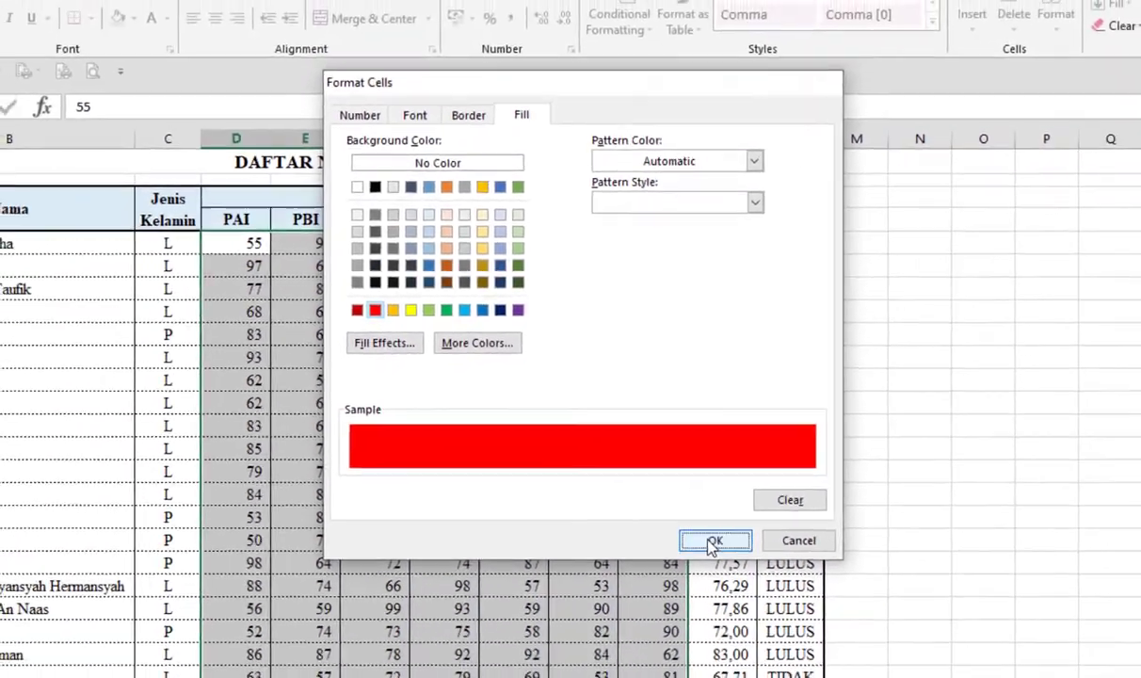
left_click(737, 588)
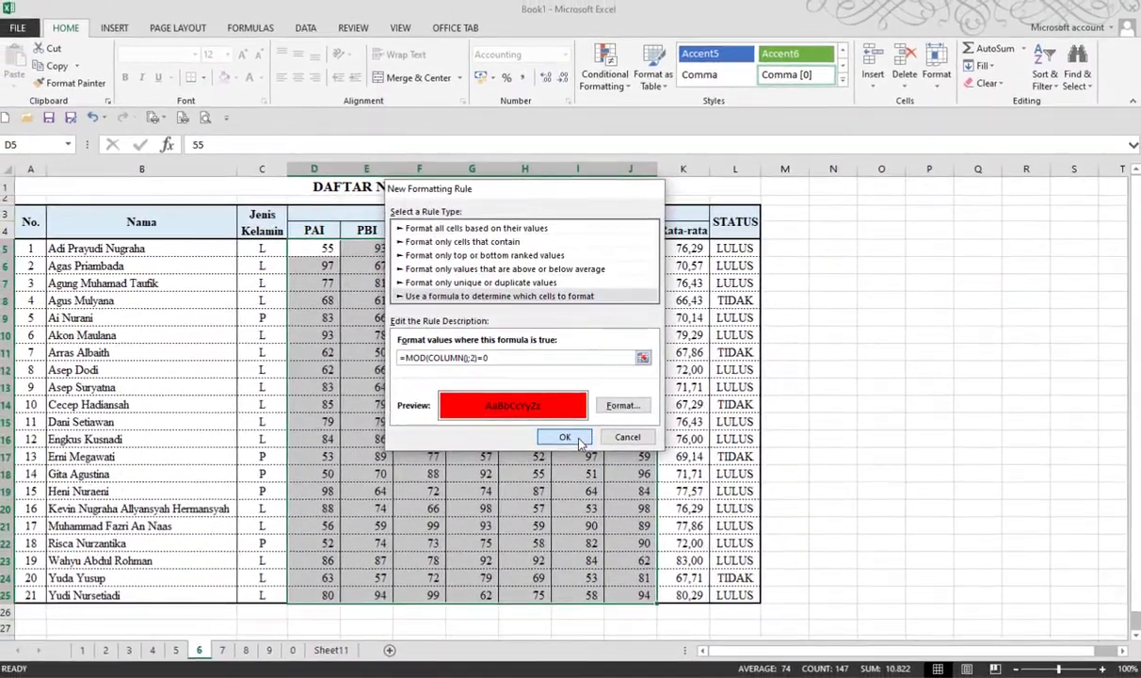
left_click(565, 437)
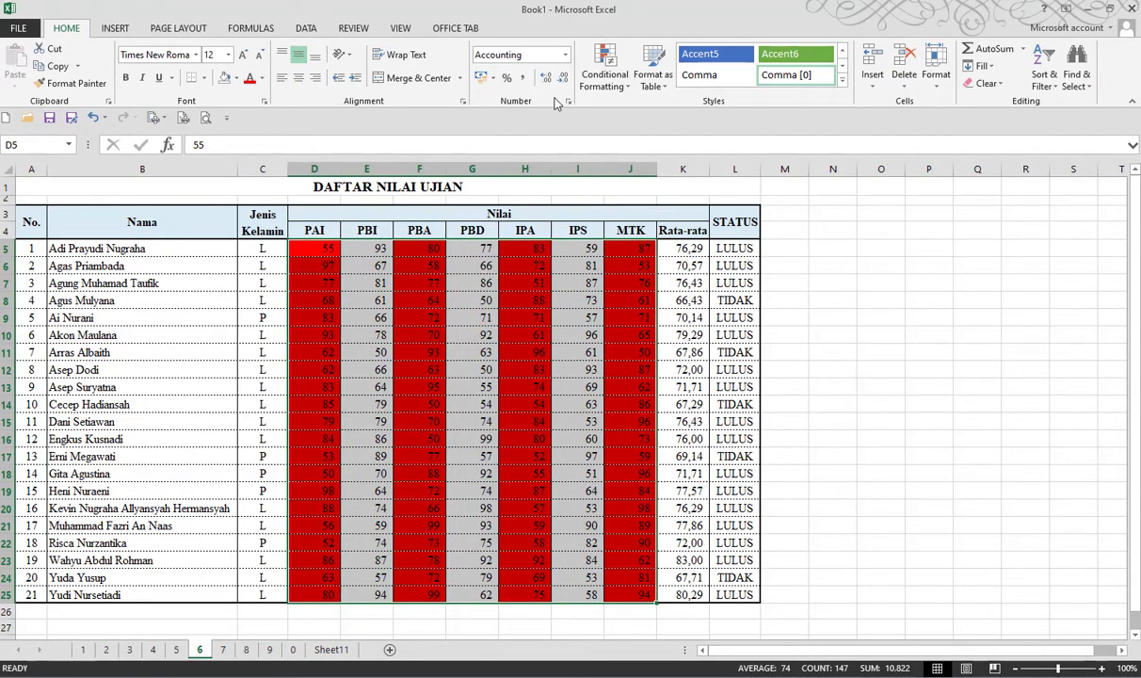
Edit the rule formula to =MOD(COLUMN();2)=1 and apply it
left_click(605, 74)
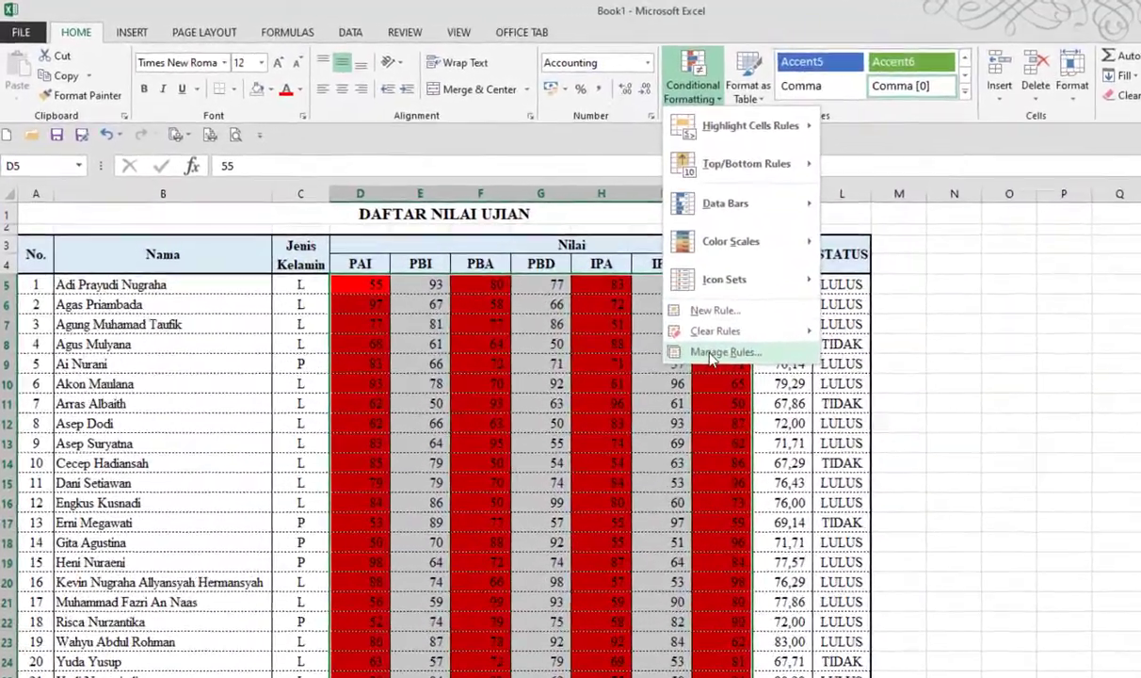
left_click(723, 352)
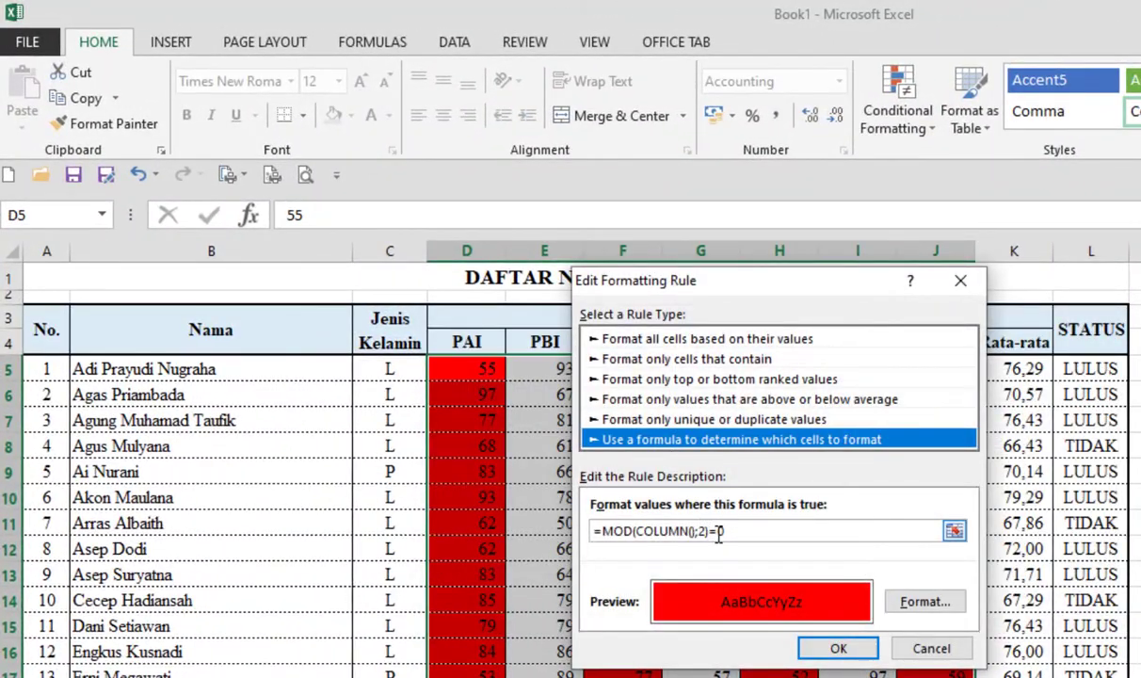
left_click(721, 531)
key("BackSpace")
type("1")
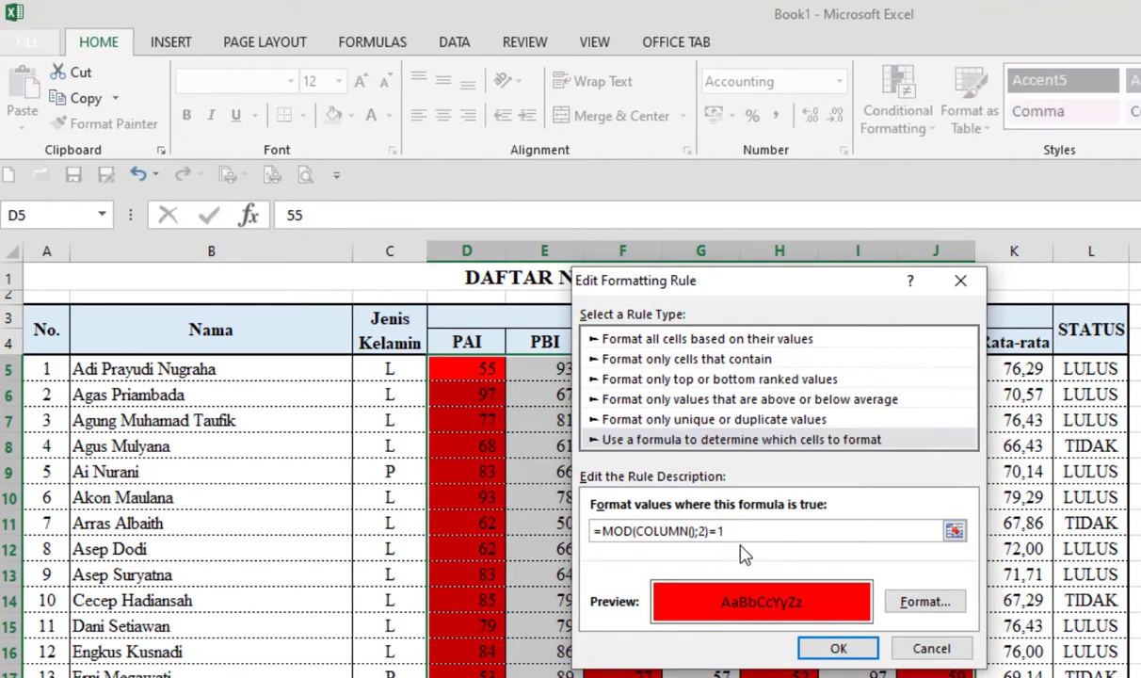
left_click(838, 647)
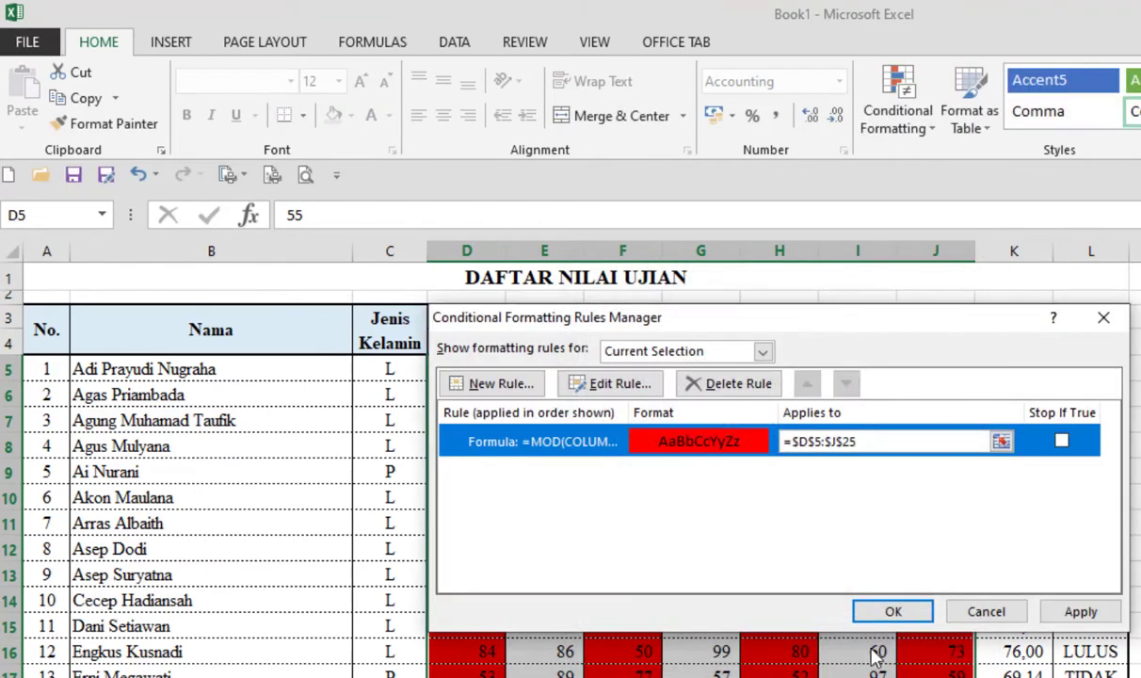
left_click(903, 612)
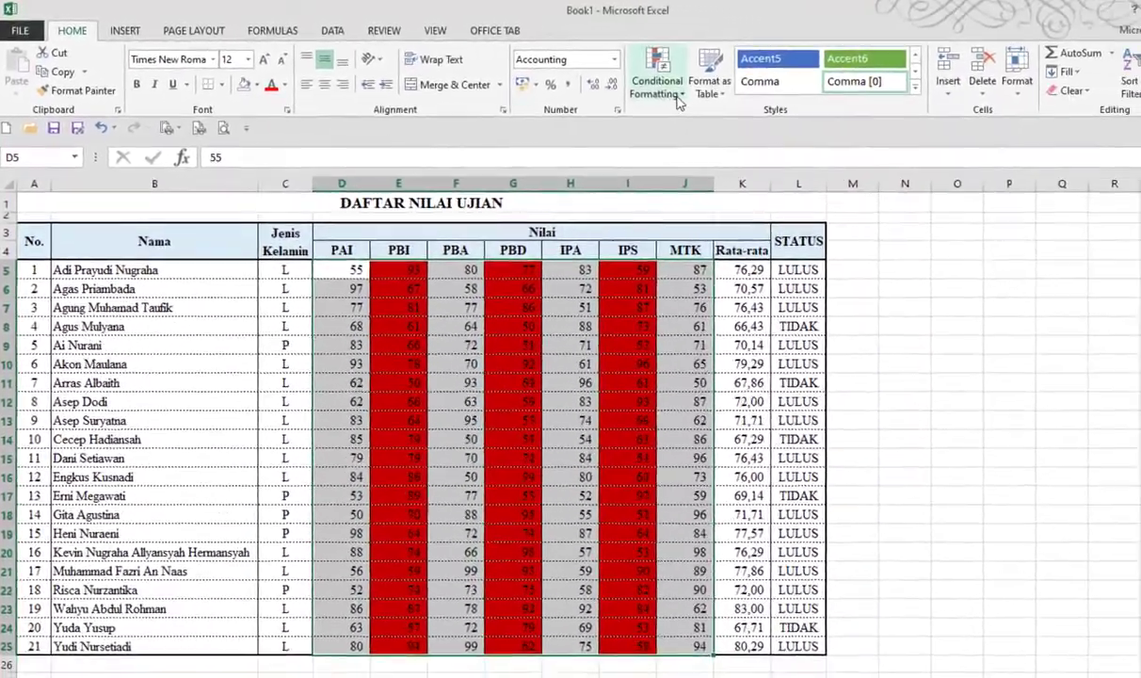
Change the MOD rule back to =MOD(COLUMN();2)=0 and apply it, keeping the rules list open
left_click(633, 87)
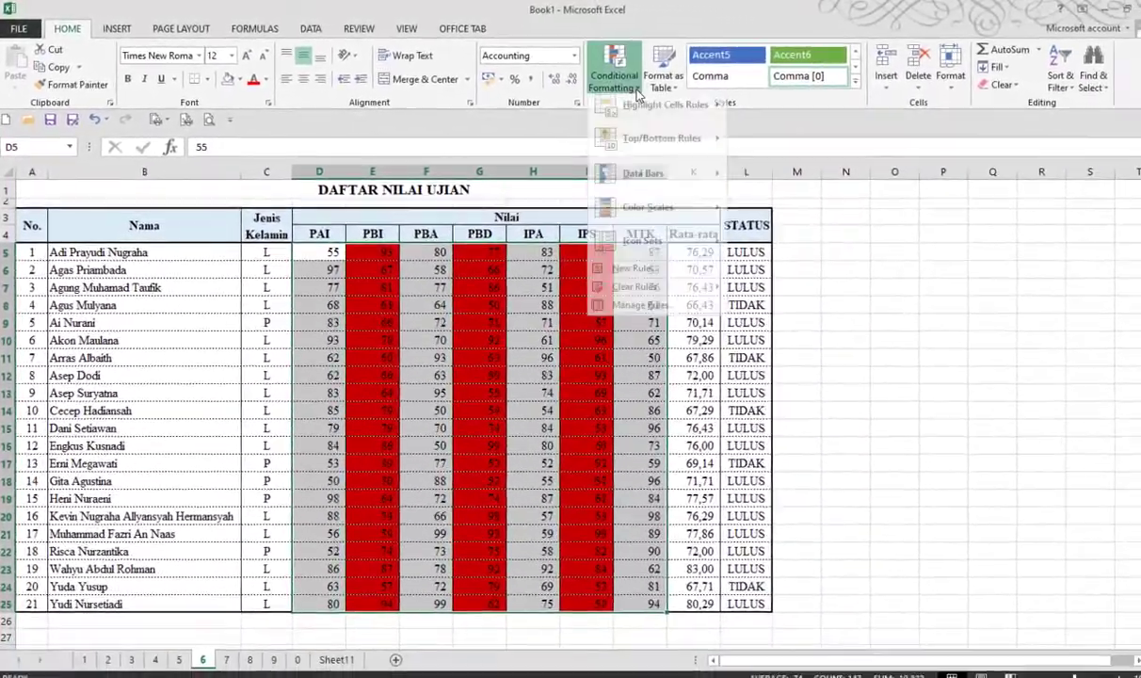
left_click(645, 305)
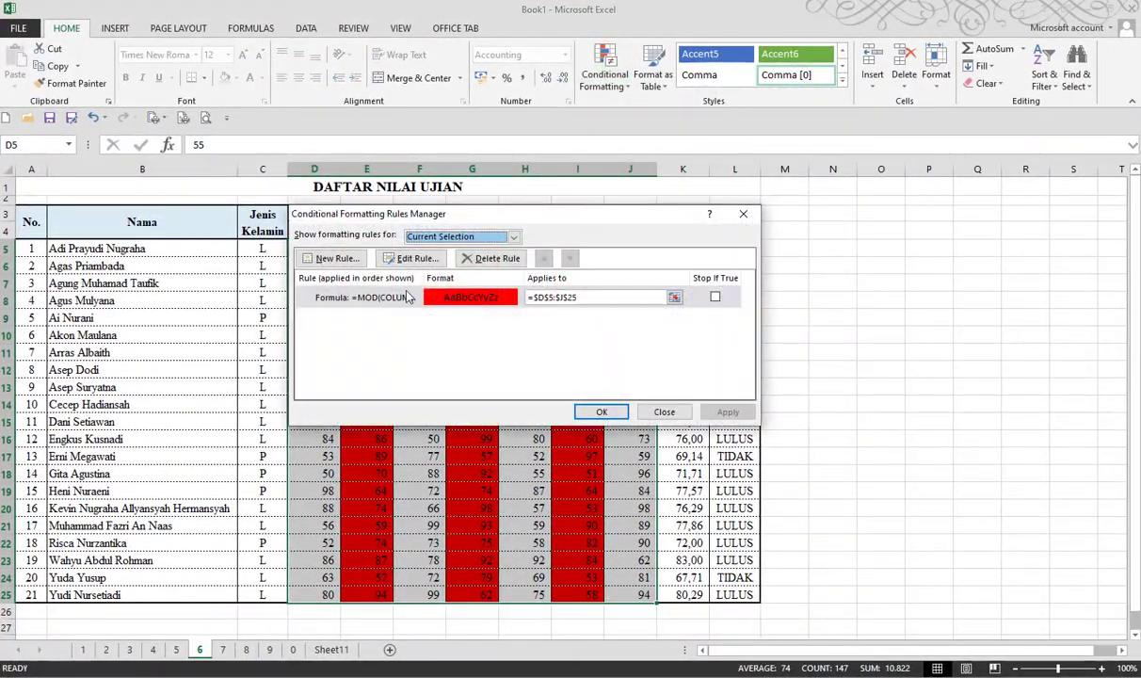
left_click(406, 297)
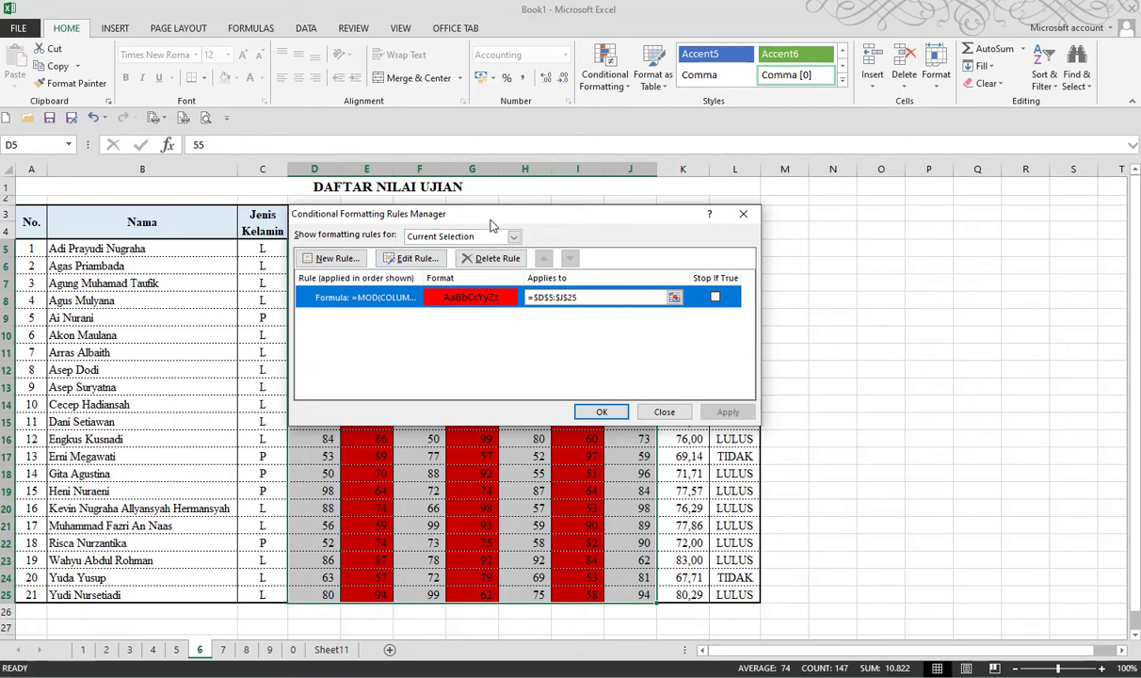
left_click_drag(489, 224, 849, 210)
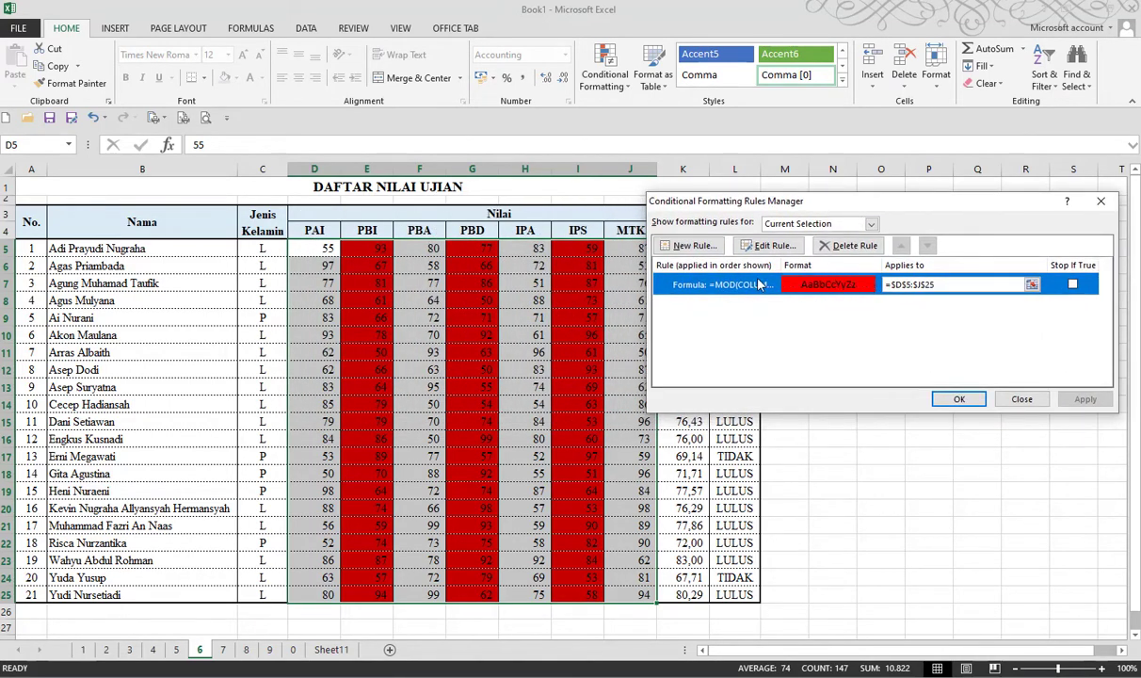
left_click(769, 245)
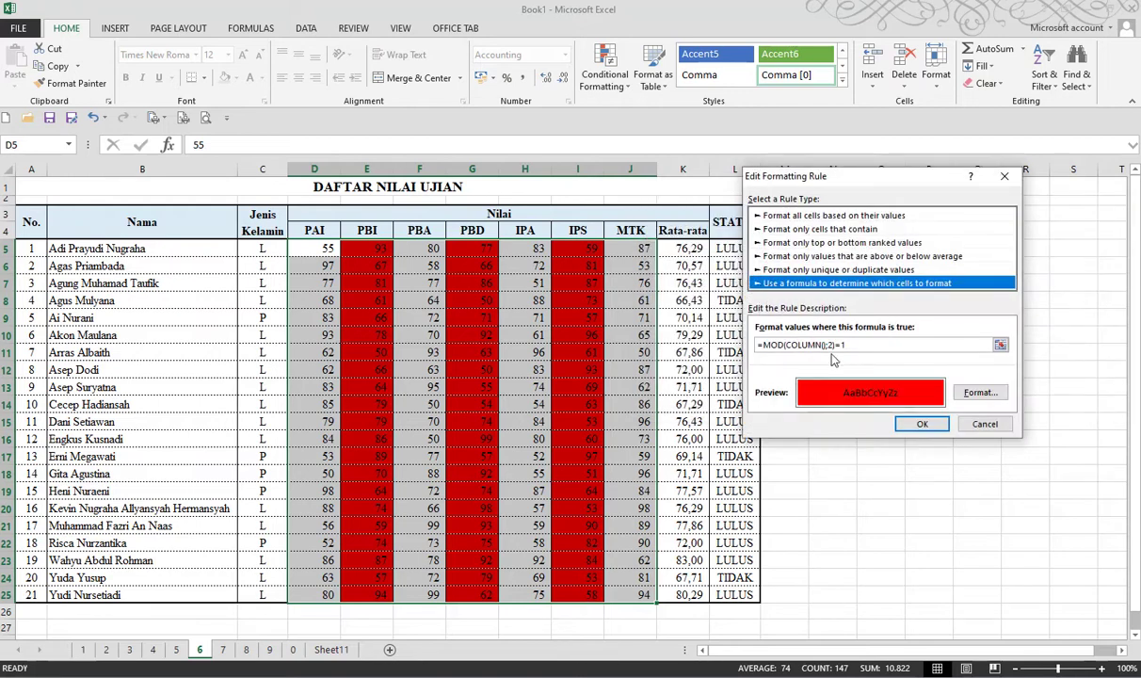
left_click(797, 345)
key("BackSpace")
type("0")
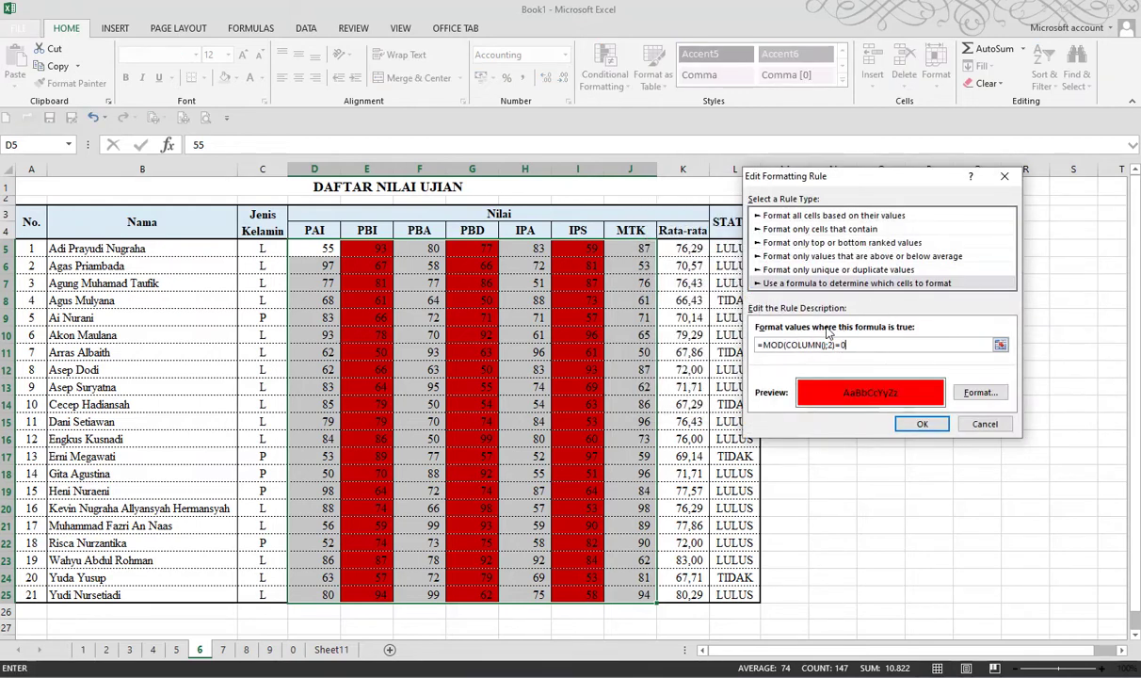
left_click(922, 423)
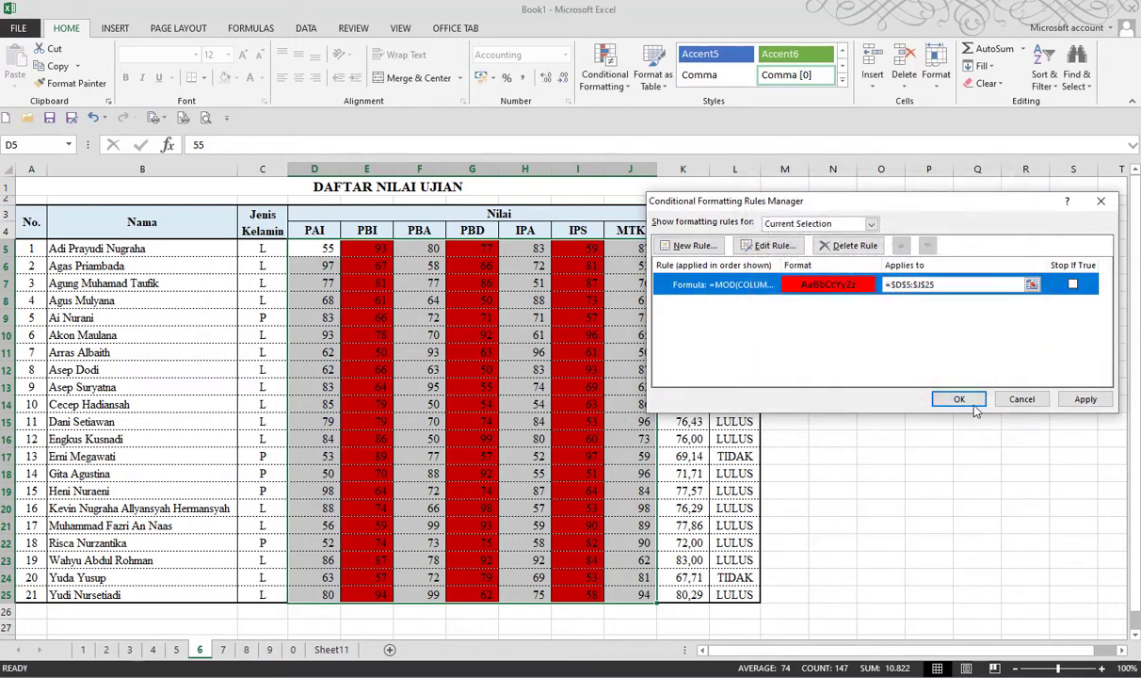
left_click(1074, 400)
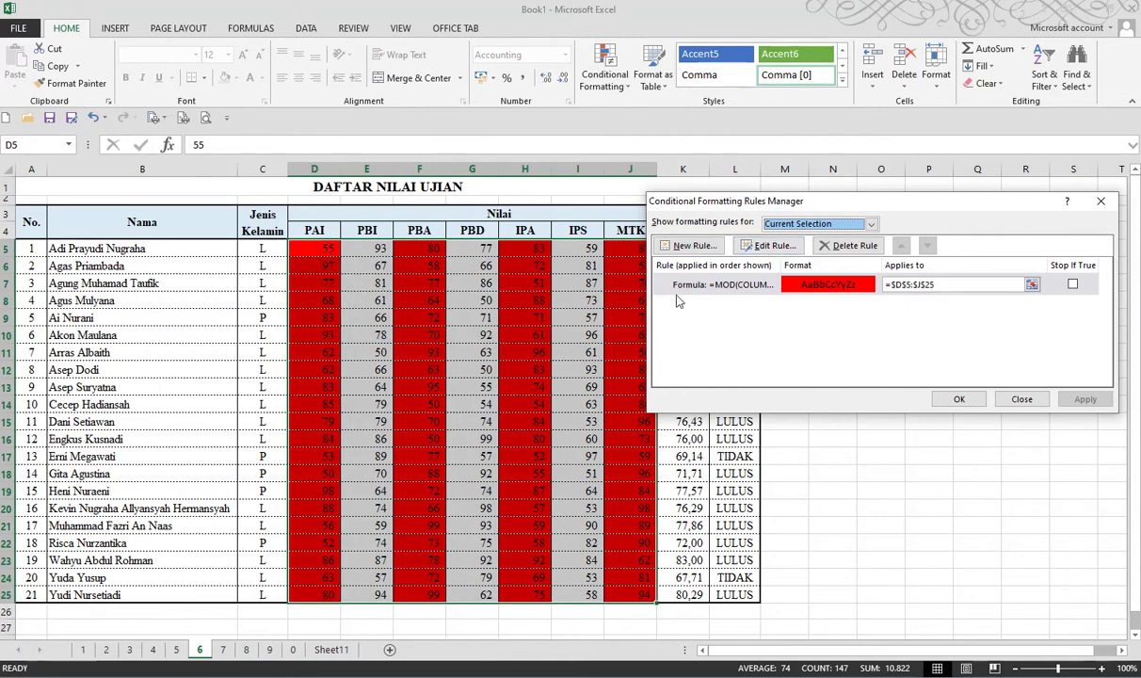
Try the rule with the formula =MOD(COLUMN();2)=1
left_click(766, 246)
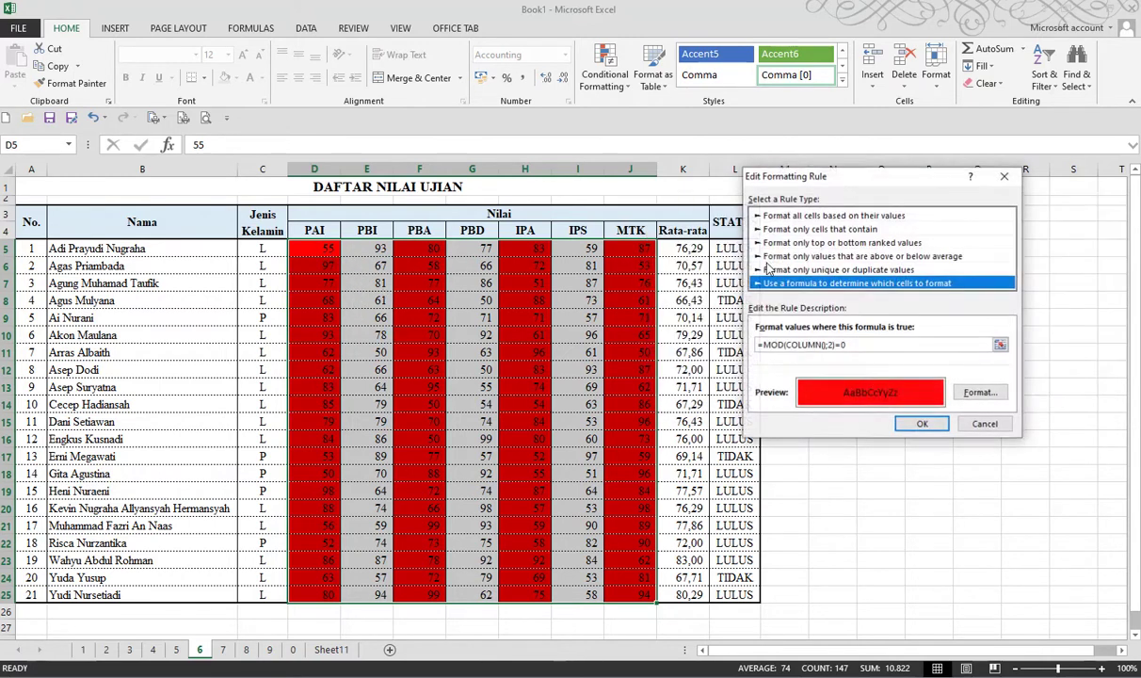
left_click(846, 346)
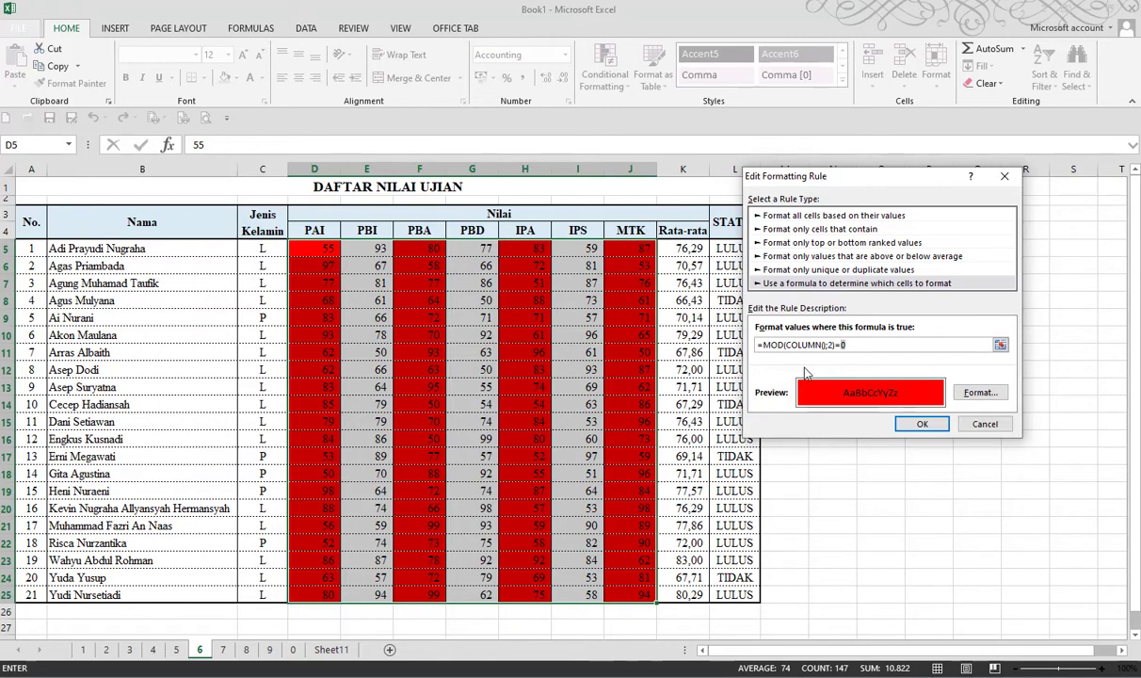
key("BackSpace")
type("1")
left_click(922, 424)
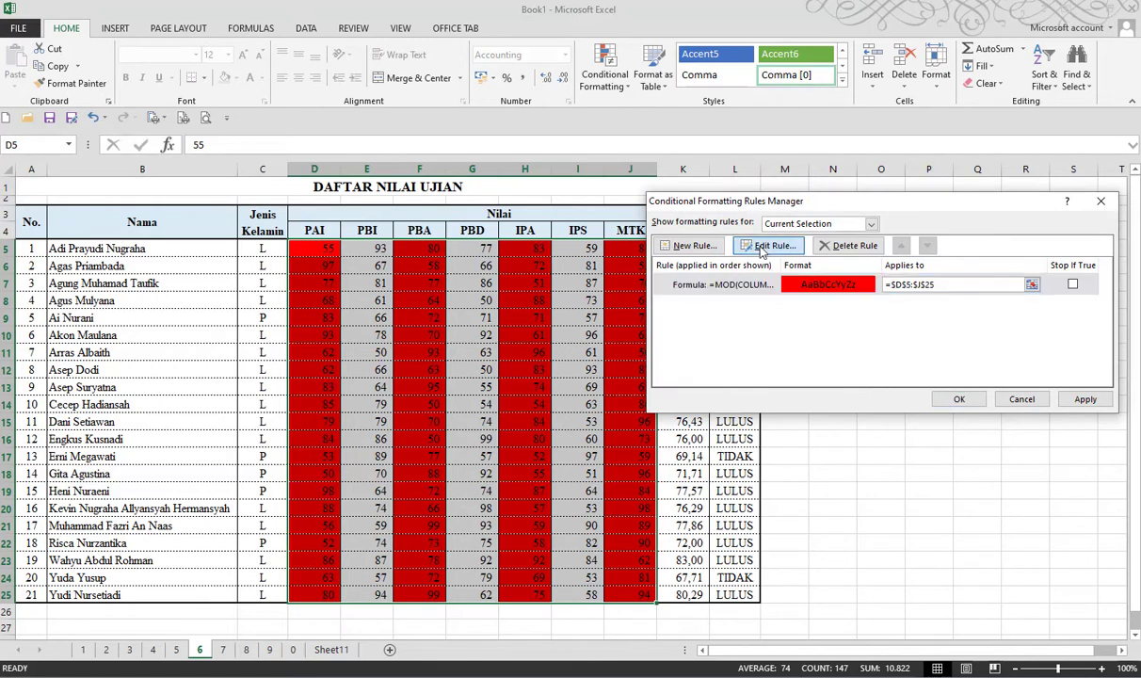
Restore the formula to =MOD(COLUMN();2)=0, apply it and close the rules list
left_click(769, 245)
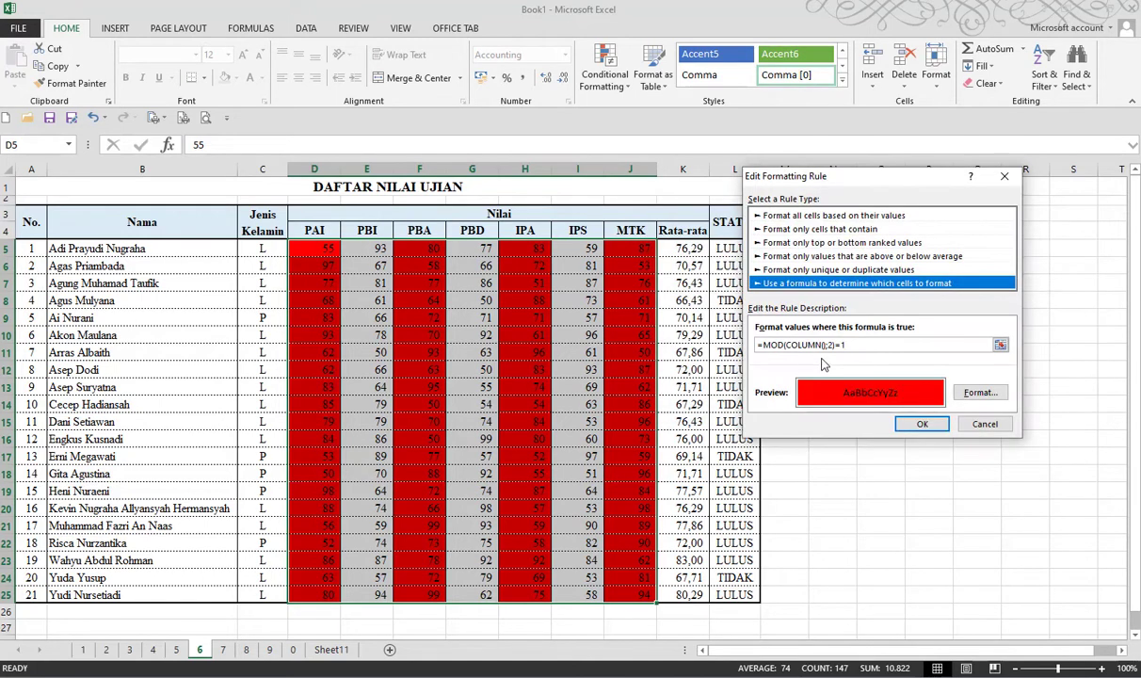
left_click(843, 346)
key("BackSpace")
type("0")
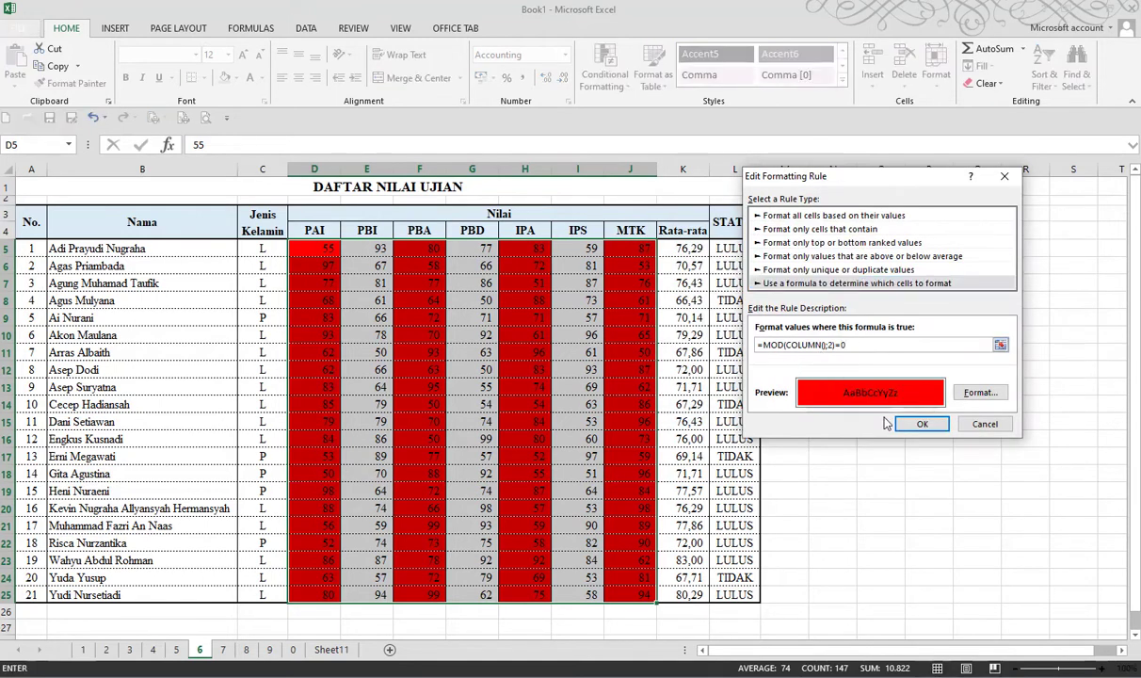
left_click(922, 423)
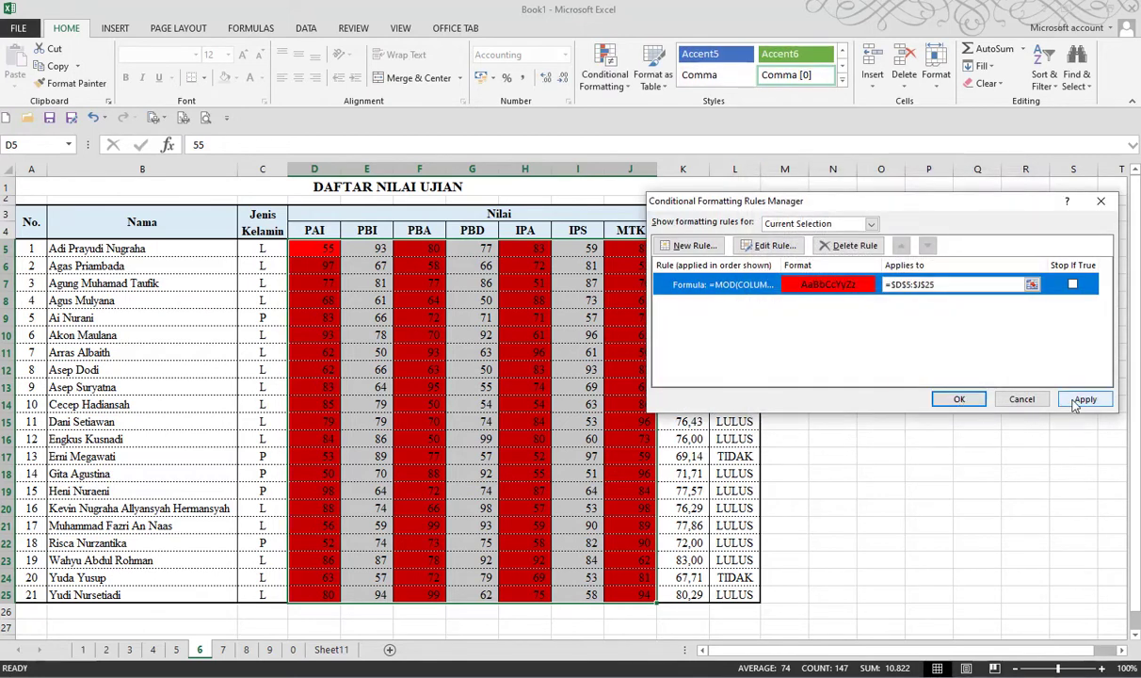
left_click(1076, 403)
left_click(949, 398)
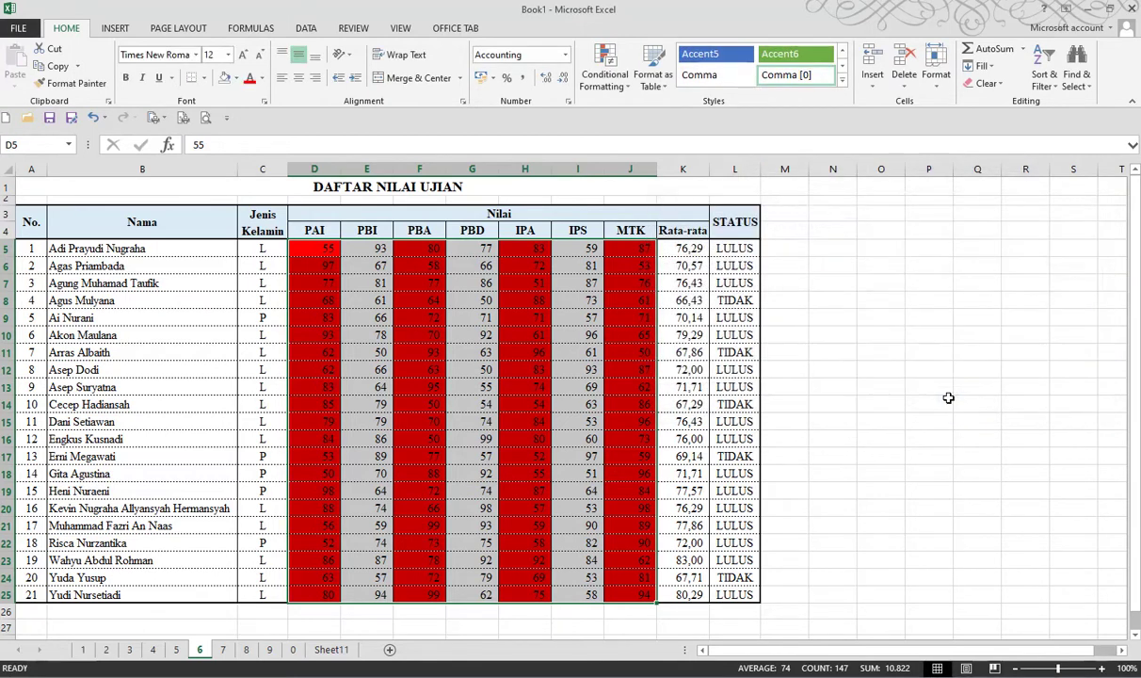
Select the whole score table A5:L25
left_click(351, 281)
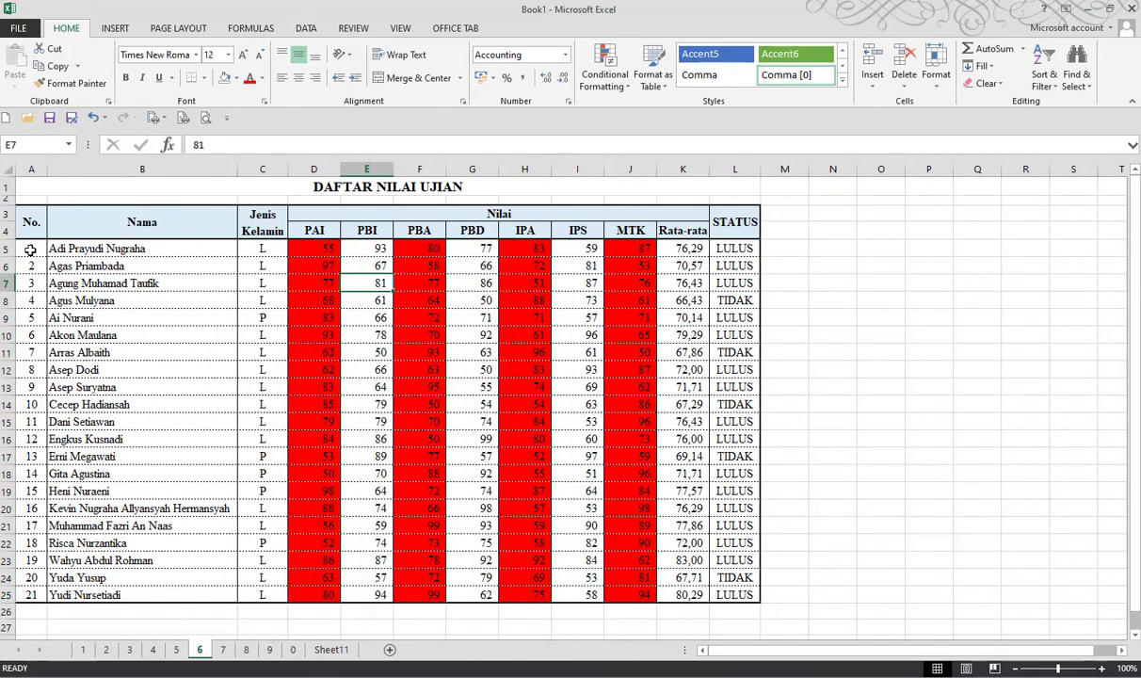
left_click_drag(30, 250, 721, 557)
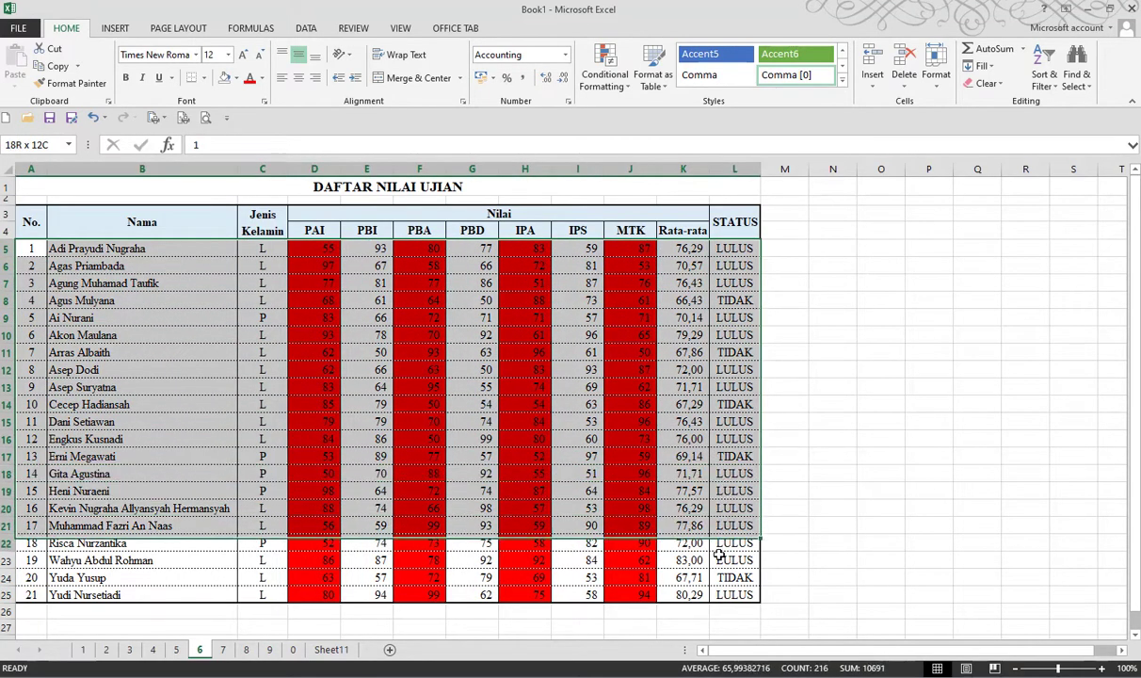
left_click_drag(721, 557, 721, 592)
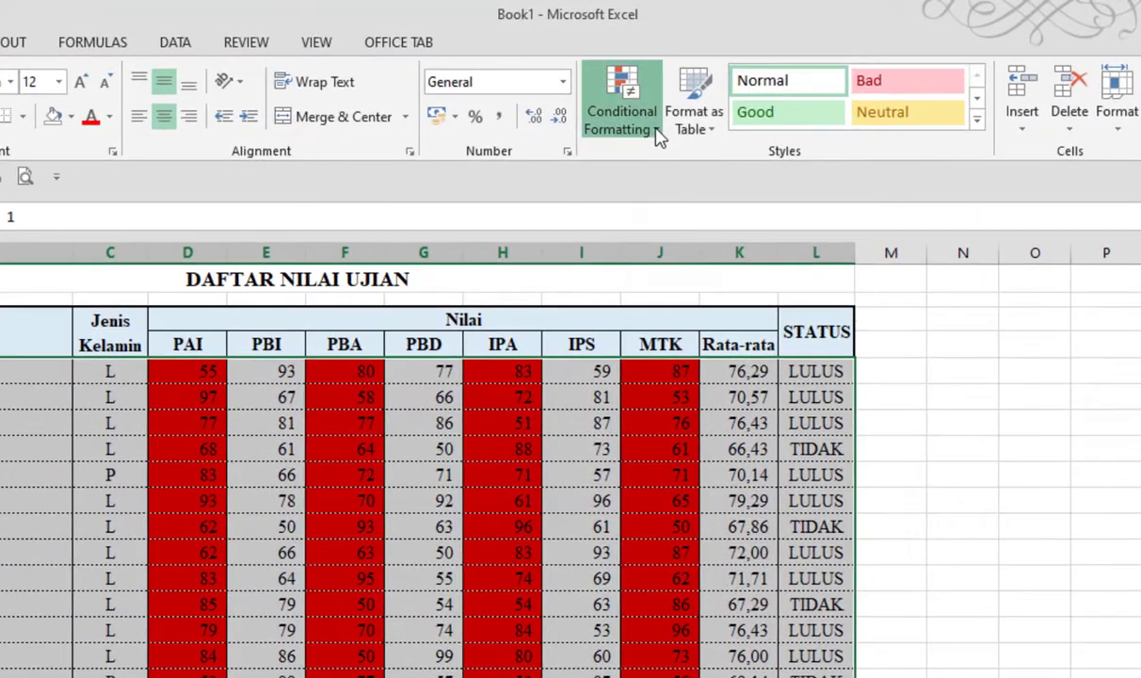
Create a formula rule =MOD(ROW();2)=0 with a purple fill
left_click(617, 103)
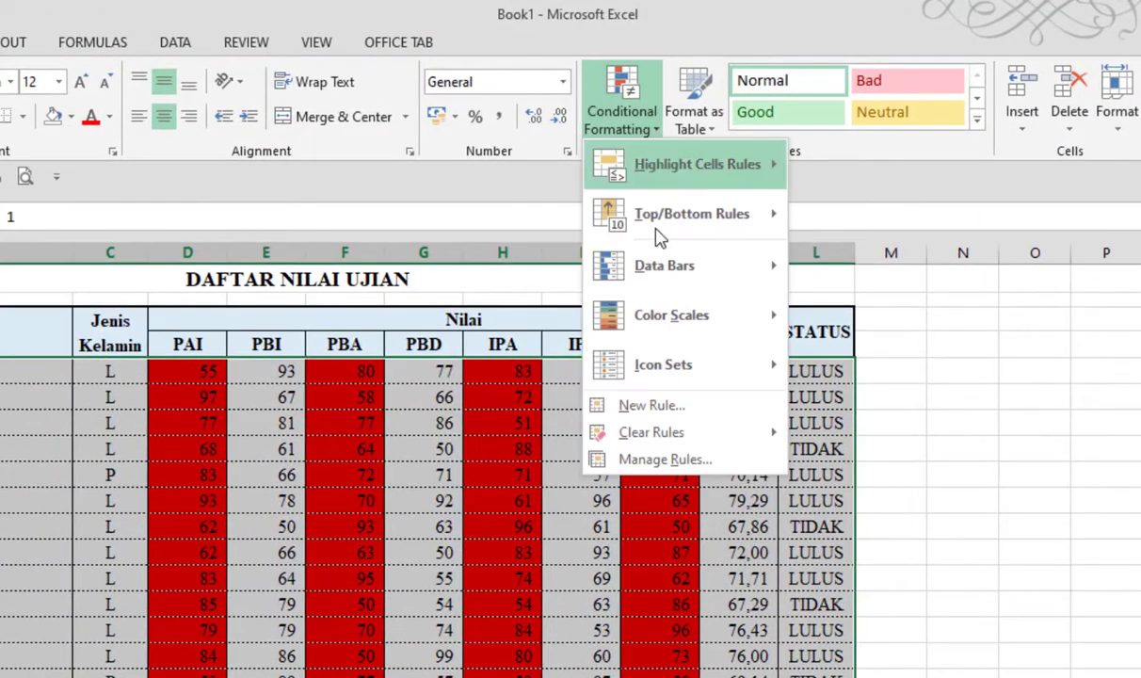
left_click(662, 413)
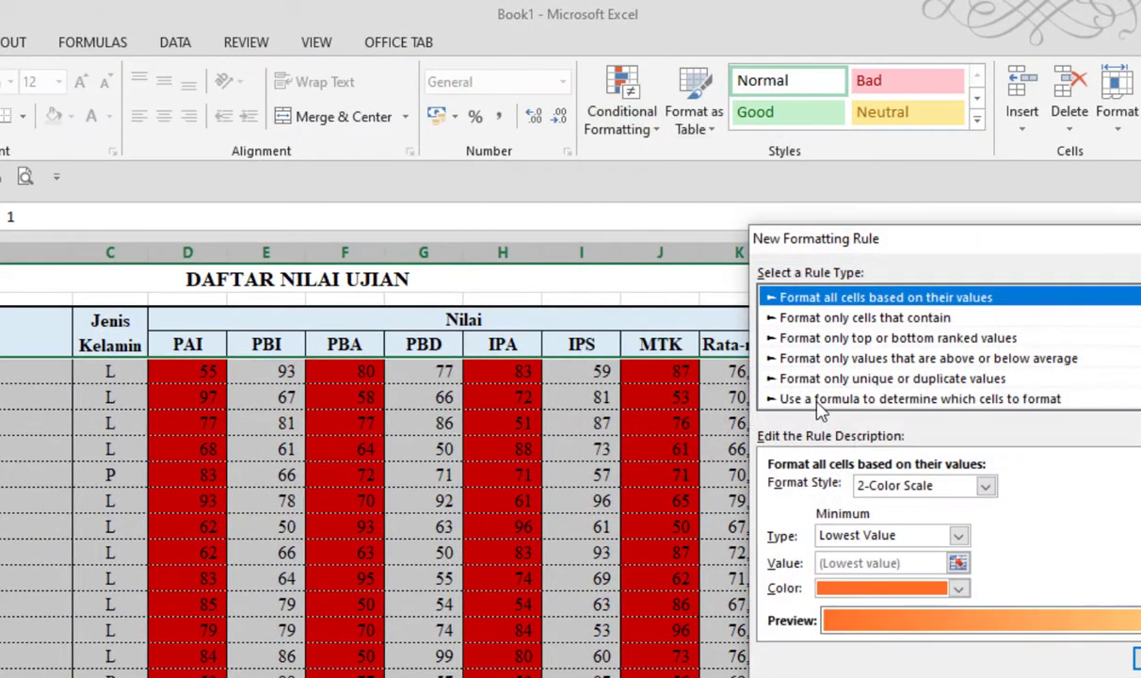
left_click(820, 405)
type("=MOD(ROW();2)=0")
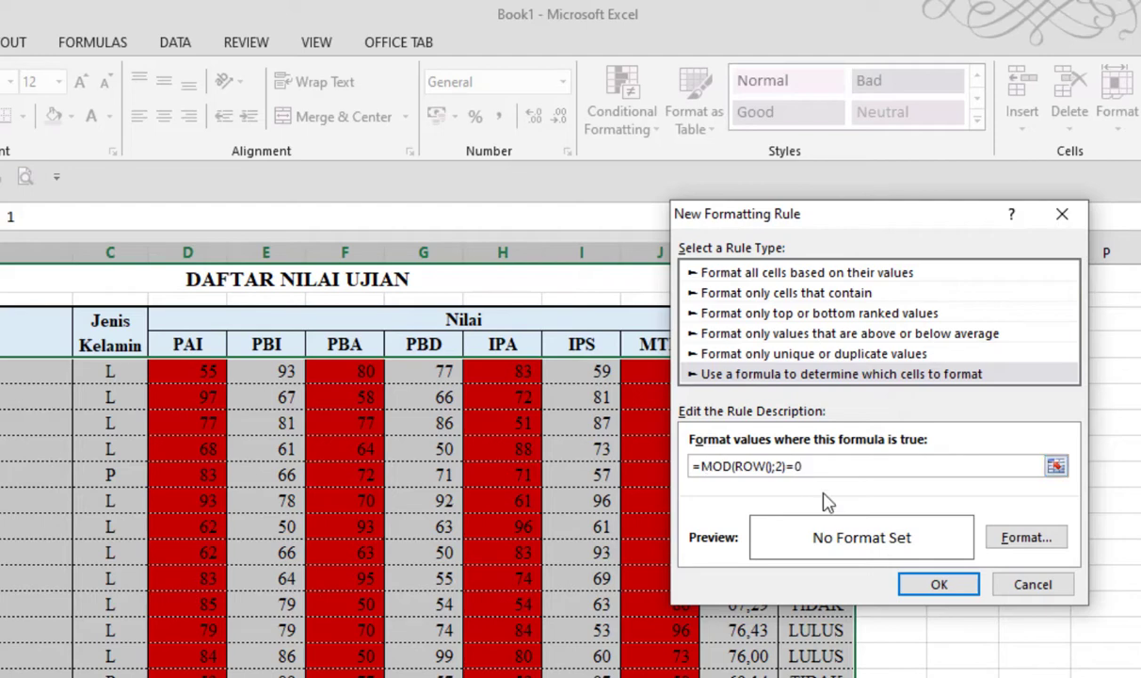
left_click(1005, 544)
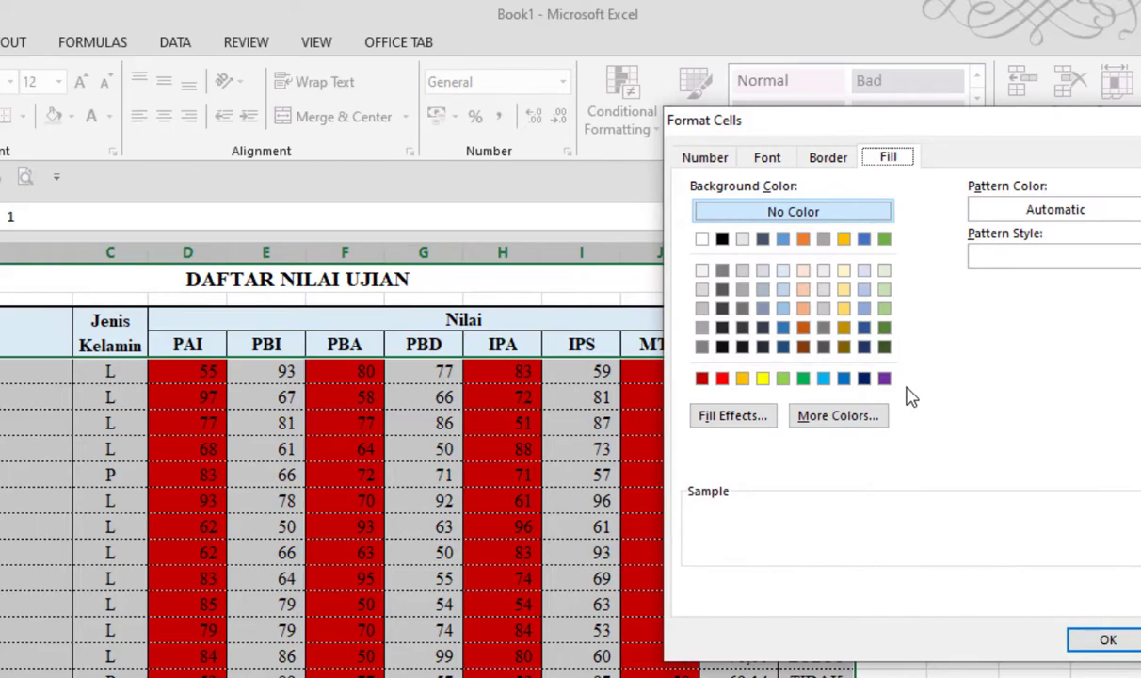
left_click(884, 378)
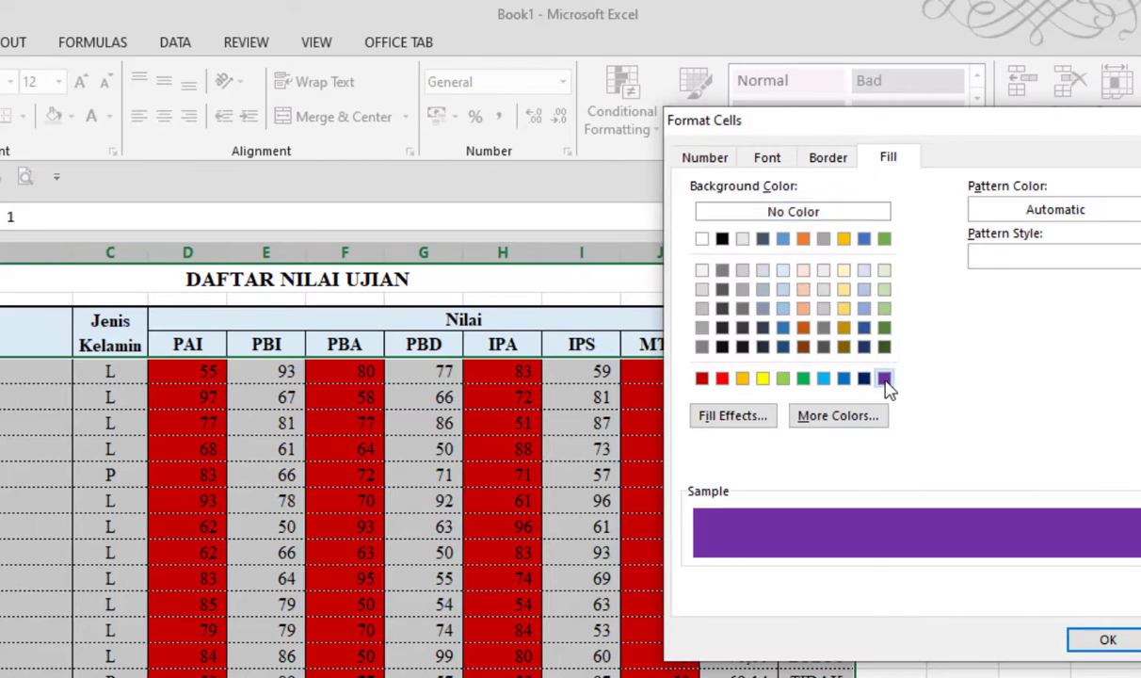
left_click(1111, 636)
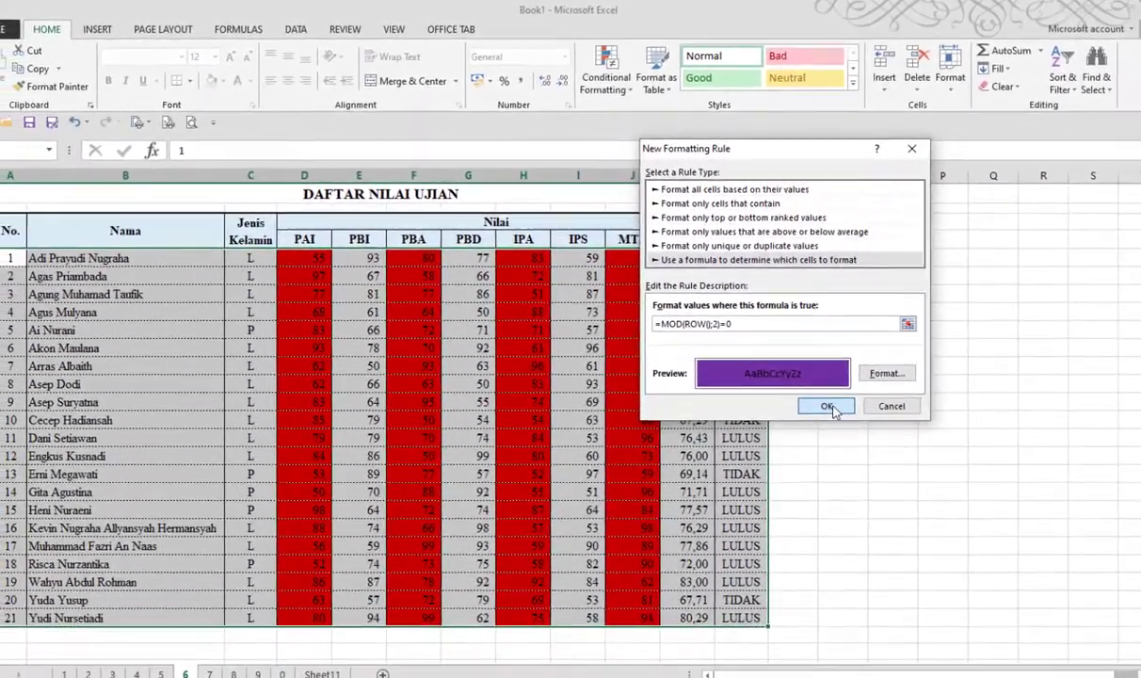
left_click(829, 407)
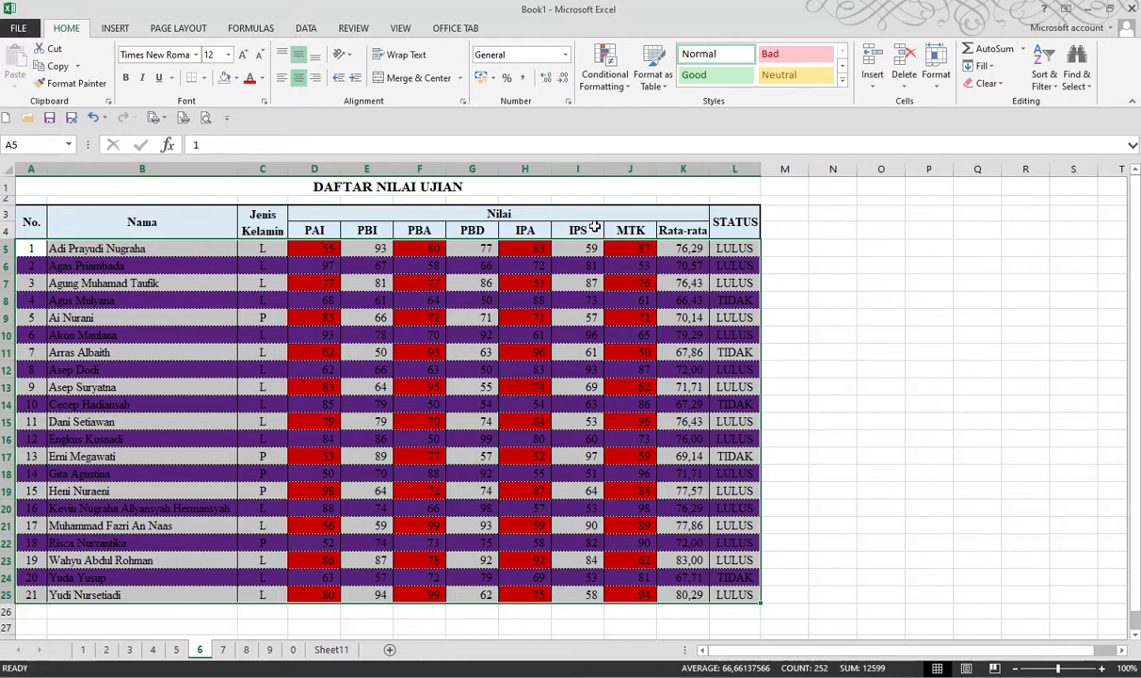
left_click(604, 78)
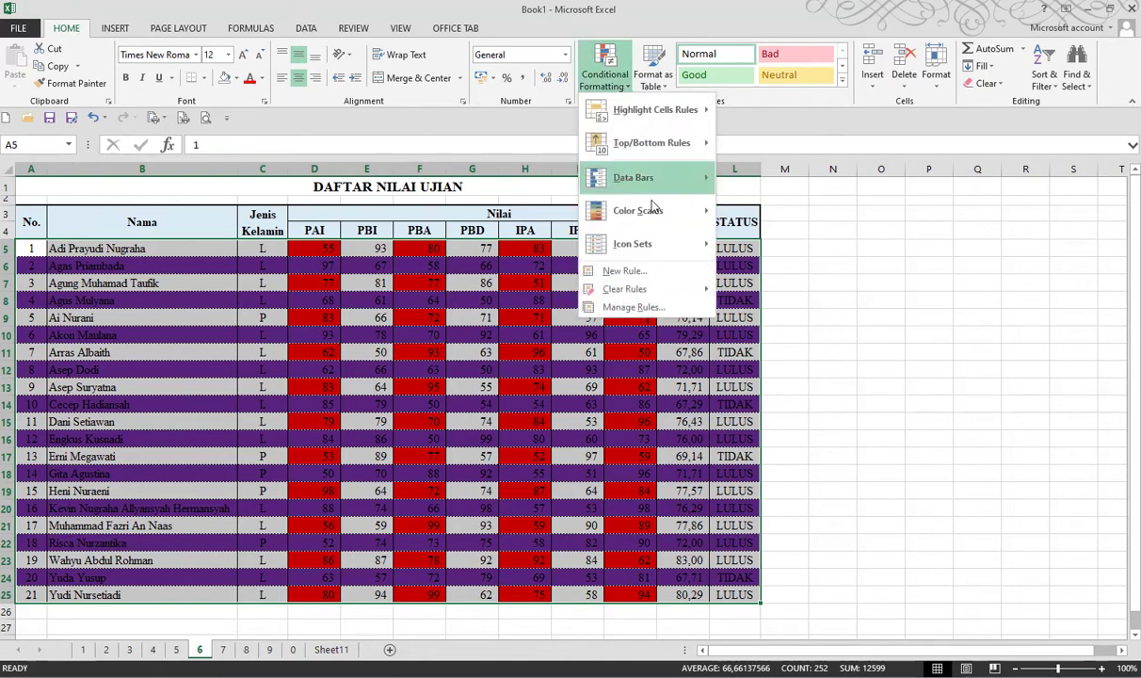
left_click(622, 303)
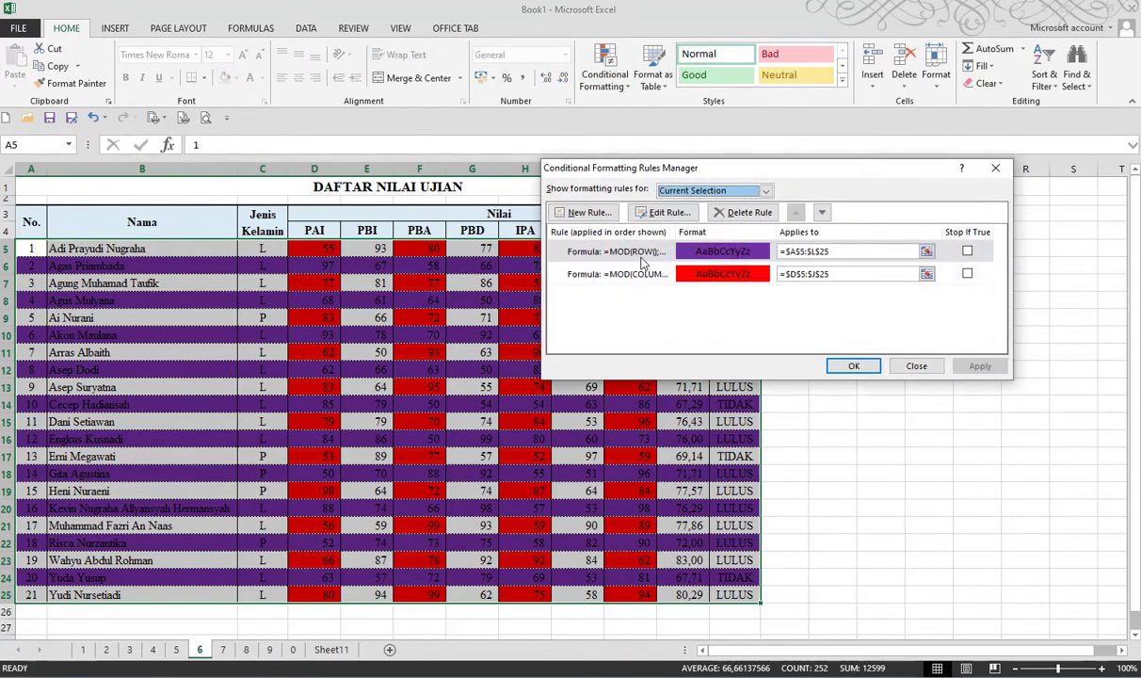
left_click(643, 254)
left_click(662, 212)
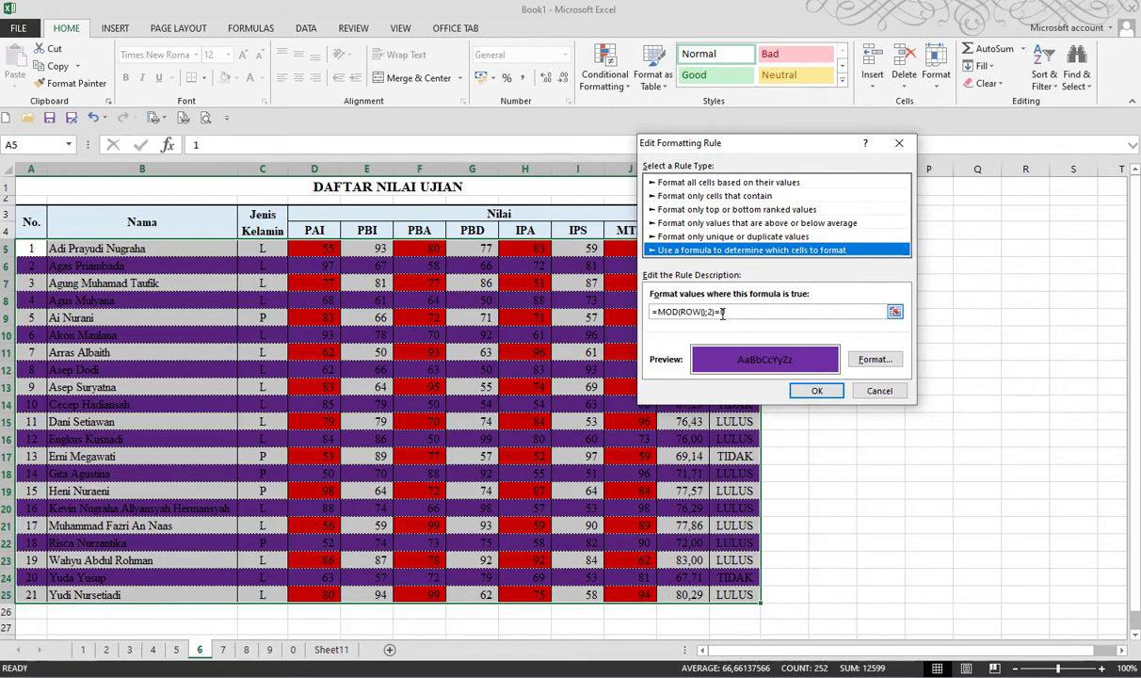
left_click(723, 312)
key("BackSpace")
type("1")
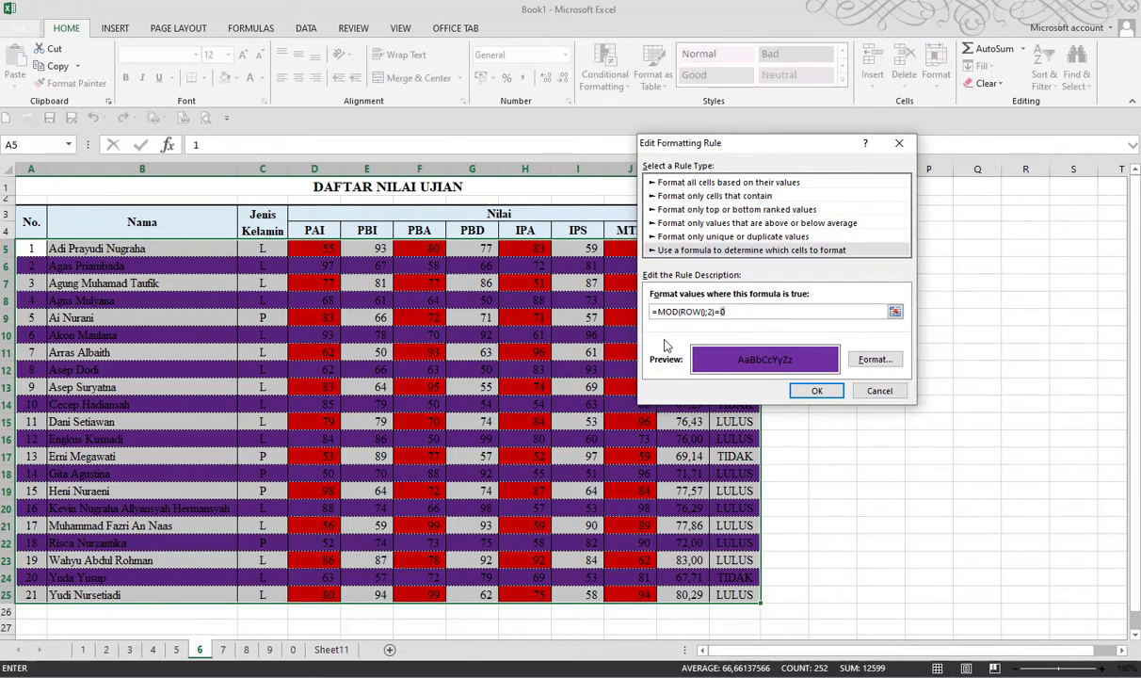
left_click(816, 390)
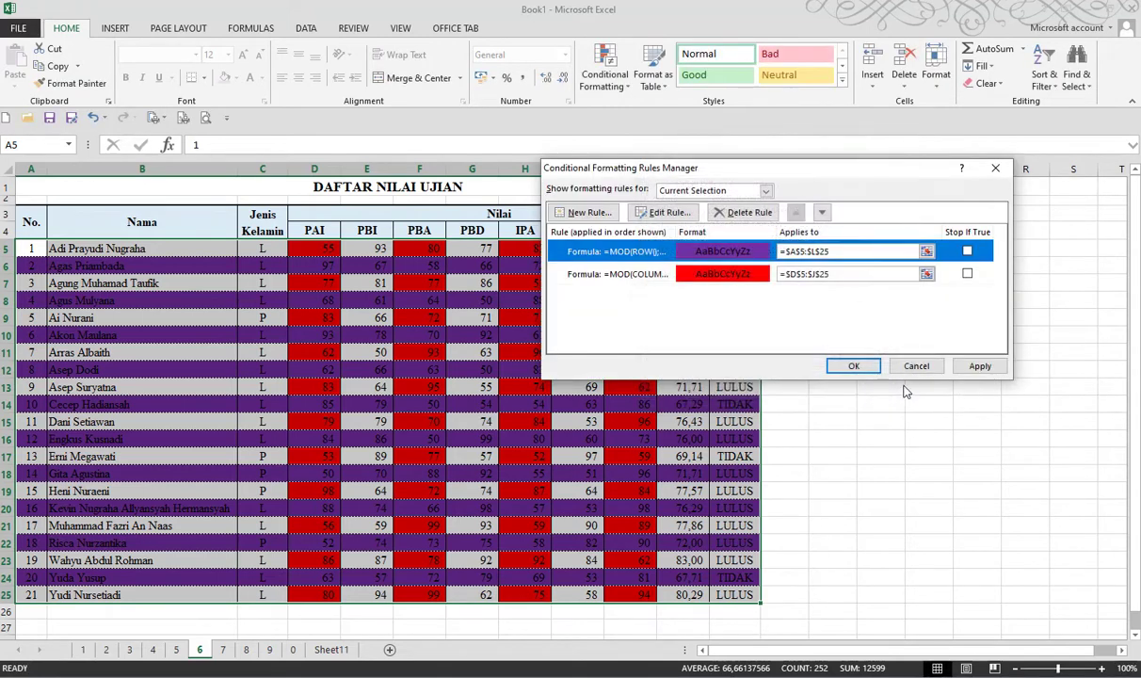
left_click(980, 366)
left_click(979, 366)
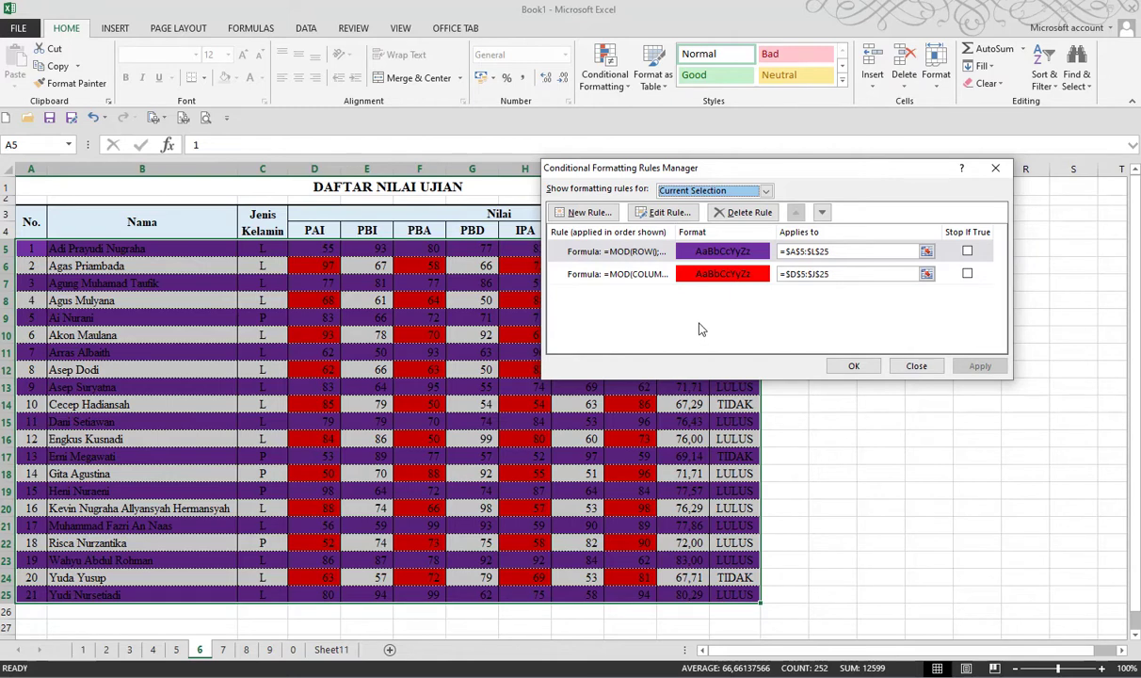
left_click(645, 252)
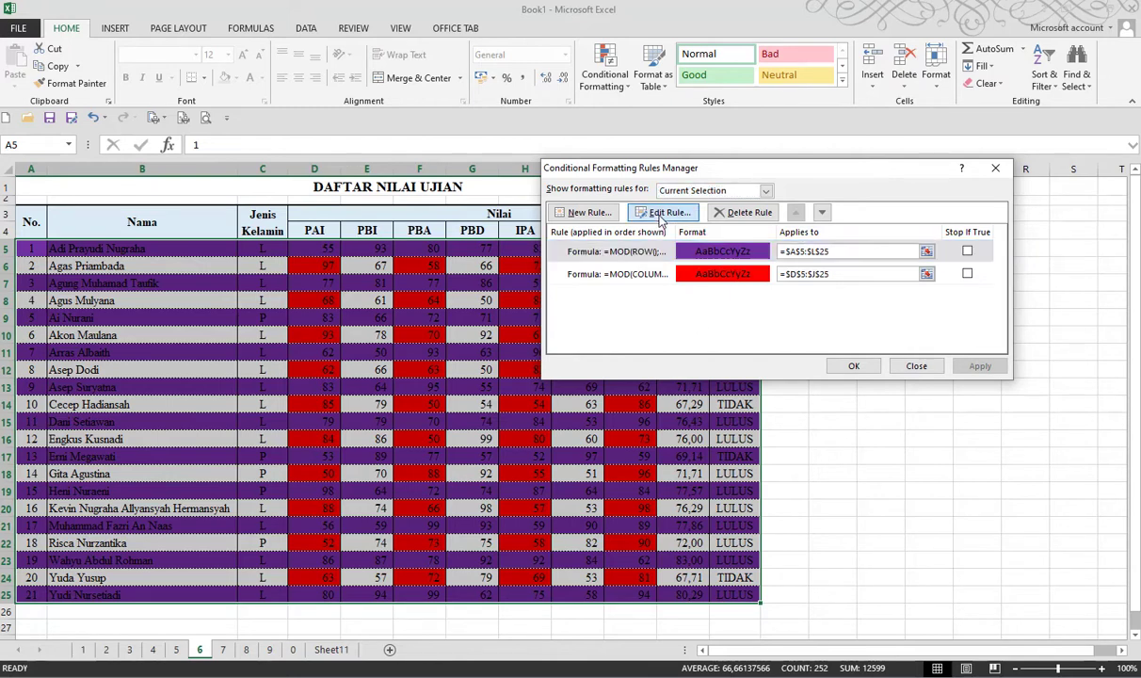
left_click(663, 212)
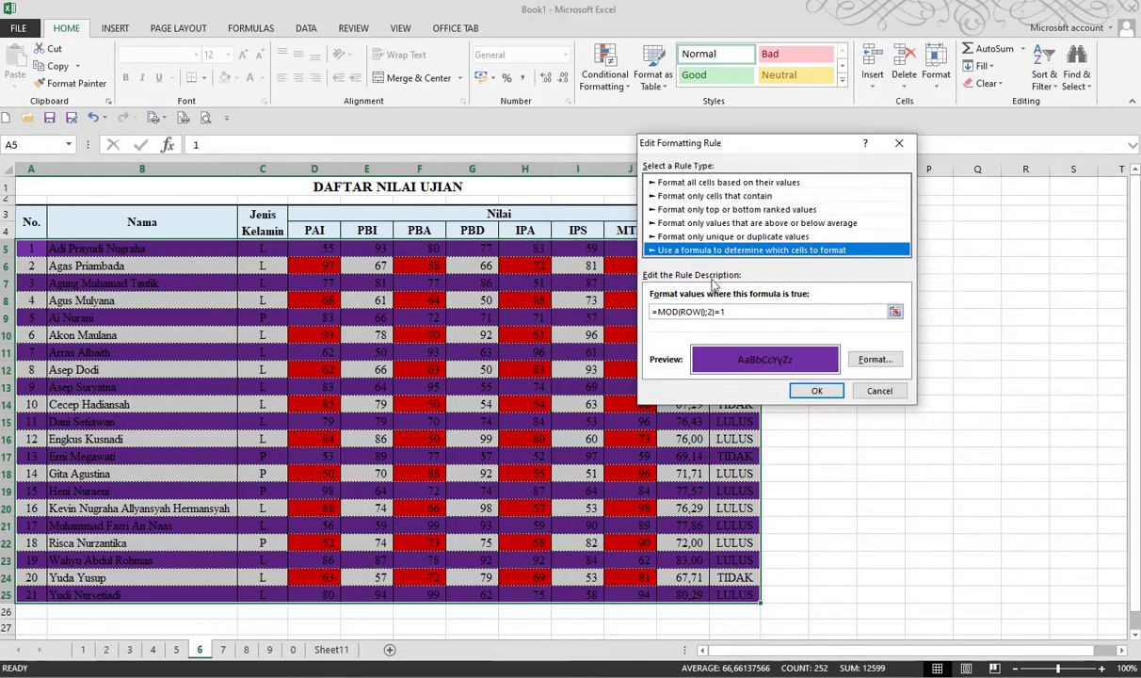
left_click(722, 312)
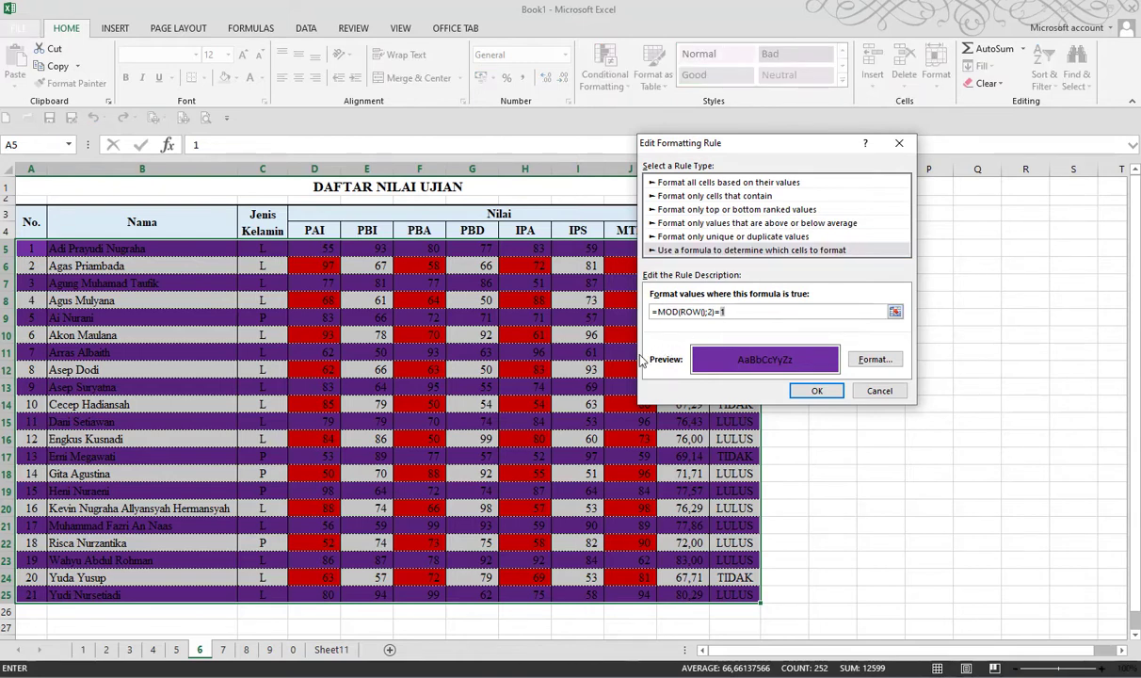
left_click(818, 392)
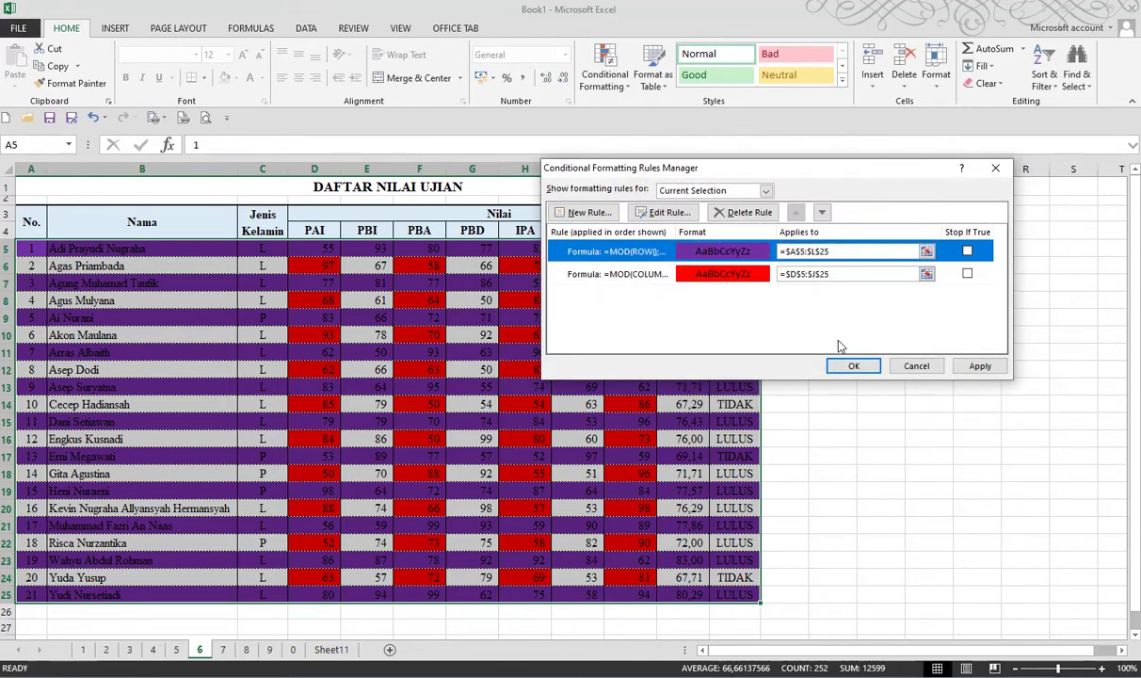
left_click(979, 366)
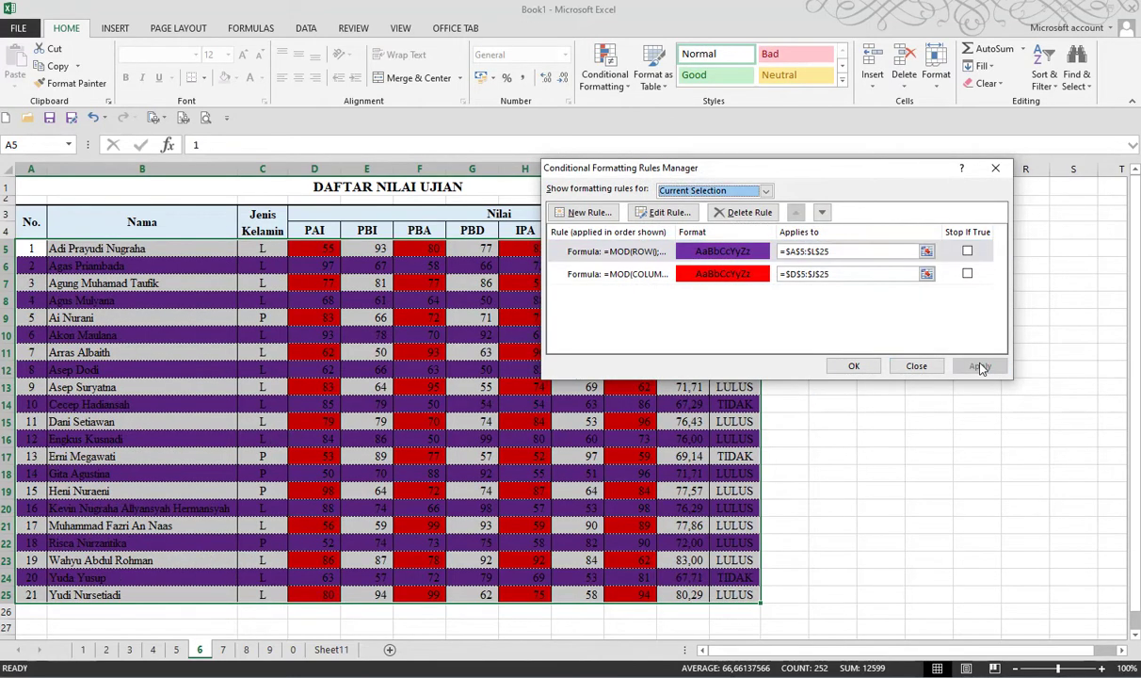
left_click(616, 251)
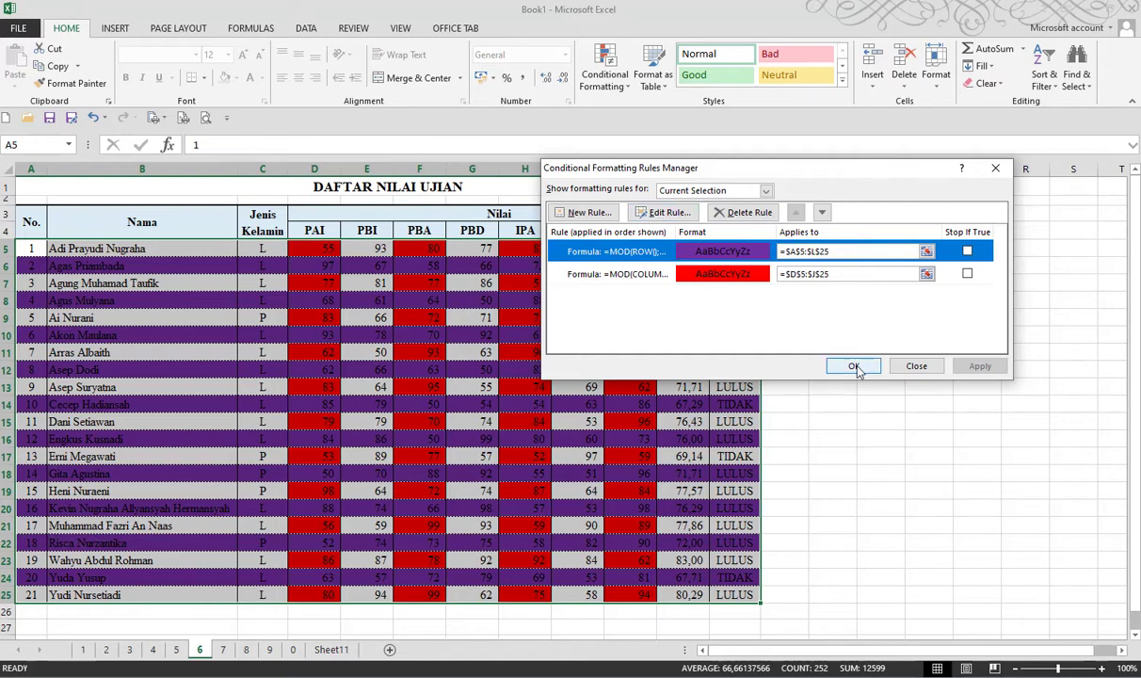
left_click(853, 364)
left_click(376, 321)
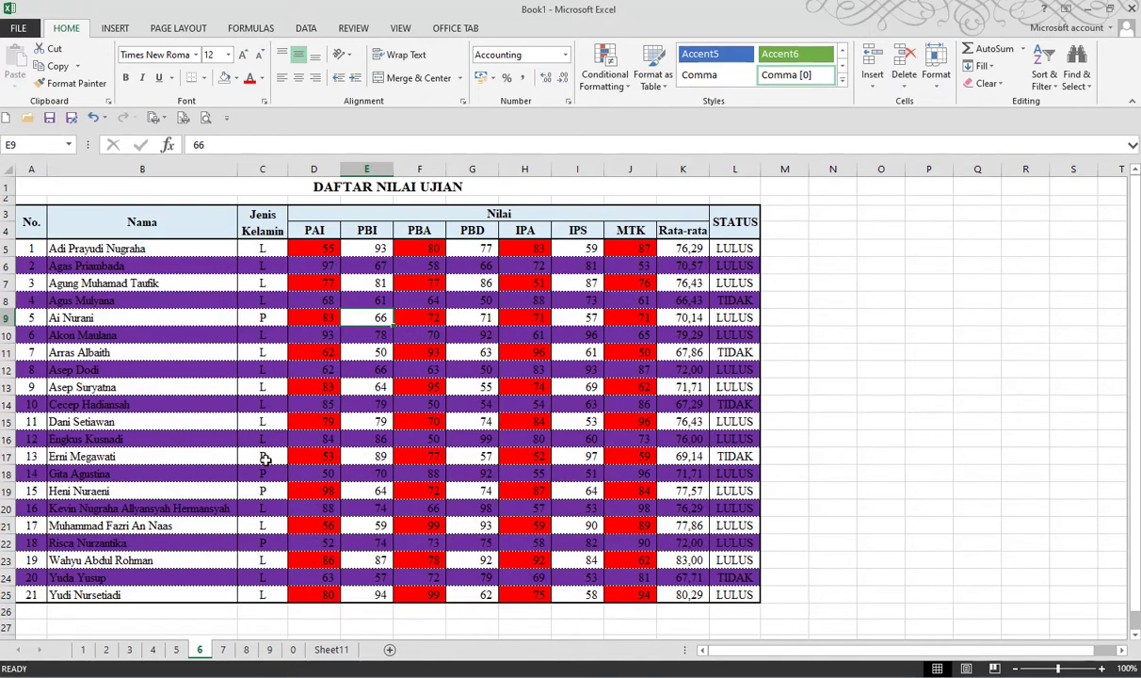
Review sheet 2's highlighted names in column B and the second names list
left_click(105, 649)
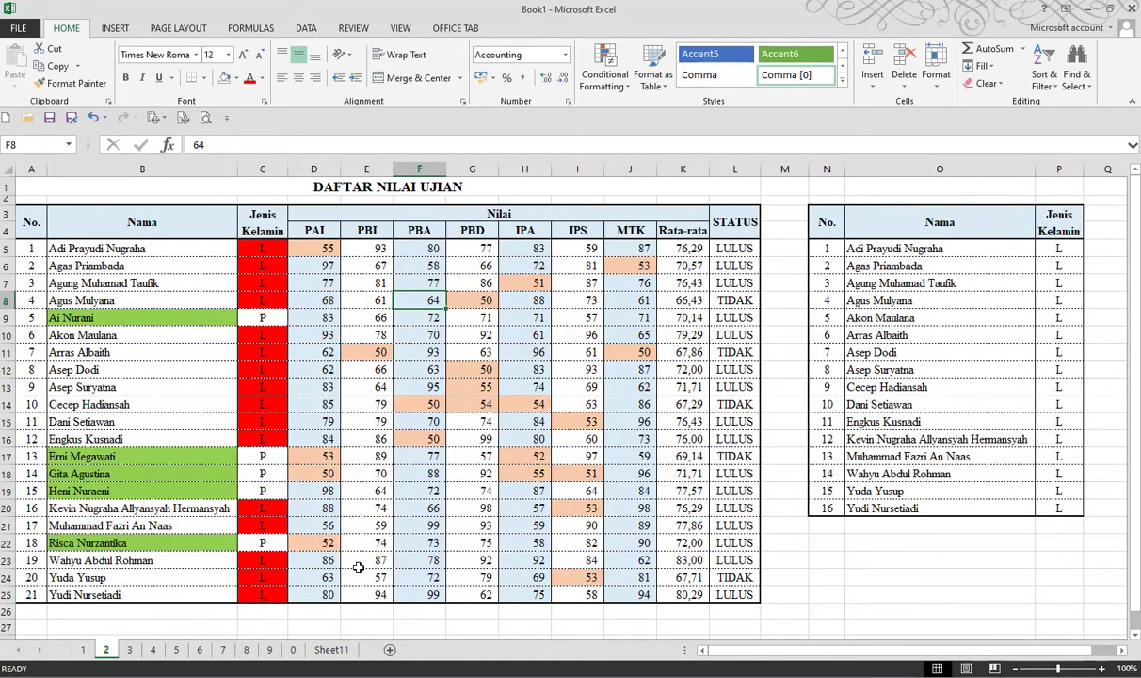
left_click(179, 456)
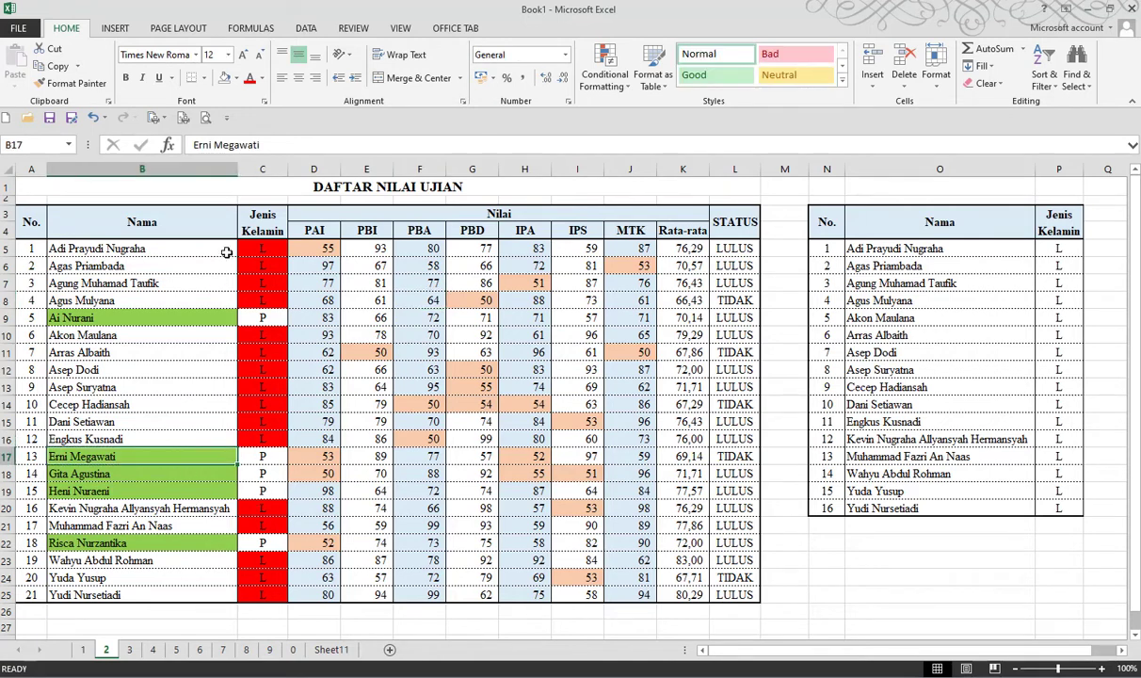
left_click(236, 78)
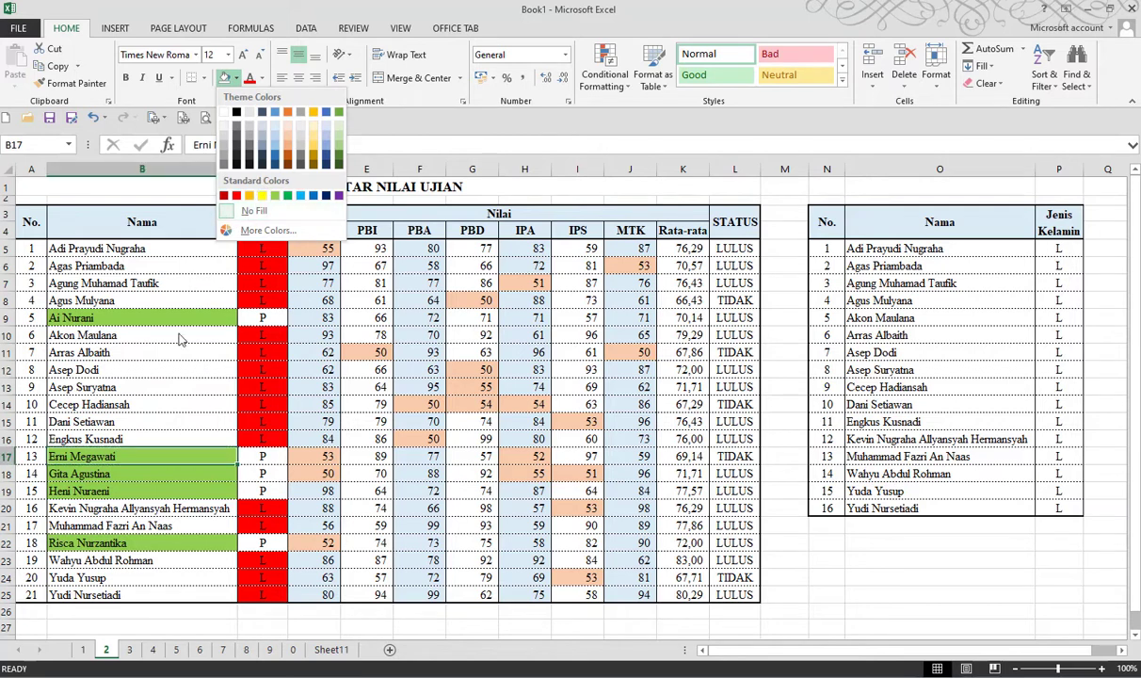
left_click(153, 452)
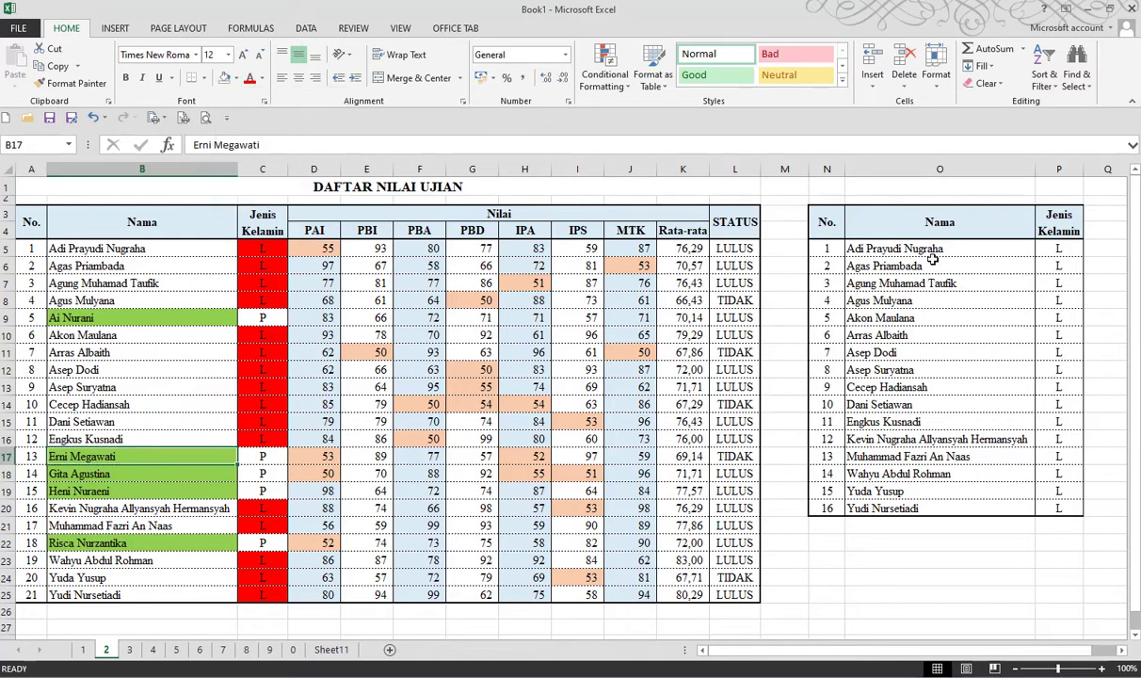
mouse_move(884, 247)
left_mouse_down()
mouse_move(930, 320)
mouse_move(932, 508)
left_mouse_up()
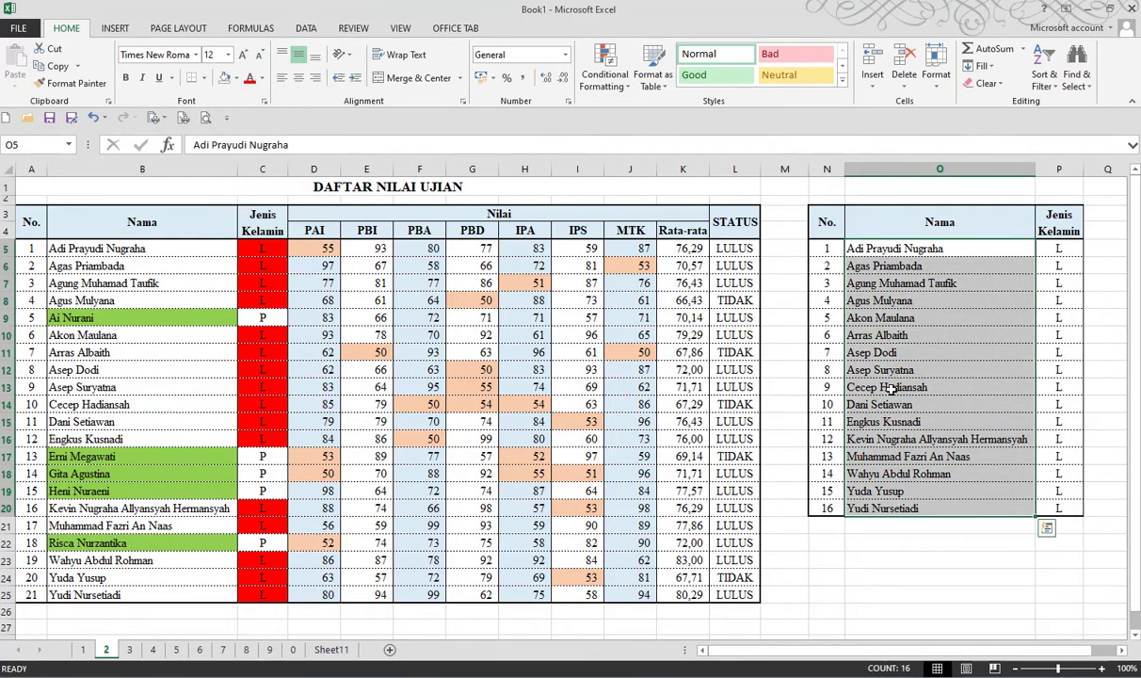
left_click(166, 423)
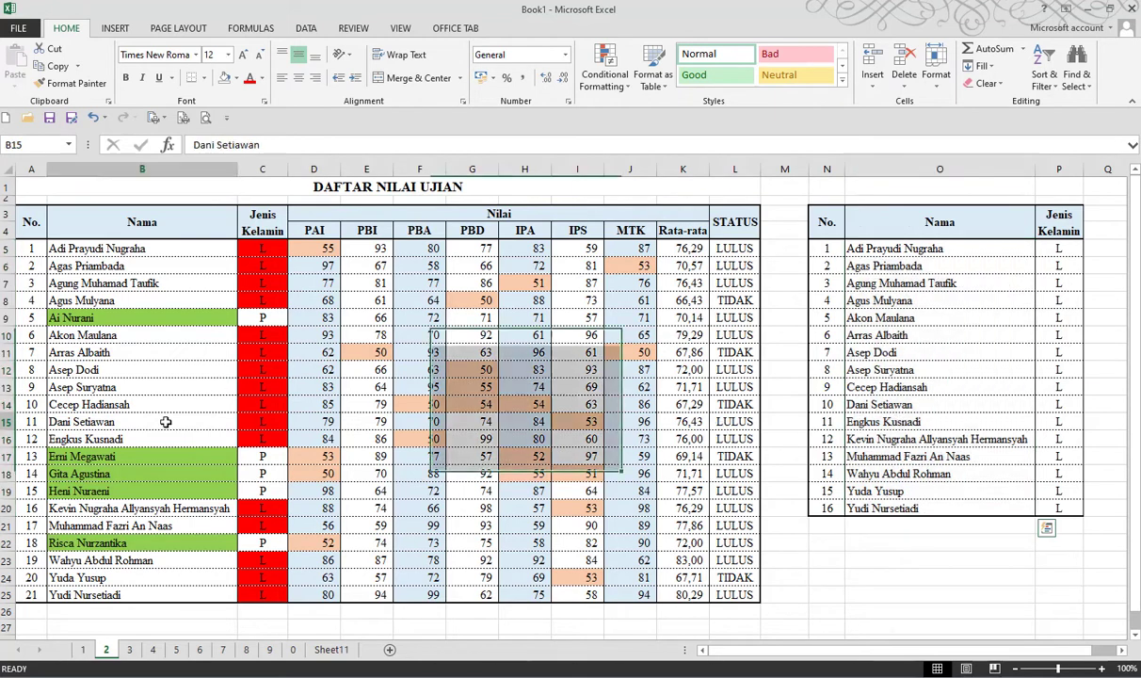
left_click(231, 491)
Switch to sheet 8 and select the student names in column B
left_click(247, 650)
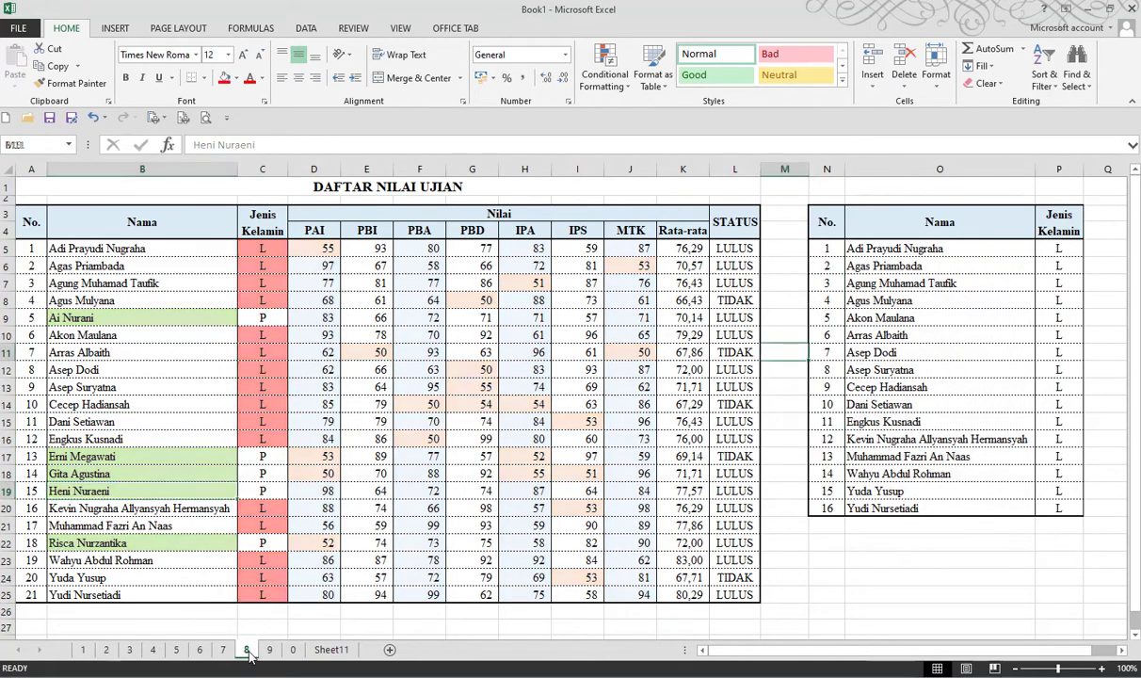
left_click(344, 400)
mouse_move(132, 247)
left_mouse_down()
mouse_move(147, 333)
mouse_move(153, 593)
left_mouse_up()
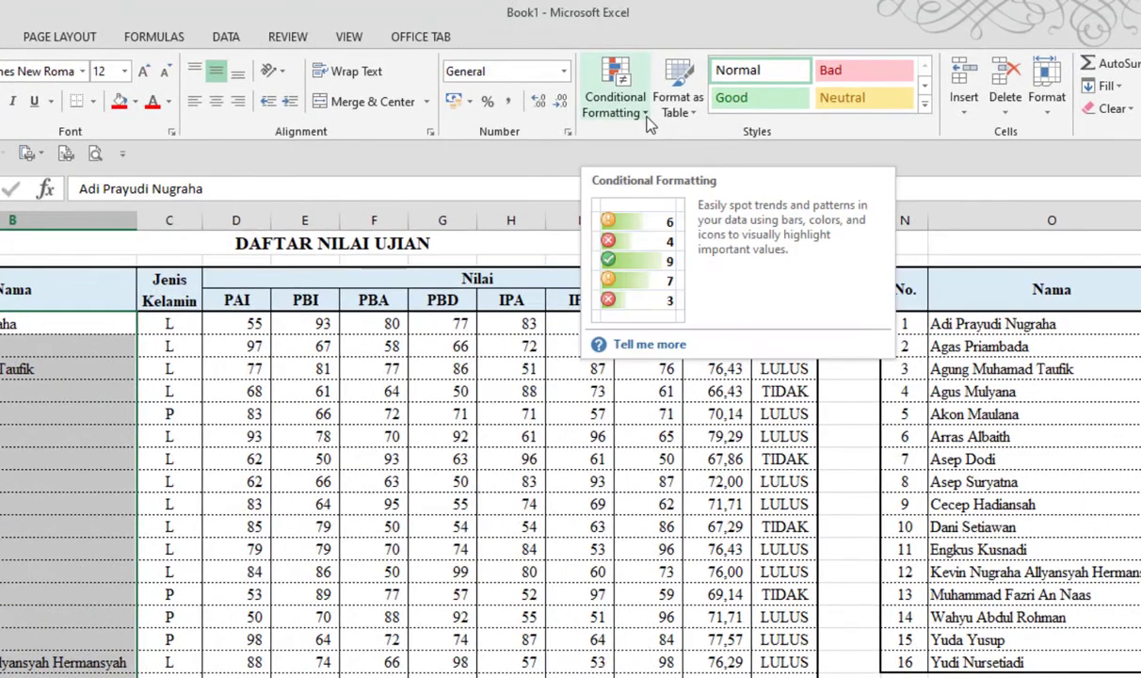
Create a formula rule =COUNTIF($O$5:$O$20;B5)=0 for the names in B5:B25
left_click(648, 113)
mouse_move(642, 377)
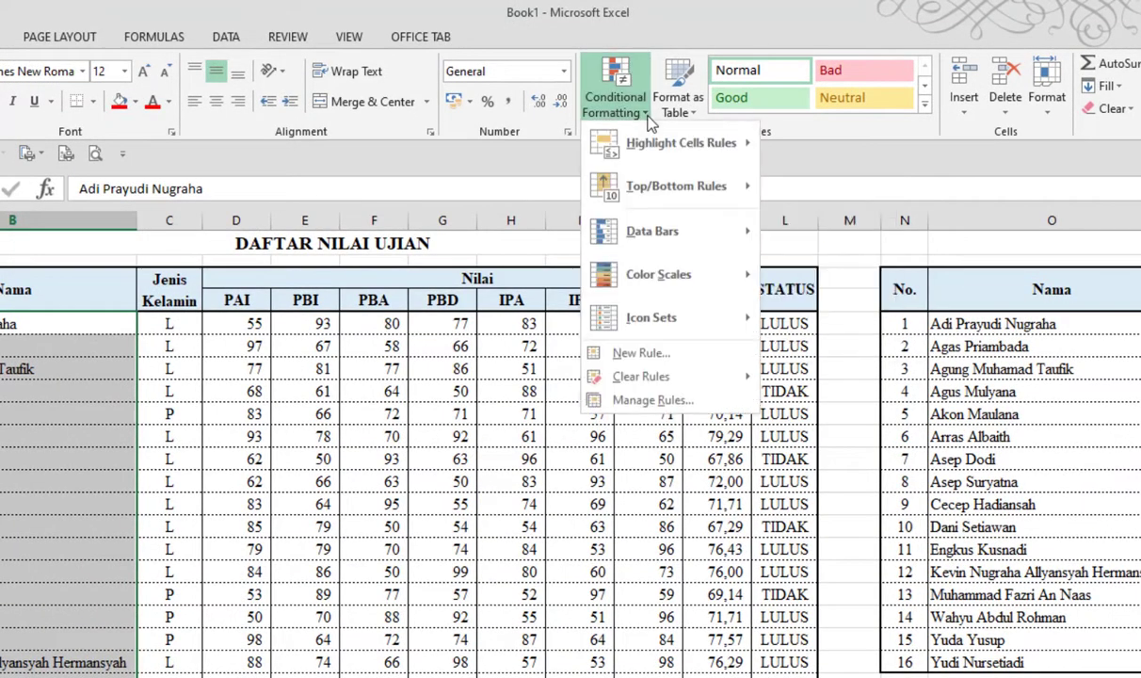
left_click(644, 354)
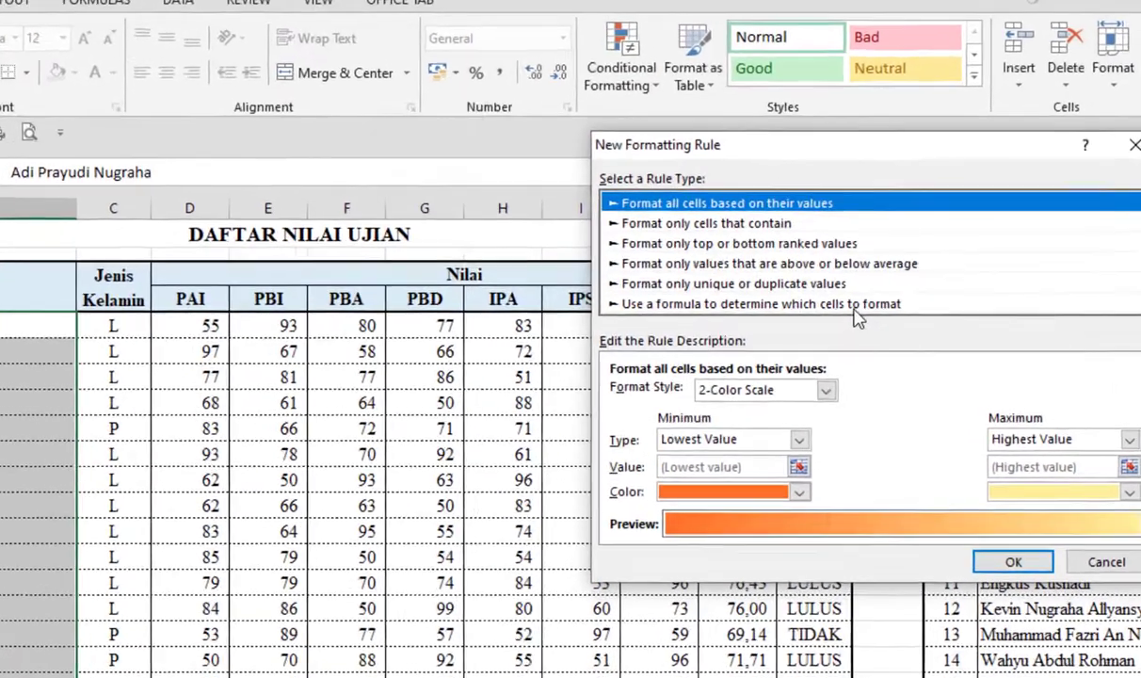
left_click(777, 304)
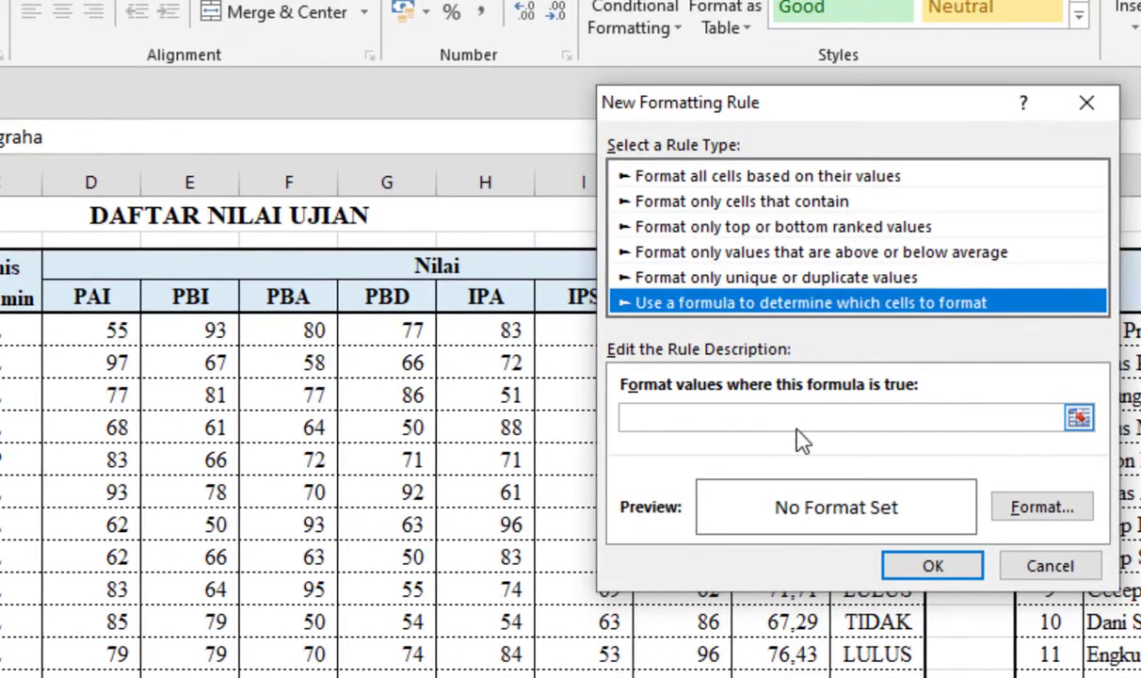
left_click(795, 414)
type("=")
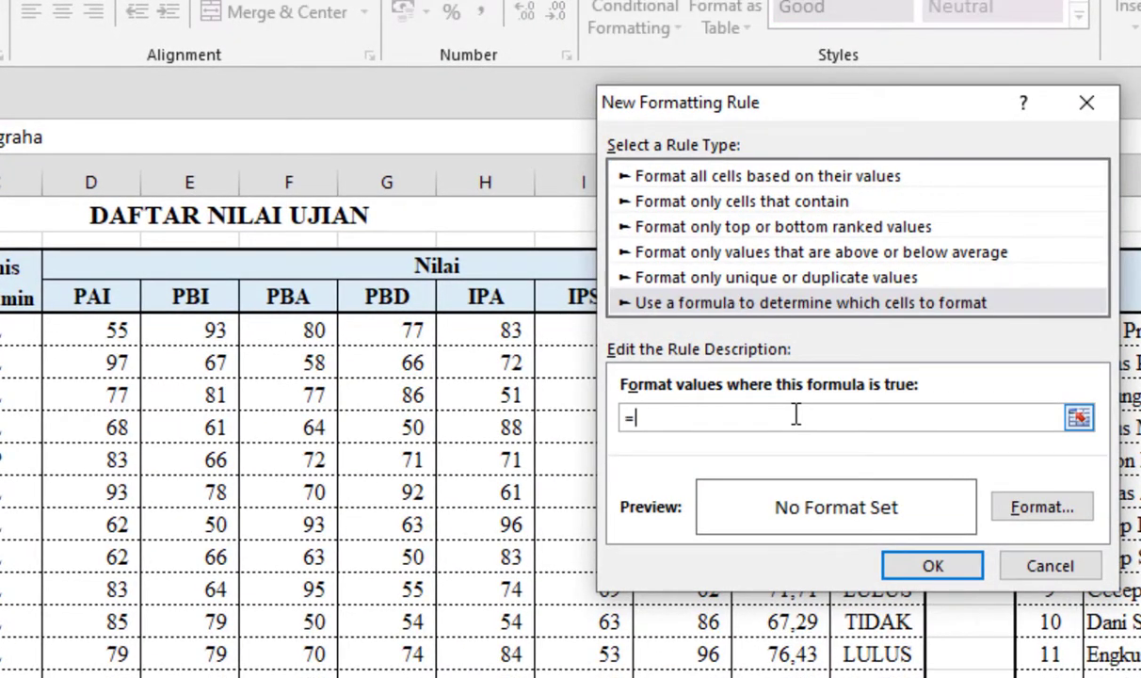
type("COUN")
type("TIF")
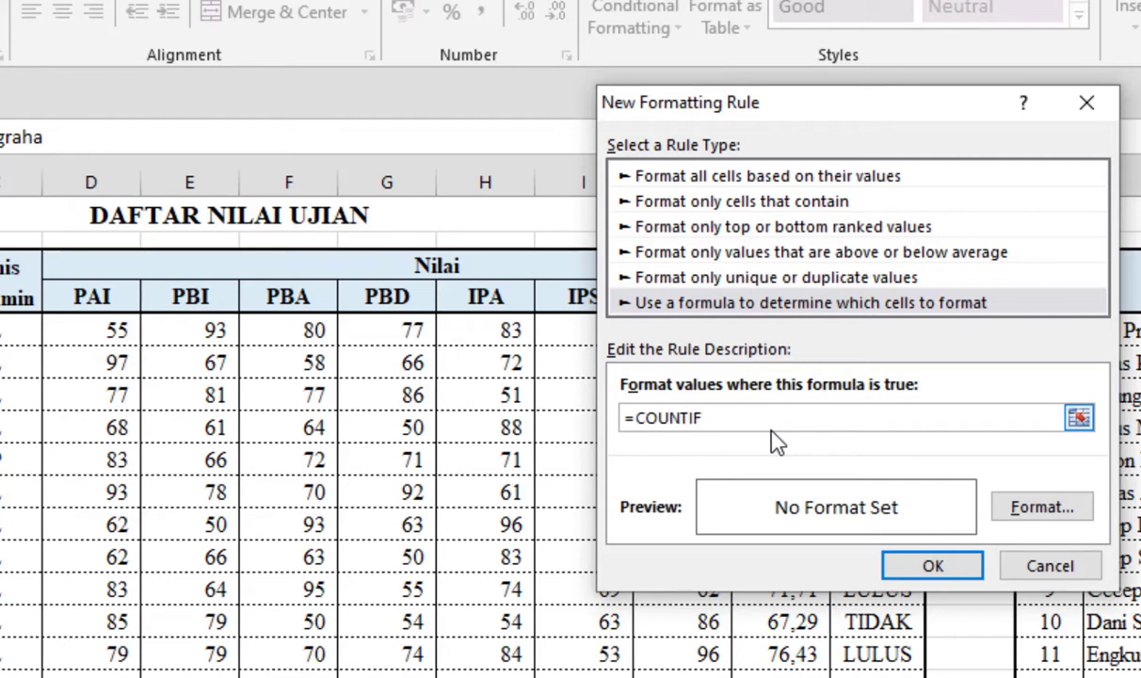
type("(")
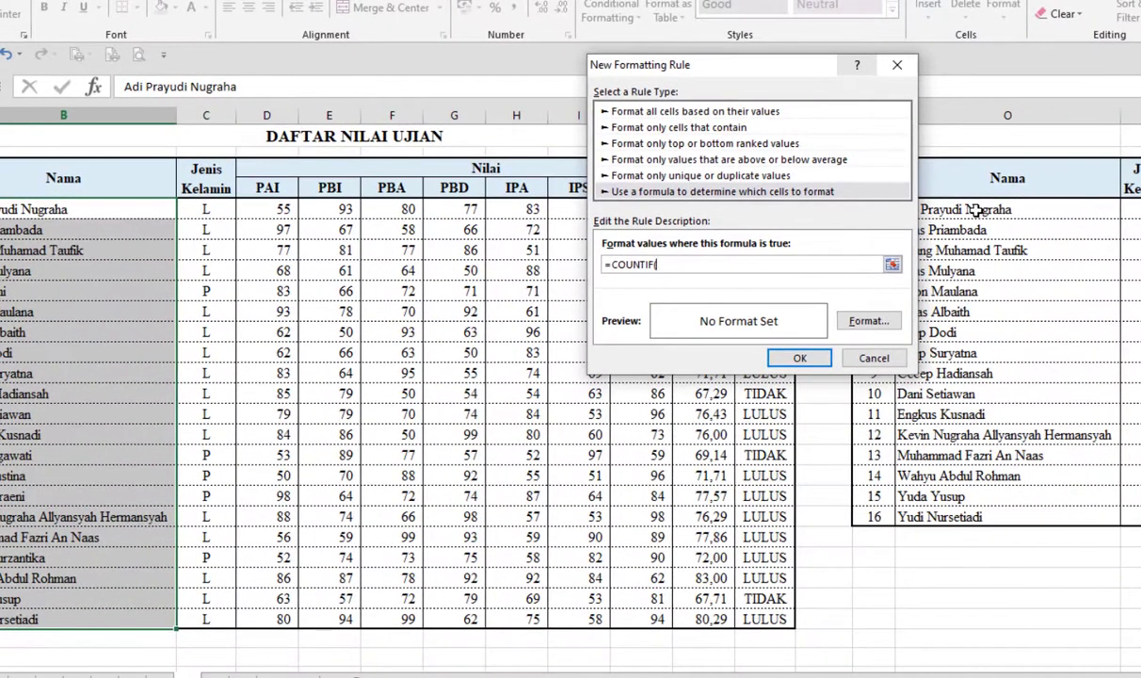
left_click_drag(978, 211, 970, 513)
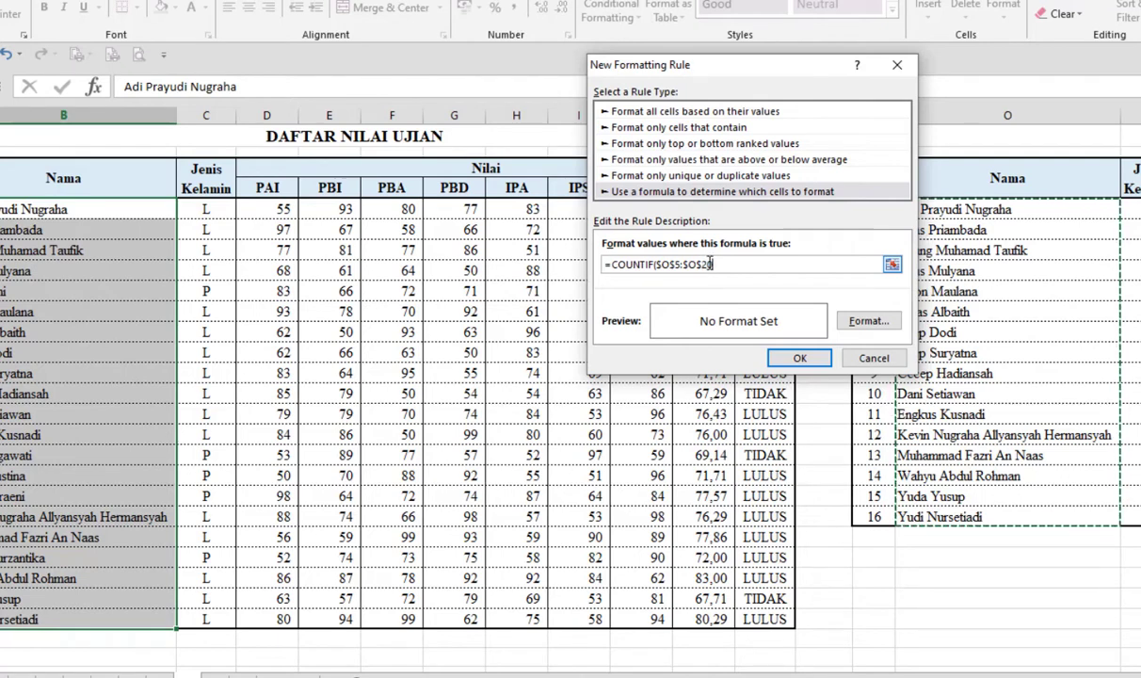
type(",")
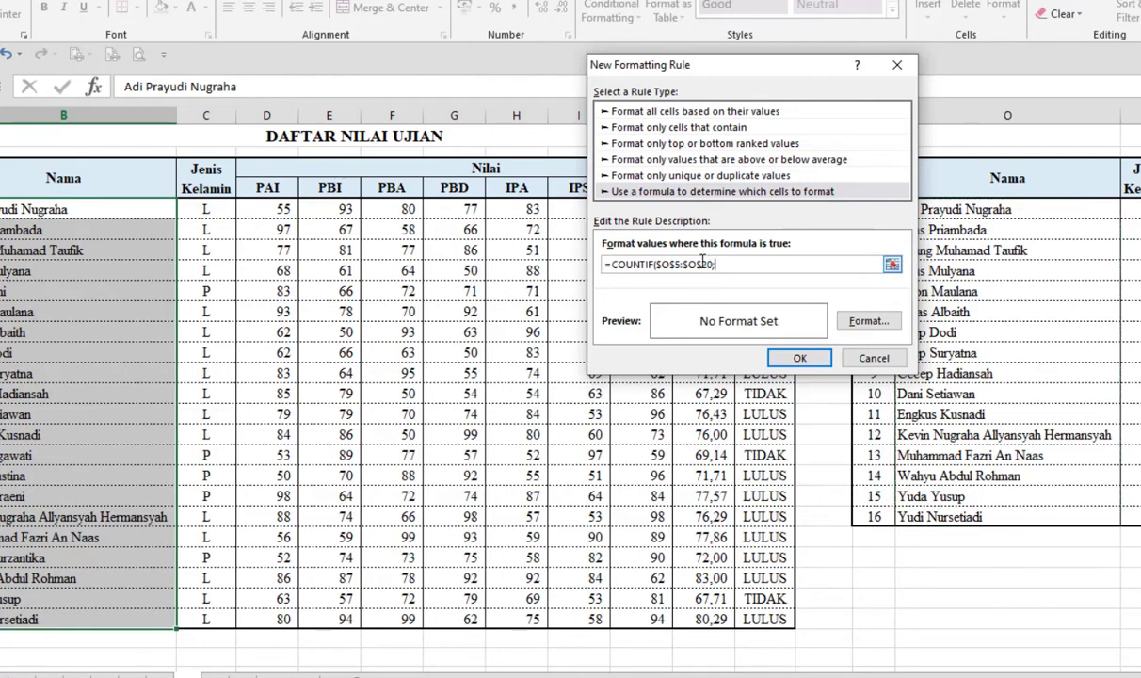
left_click(95, 210)
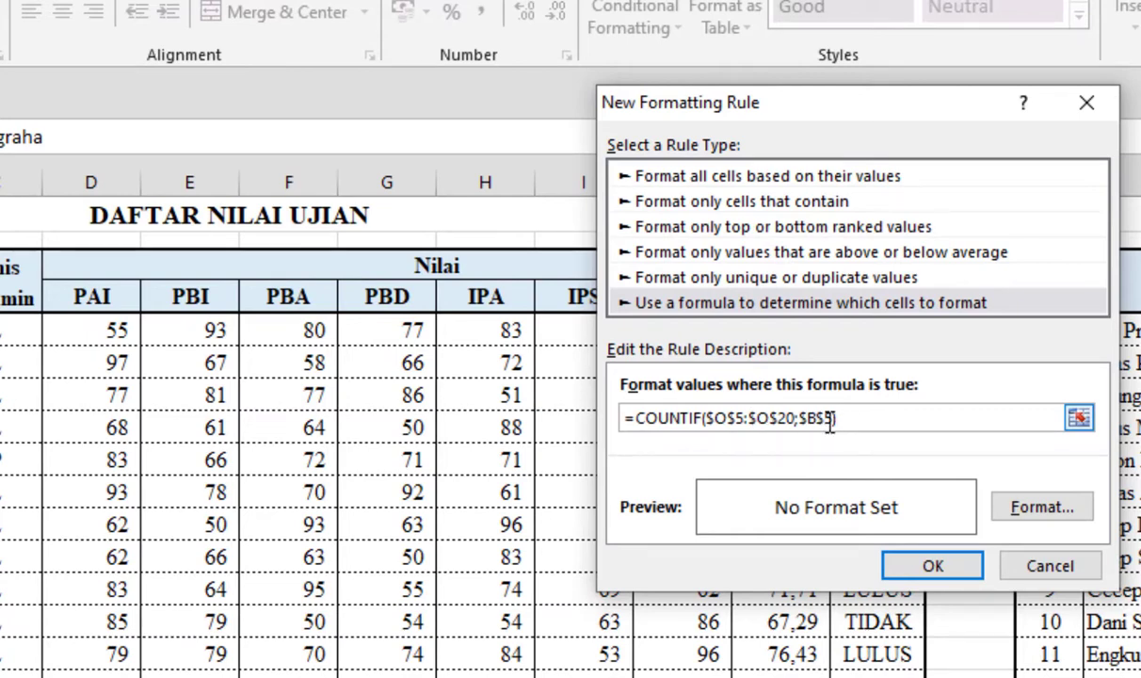
key("F4")
key("F4")
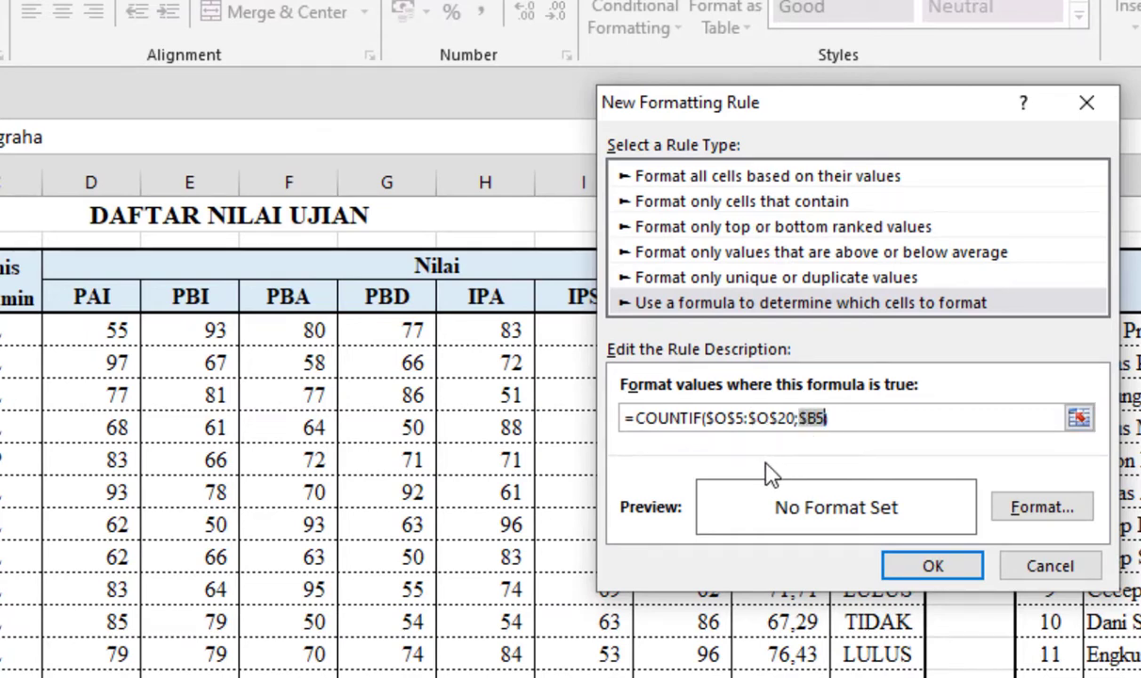
key("F4")
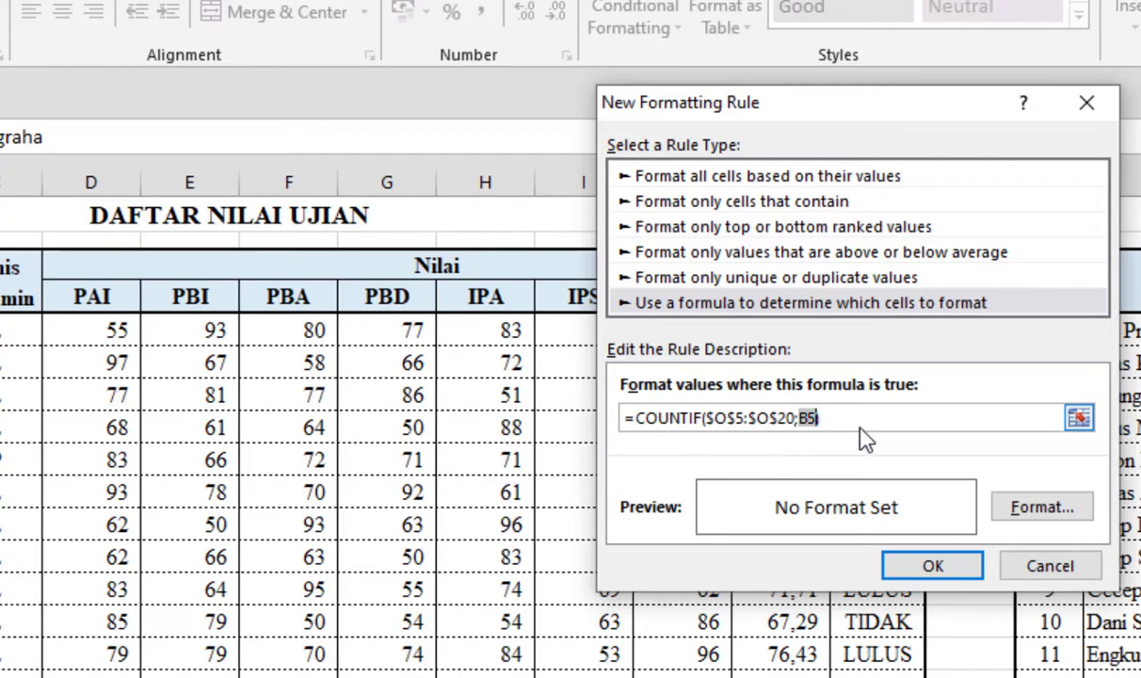
left_click(848, 421)
type("=0")
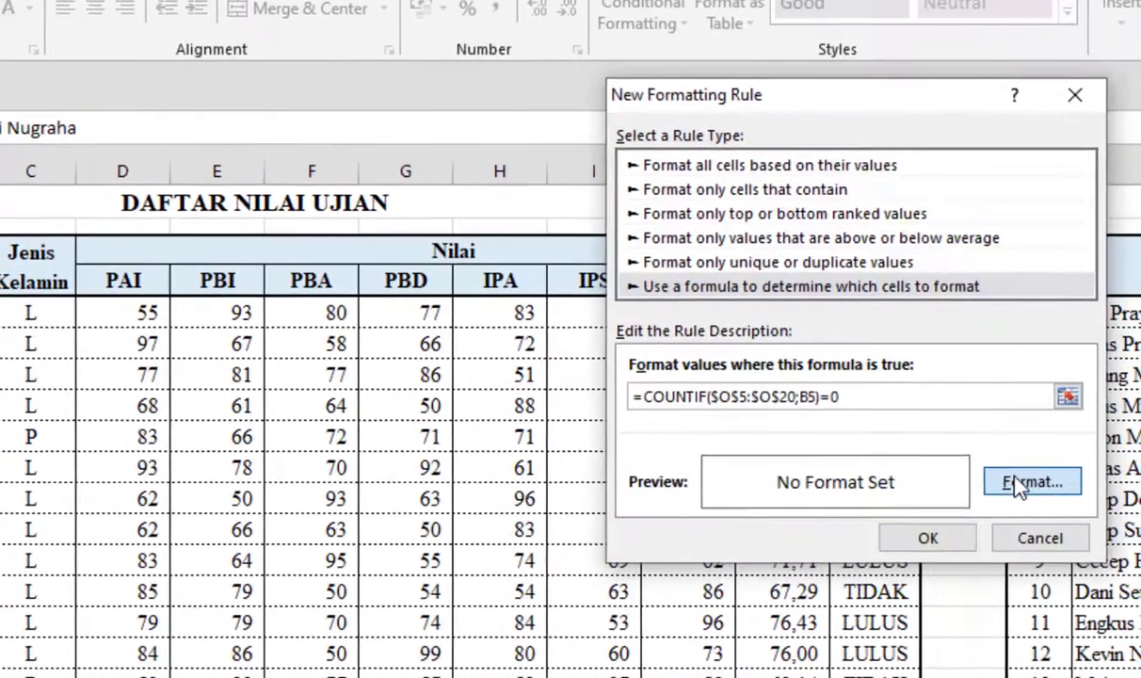
Give the rule a red fill and apply it, marking the five names missing from the list
left_click(1042, 507)
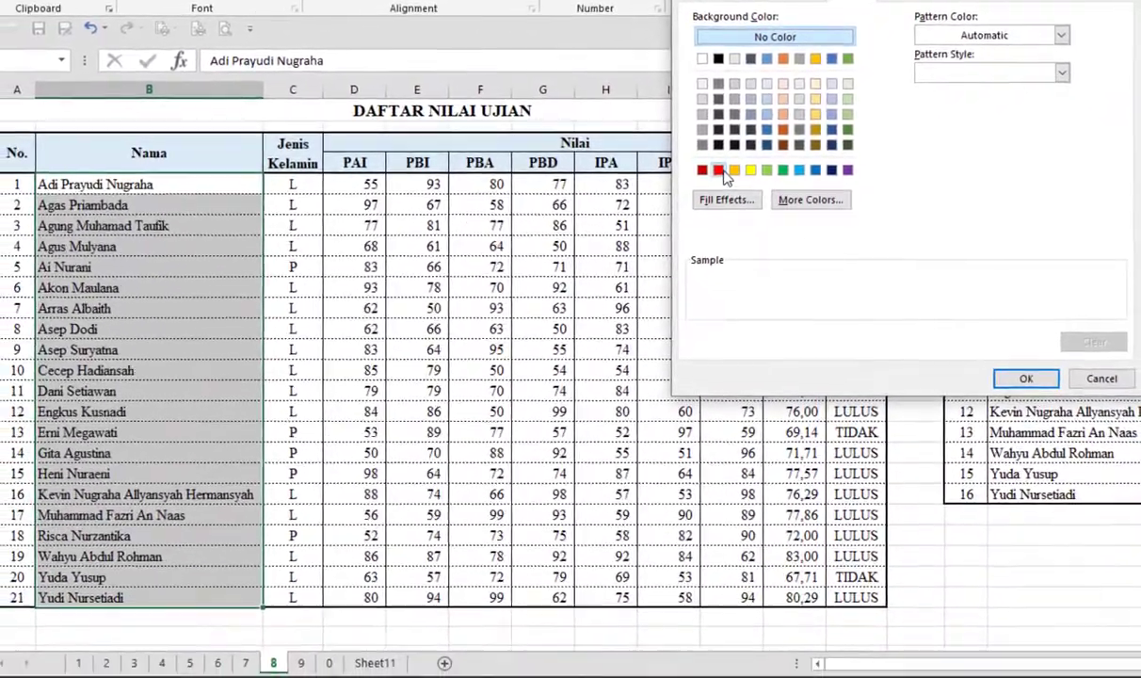
left_click(714, 180)
left_click(1036, 399)
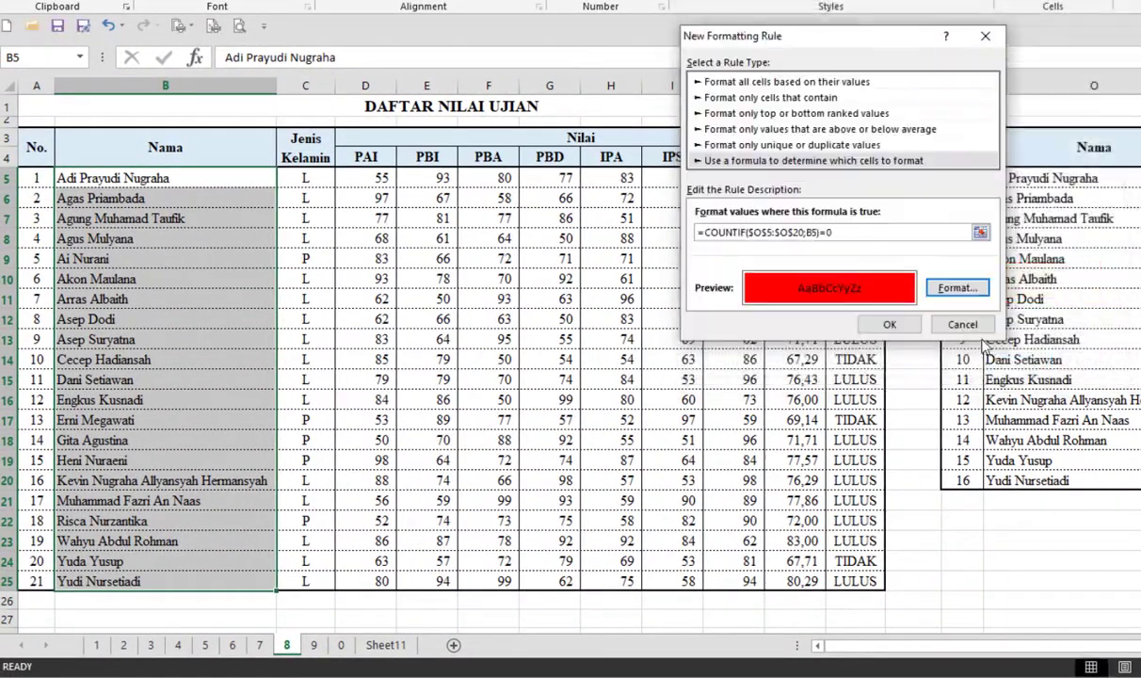
left_click(889, 324)
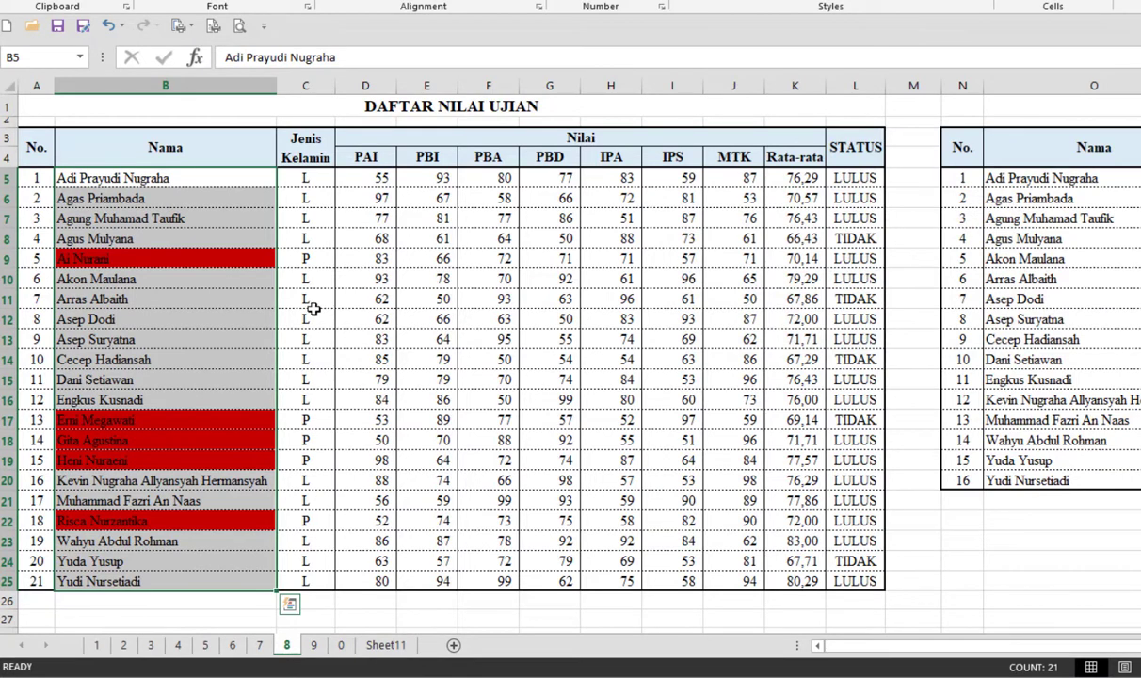
left_click(157, 334)
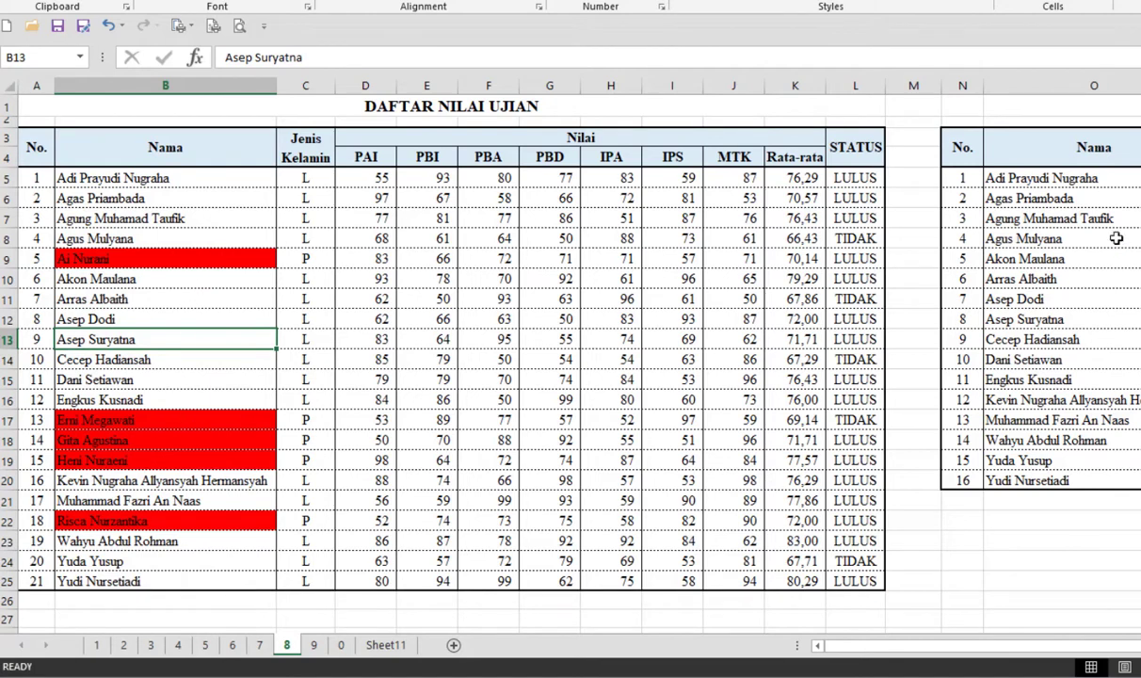
Select the names B5:B25 and open the COUNTIF rule for editing in Manage Rules
left_click(175, 170)
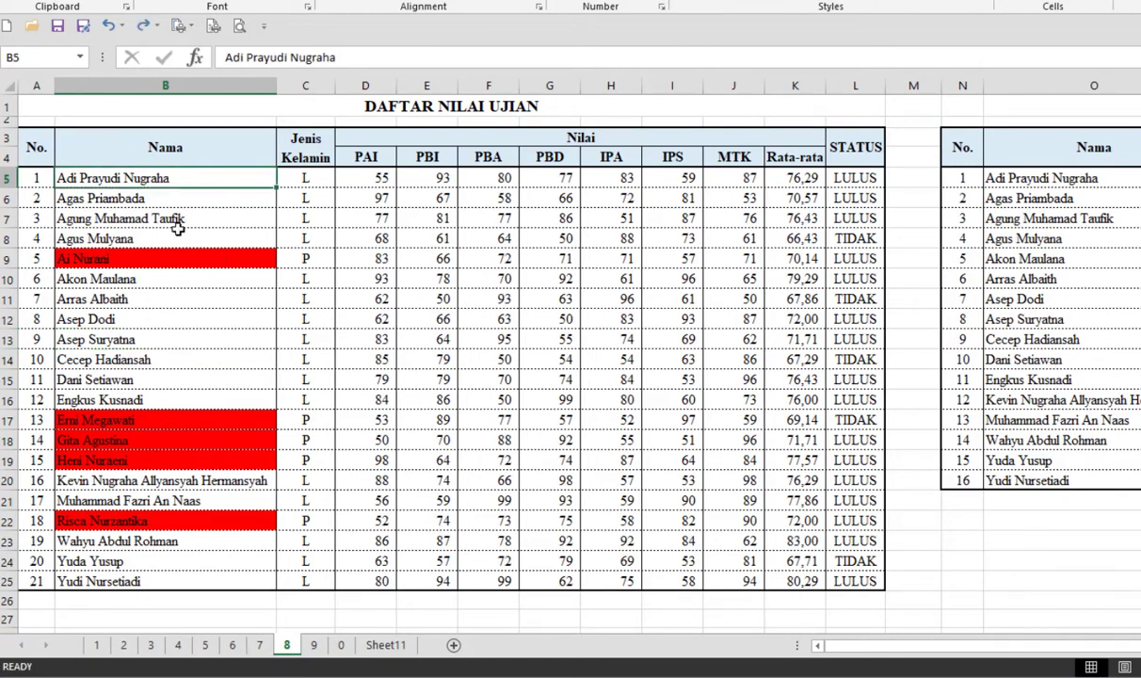
left_click_drag(177, 229, 194, 575)
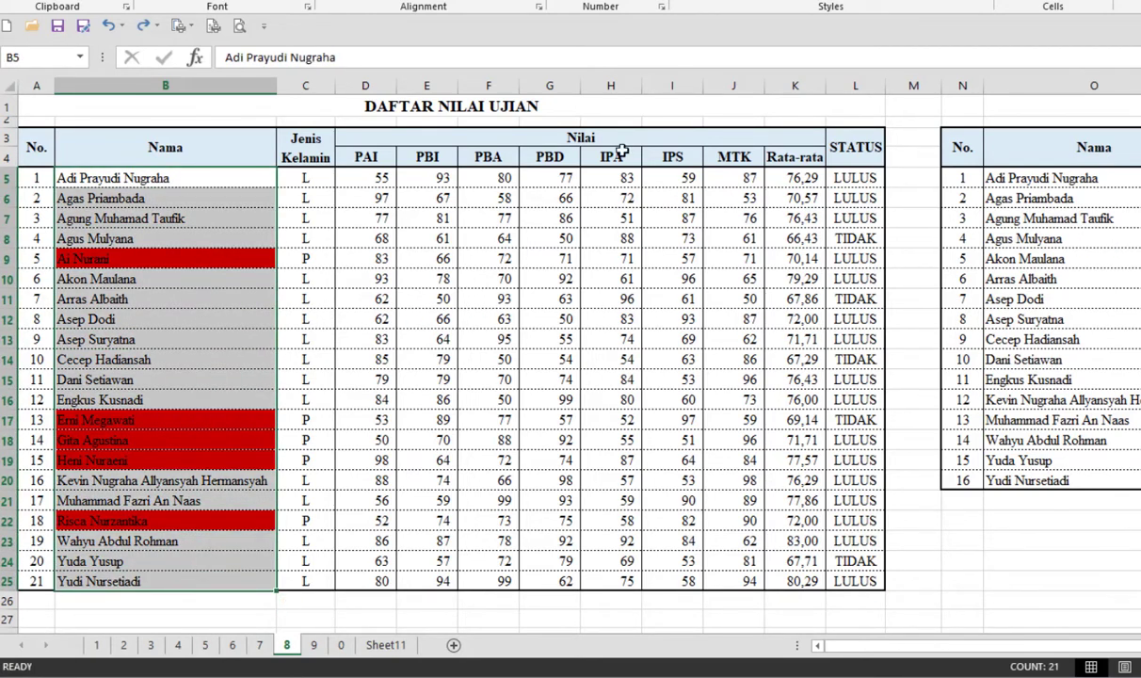
left_click(700, 9)
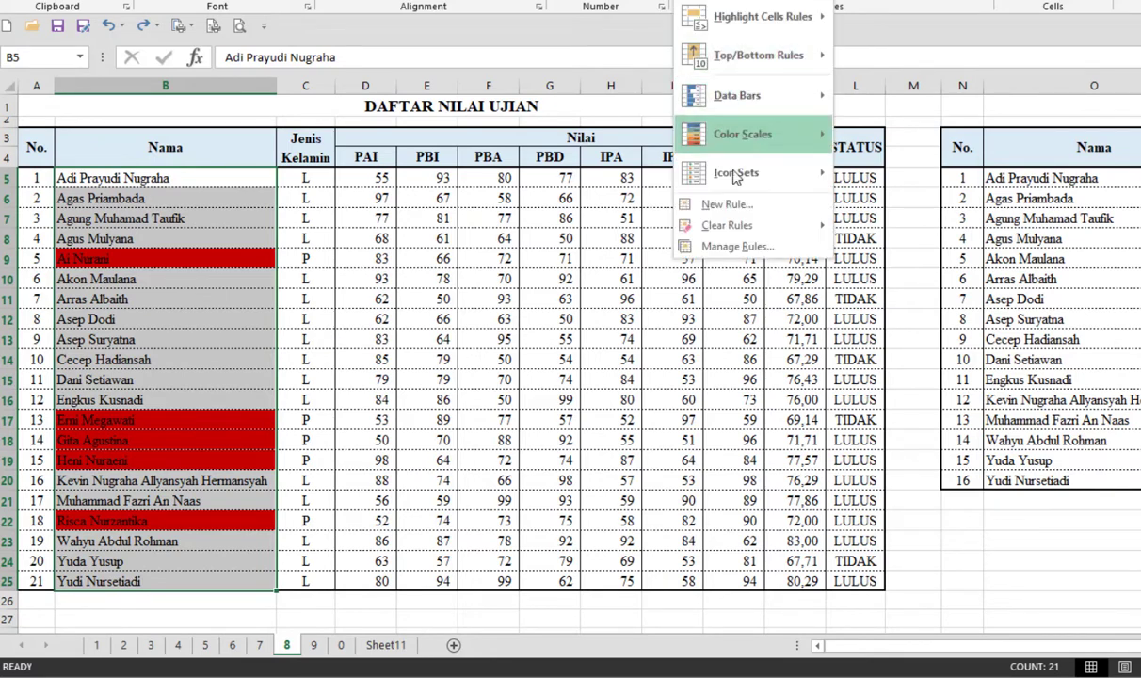
left_click(739, 249)
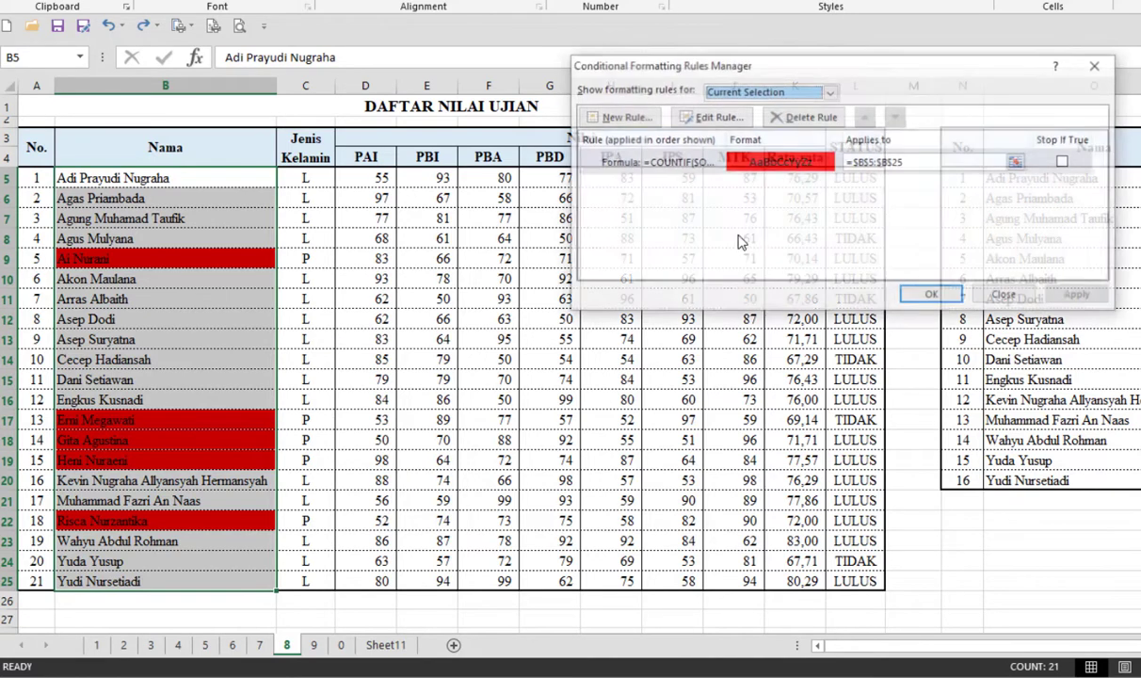
left_click(708, 164)
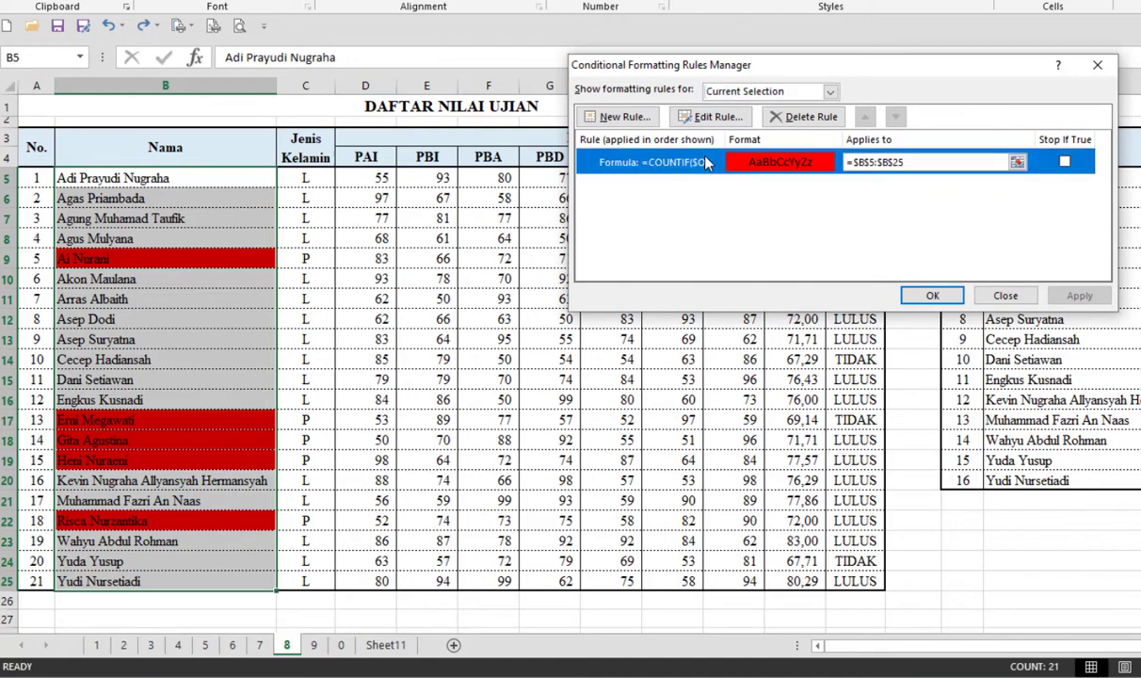
left_click(715, 117)
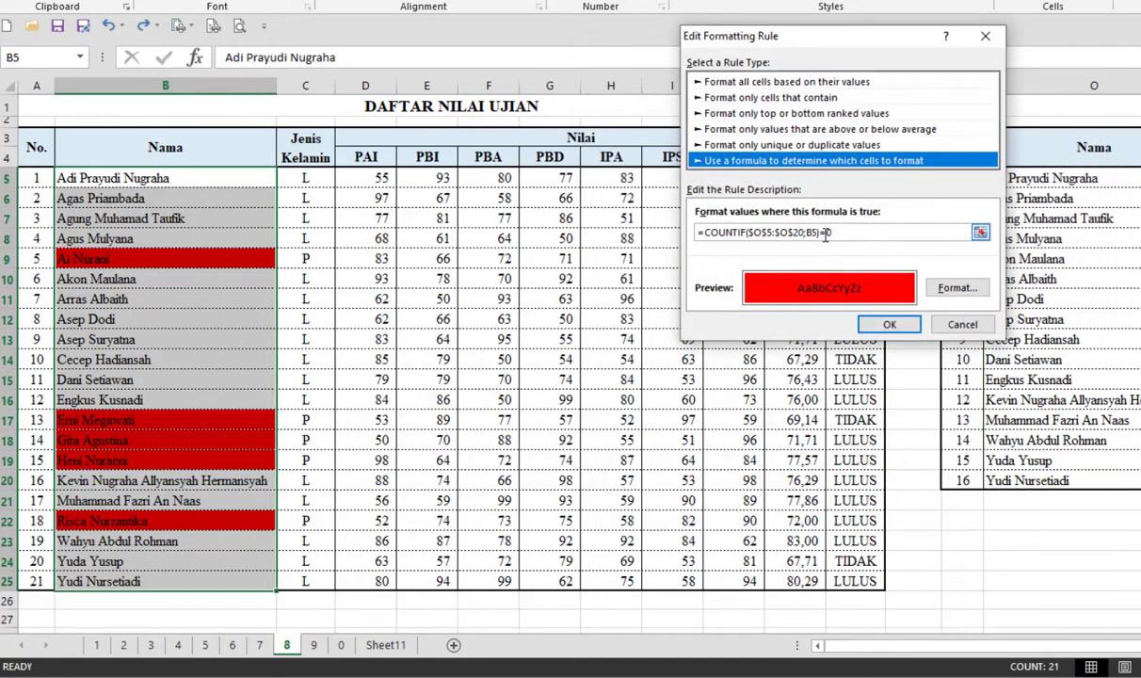
Change the comparison from =0 to <>0 and apply it, so the sixteen listed names turn red
left_click(822, 235)
double_click(825, 240)
type("<>")
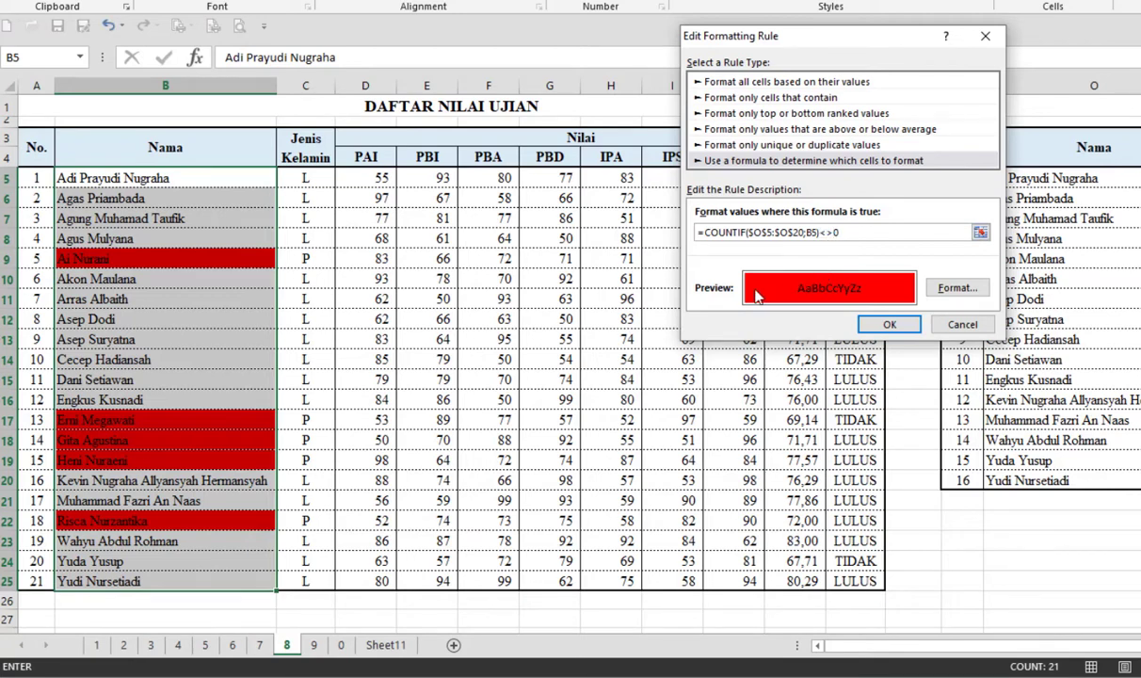
left_click(881, 324)
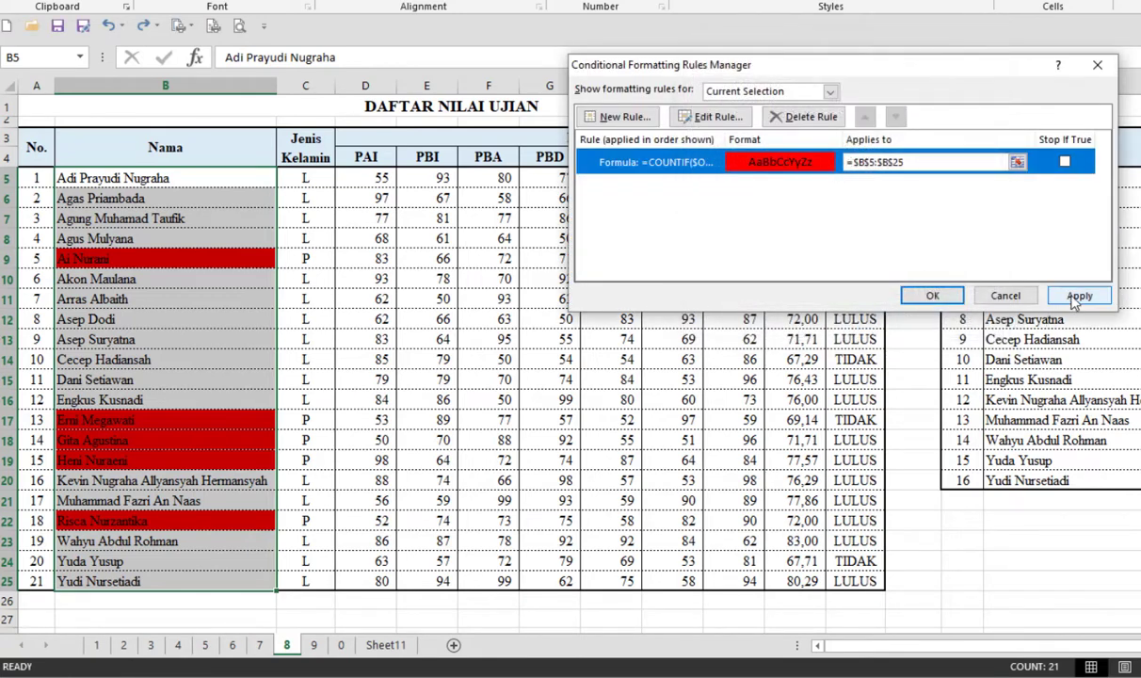
left_click(1078, 297)
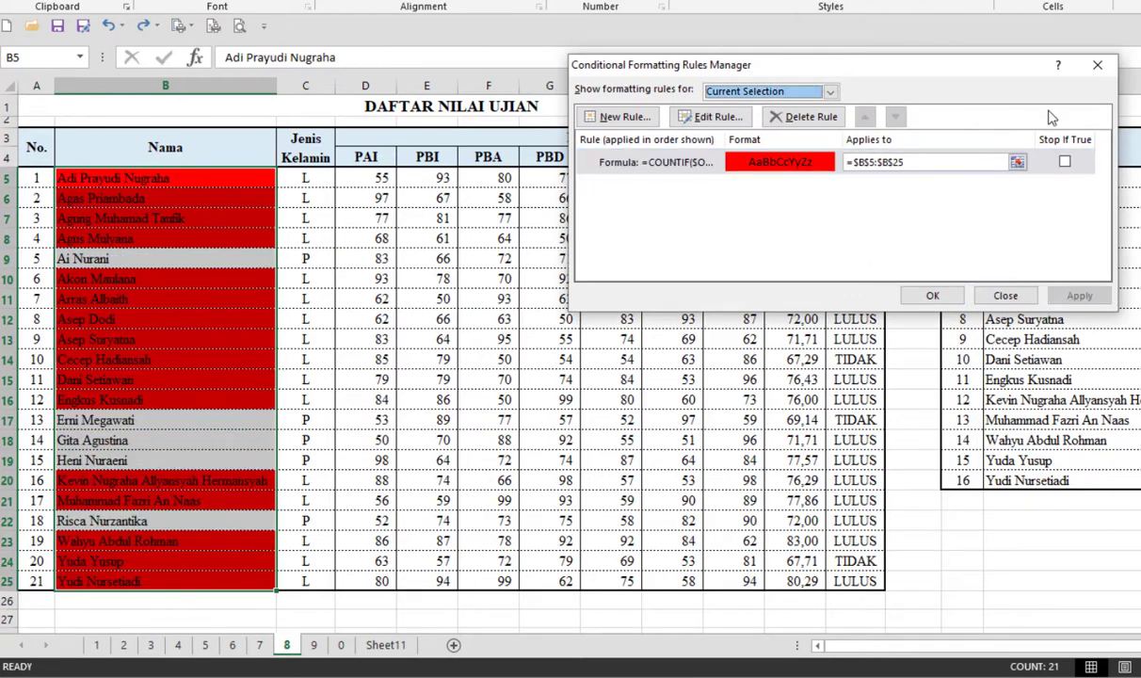
left_click_drag(974, 74, 749, 80)
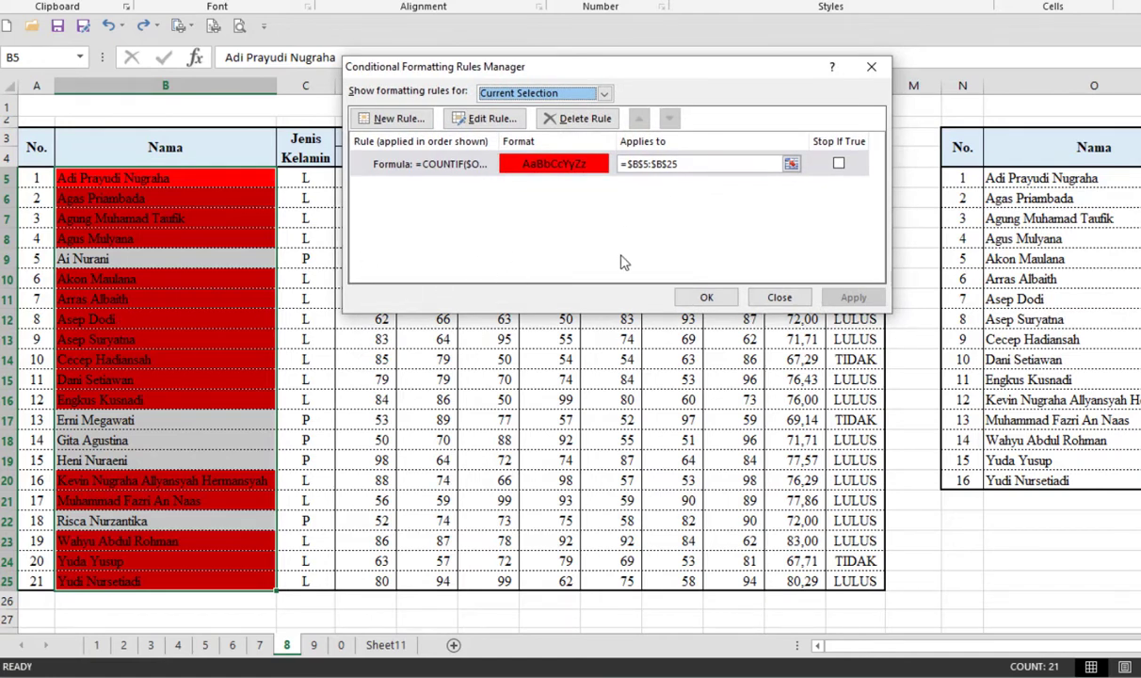
left_click(707, 299)
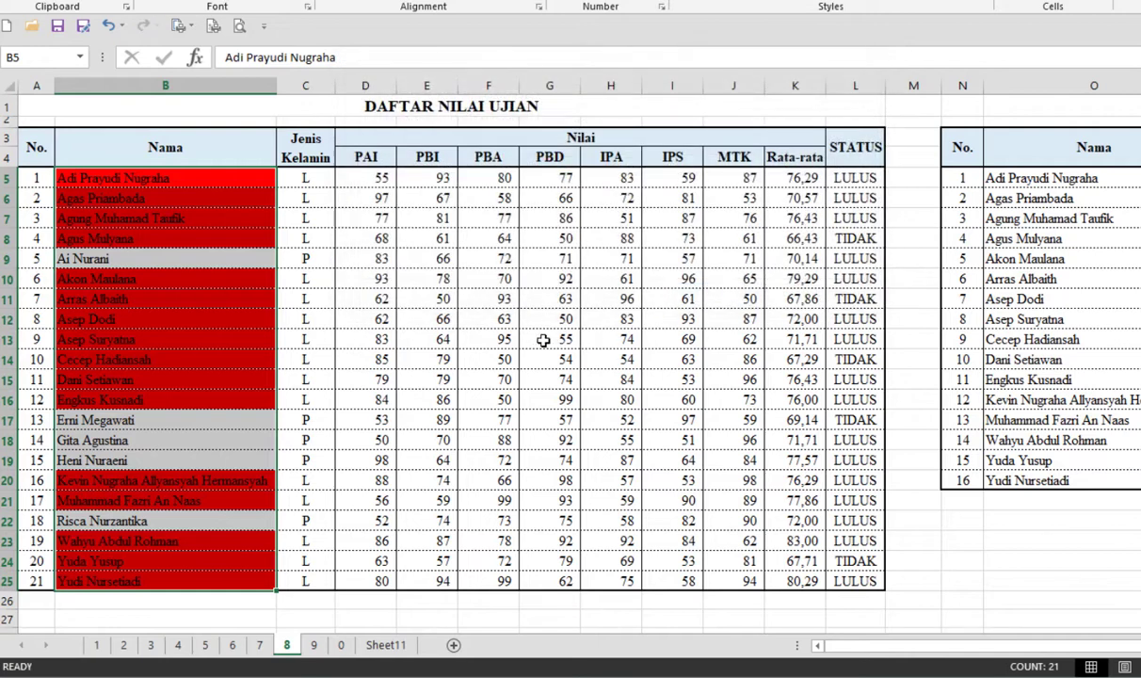
Go to sheet 7 and select the student rows of the exam score table
left_click(539, 339)
key("ctrl+Page_Up")
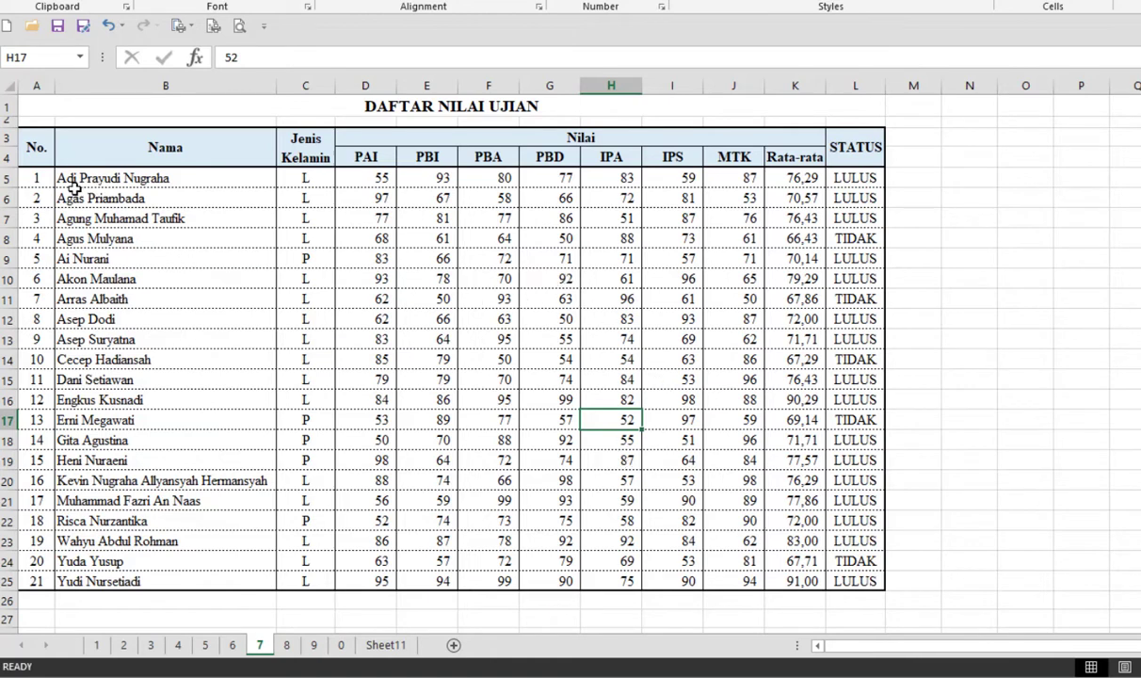
left_click(86, 232)
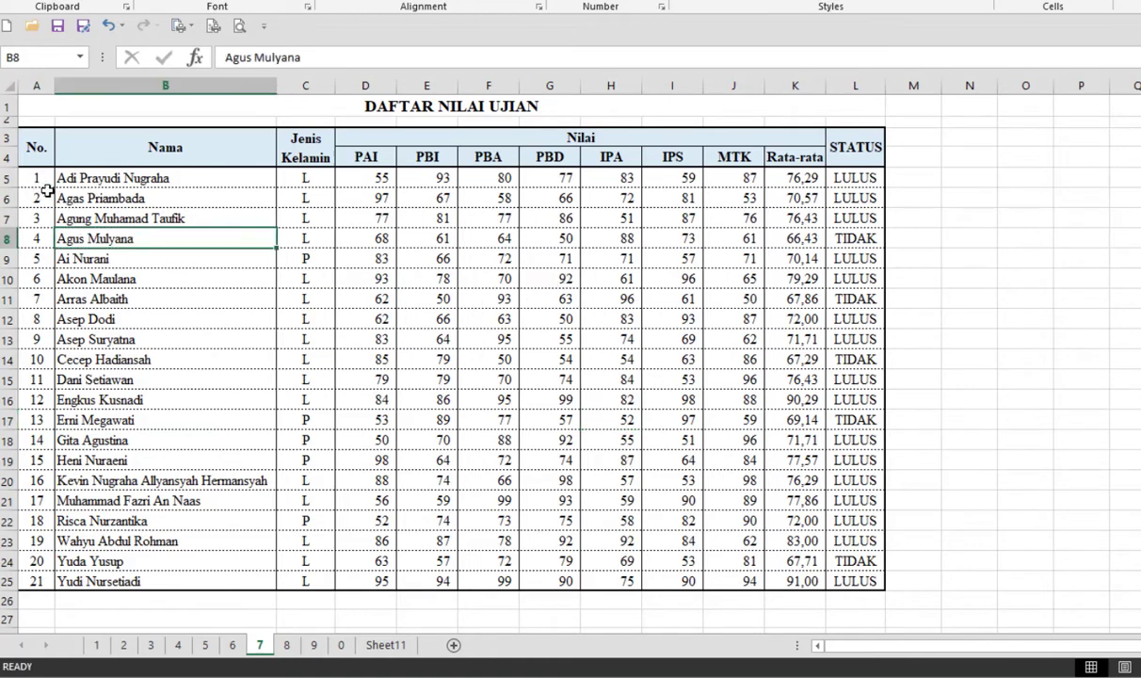
mouse_move(35, 178)
left_mouse_down()
mouse_move(581, 279)
mouse_move(848, 579)
left_mouse_up()
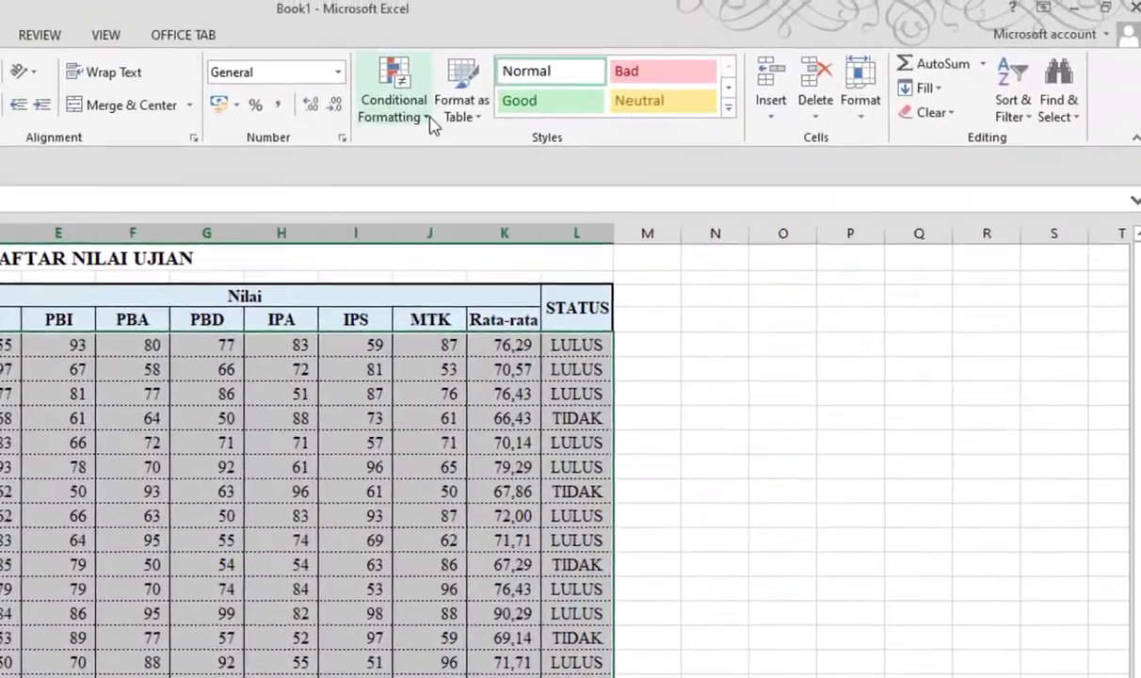
Start a new formula rule =AND($L5="LULUS";$K5>90) with row-relative references
left_click(450, 89)
left_click(414, 436)
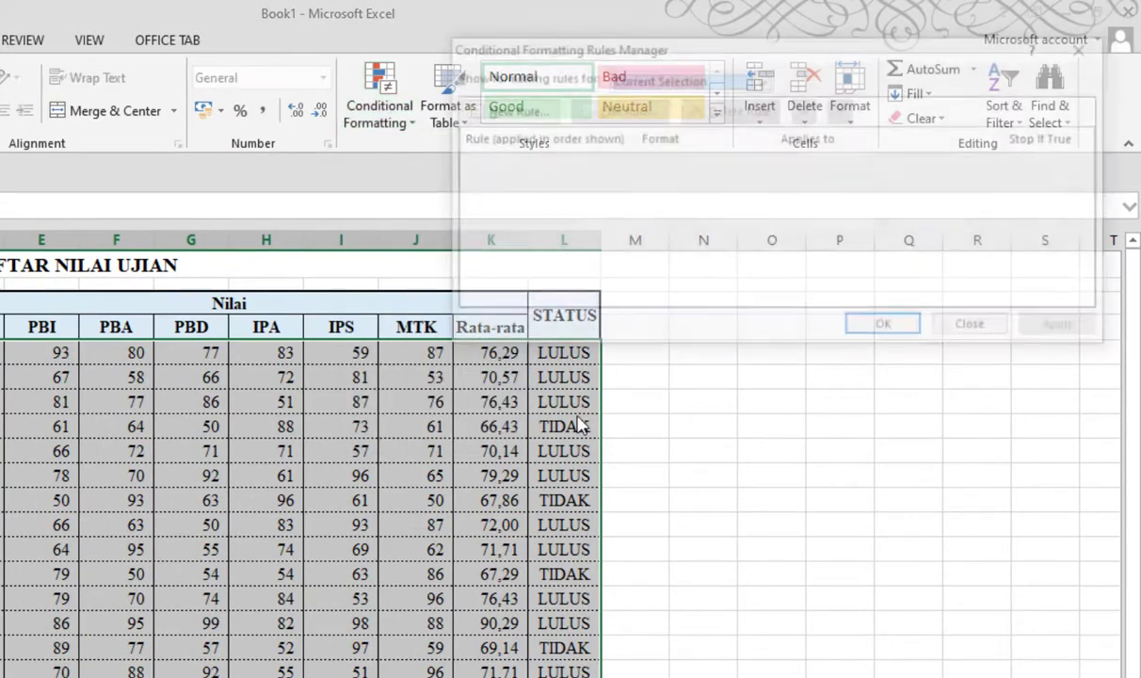
left_click(504, 114)
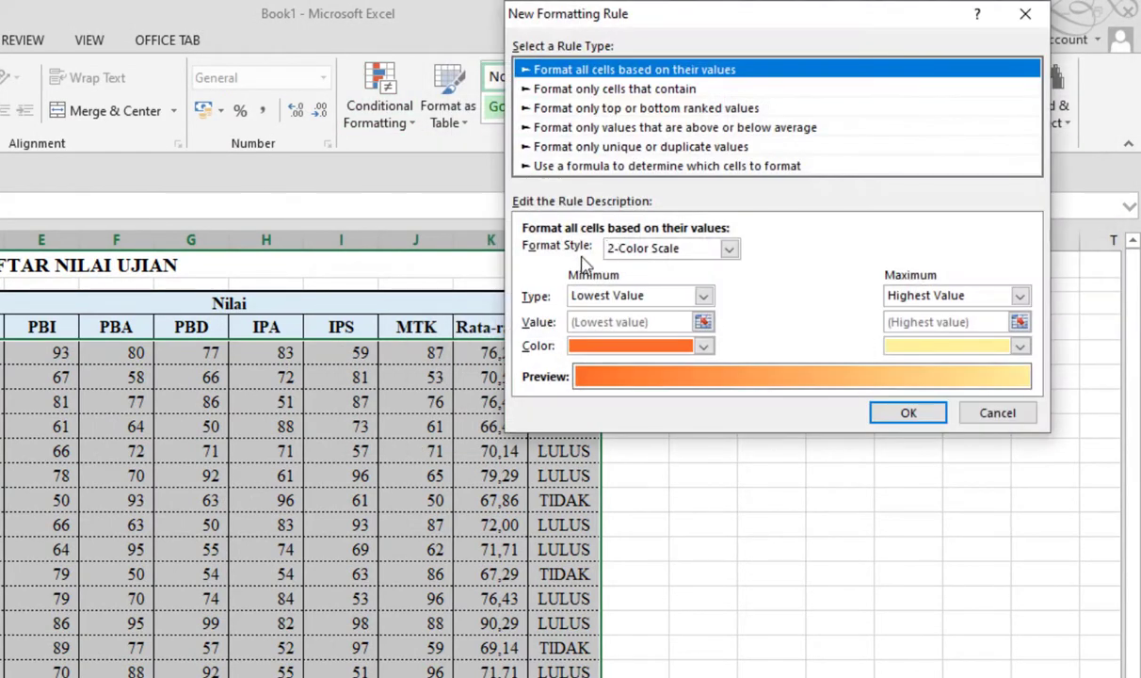
left_click(584, 166)
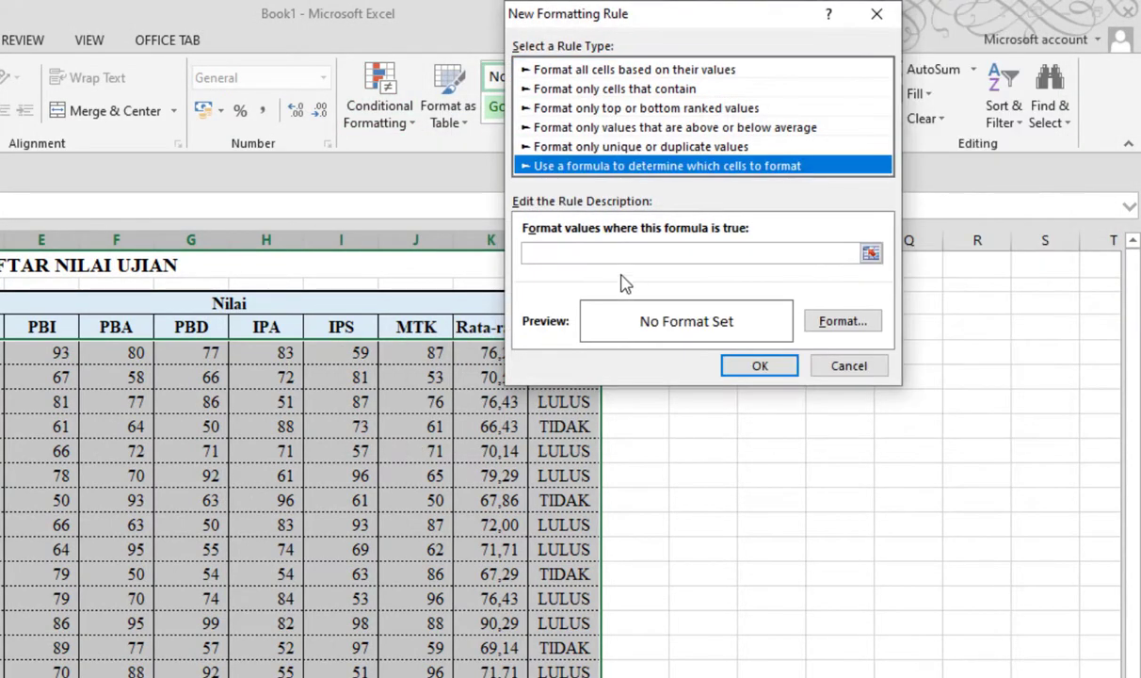
left_click(599, 252)
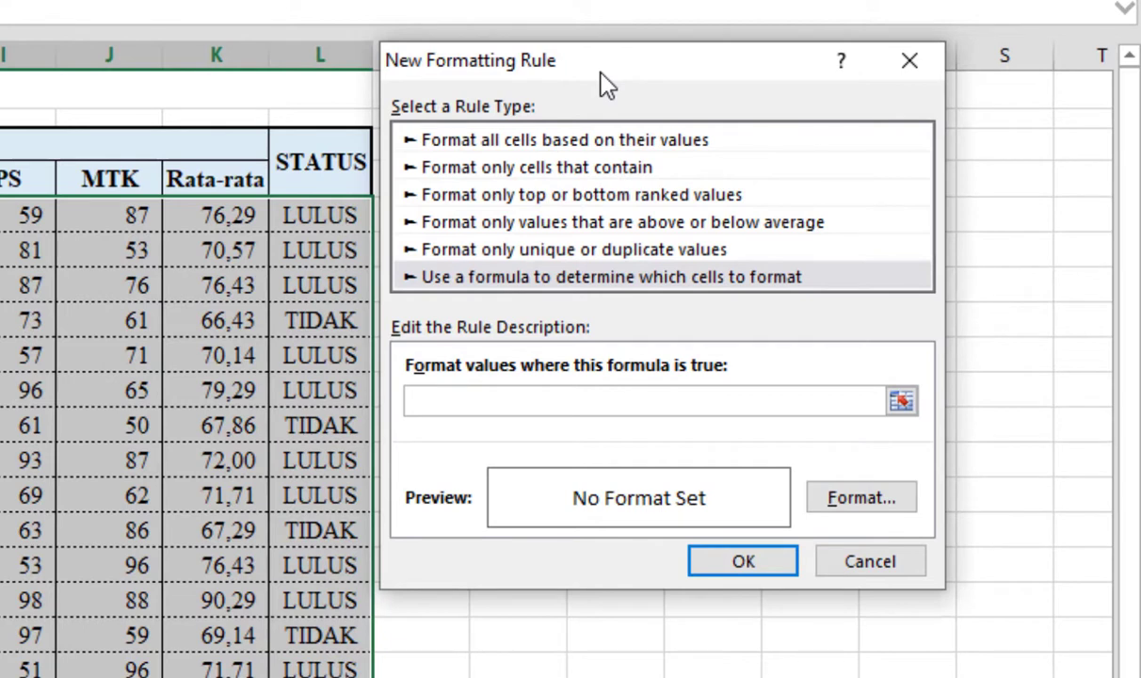
left_click(660, 401)
type("=AND(")
left_click(307, 216)
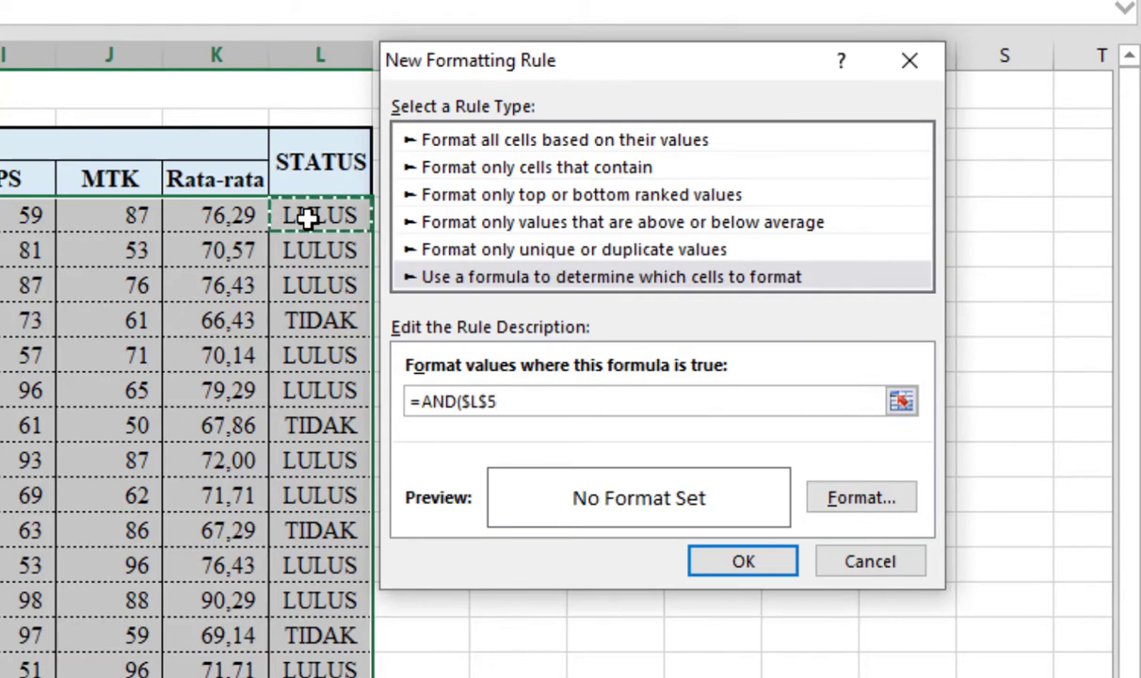
type("=")
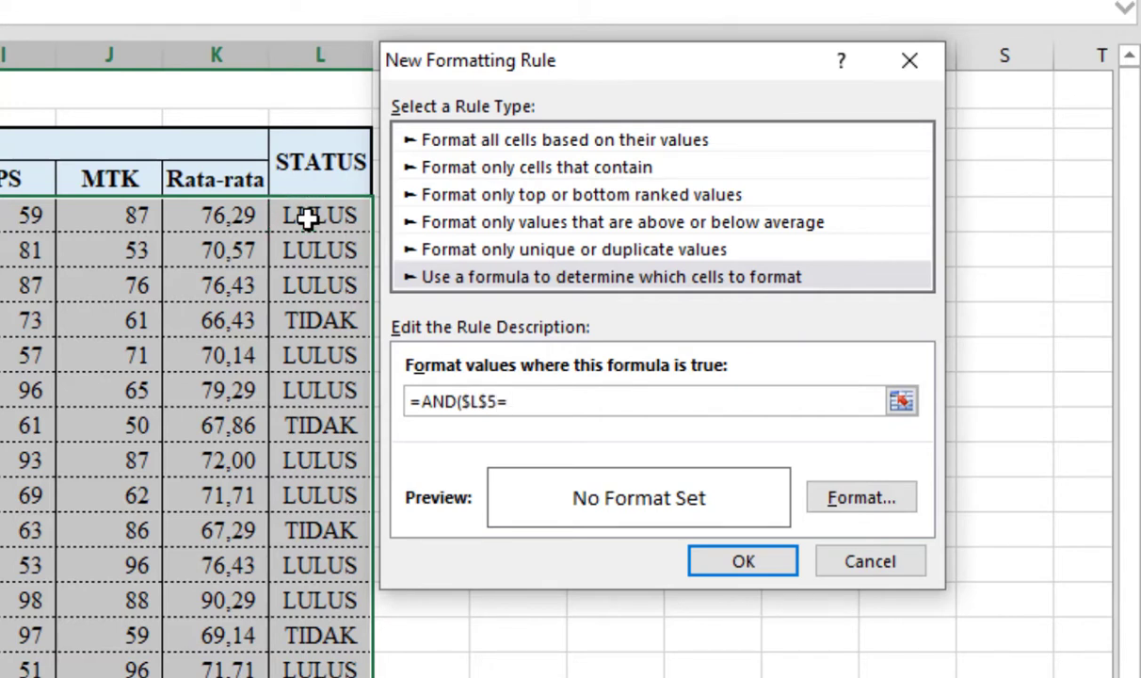
type("\"LULUS\";")
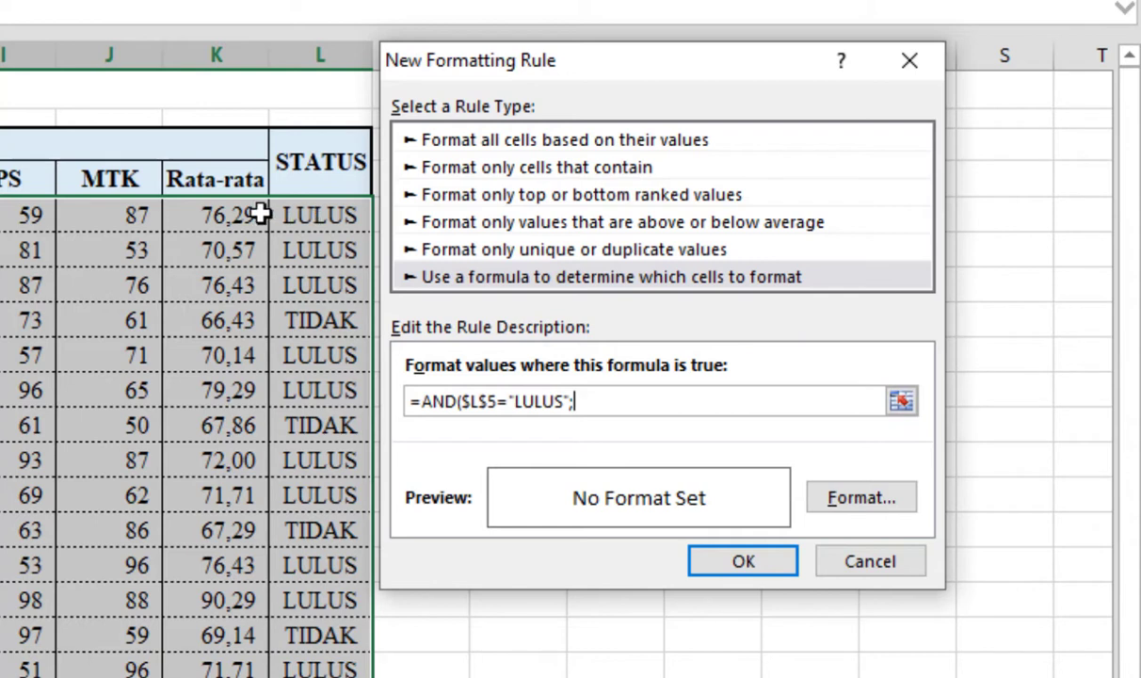
left_click(233, 214)
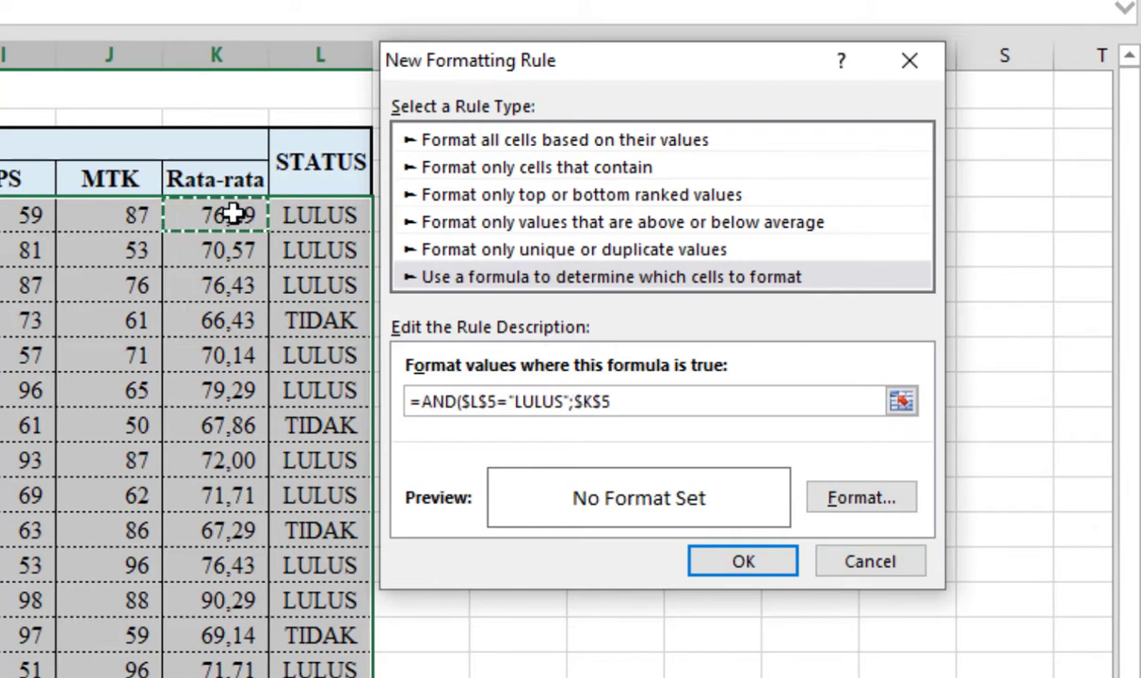
type(">9")
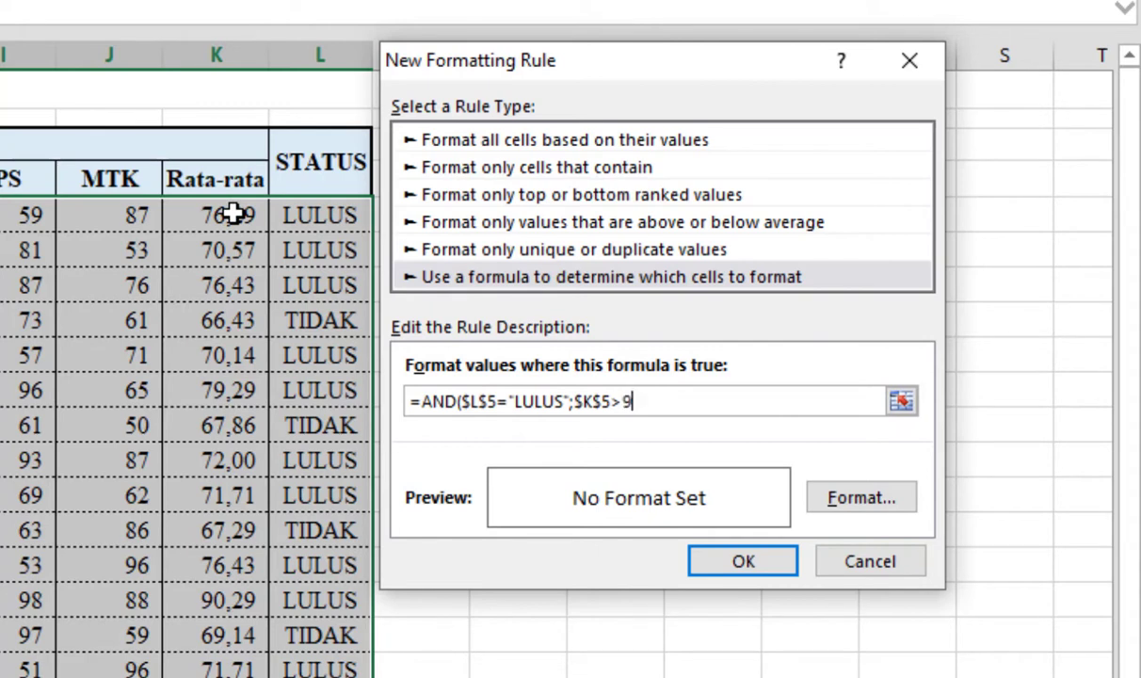
type("0")
key("Delete")
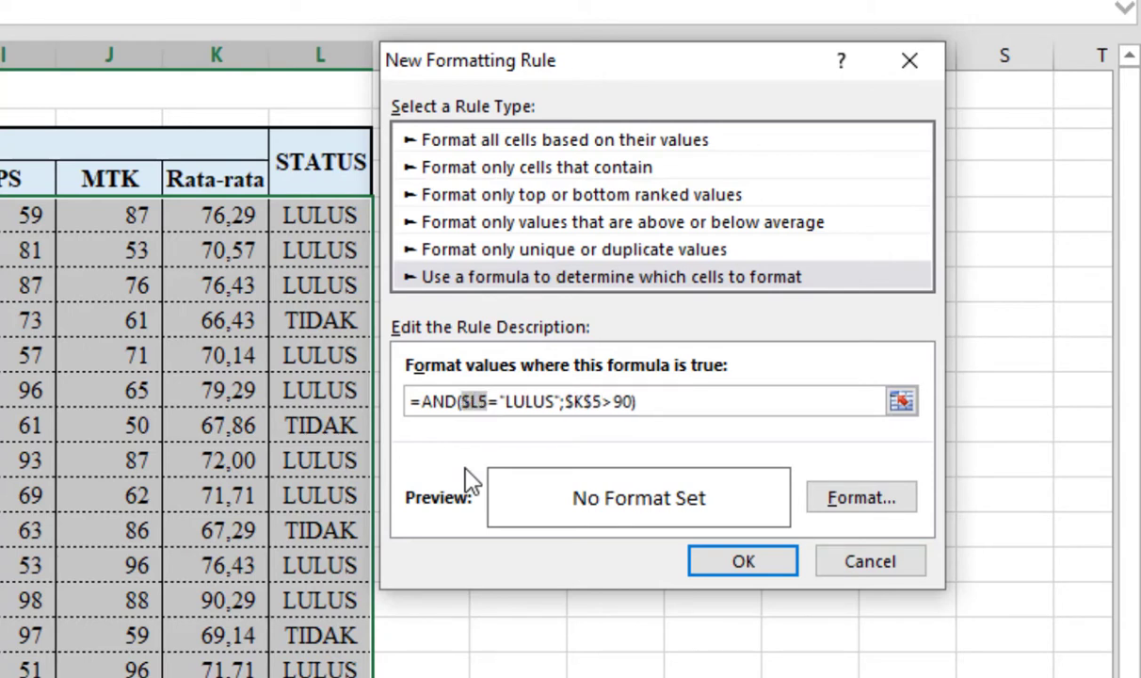
left_click(592, 401)
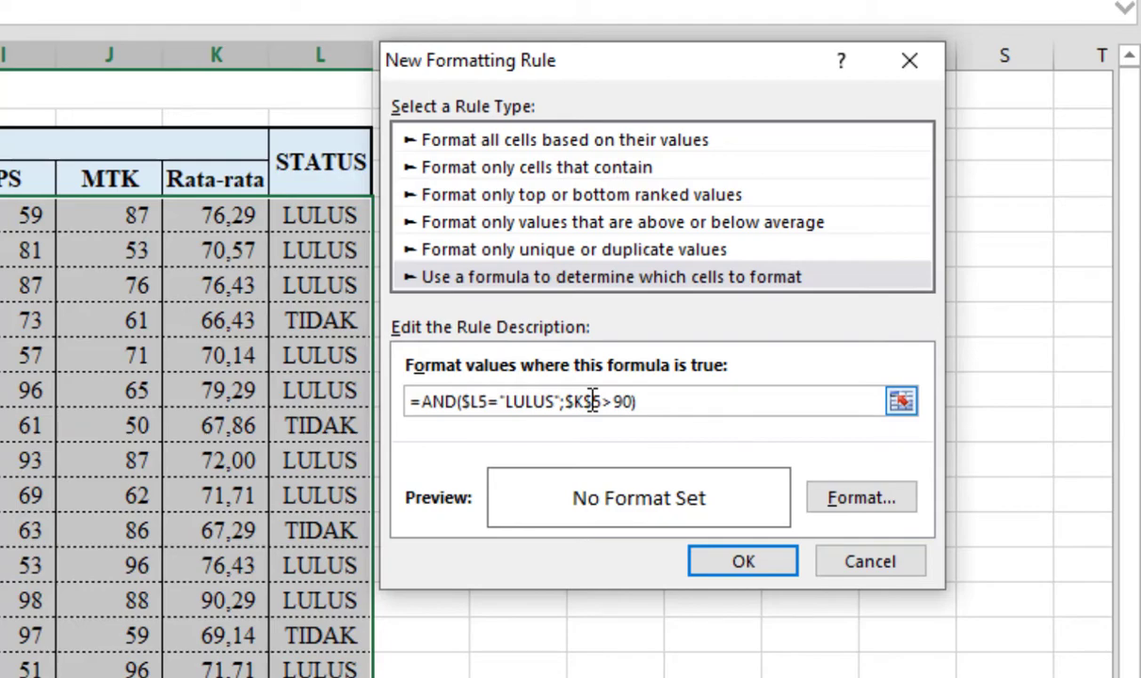
key("BackSpace")
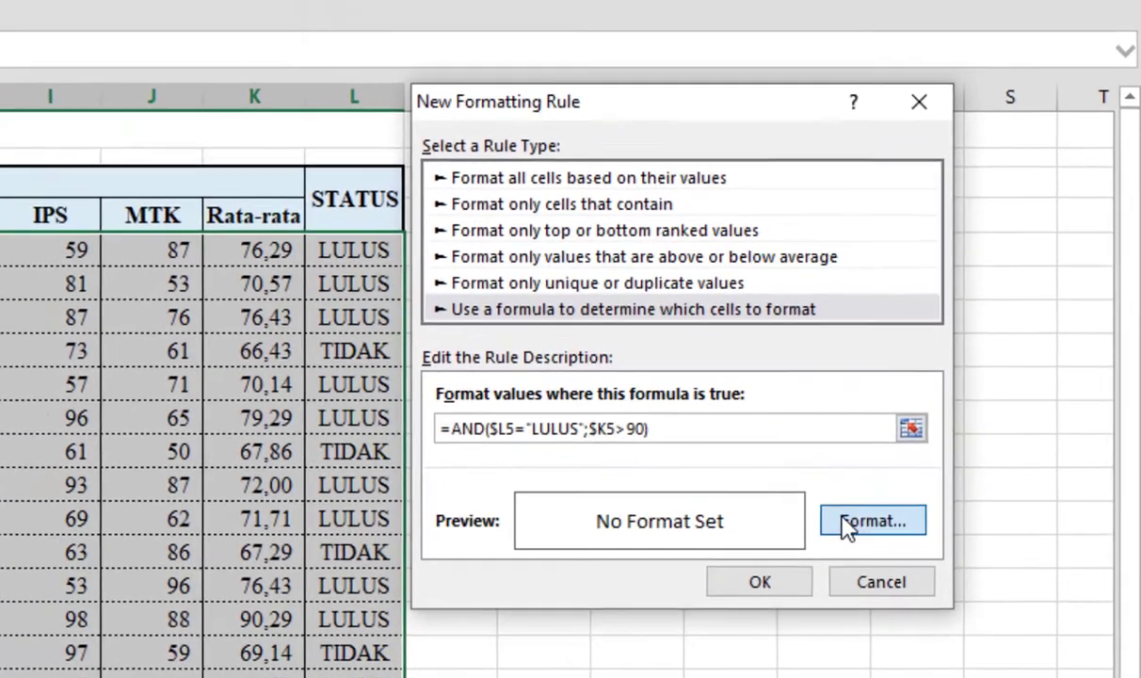
Give the AND rule a light green fill and apply it to the score table
left_click(829, 500)
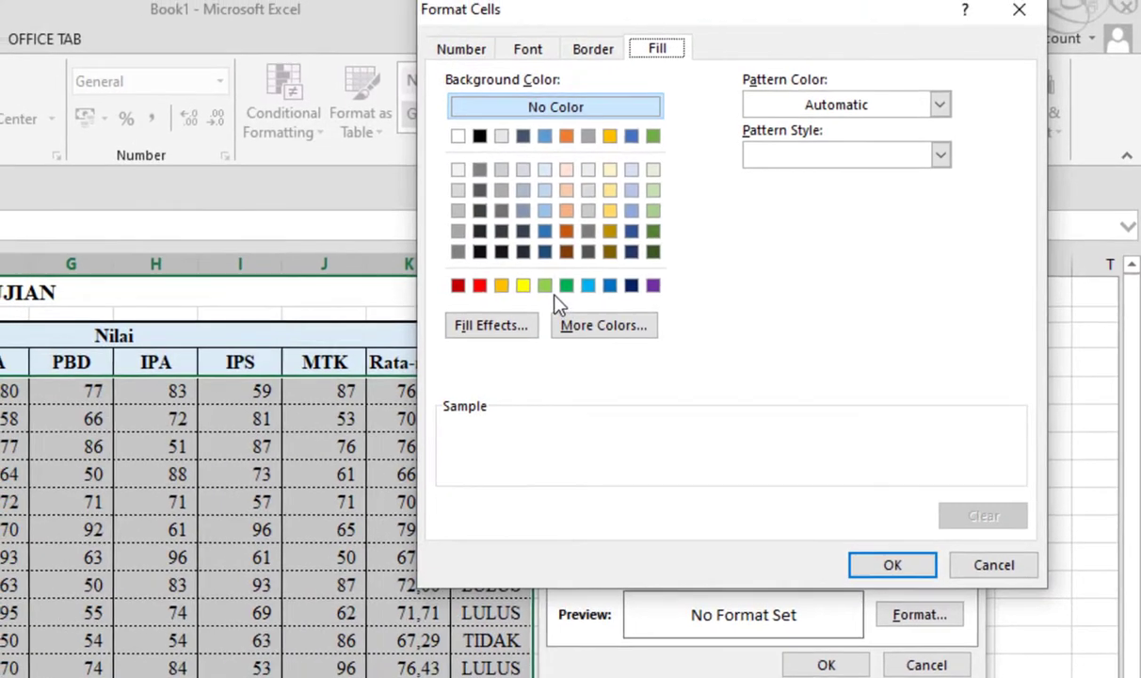
left_click(470, 188)
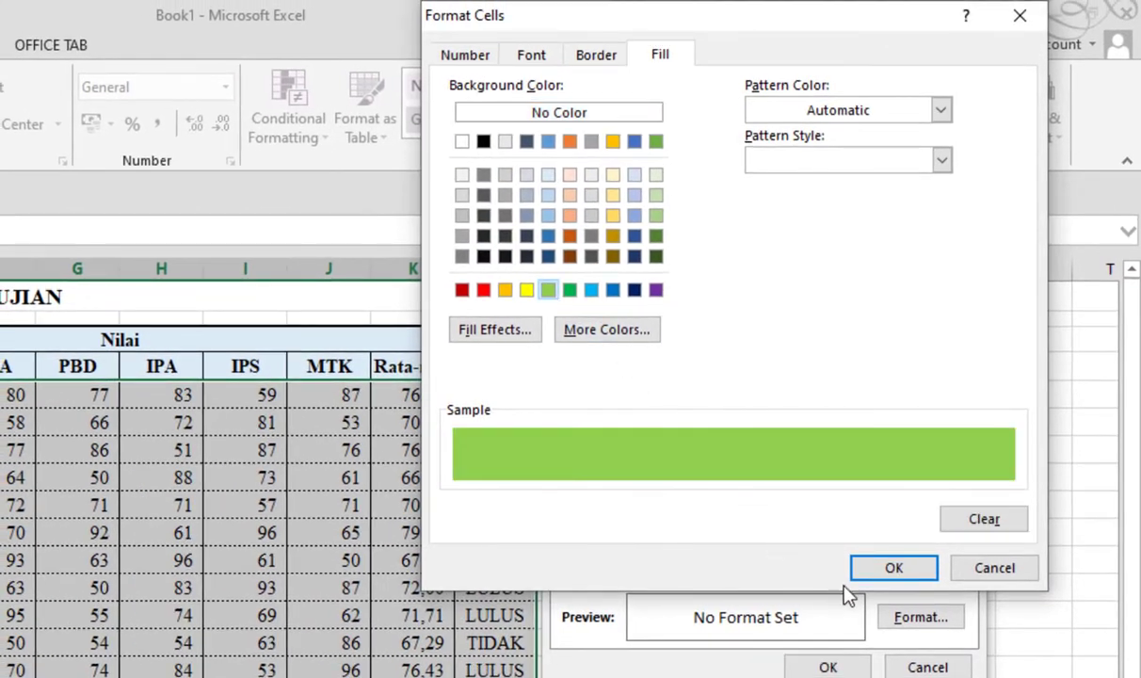
left_click(879, 569)
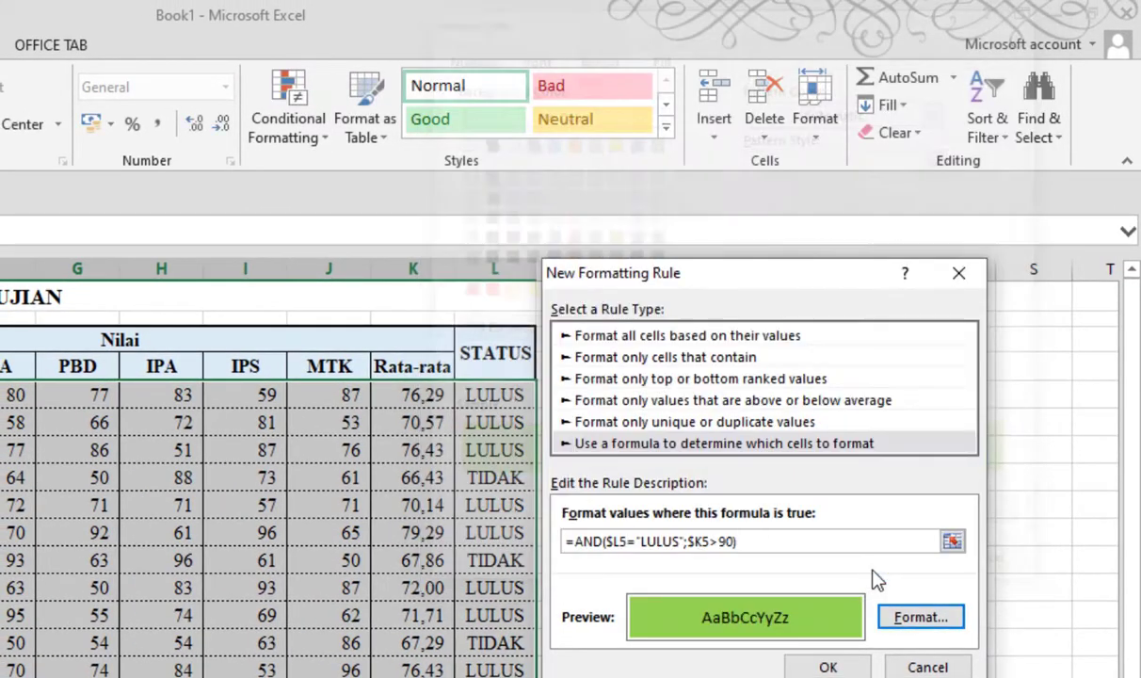
left_click(829, 667)
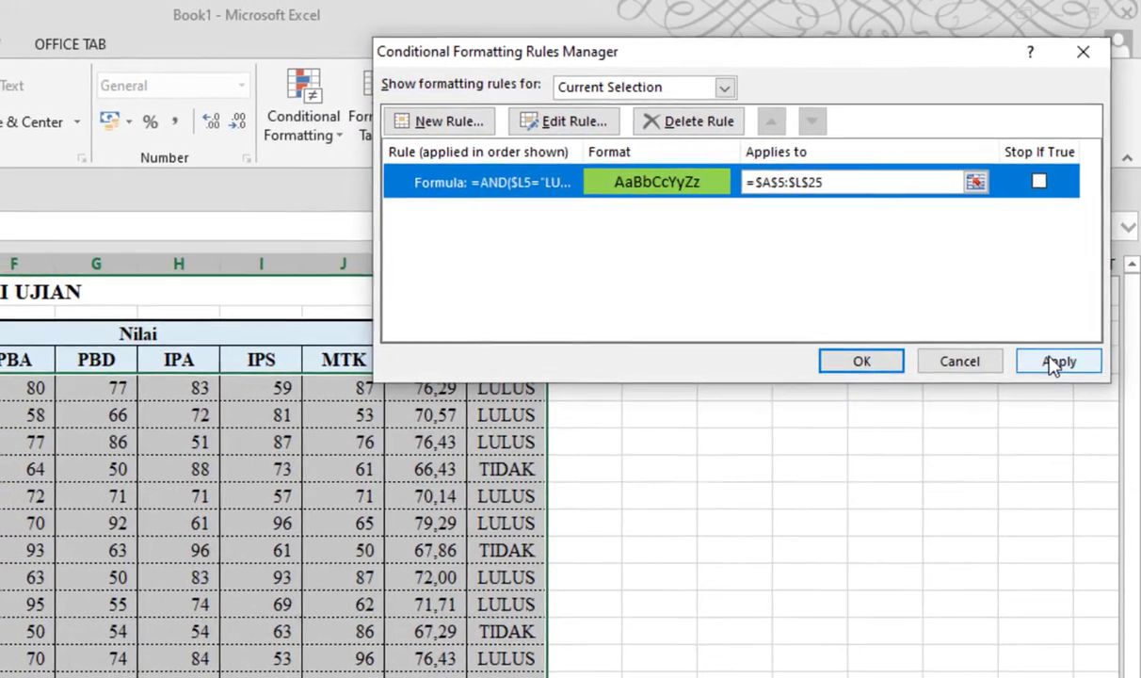
left_click(1057, 346)
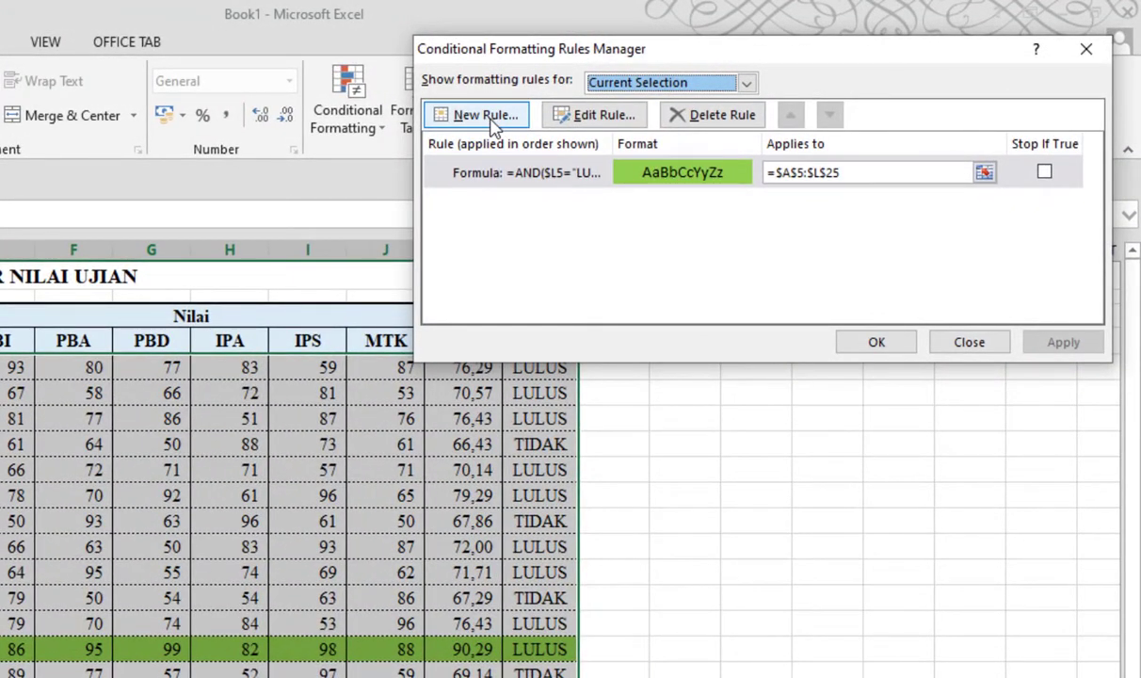
Start a new formula rule =OR($J5<60;$H5<60) with row-relative references
left_click(491, 126)
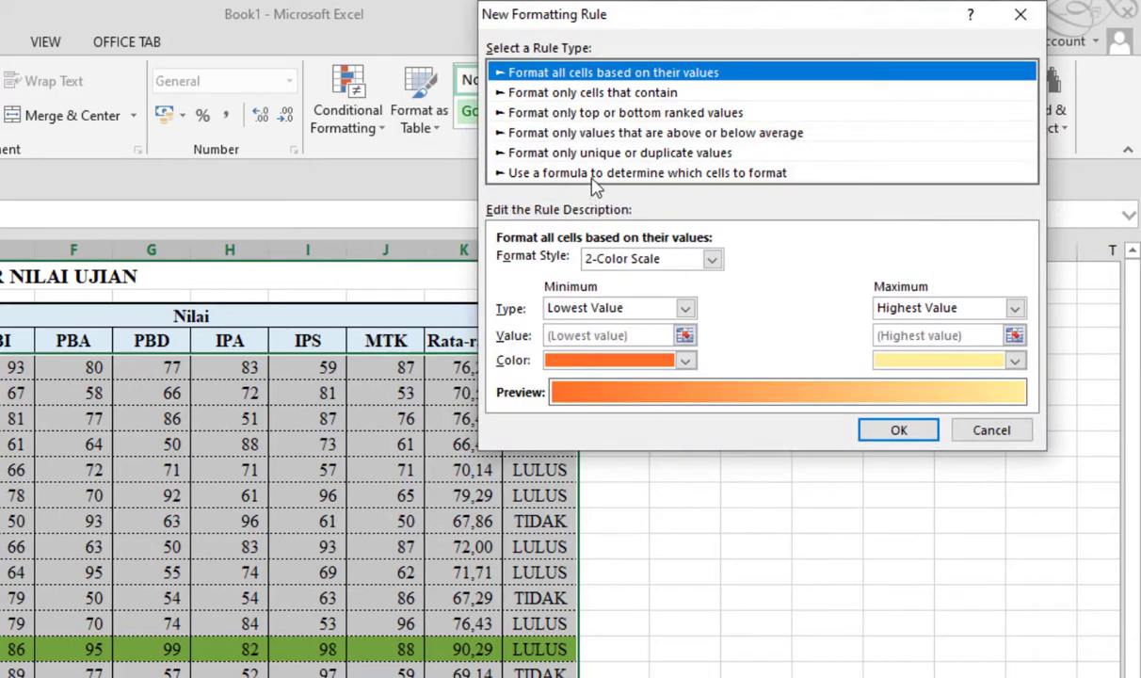
left_click(595, 174)
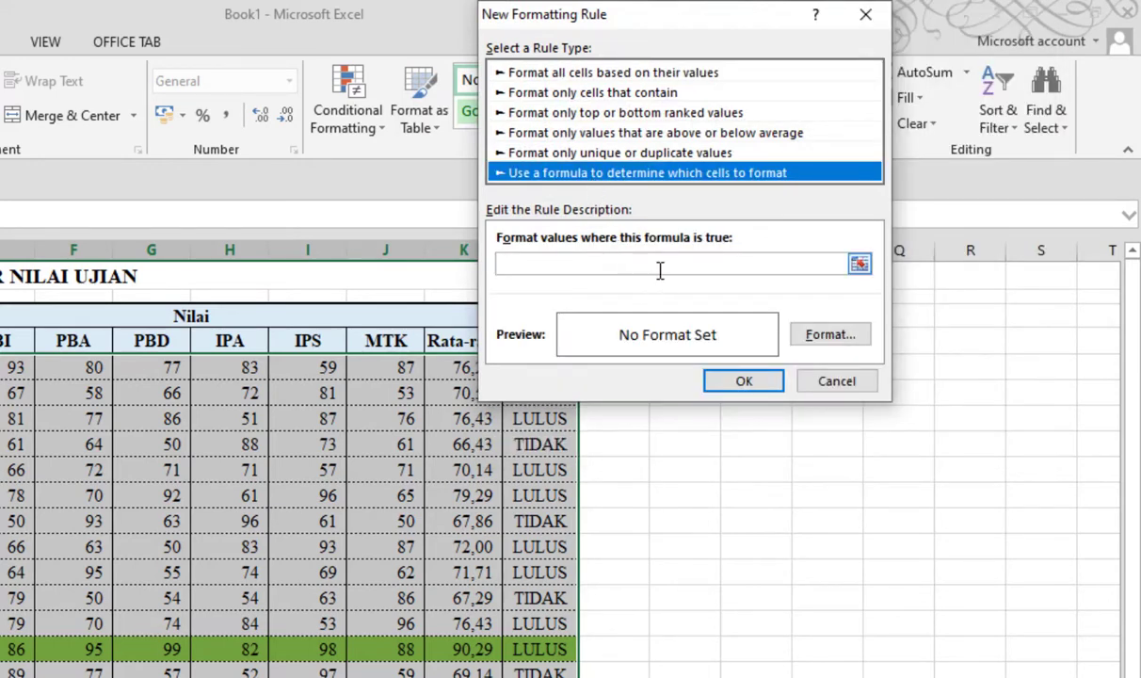
left_click(629, 265)
type("=")
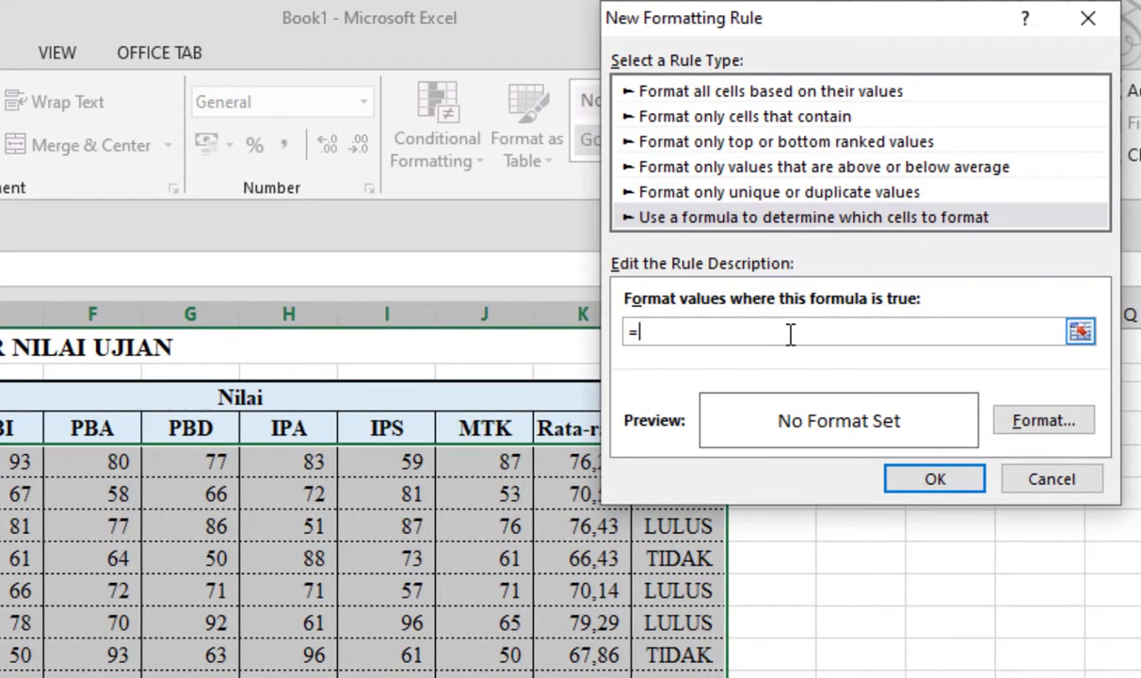
type("OR(")
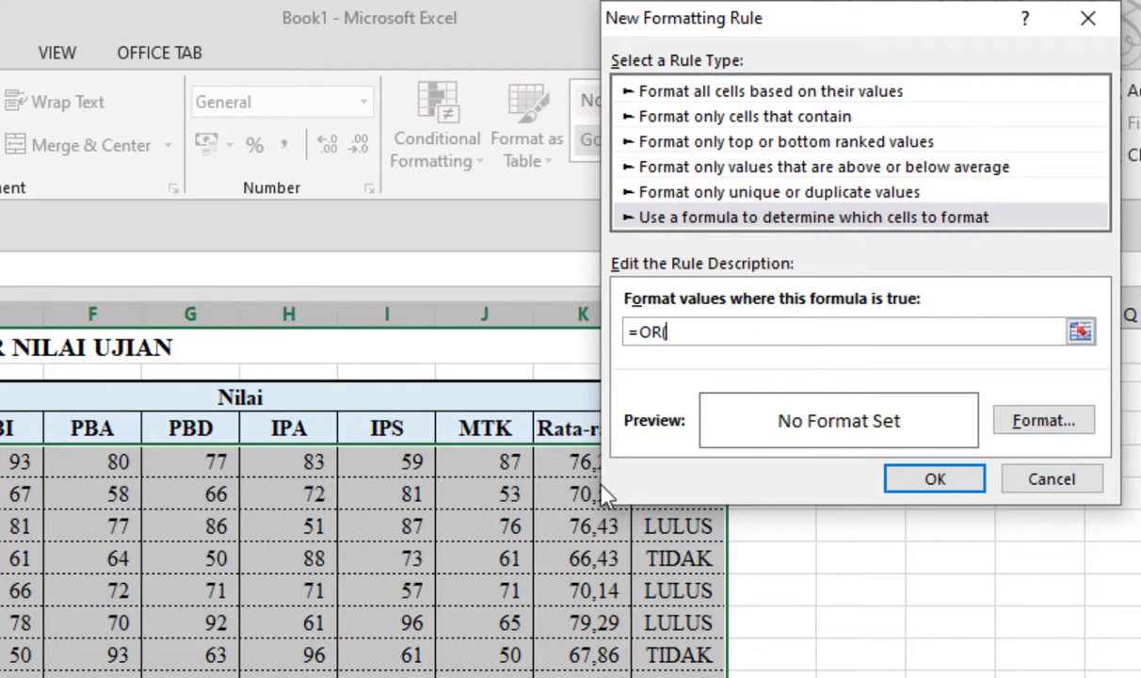
left_click(507, 464)
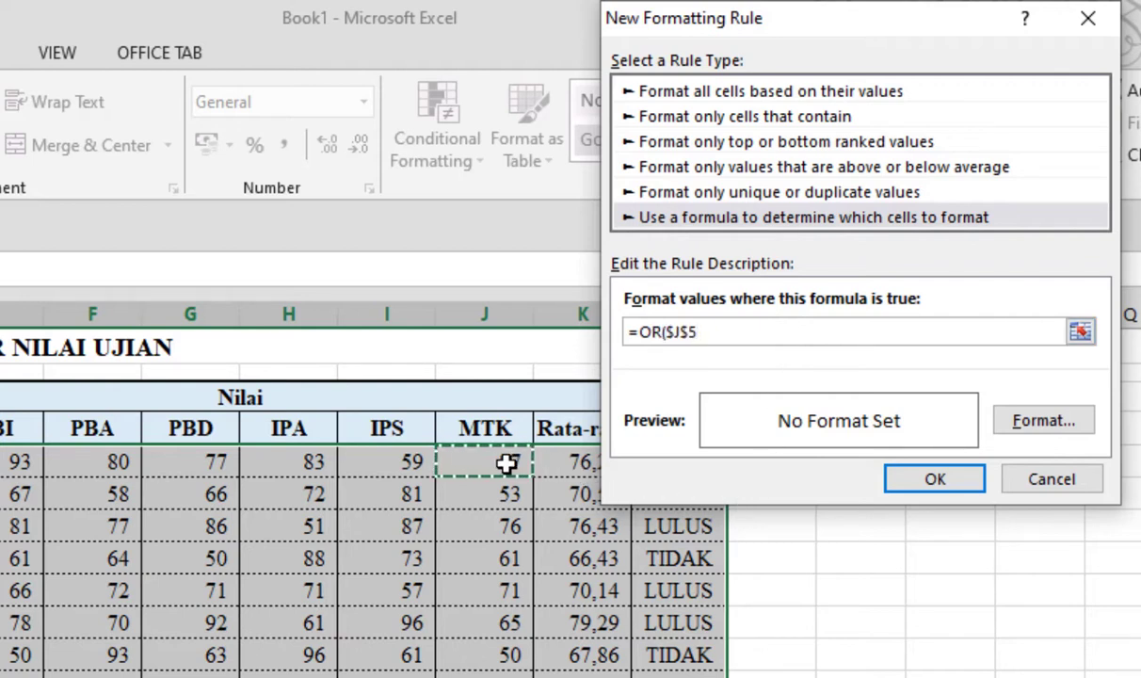
type("<60;")
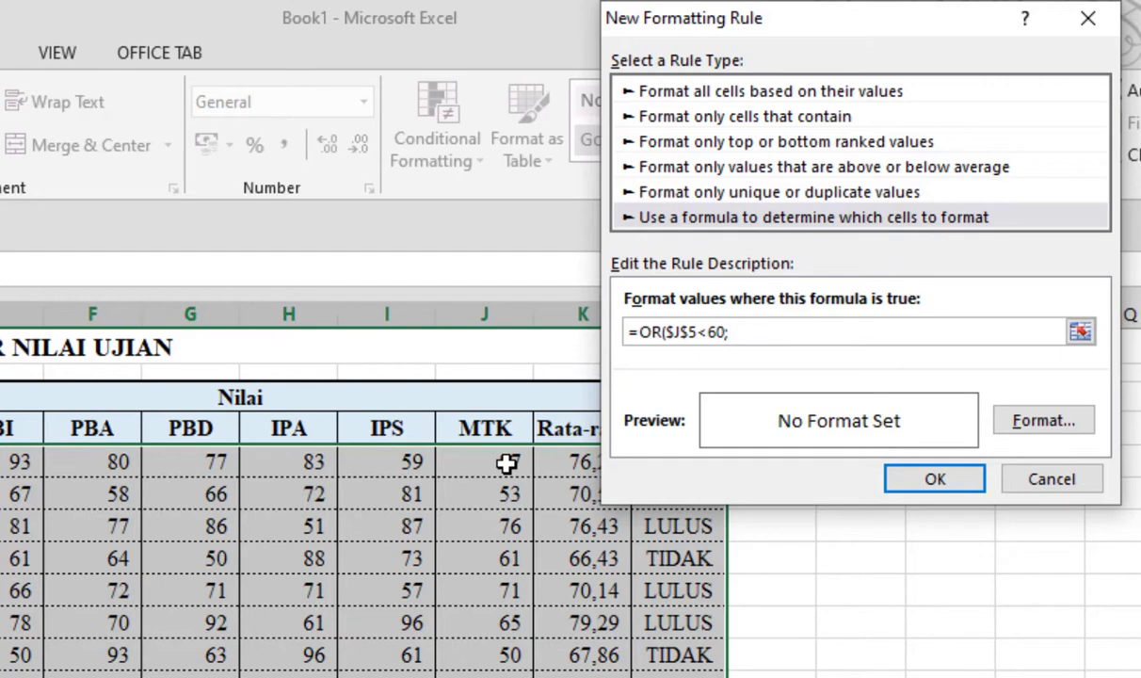
left_click(299, 465)
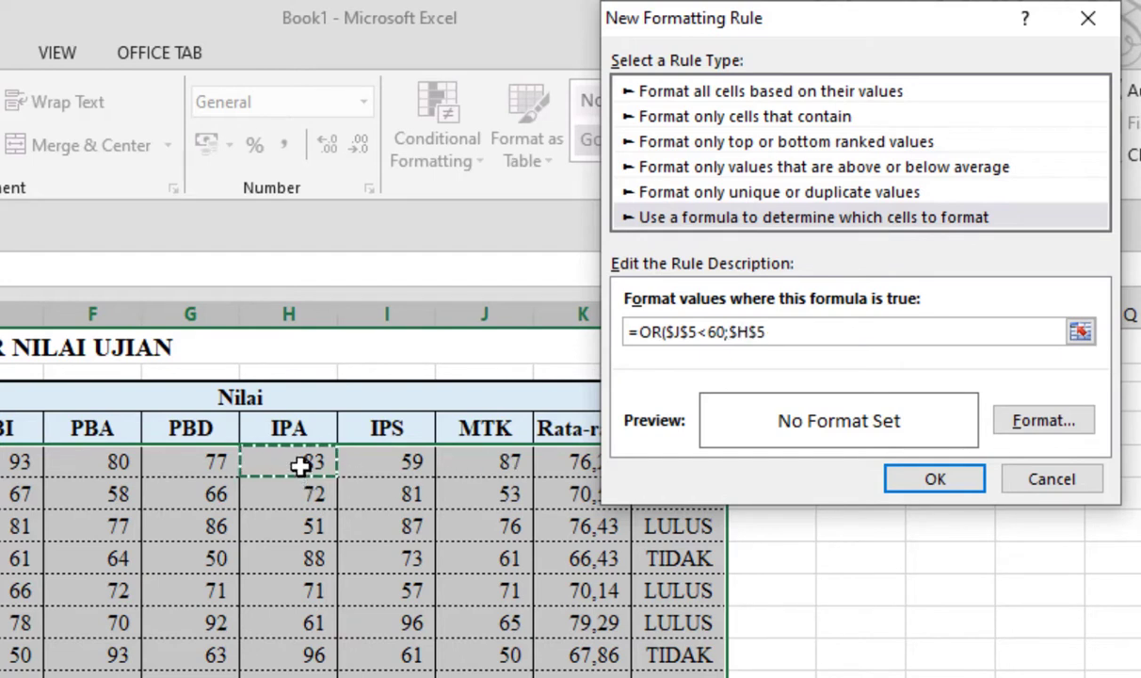
type("<60")
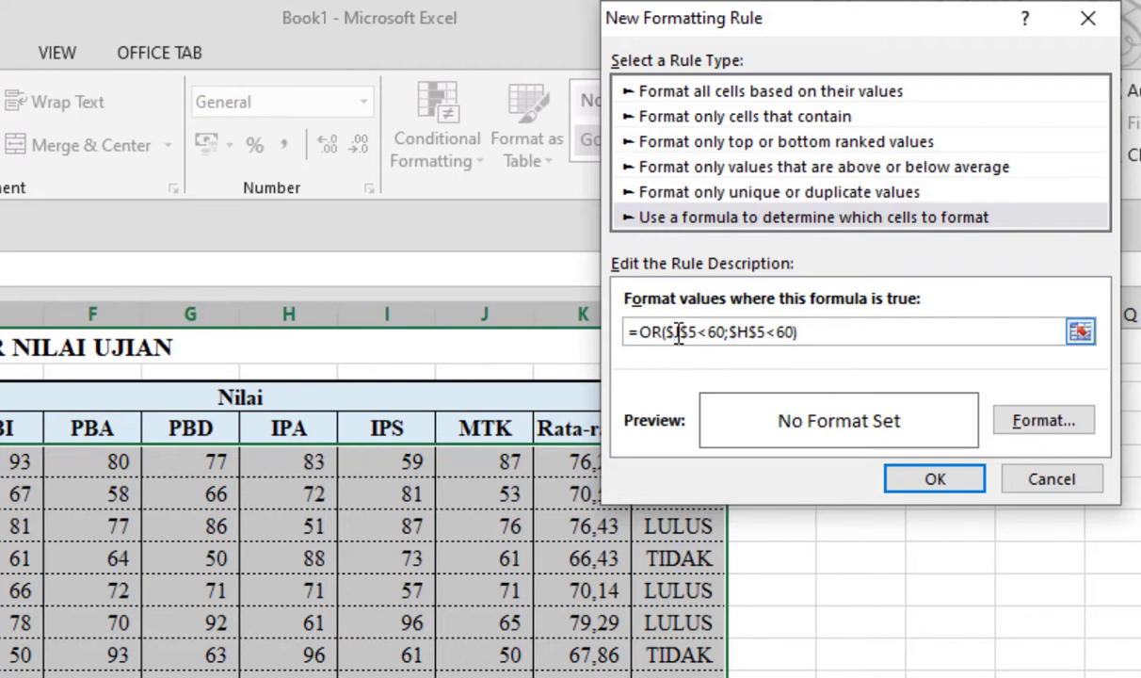
key("F4")
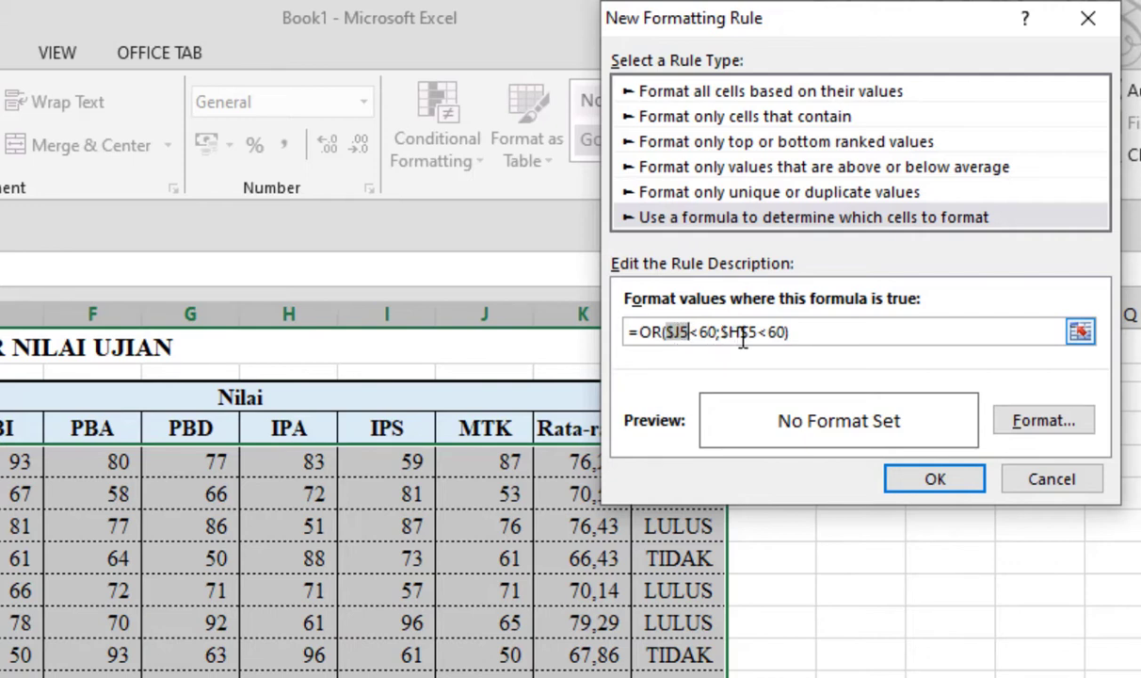
left_click(741, 334)
key("F4")
key("F4")
key("F4")
key("F4")
key("F4")
Give the OR rule a red fill and apply it alongside the green rule
left_click(1024, 426)
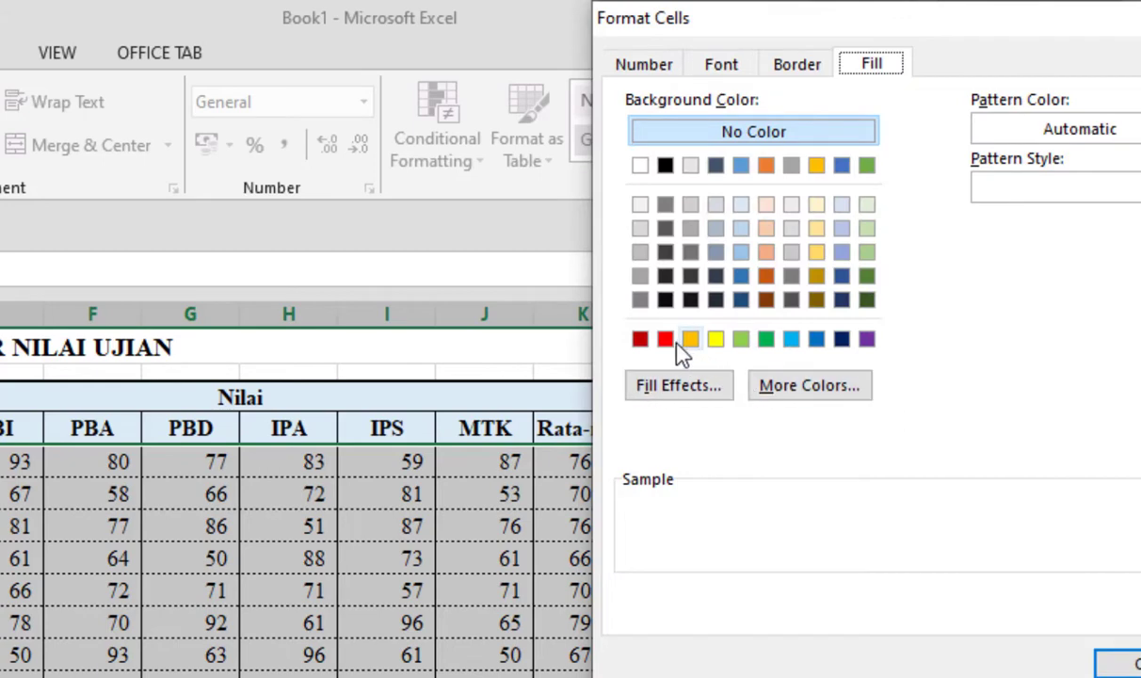
left_click(666, 339)
left_click(1118, 667)
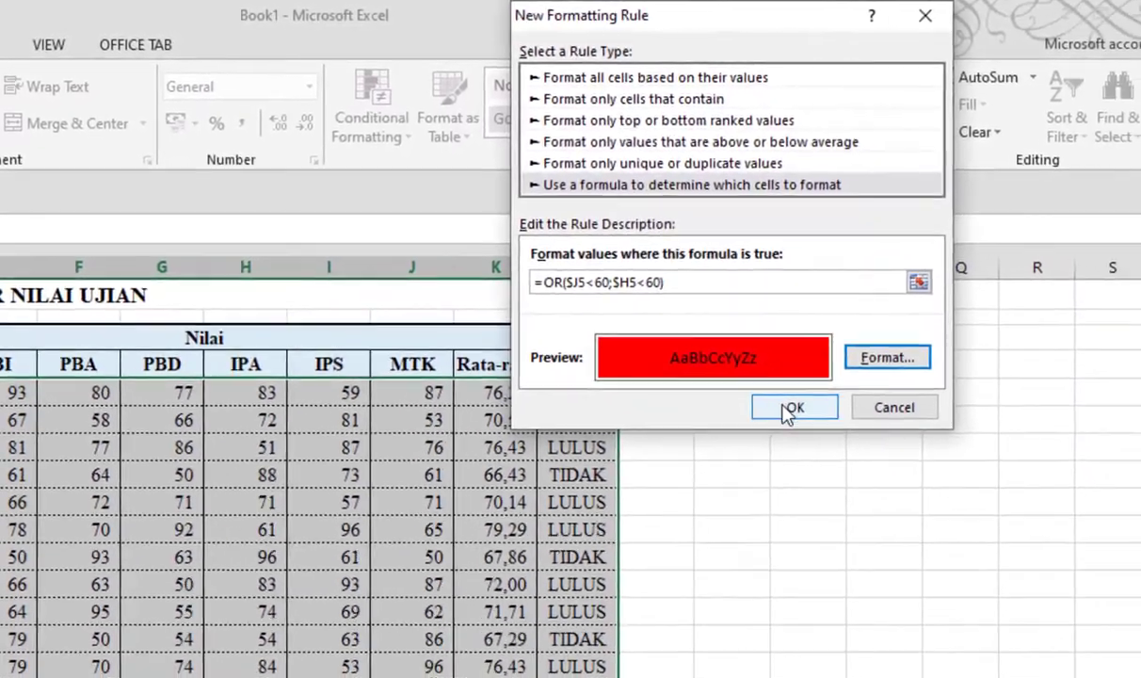
left_click(932, 477)
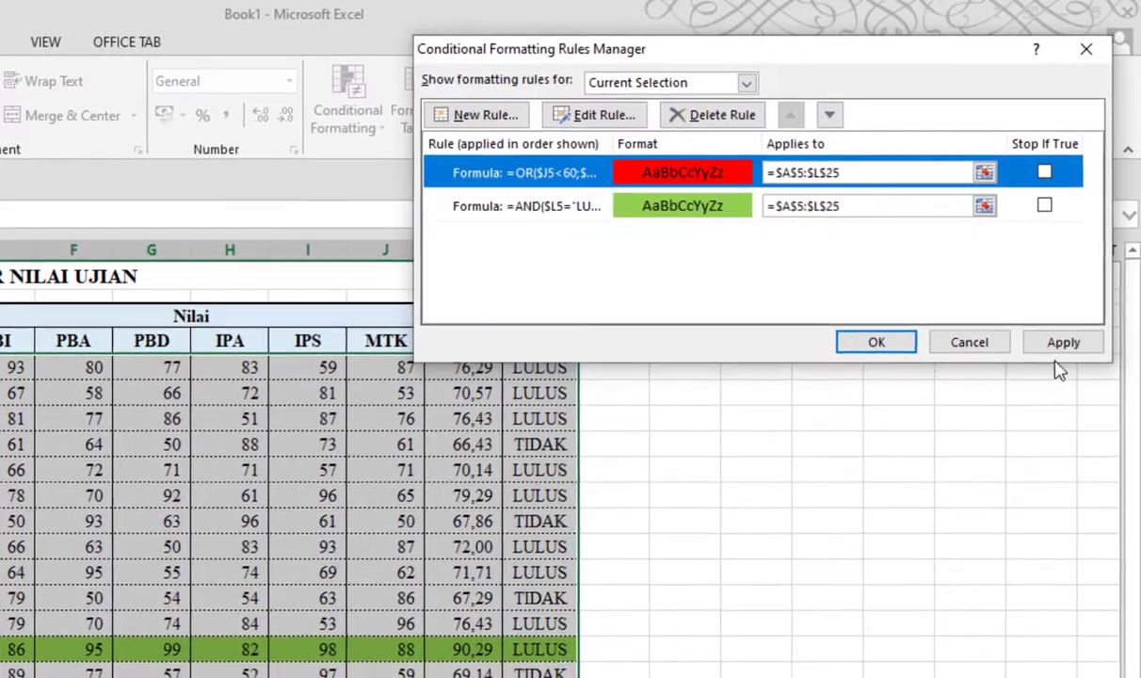
left_click(1066, 349)
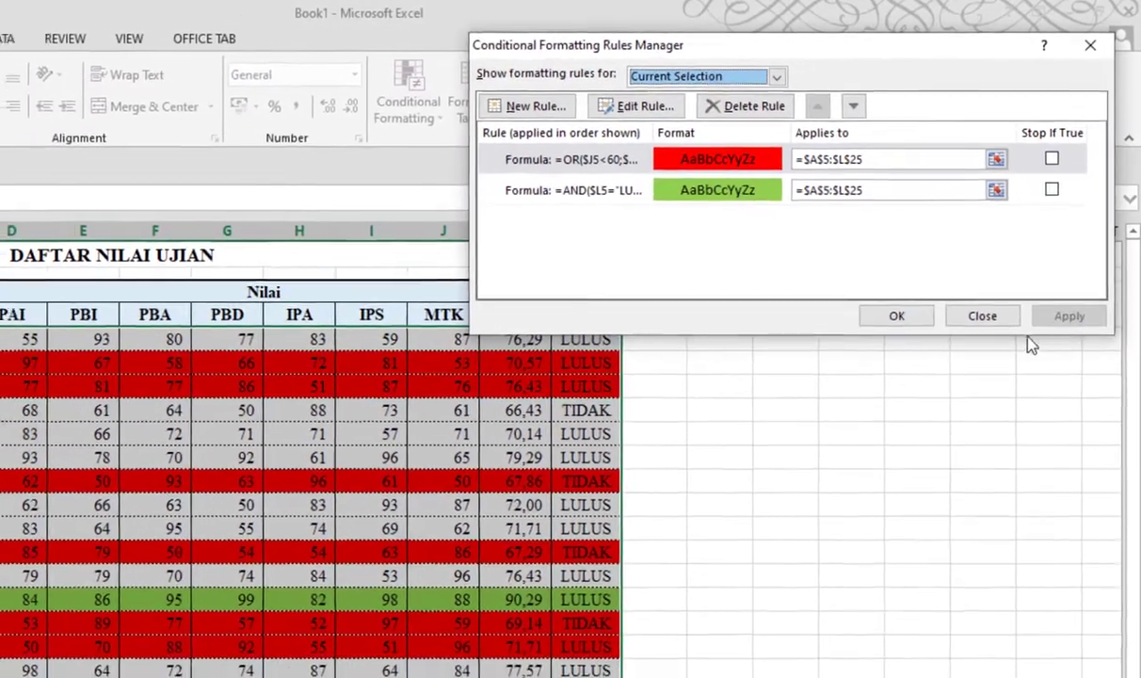
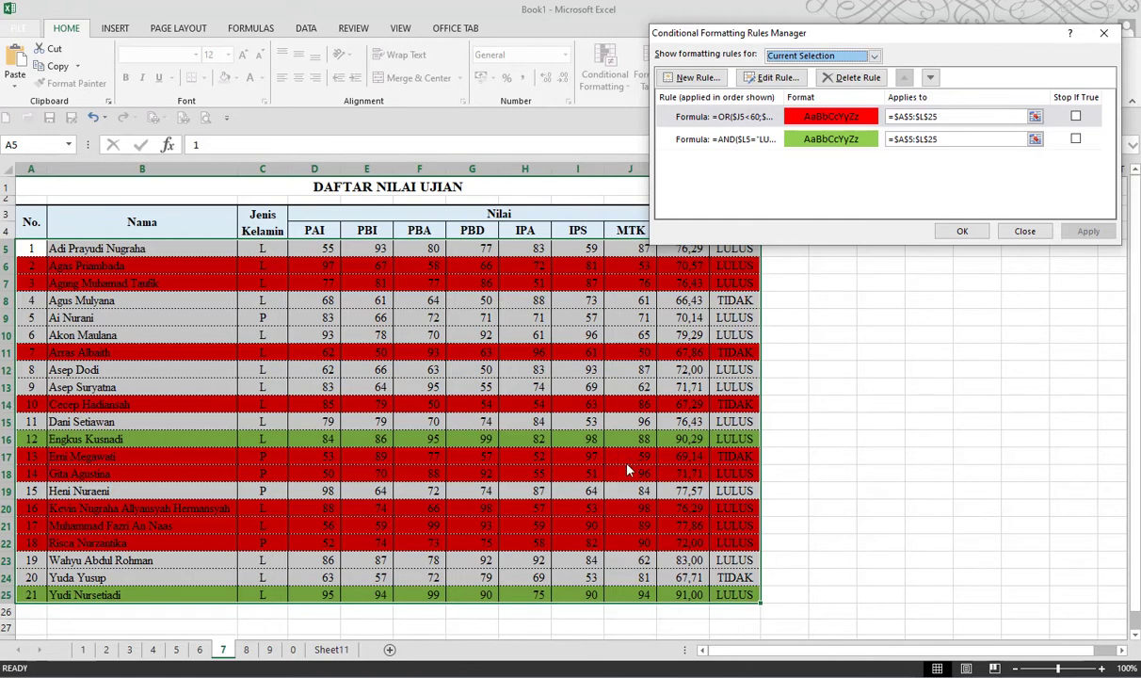
Close the Rules Manager, clear the table selection, and go to sheet 9
left_click(960, 231)
left_click(468, 348)
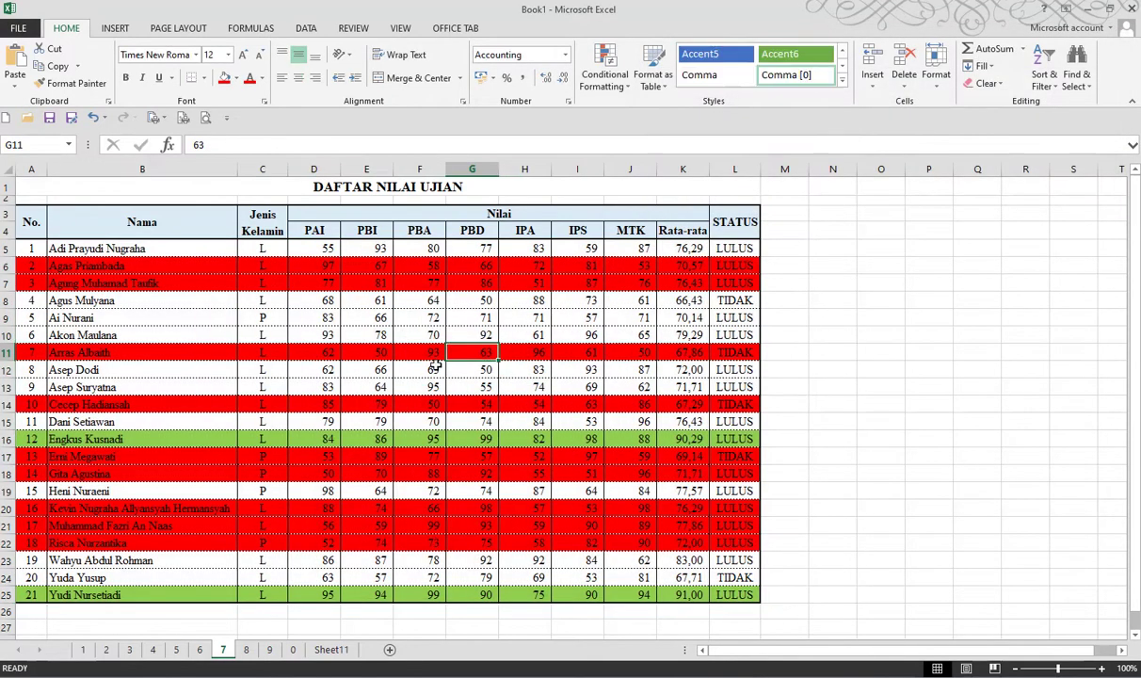
left_click(294, 528)
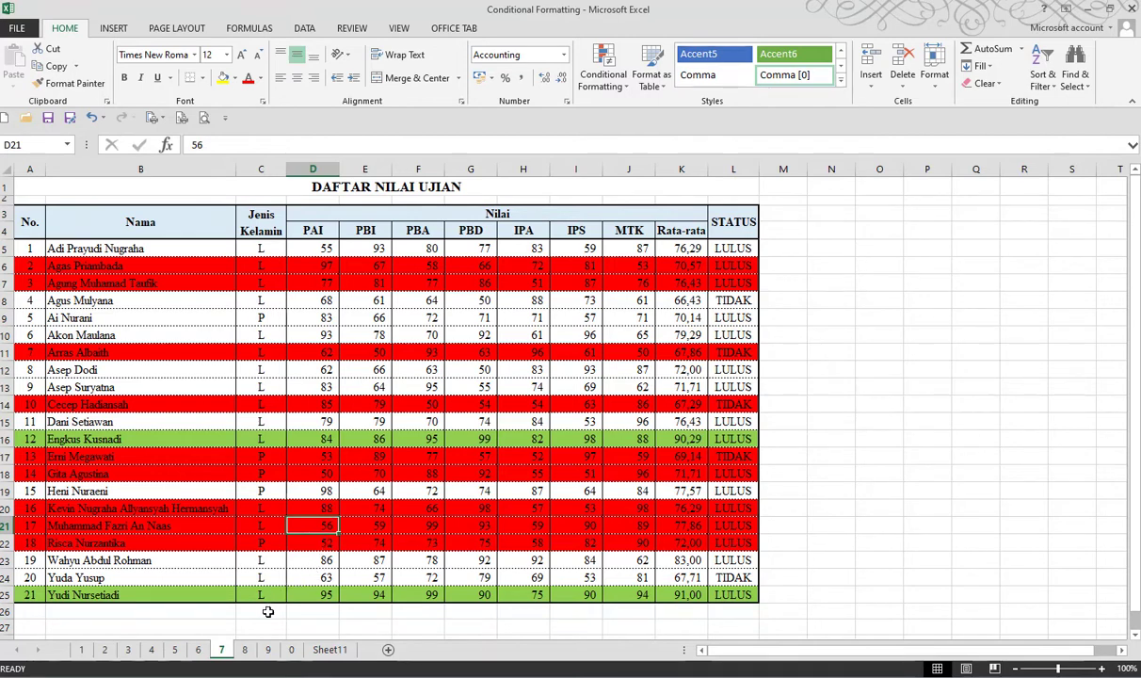
left_click(268, 650)
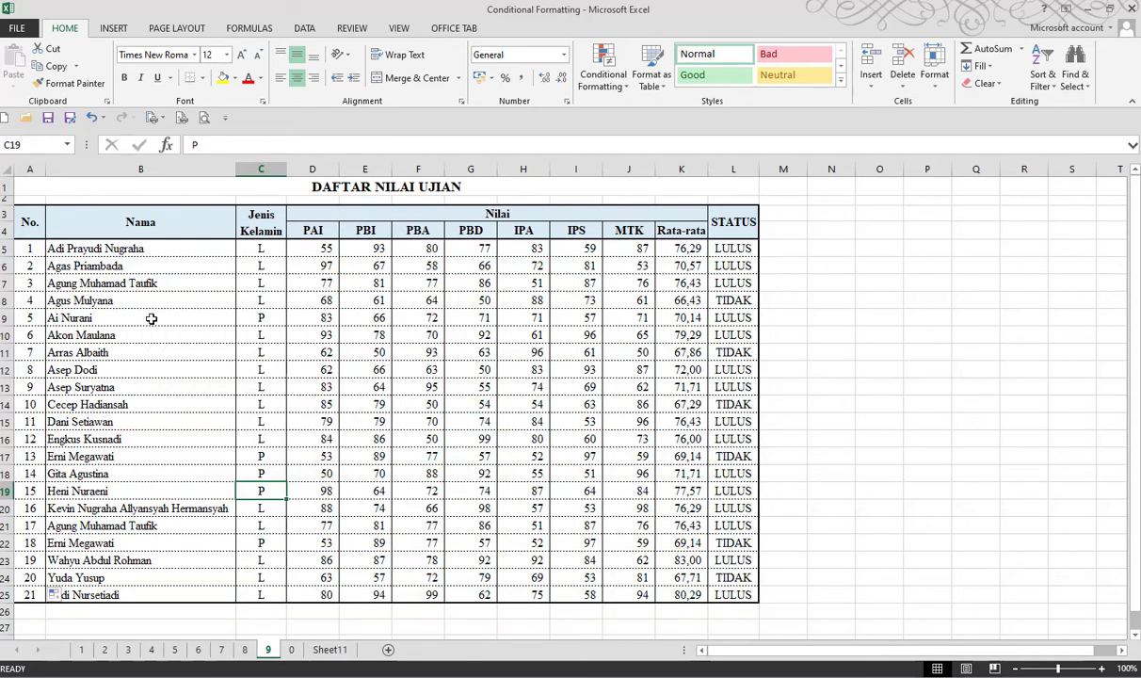
Select the student names in column B and begin a new conditional formatting rule
left_click_drag(160, 250, 165, 588)
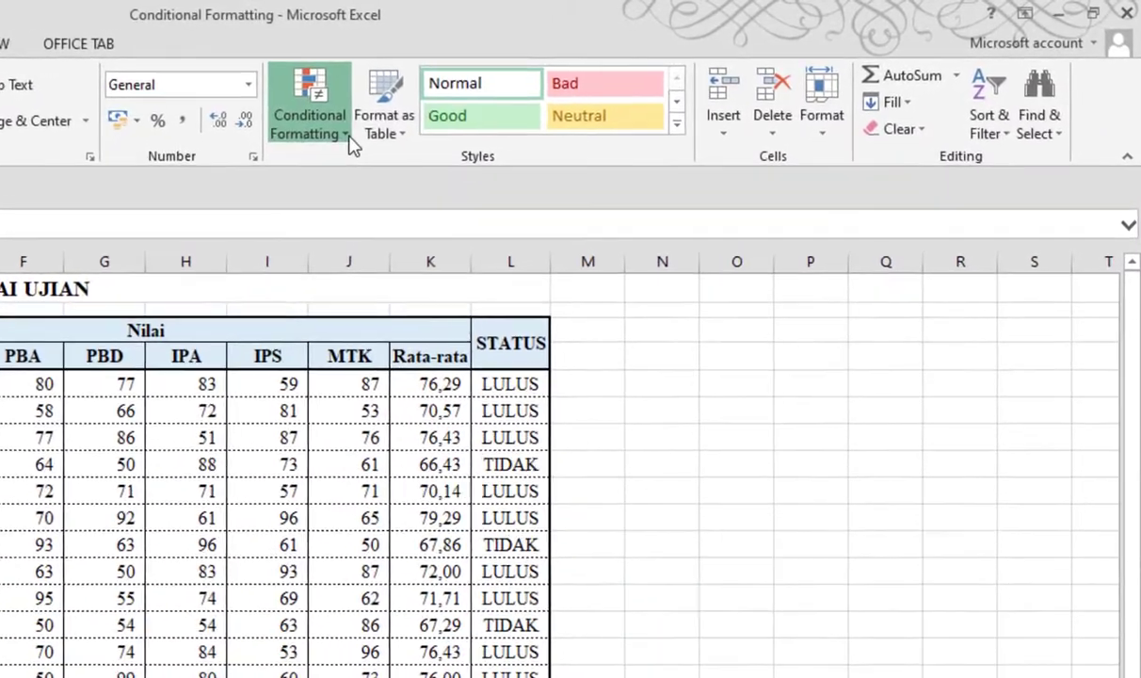
left_click(442, 116)
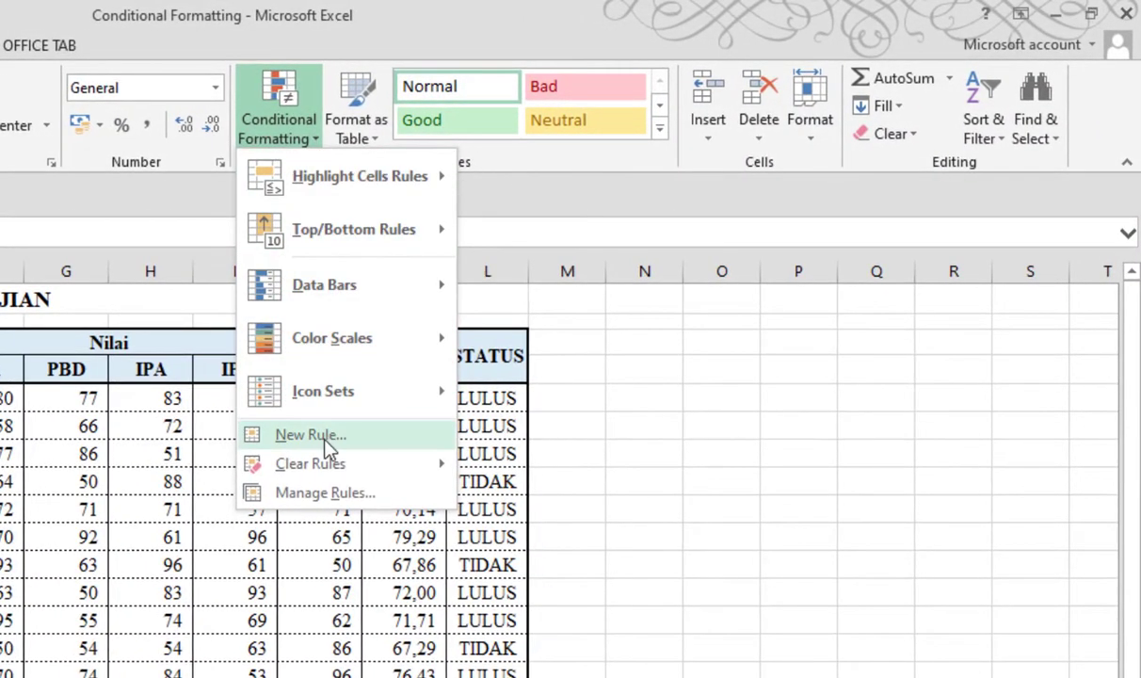
left_click(326, 443)
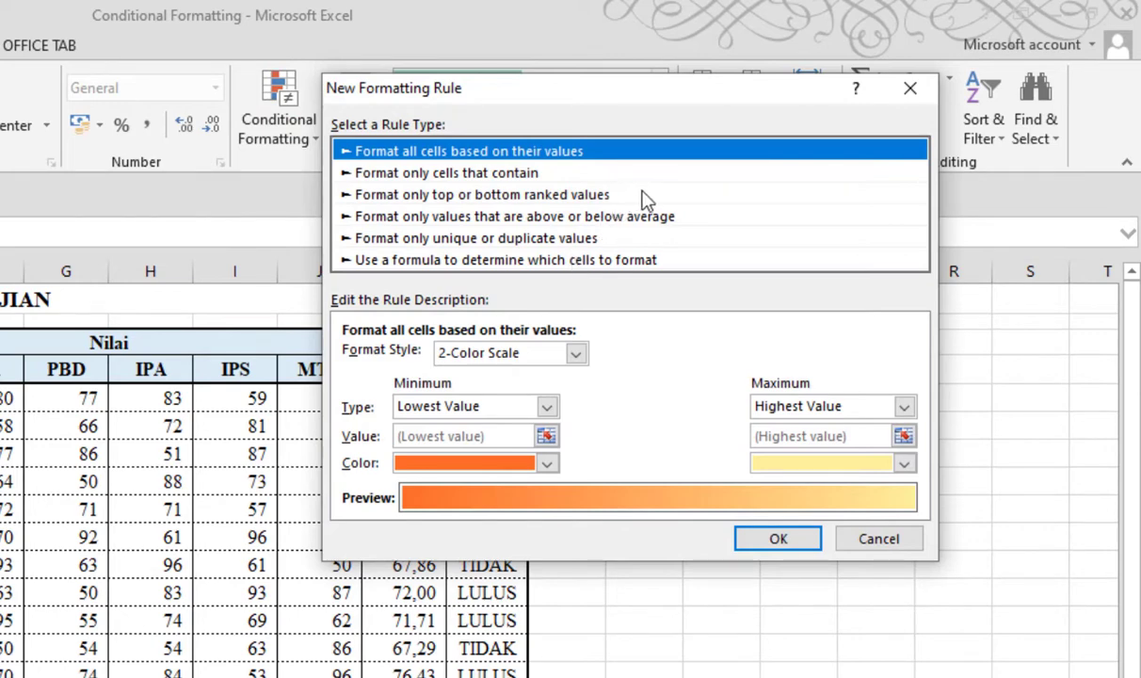
Add a duplicate-values rule that gives repeated names in column B a red fill
left_click(506, 241)
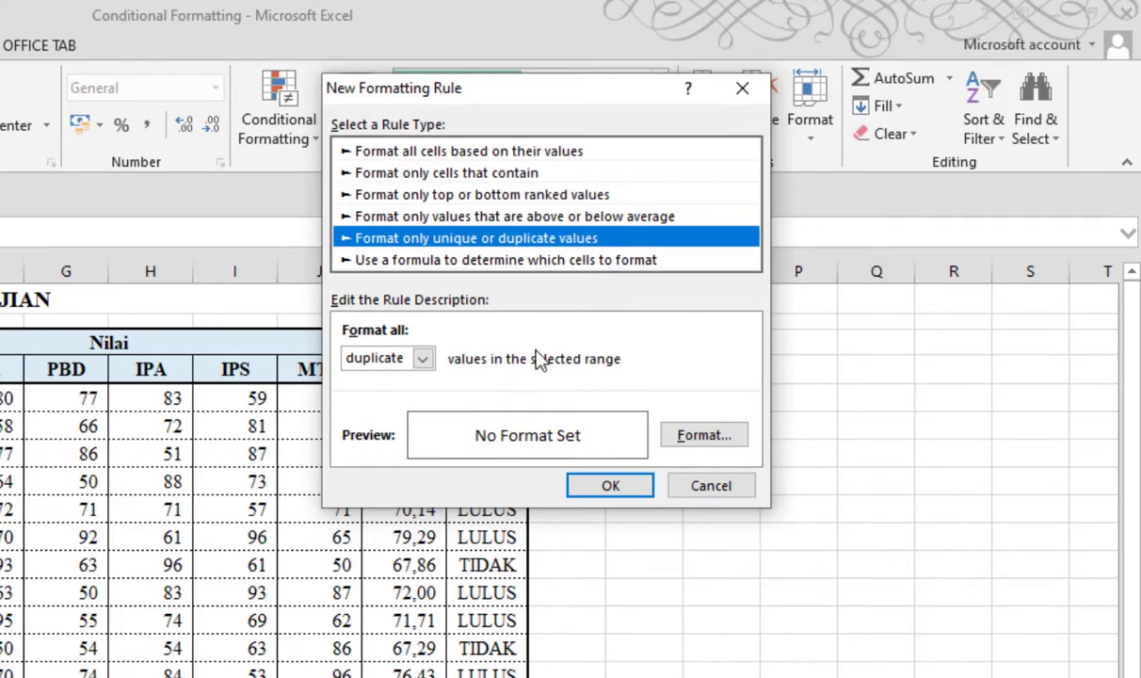
left_click(696, 437)
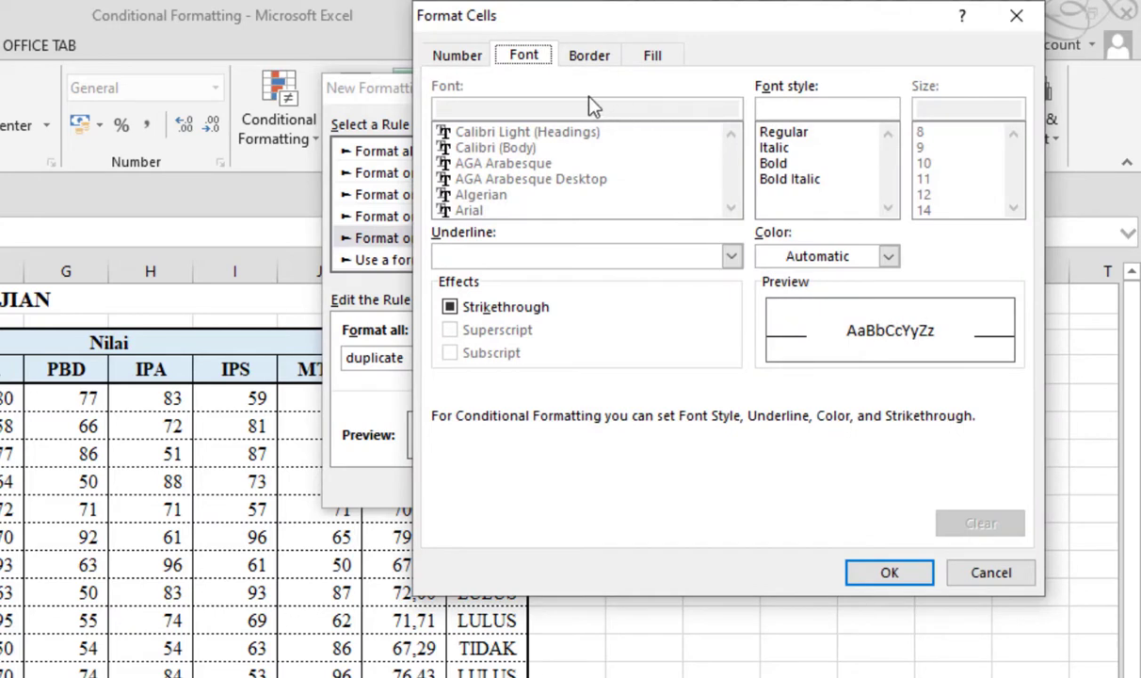
left_click(652, 57)
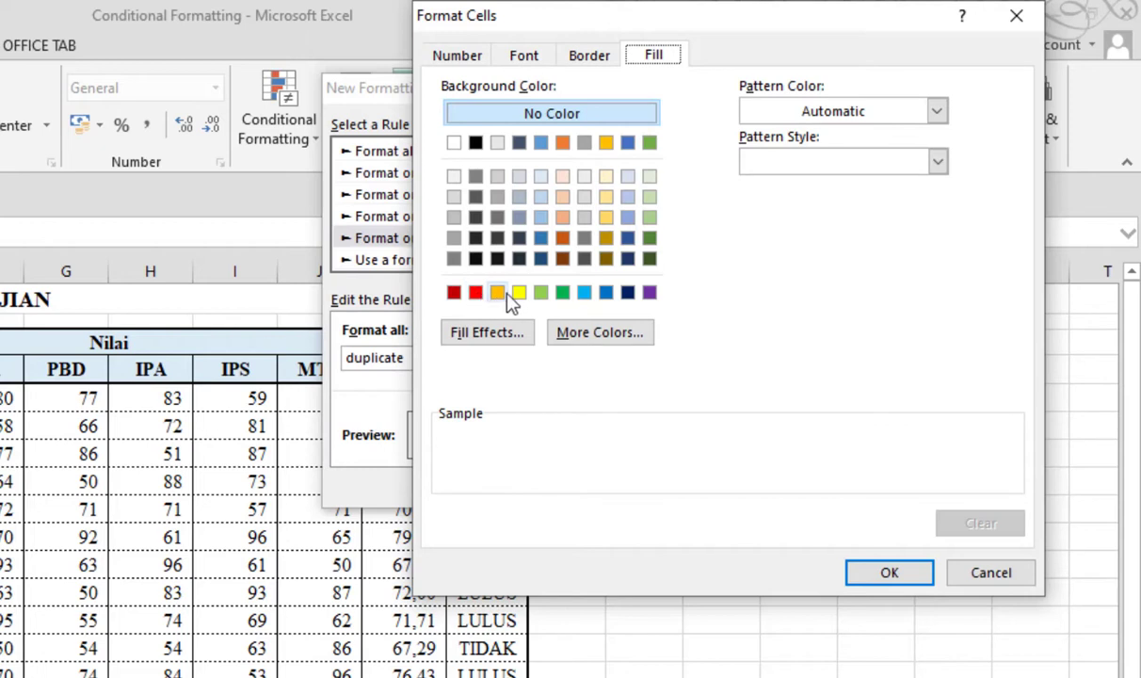
left_click(478, 293)
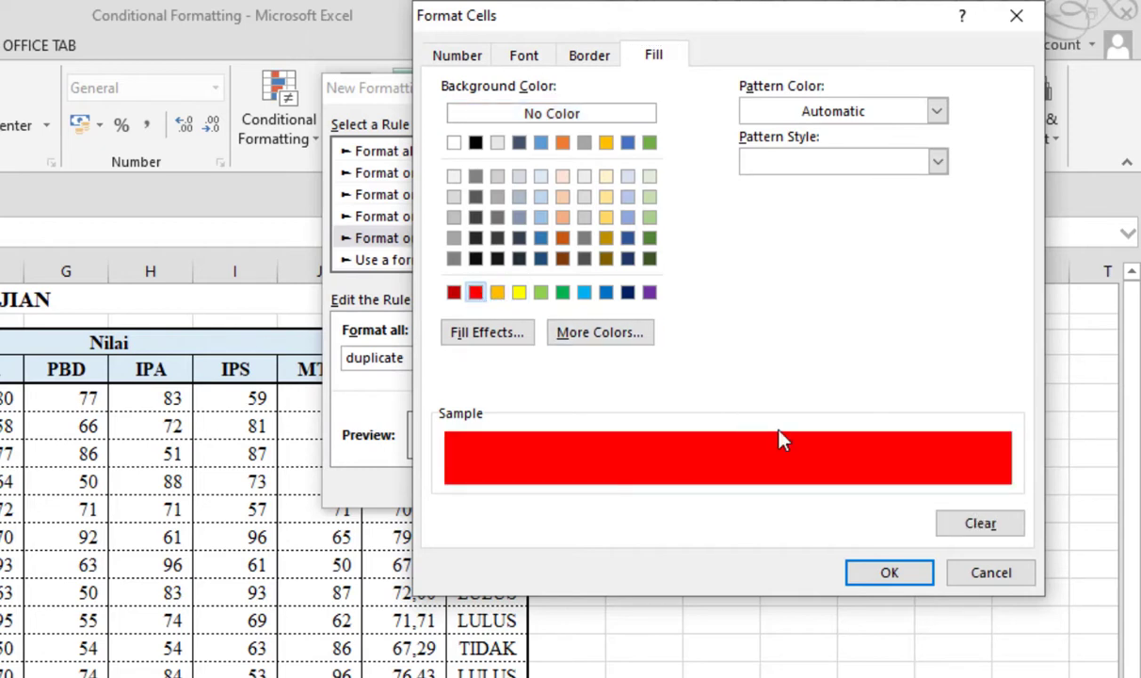
left_click(876, 576)
left_click(606, 490)
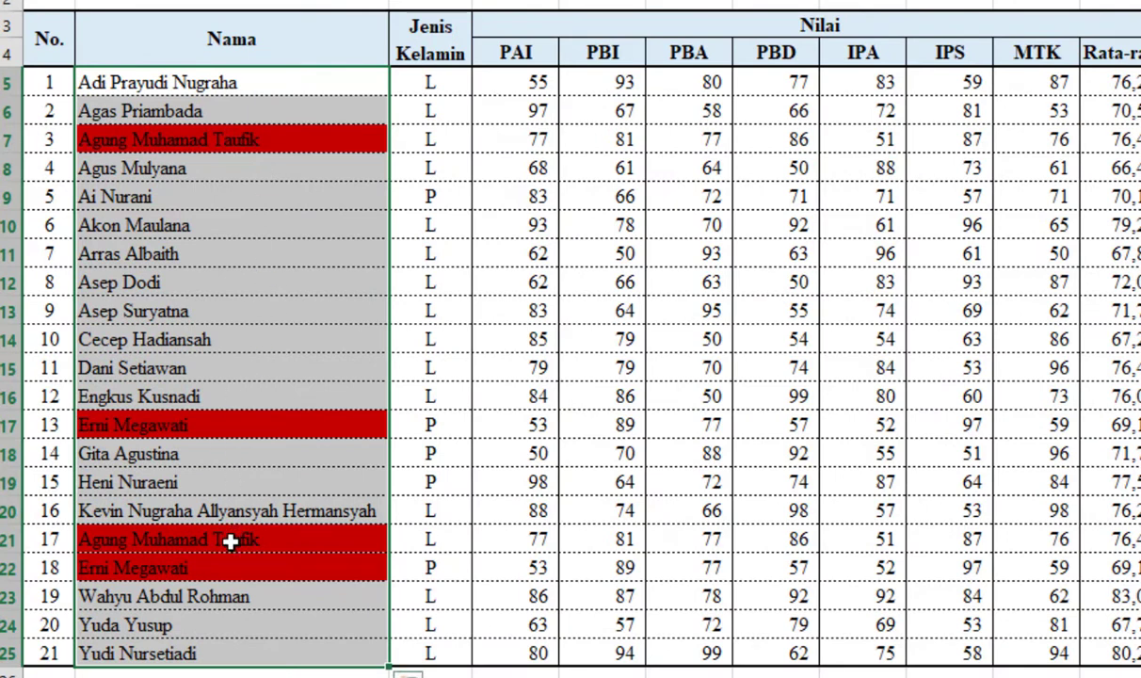
left_click(231, 543)
left_click(242, 140)
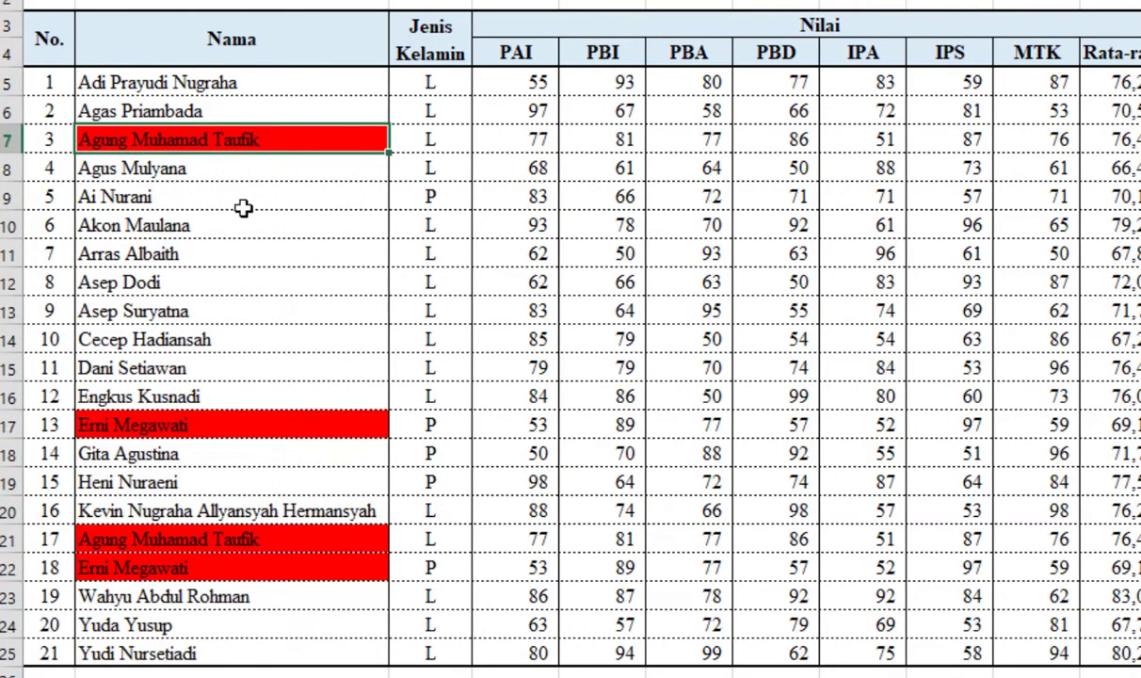
left_click(224, 425)
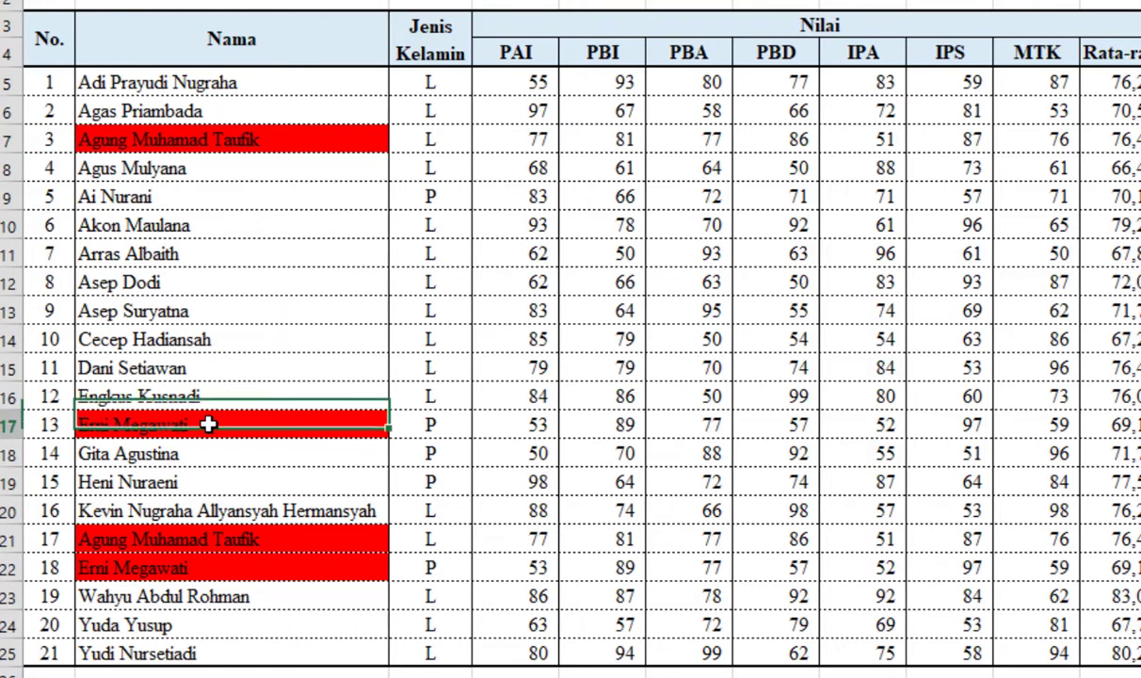
left_click(175, 569)
mouse_move(326, 87)
left_mouse_down()
mouse_move(246, 156)
mouse_move(243, 608)
left_mouse_up()
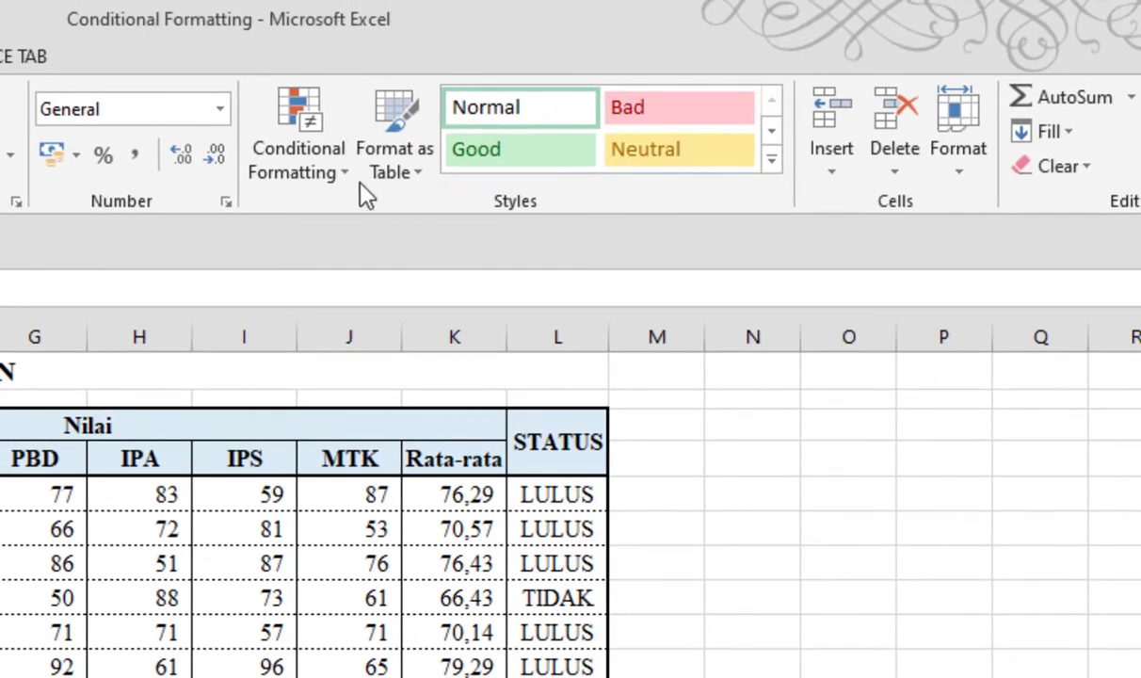
Edit the Duplicate Values rule on B5:B25, keep it on Duplicate, and open its format
left_click(350, 183)
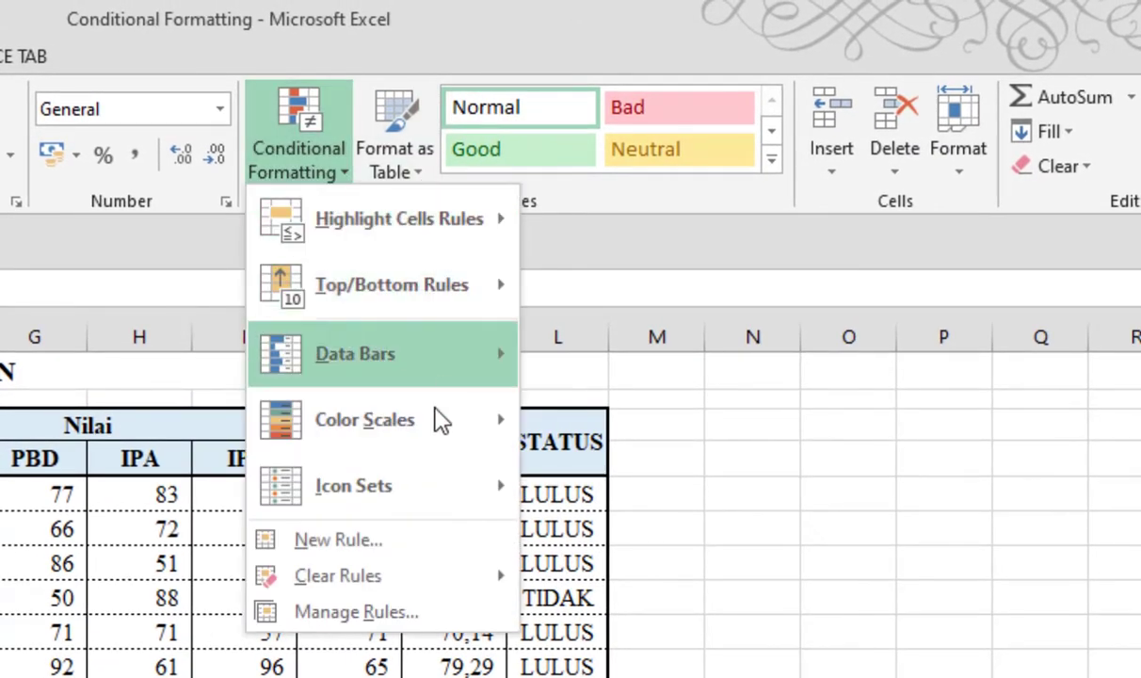
left_click(391, 617)
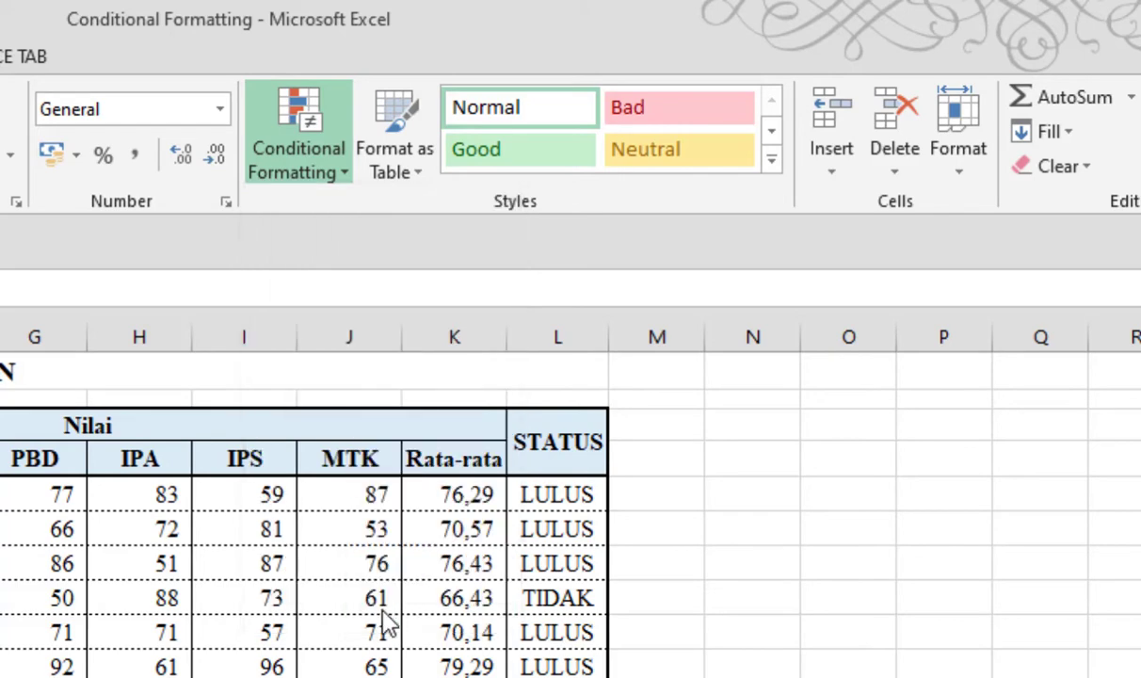
left_click(356, 330)
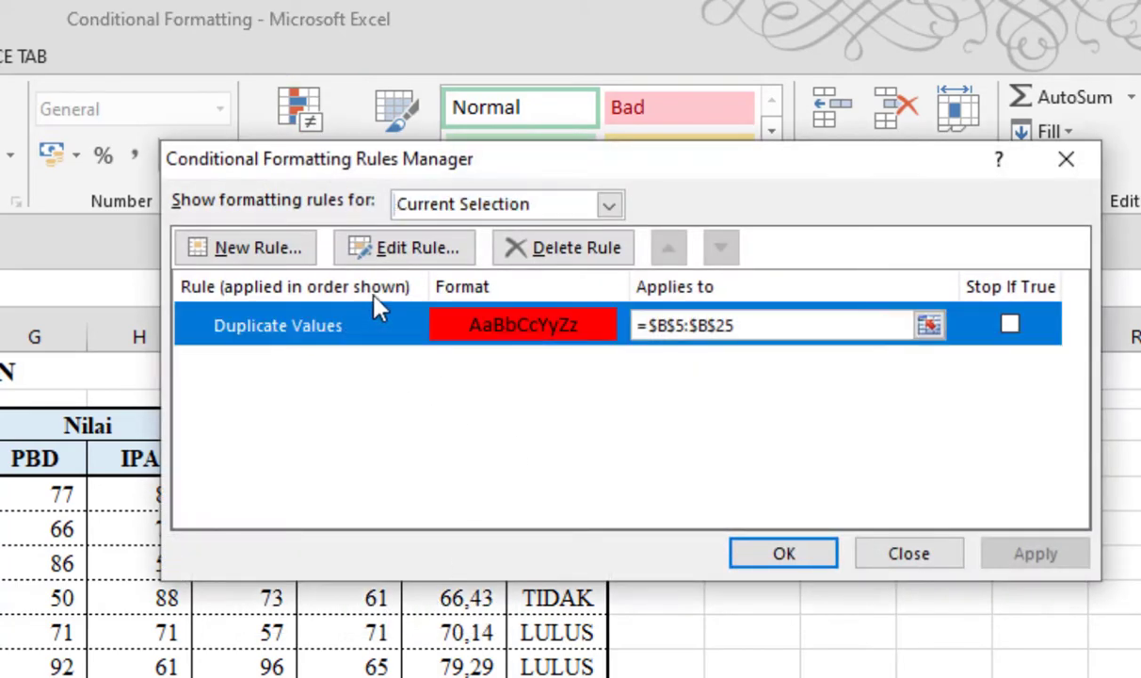
left_click(405, 249)
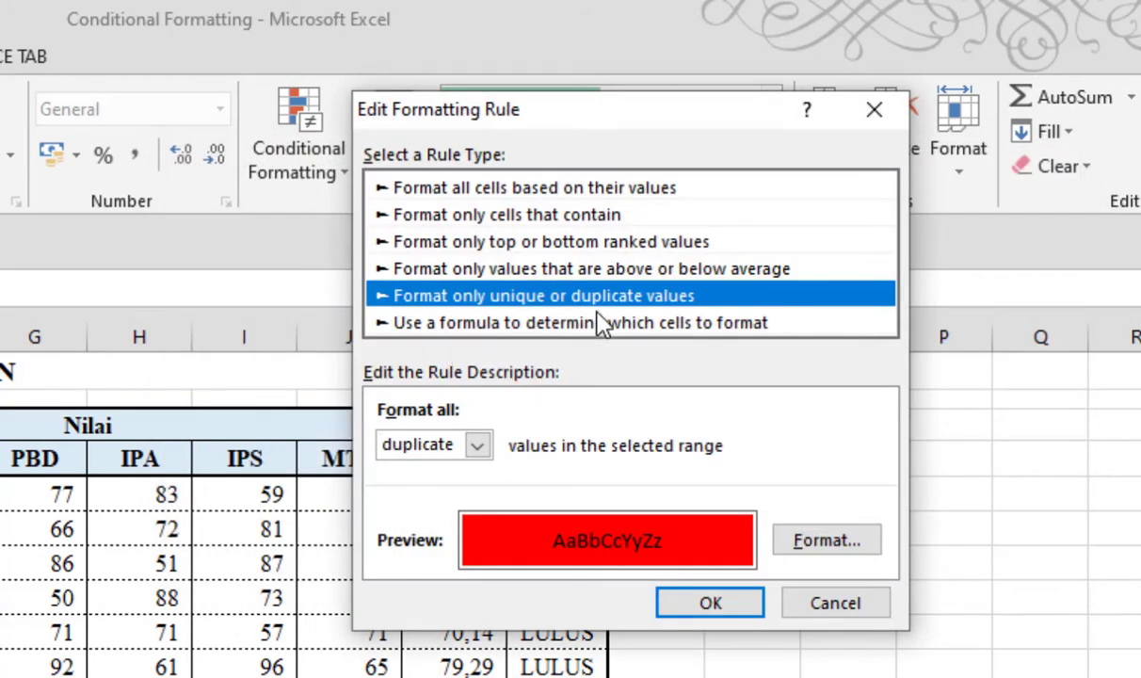
left_click(477, 446)
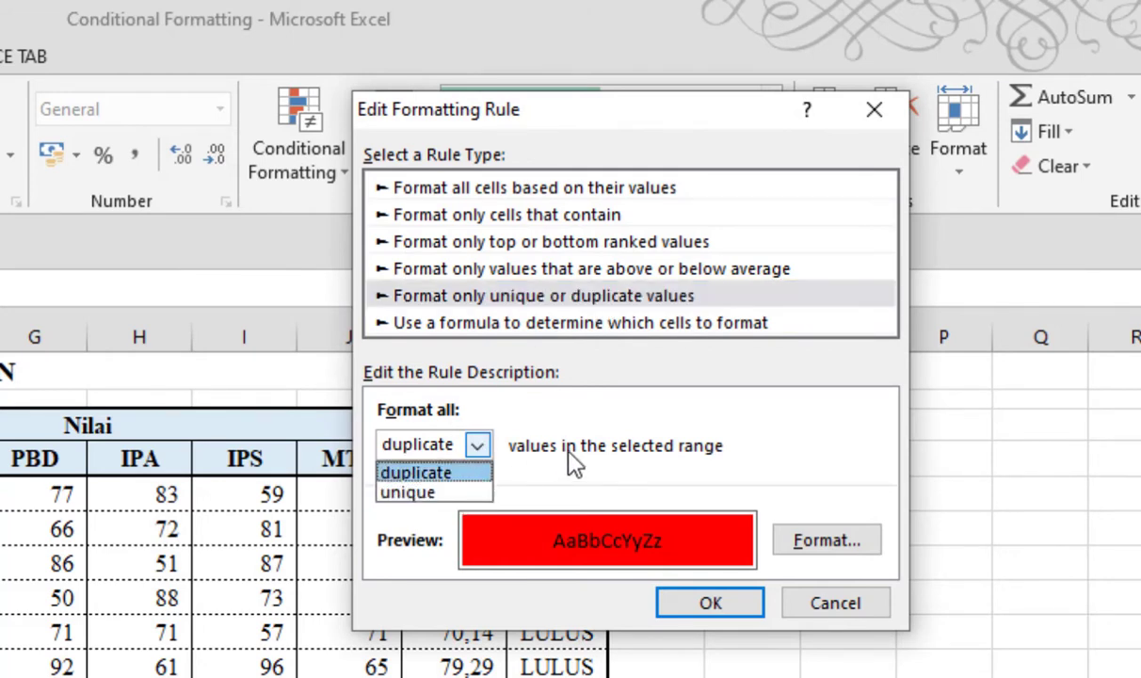
left_click(544, 459)
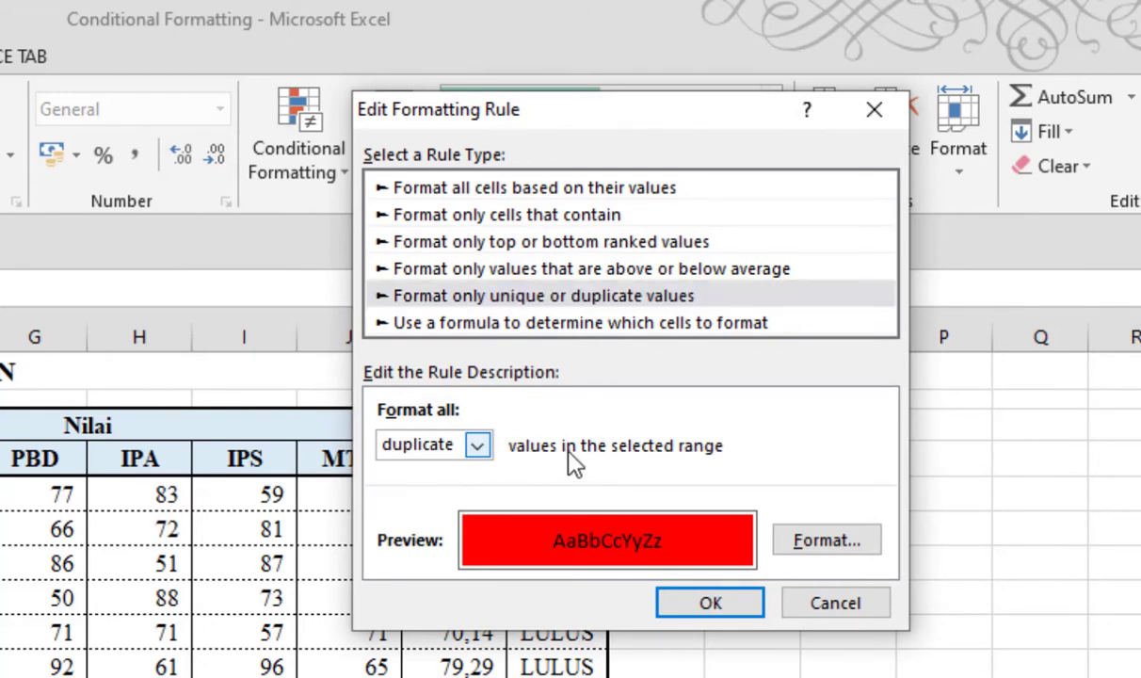
left_click(829, 544)
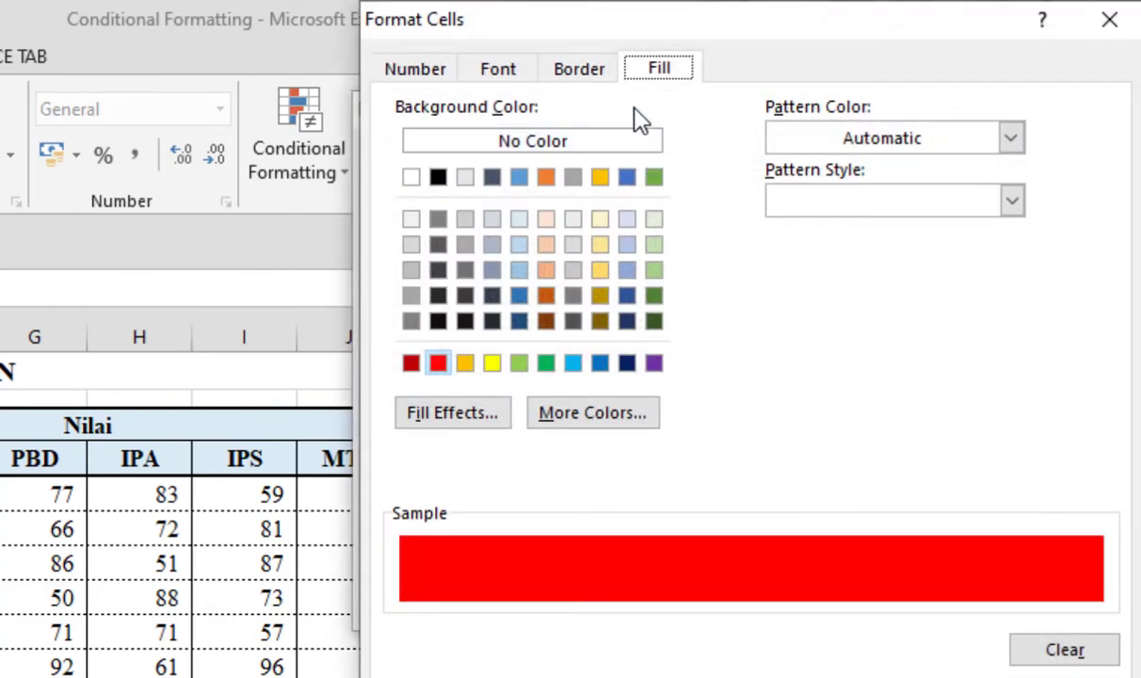
Set the duplicate-values rule's font colour to yellow and apply the rule
left_click(434, 76)
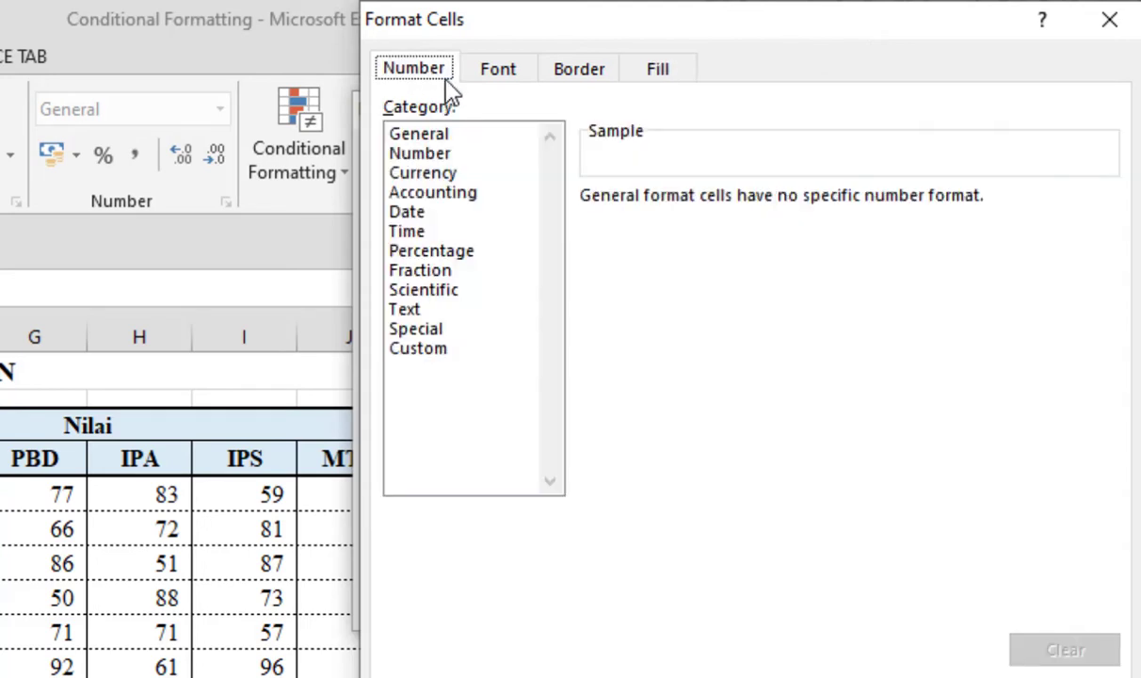
left_click(504, 80)
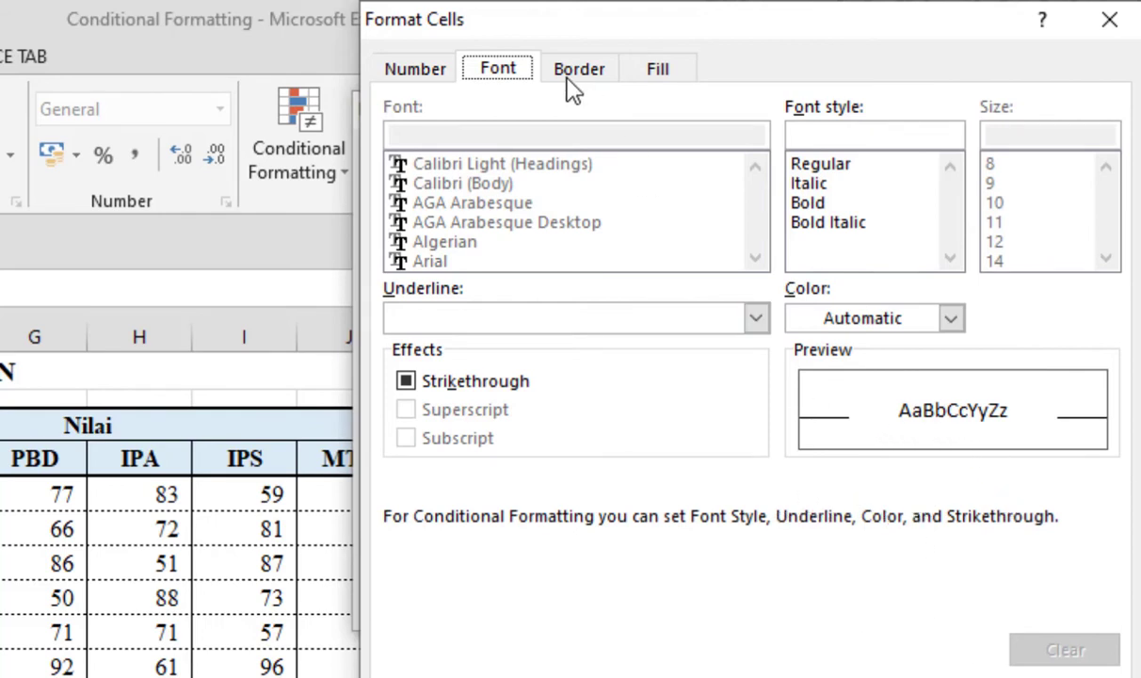
left_click(951, 321)
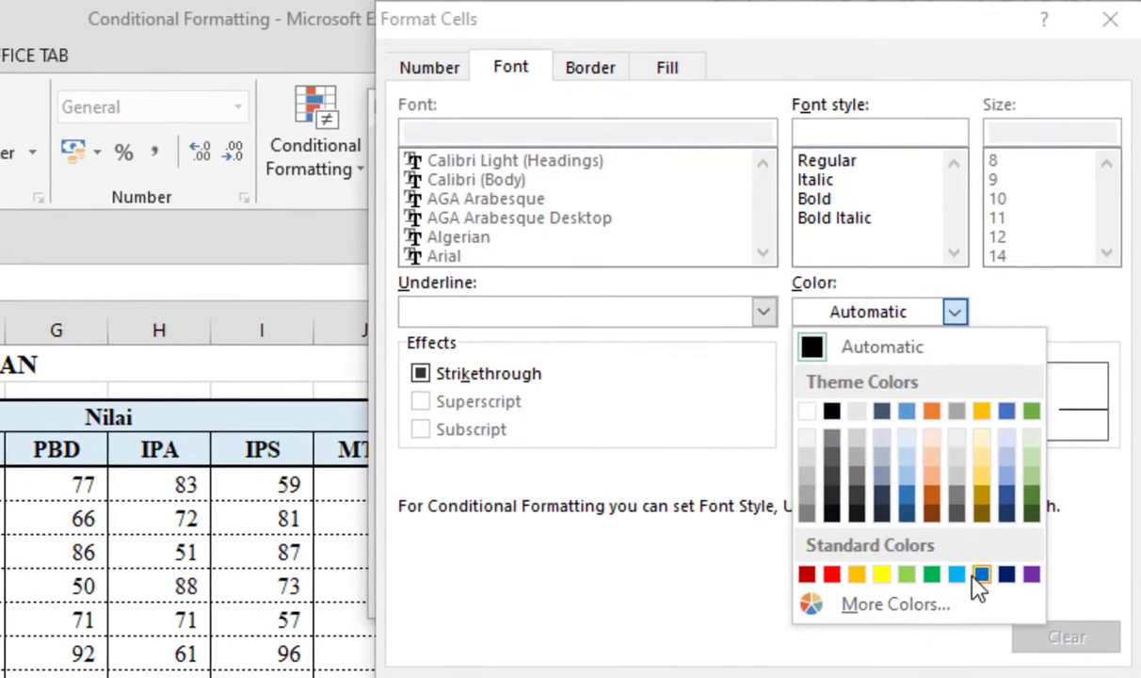
left_click(882, 574)
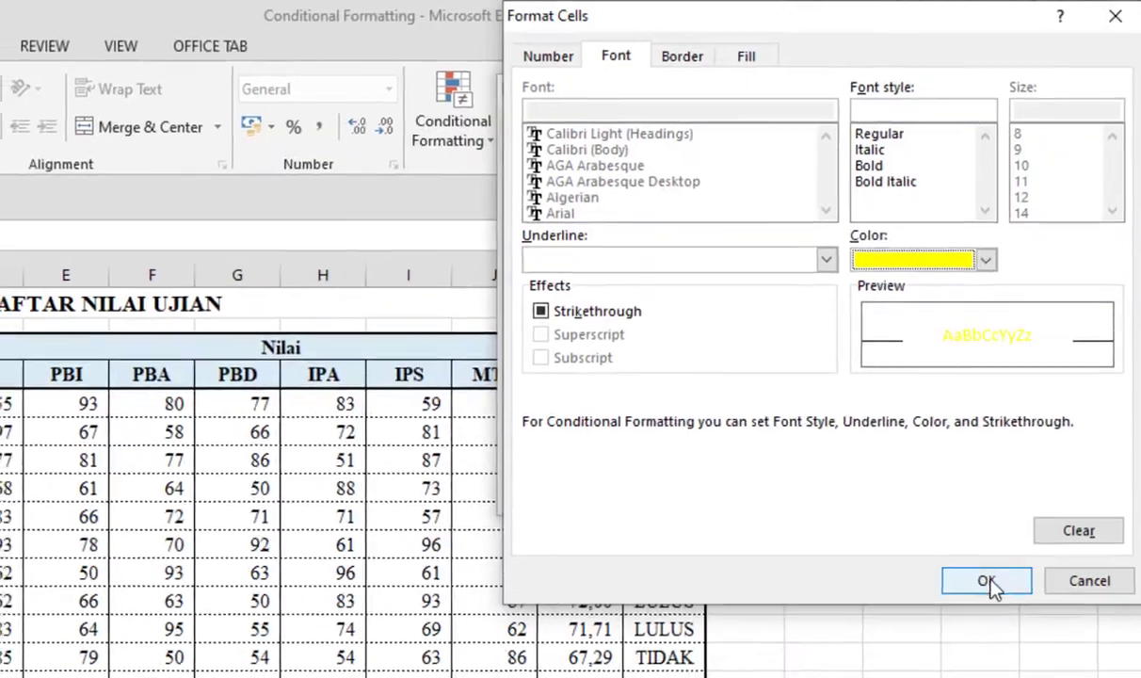
left_click(973, 631)
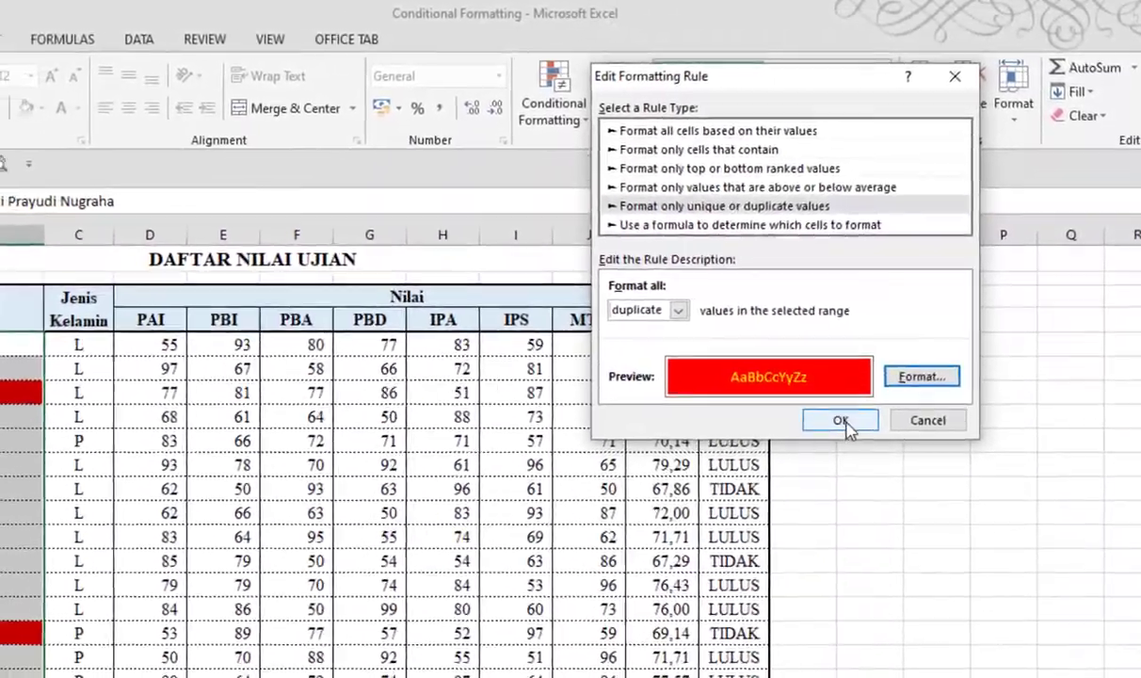
left_click(841, 448)
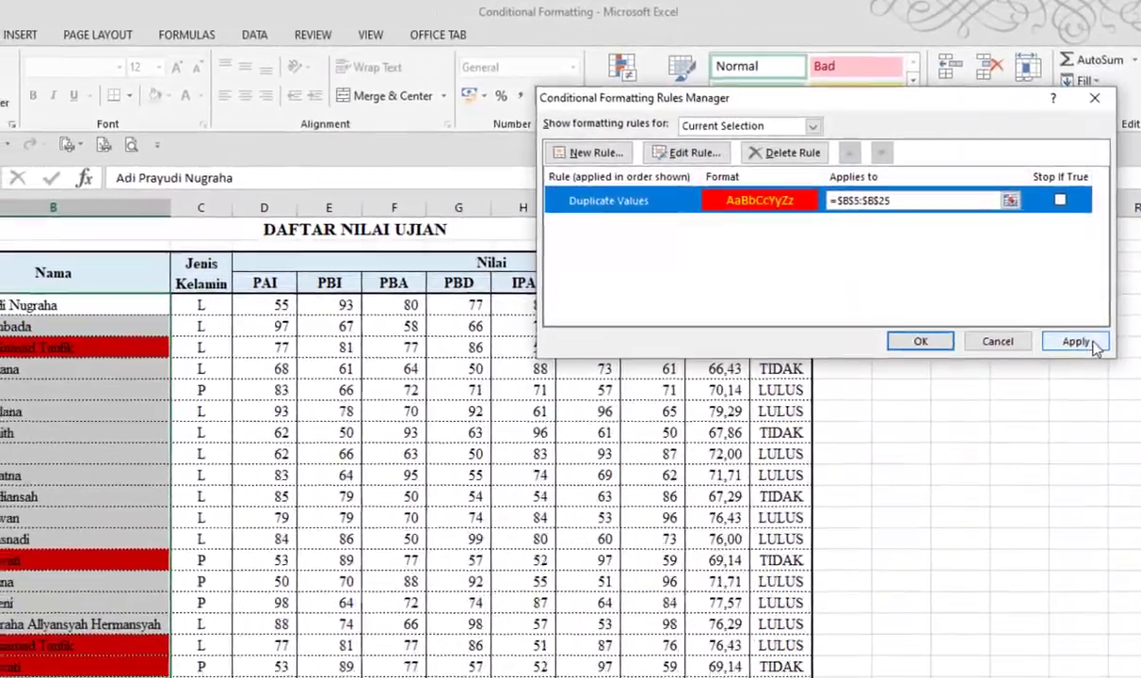
left_click(1079, 342)
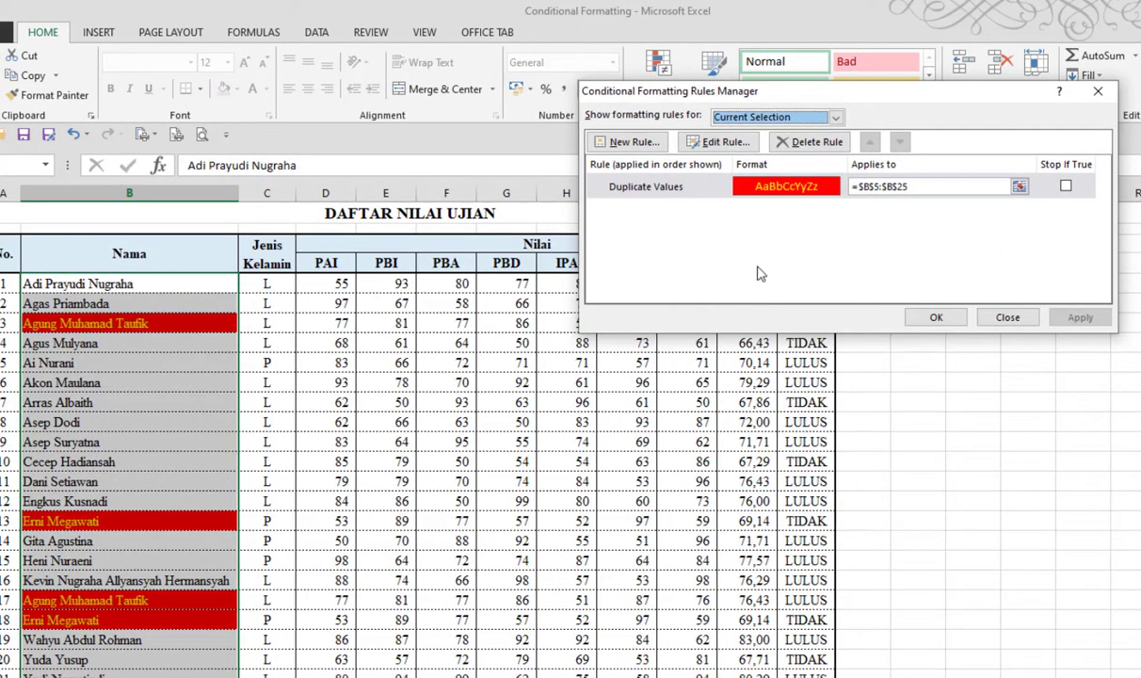
Open the Duplicate Values rule's border settings and choose a dashed line style
left_click(648, 186)
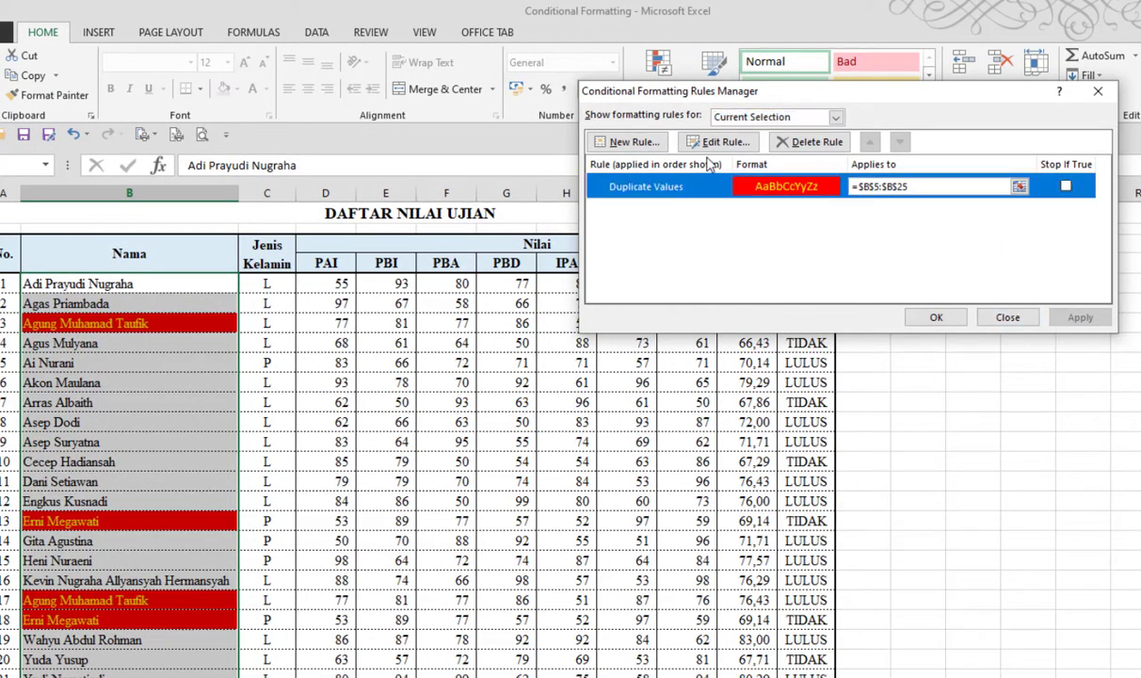
left_click(680, 141)
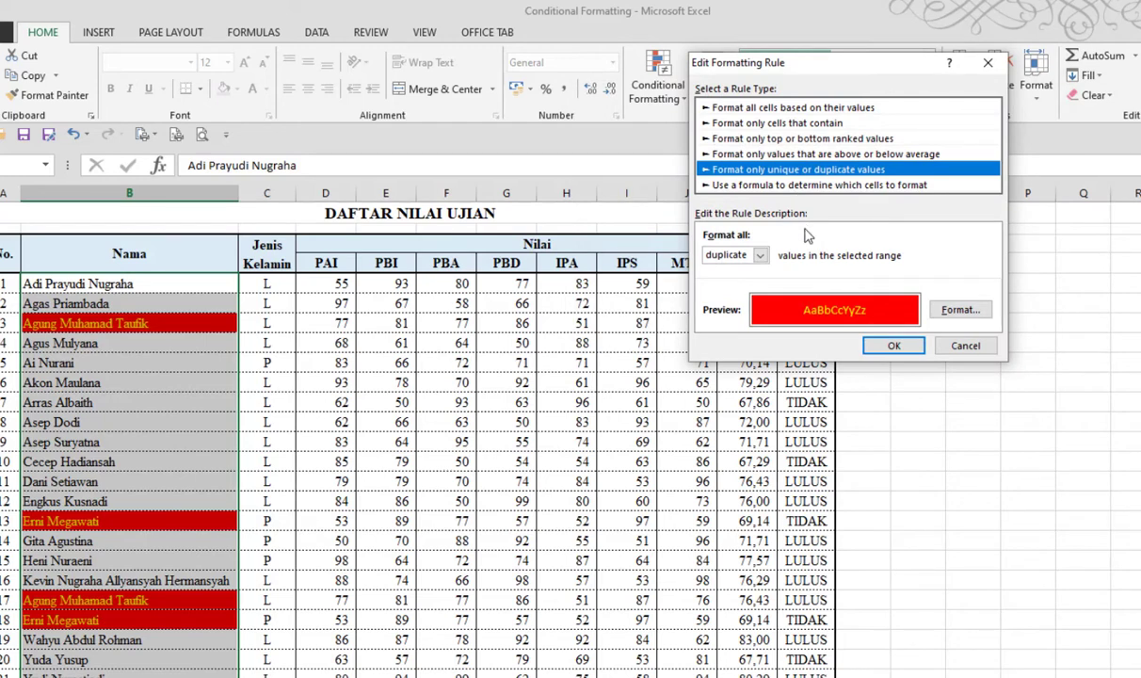
left_click(961, 309)
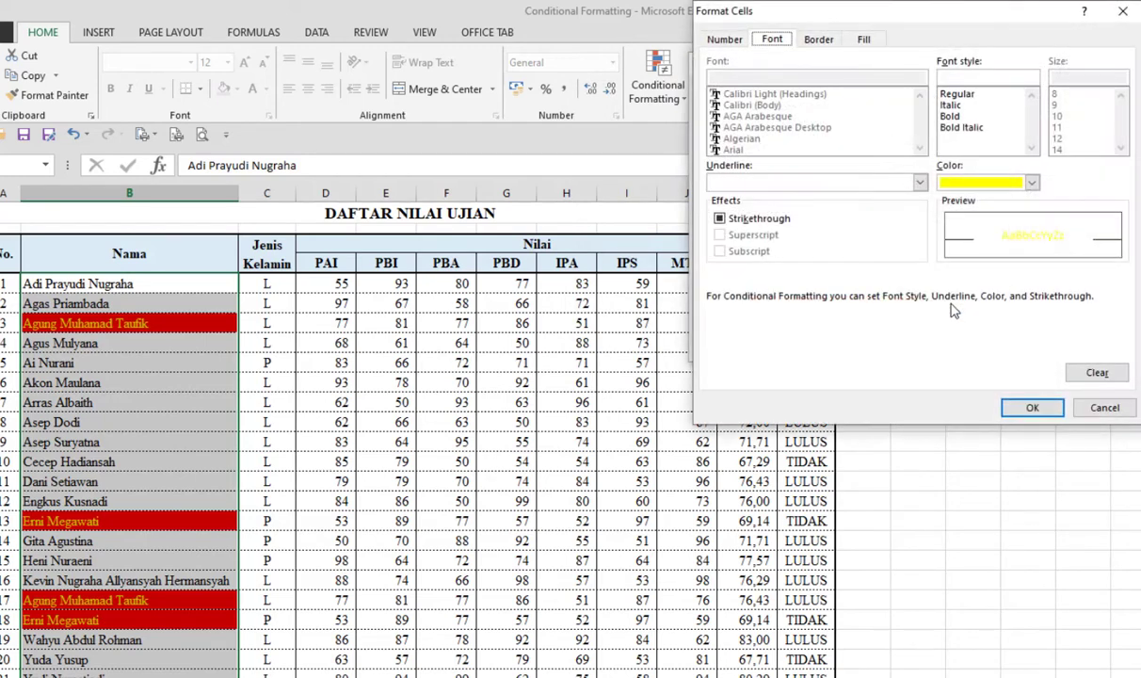
left_click(818, 39)
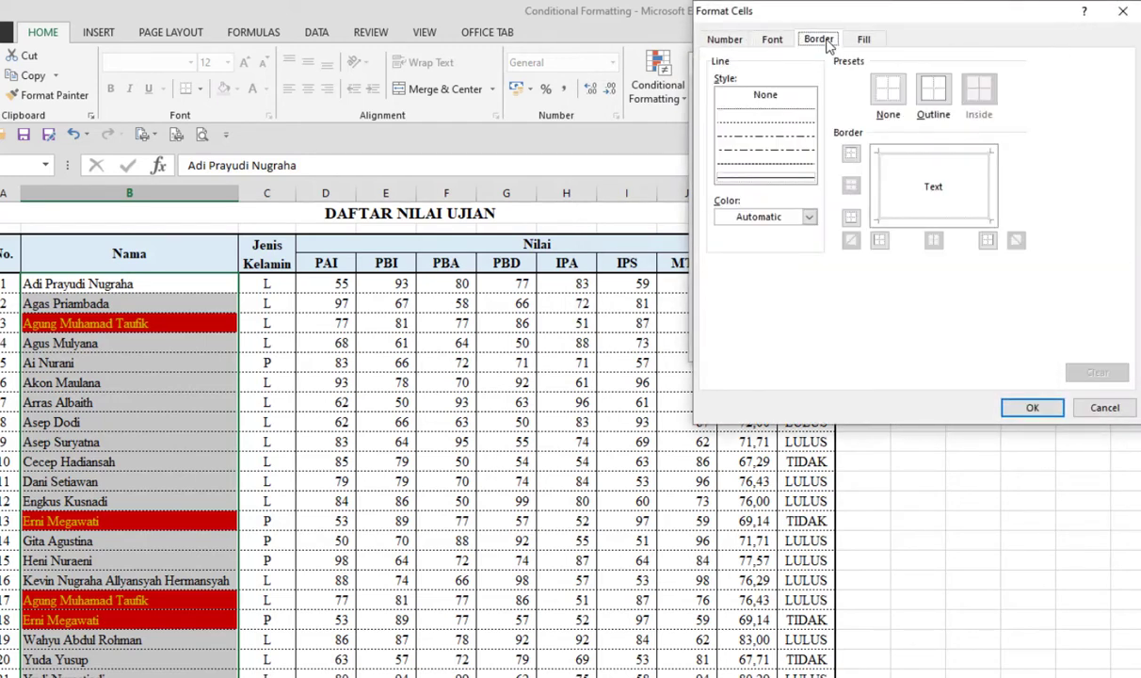
left_click(772, 136)
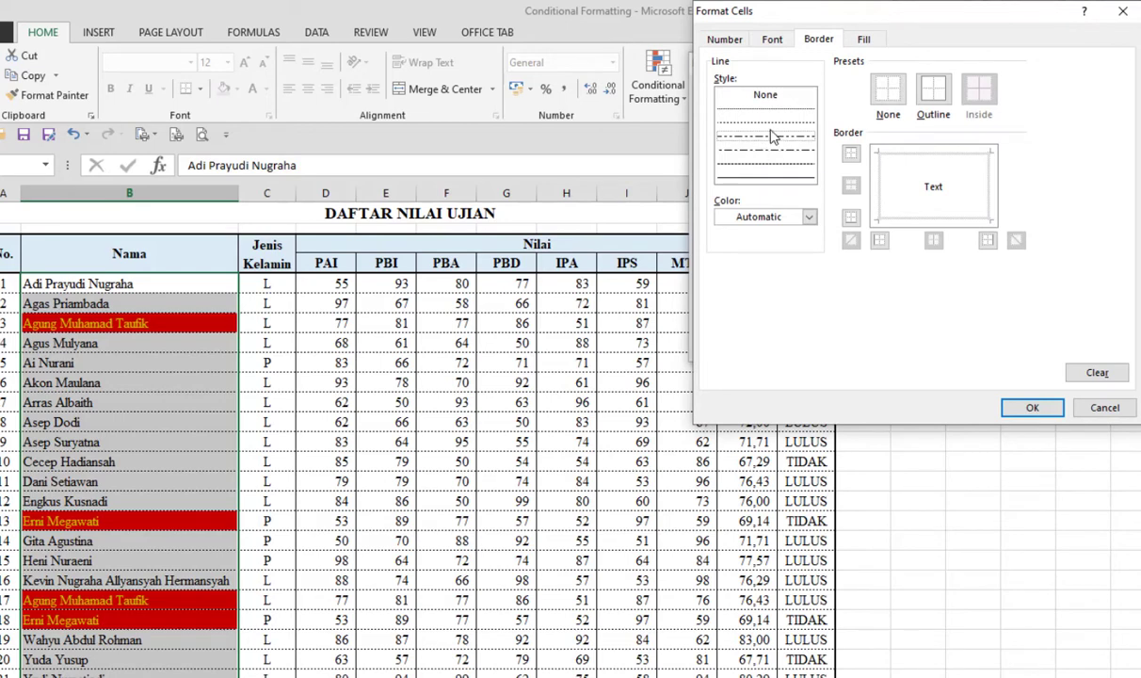
left_click(768, 160)
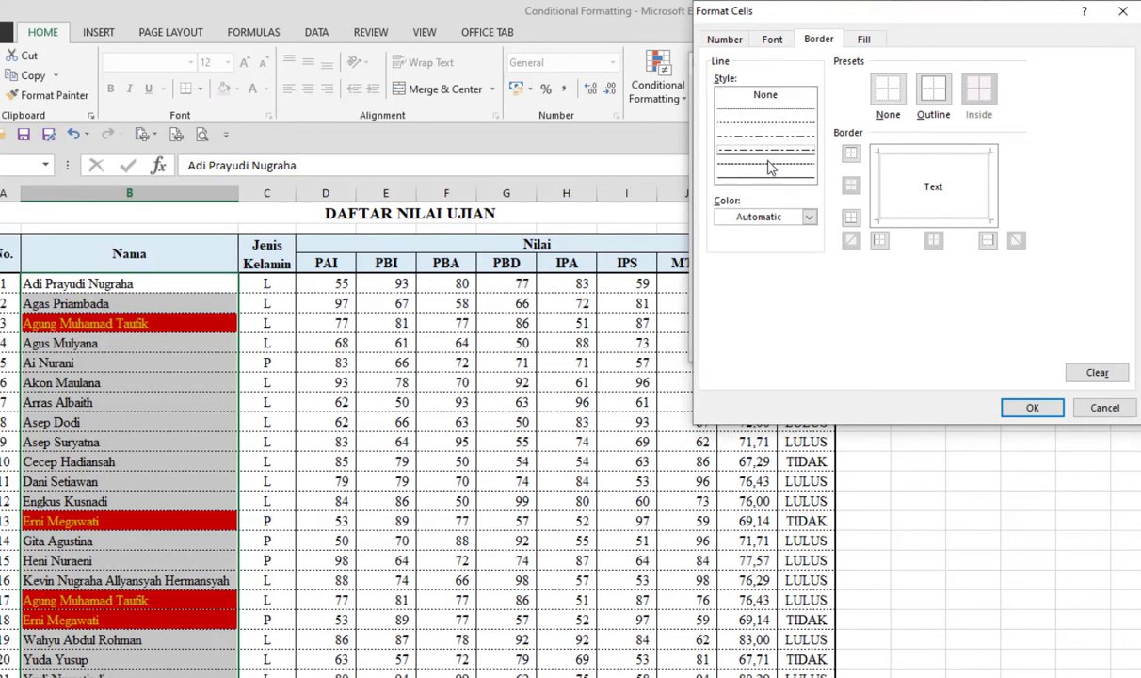
left_click(781, 155)
Make the dashed border purple on the top, left, bottom and right sides
left_click(809, 216)
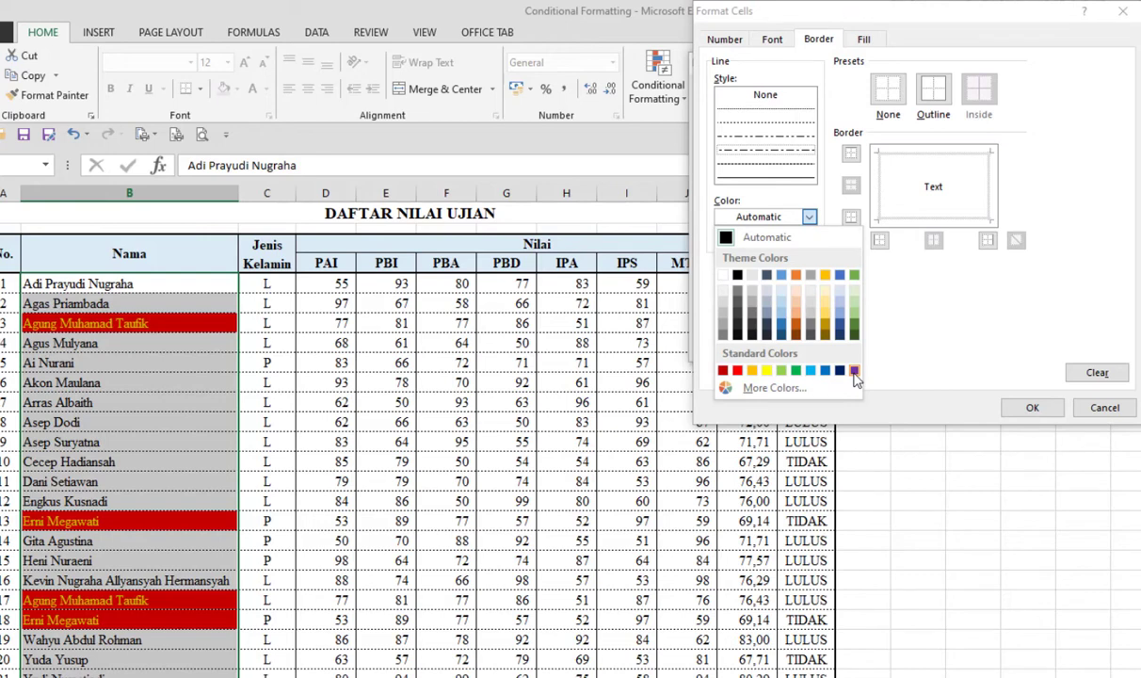
left_click(855, 371)
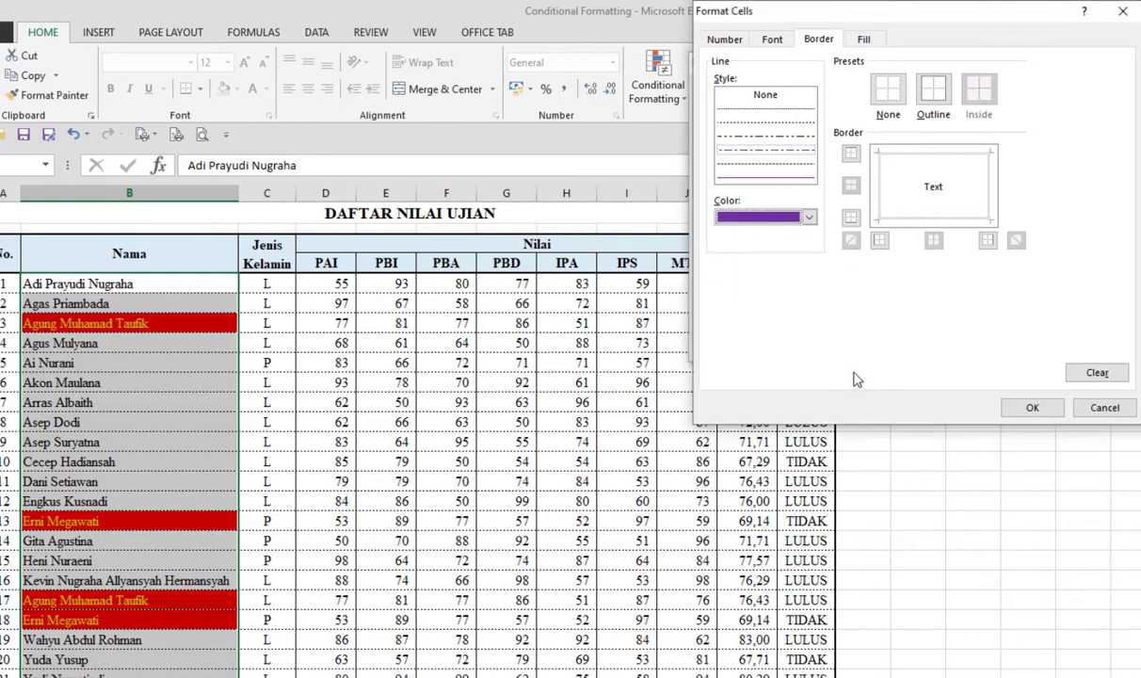
left_click(786, 175)
left_click(850, 153)
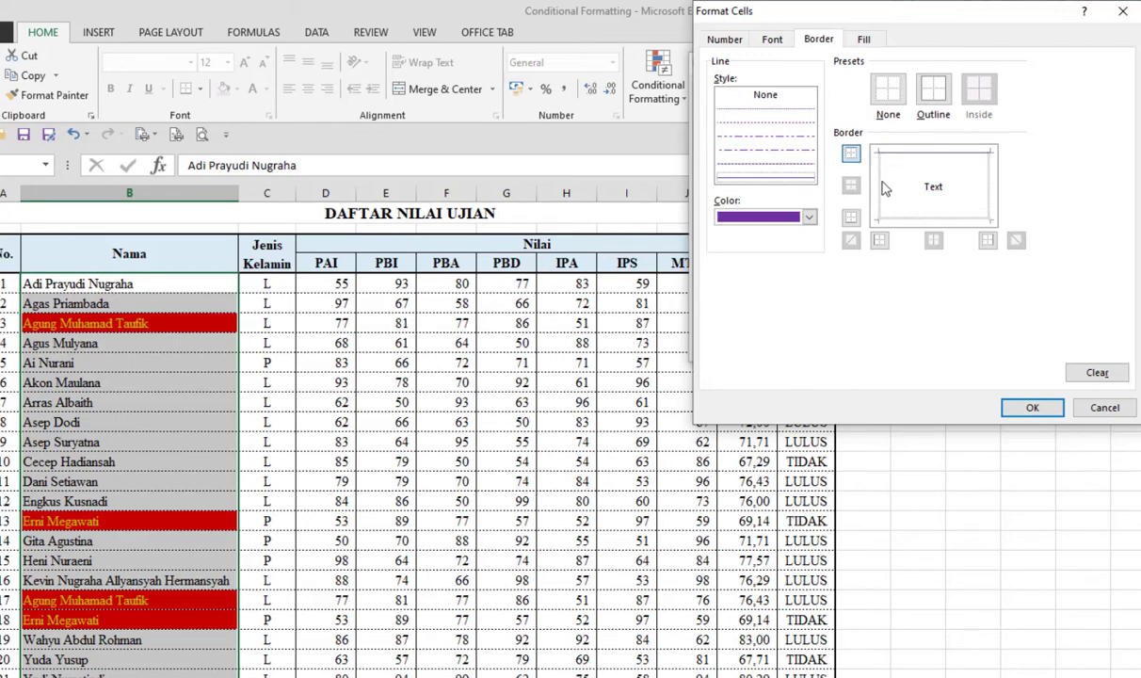
left_click(878, 209)
left_click(935, 220)
left_click(989, 199)
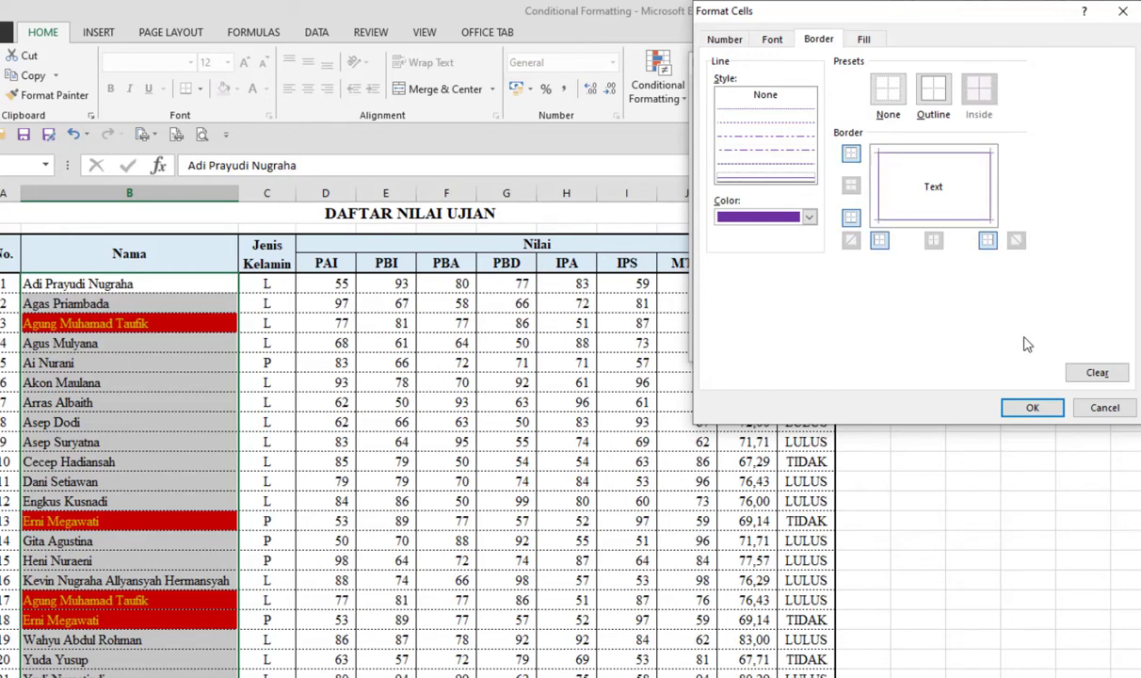
left_click(1032, 407)
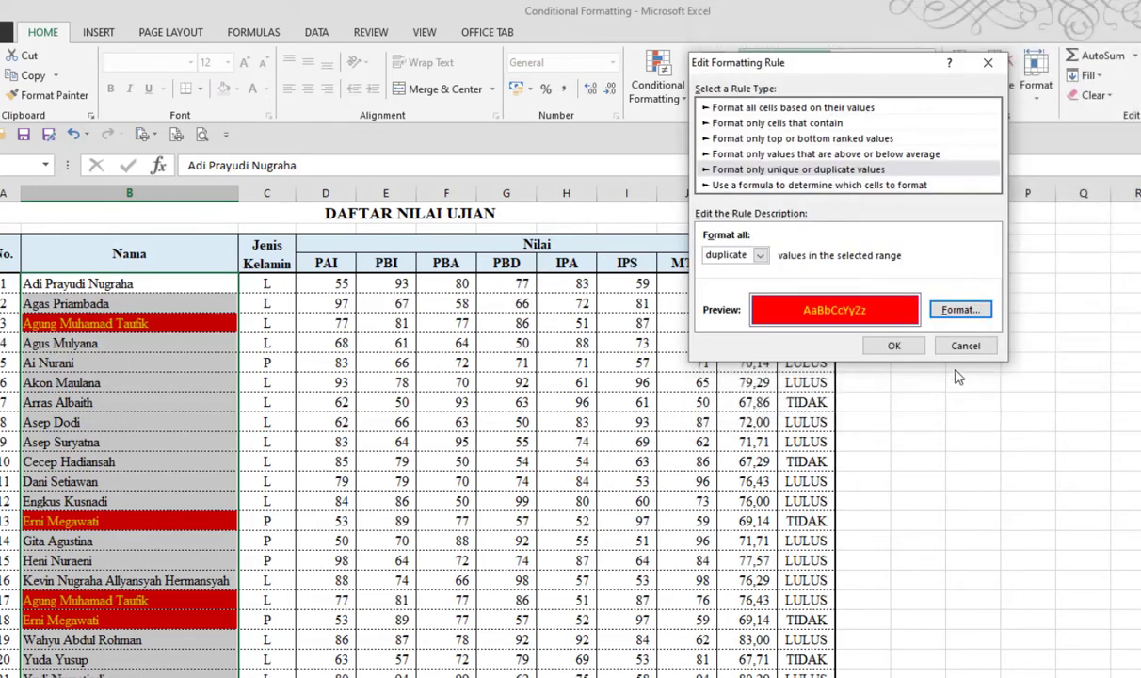
Set the rule's fill to No Color and apply it, then reselect the Duplicate Values rule
left_click(959, 310)
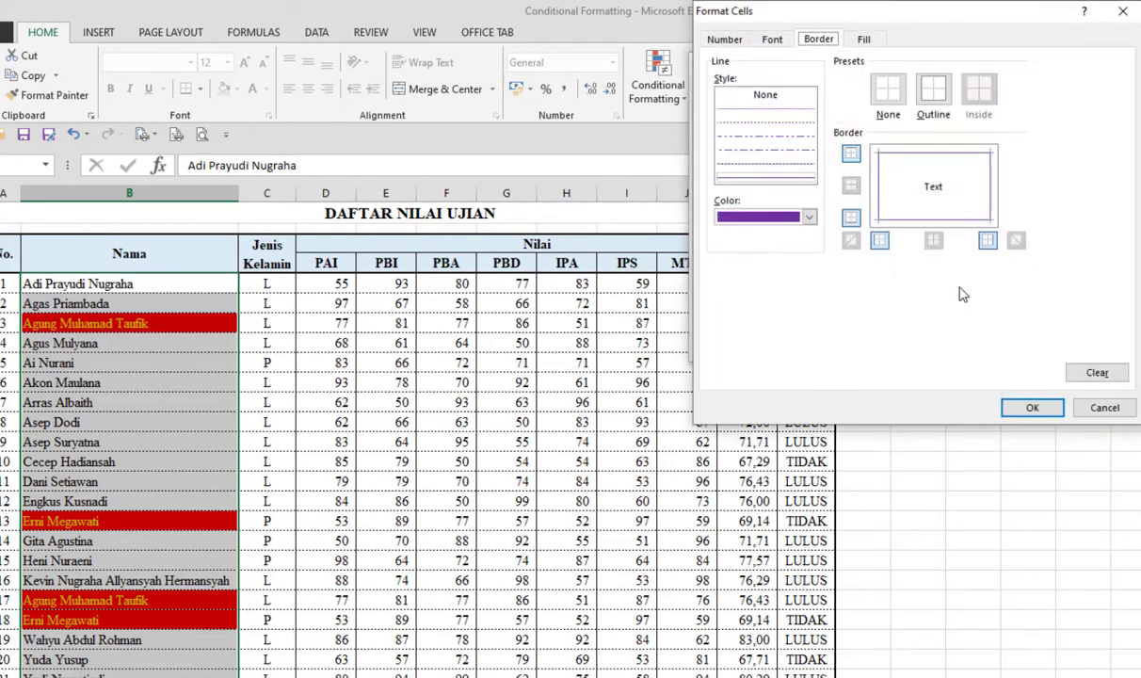
left_click(864, 40)
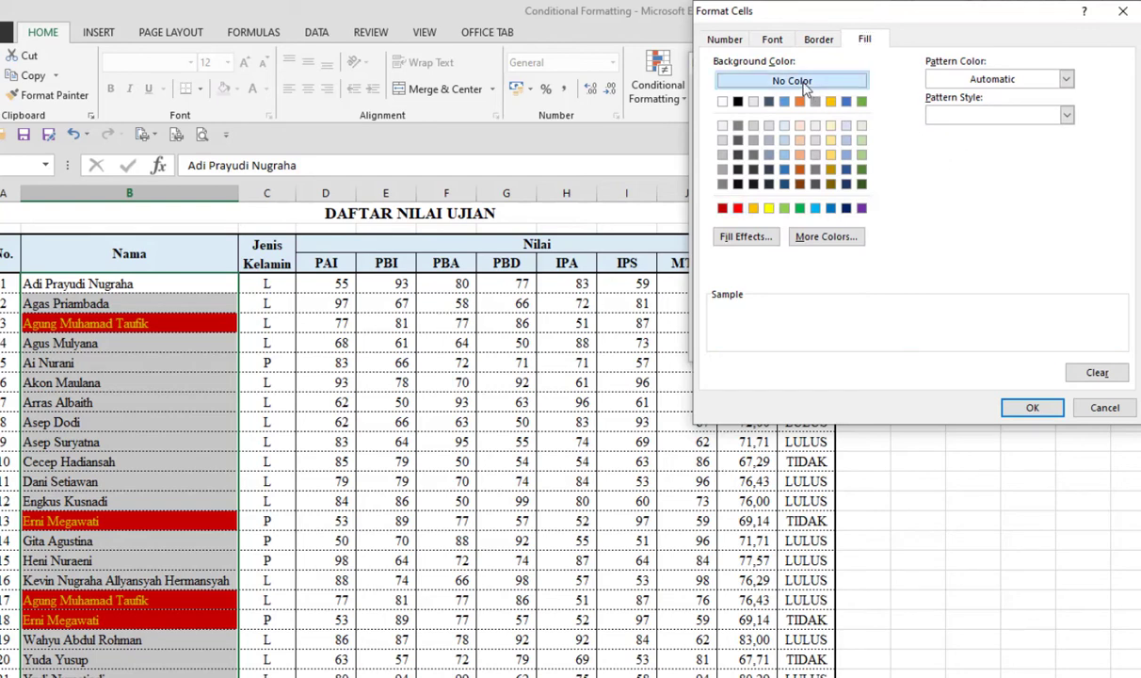
left_click(763, 81)
left_click(1033, 410)
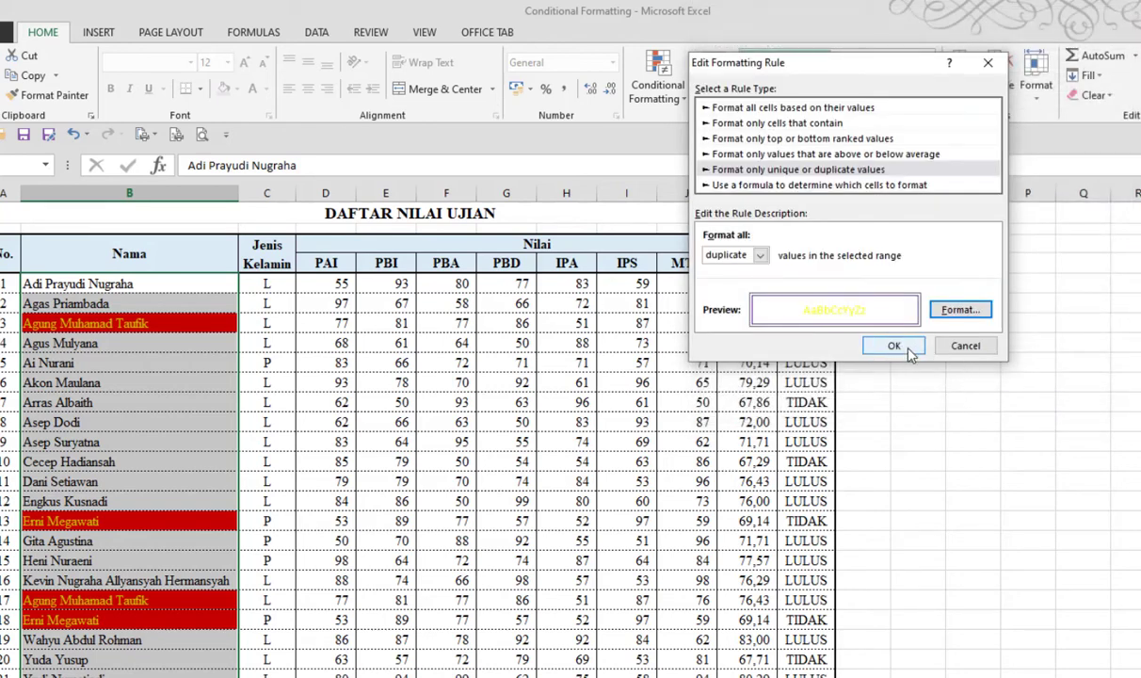
left_click(970, 346)
left_click(1081, 317)
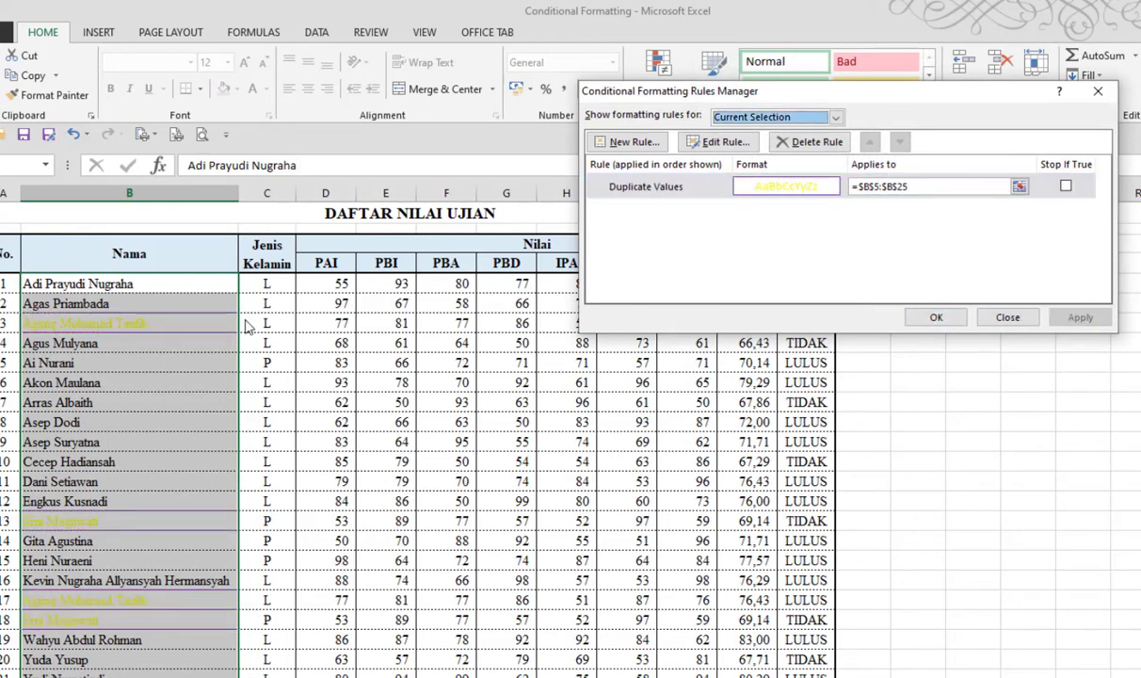
left_click(780, 188)
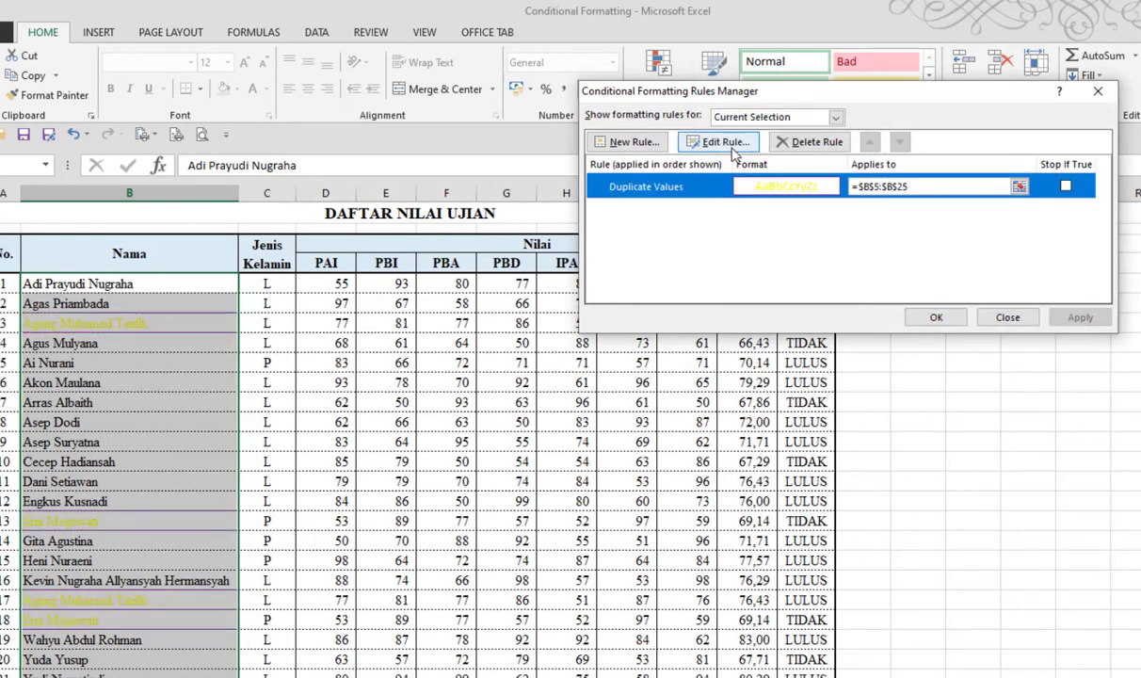
Change the duplicate-values rule's font colour from yellow to red and apply it
left_click(699, 142)
left_click(961, 311)
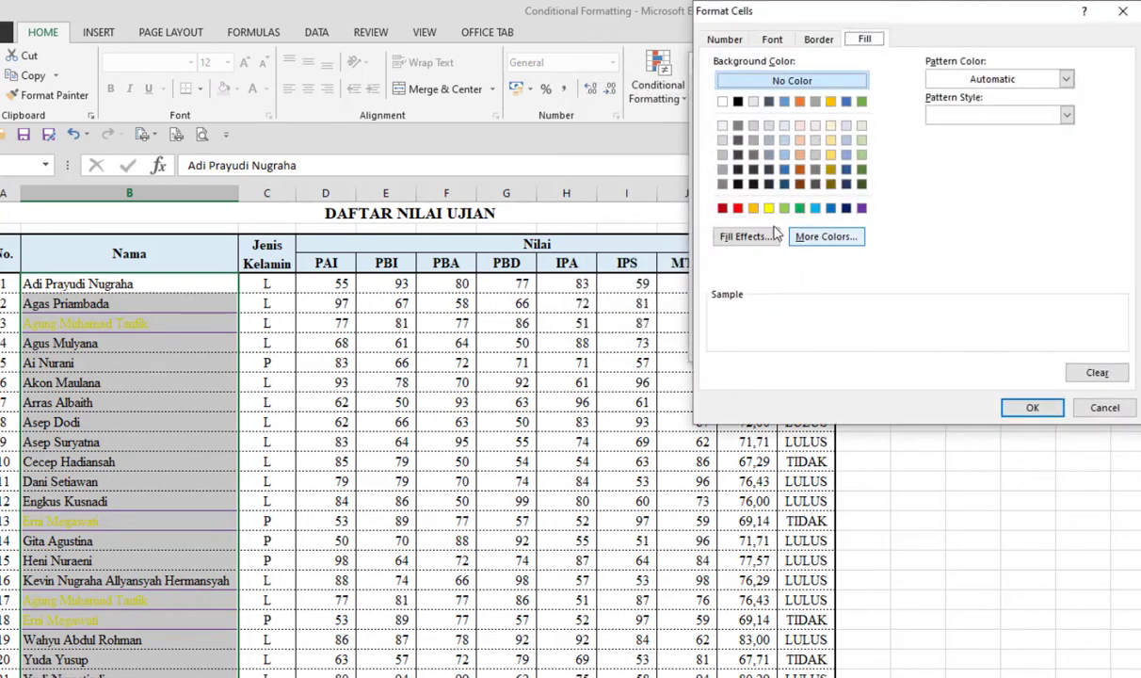
left_click(772, 39)
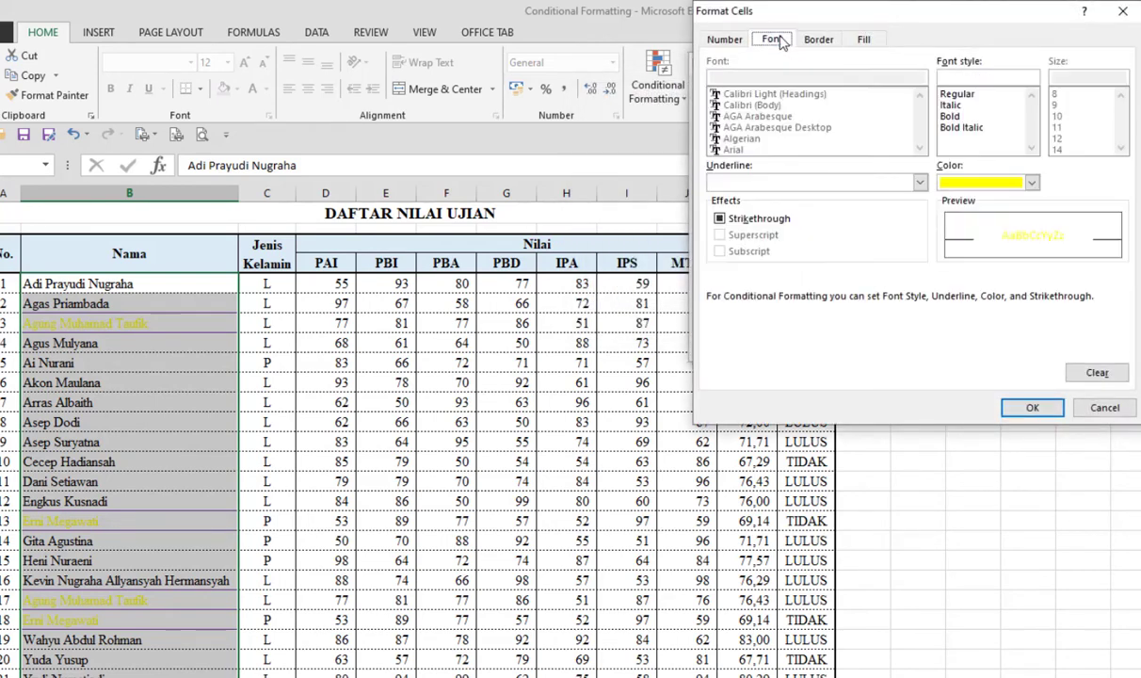
left_click(979, 183)
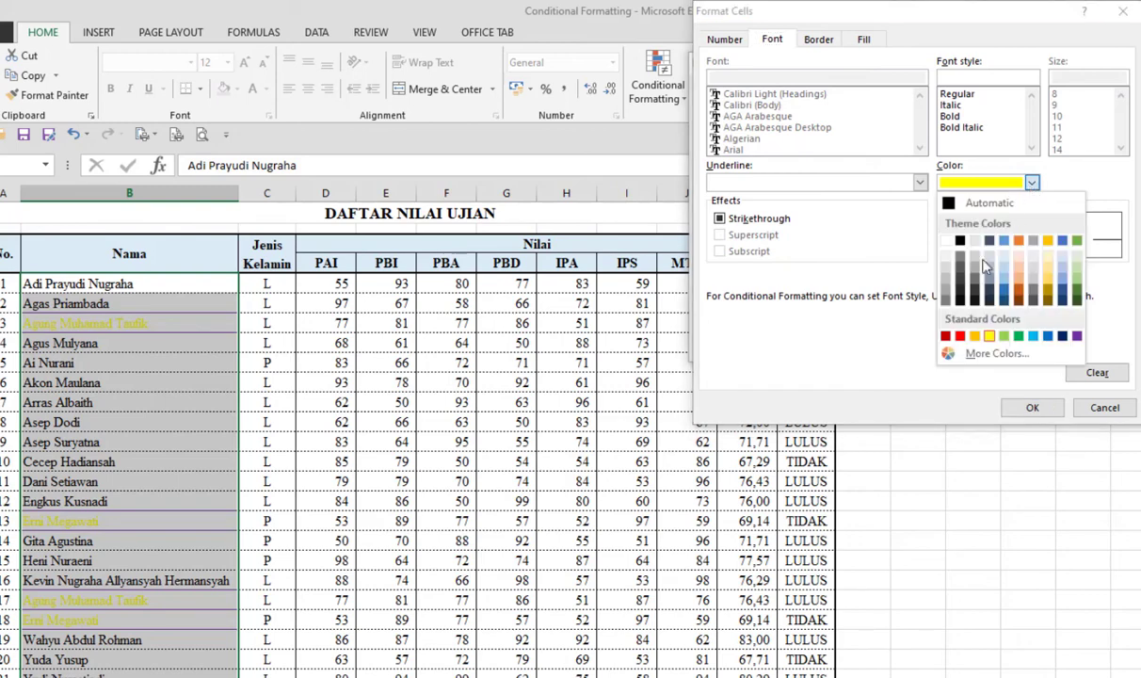
left_click(960, 337)
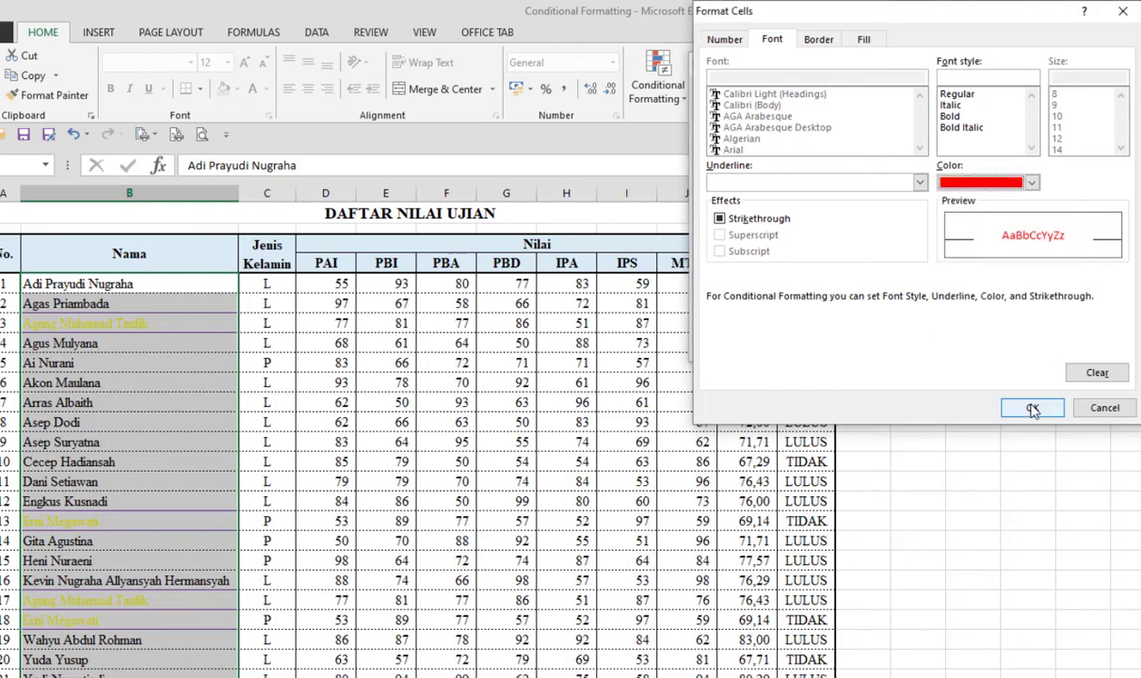
left_click(1032, 408)
left_click(850, 328)
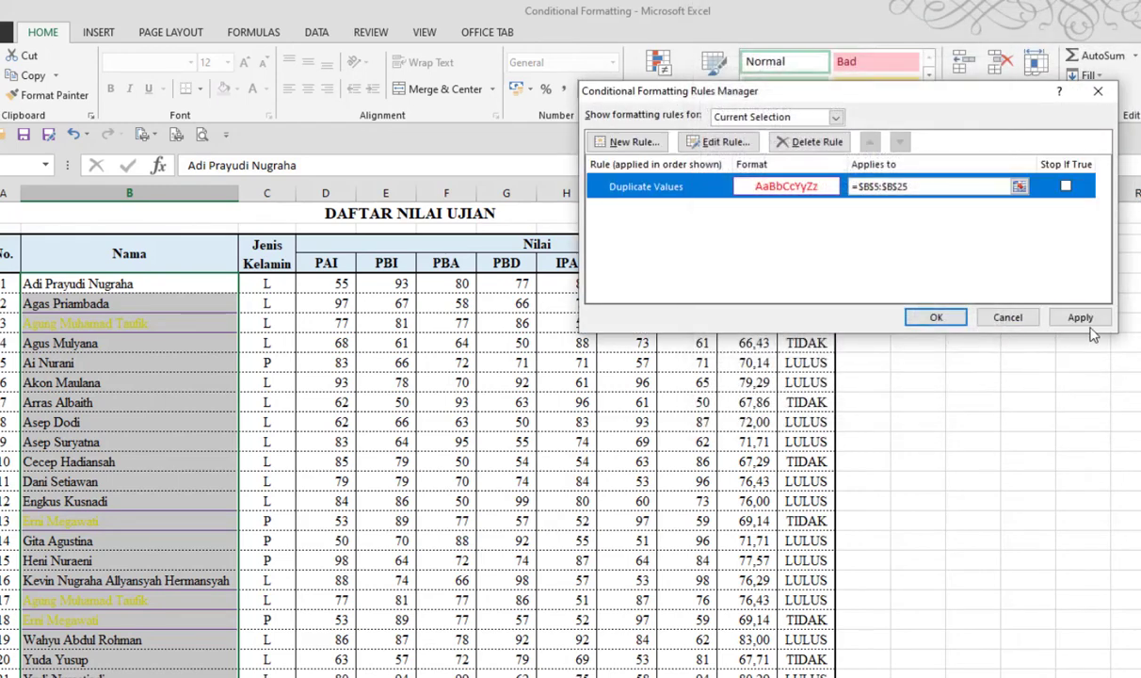
left_click(1083, 319)
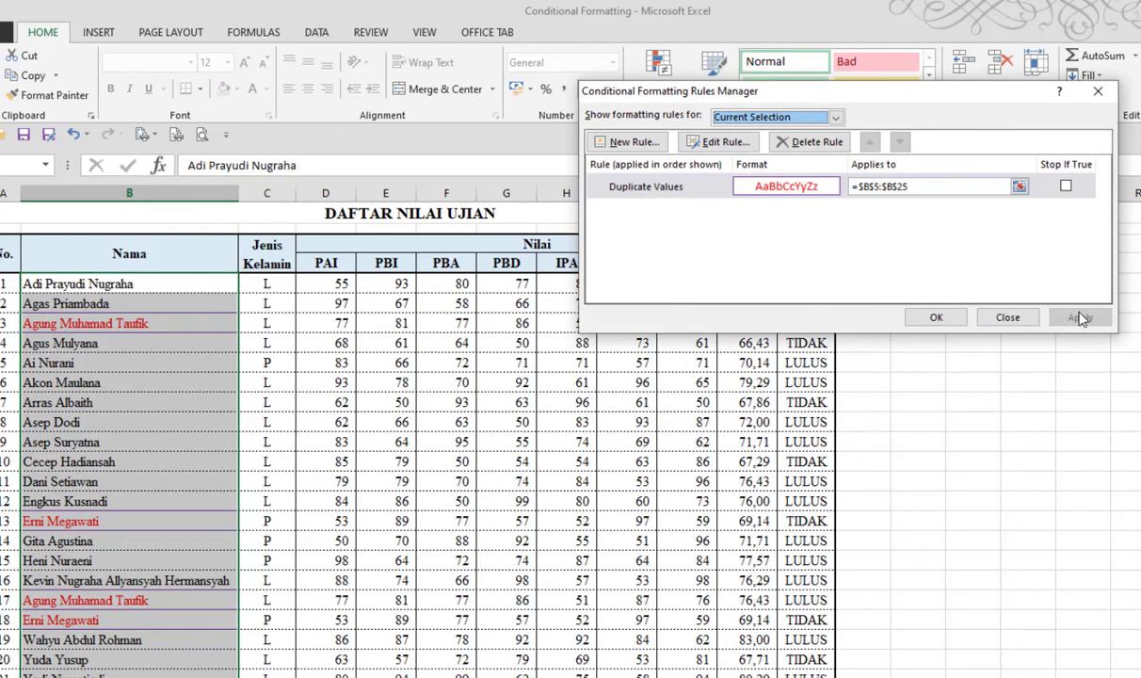